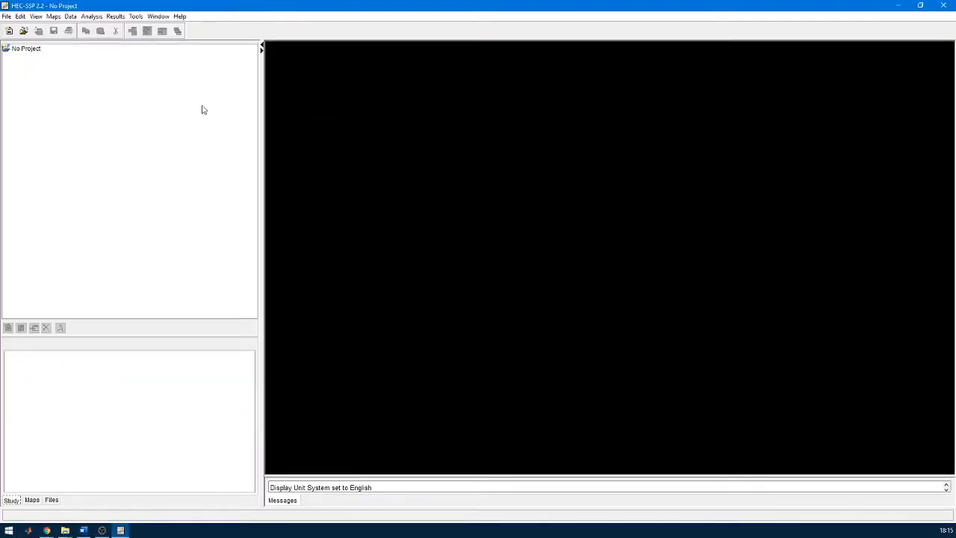
{"action": "left_click", "coordinate": [6, 18]}
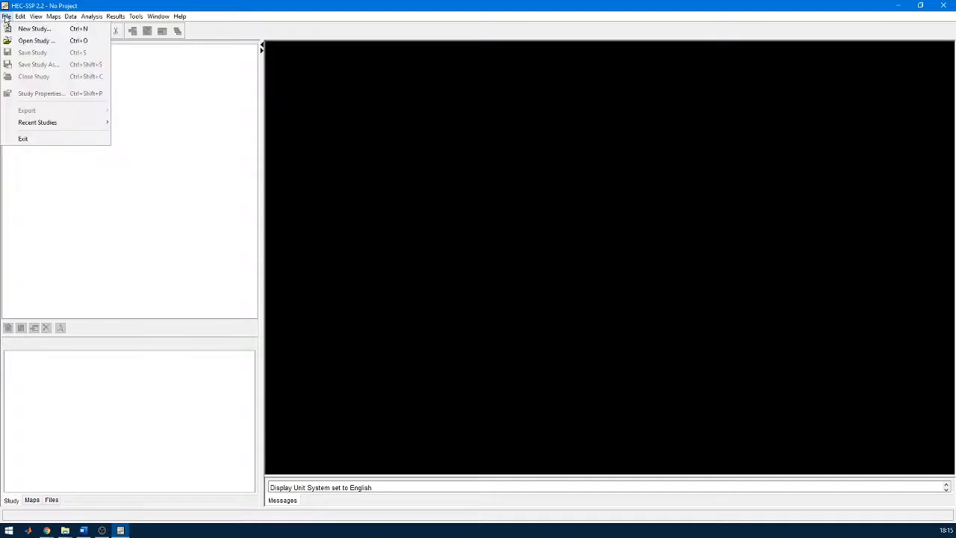
{"action": "left_click", "coordinate": [6, 17]}
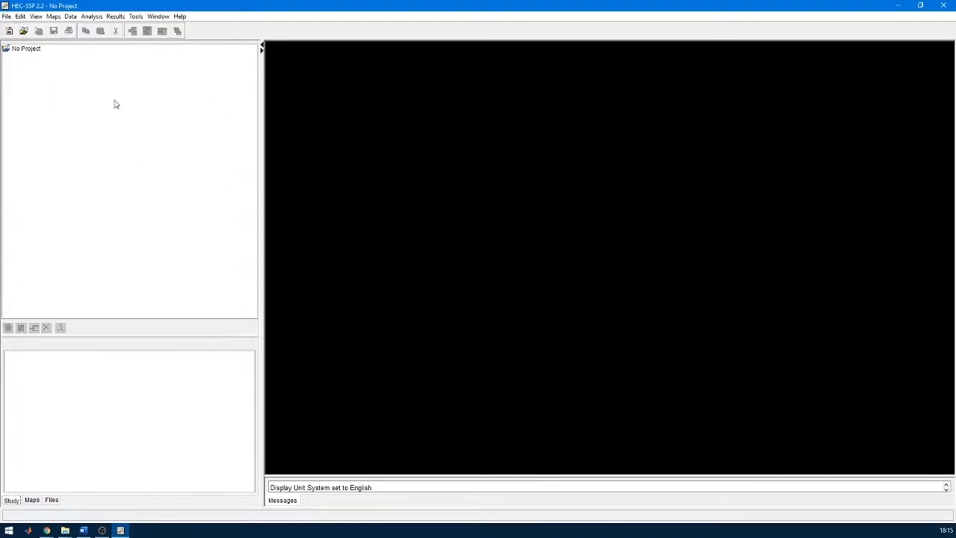
Step: Switch to the browser and examine the HEC-SSP 2.2 Portable Package entry on the download page, then return to HEC-SSP
{"action": "left_click", "coordinate": [9, 31]}
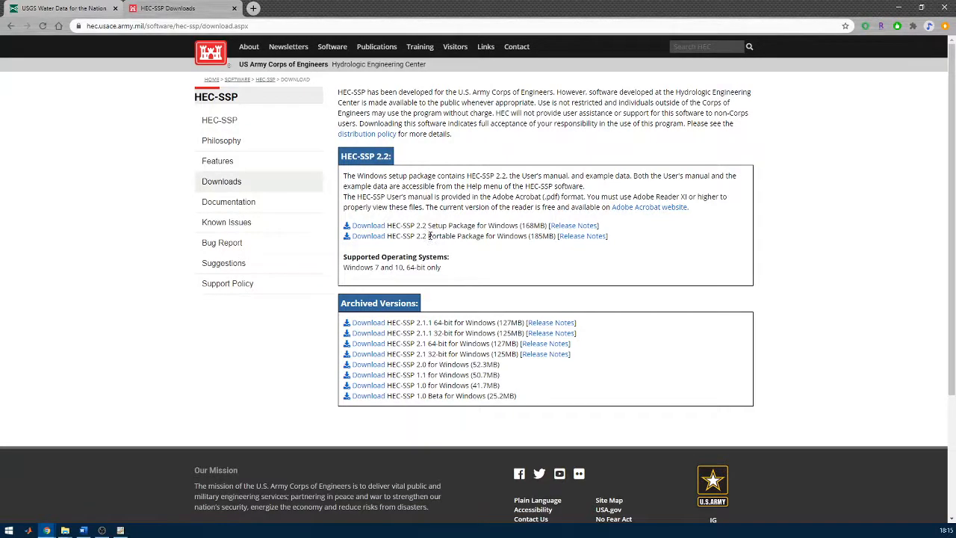
{"action": "left_click_drag", "start_coordinate": [430, 236], "coordinate": [485, 236]}
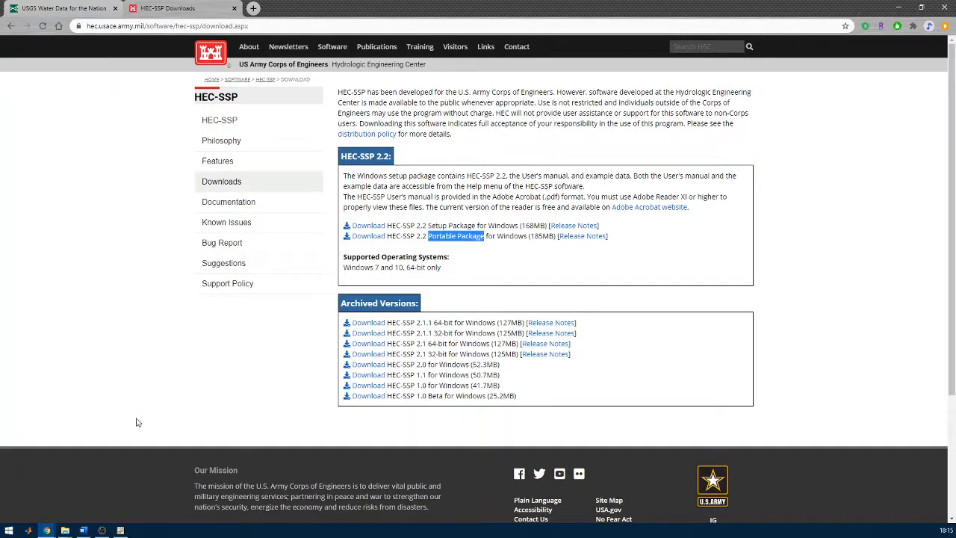
{"action": "left_click", "coordinate": [907, 6]}
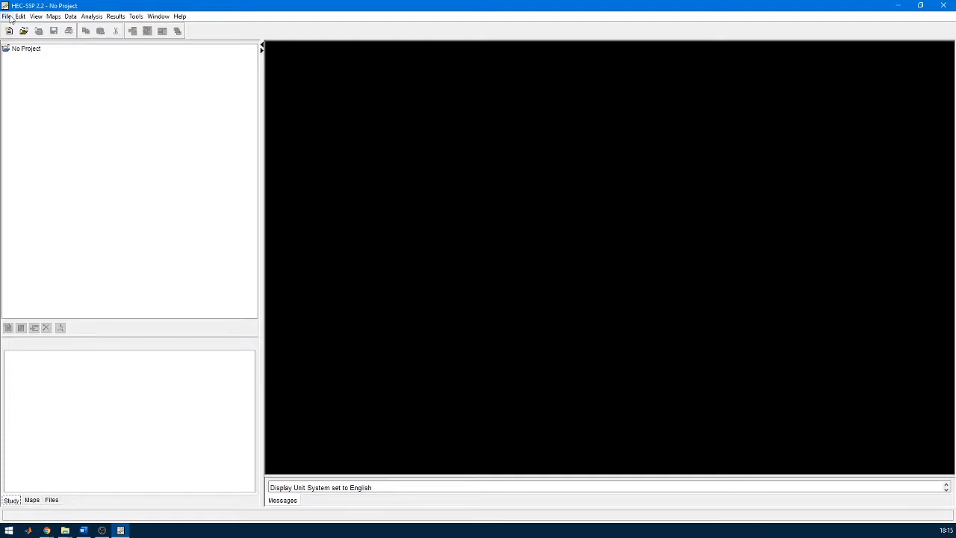
Step: Start a new study and try to create it under the name Video1
{"action": "left_click", "coordinate": [9, 18]}
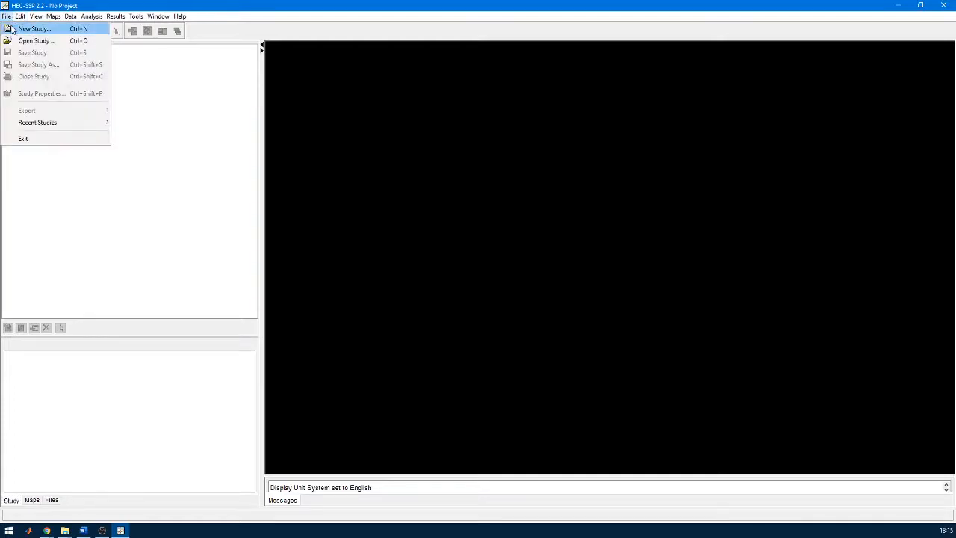
{"action": "left_click", "coordinate": [12, 28]}
{"action": "type", "text": "V"}
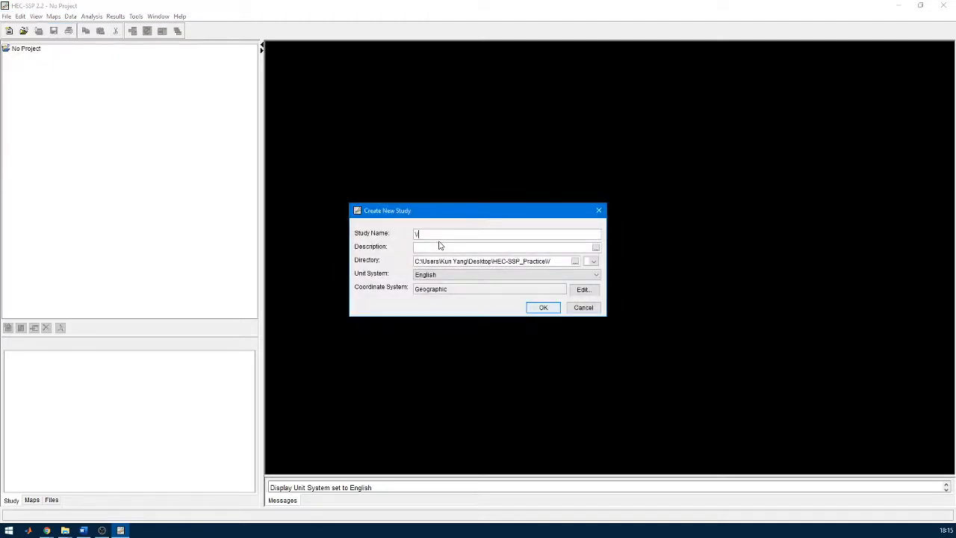
{"action": "type", "text": "ideo1"}
{"action": "left_click", "coordinate": [543, 307]}
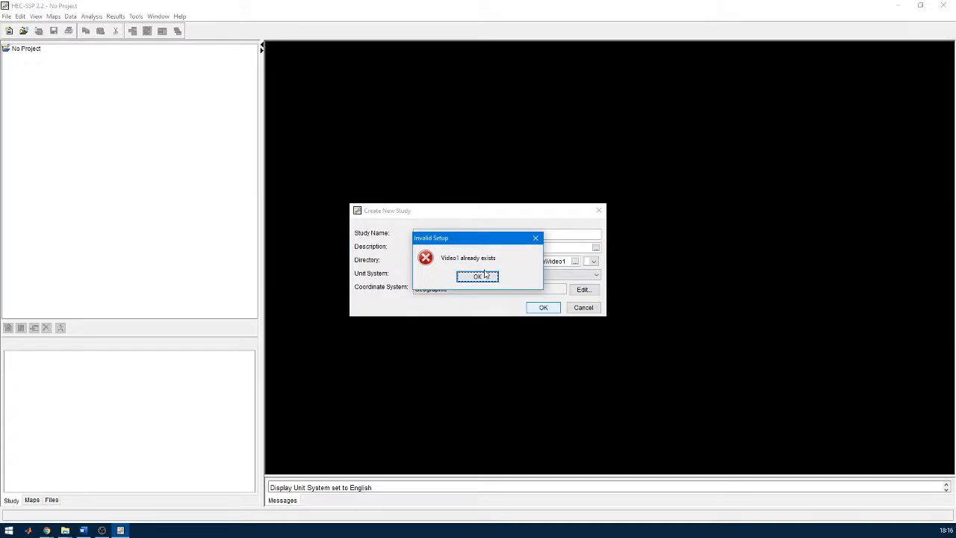
{"action": "left_click", "coordinate": [462, 276]}
Step: Try to create the study under the name Video_1
{"action": "left_click", "coordinate": [452, 238]}
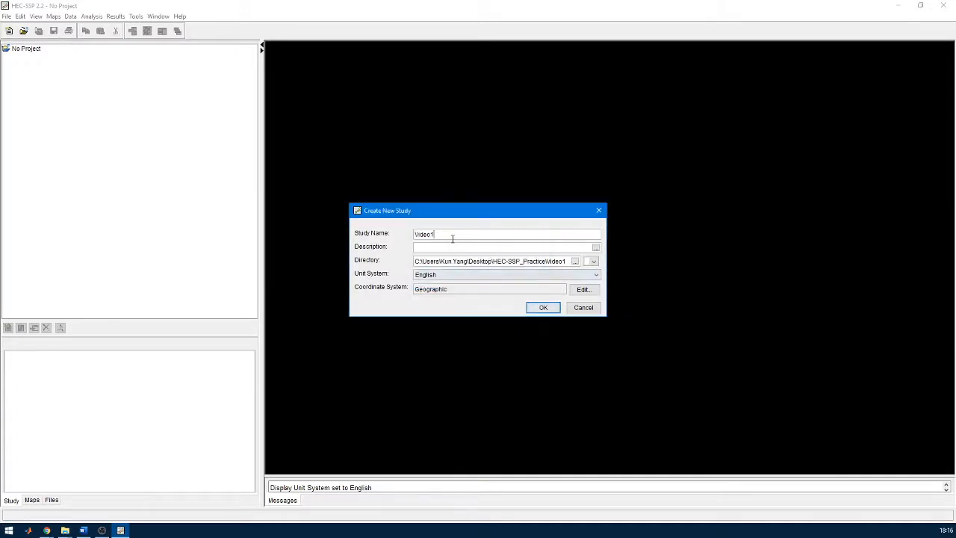
{"action": "type", "text": "_1"}
{"action": "left_click", "coordinate": [543, 308]}
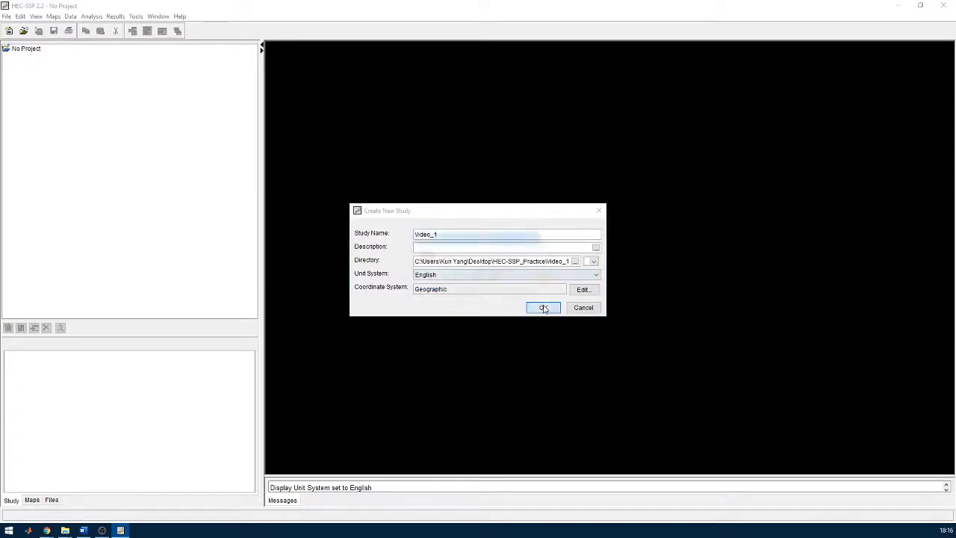
{"action": "left_click", "coordinate": [478, 277]}
Step: Change the new study's name to Video_2 and create the study with English units
{"action": "left_click", "coordinate": [467, 235]}
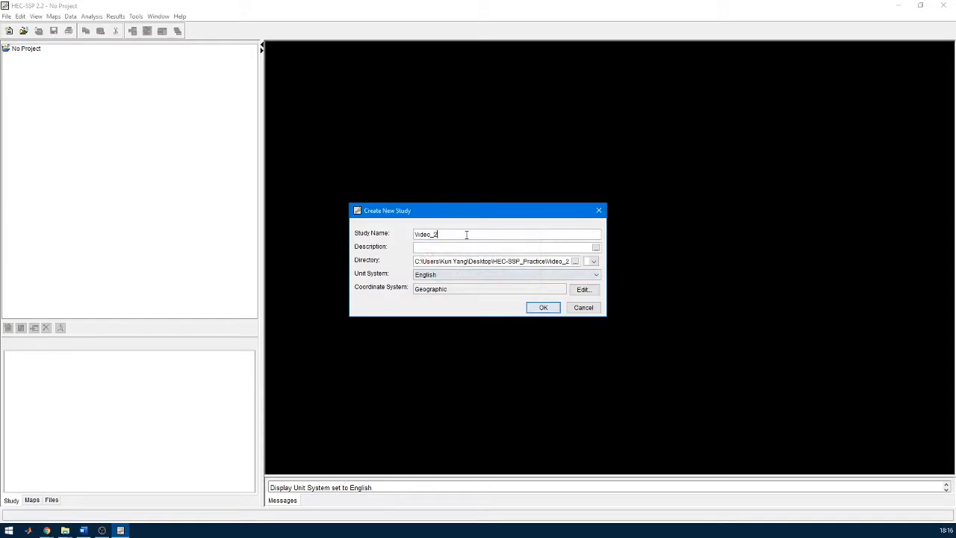
{"action": "left_click", "coordinate": [528, 307]}
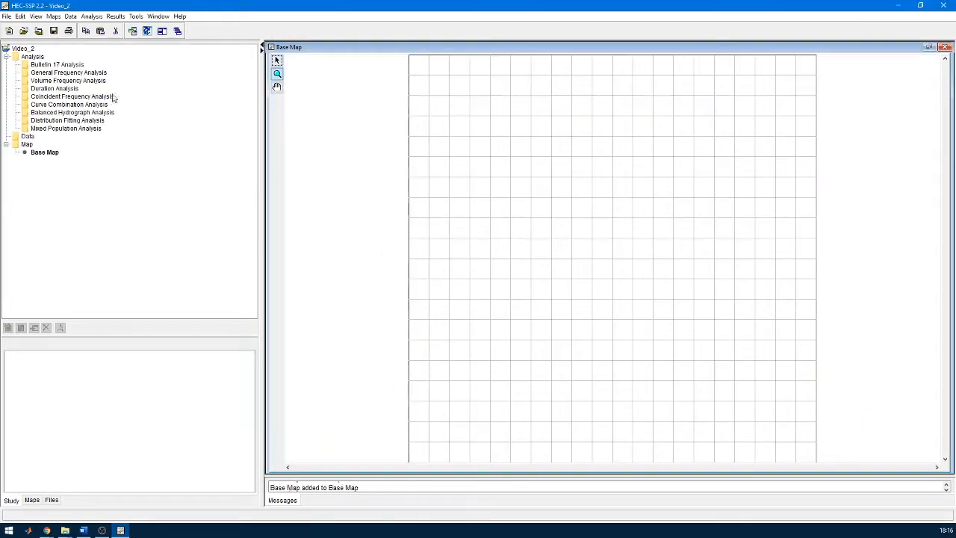
Step: Examine the contents of the Analysis, Data and Map folders in the study tree
{"action": "left_click", "coordinate": [35, 57]}
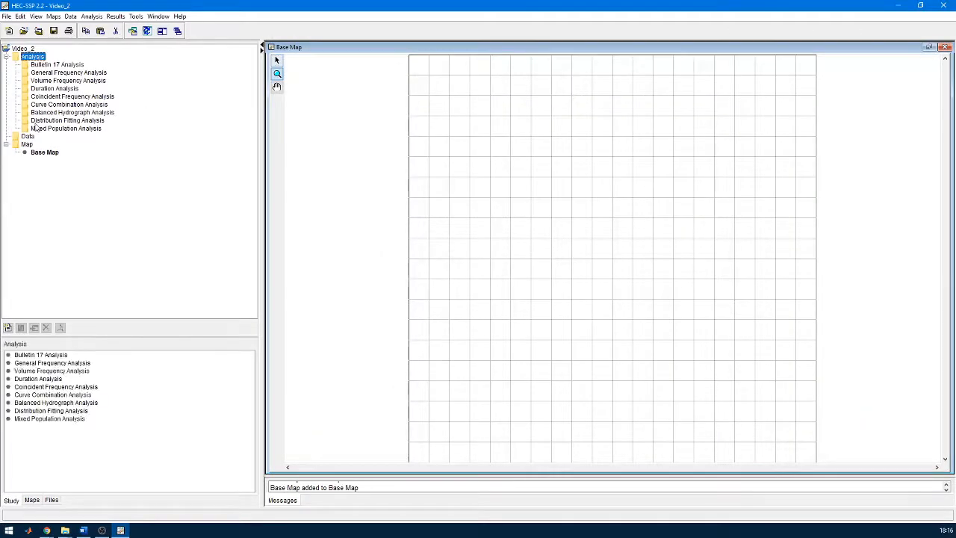
{"action": "left_click", "coordinate": [30, 137]}
{"action": "left_click", "coordinate": [30, 146]}
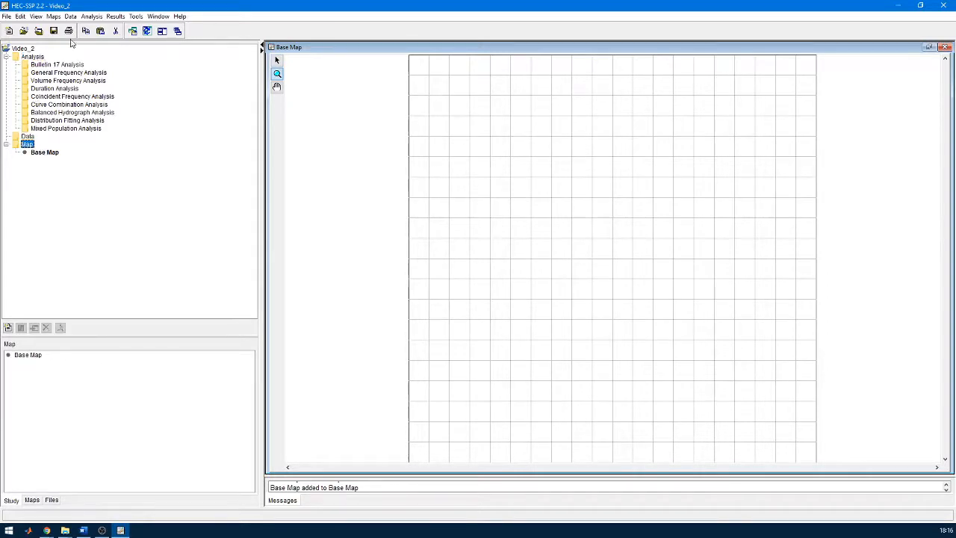
Step: Start a new data import from the USGS website, keeping Annual Peak Data as the type of data to retrieve
{"action": "left_click", "coordinate": [70, 15]}
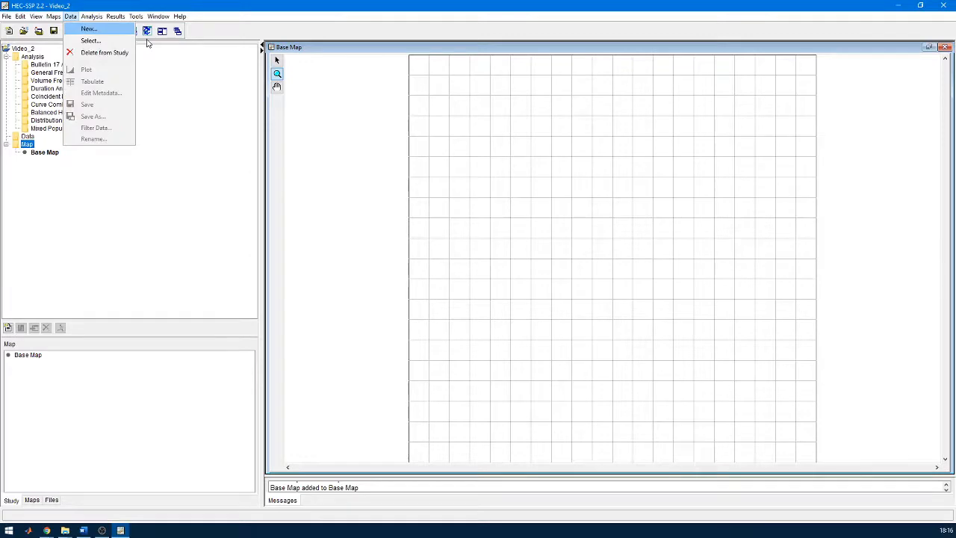
{"action": "left_click", "coordinate": [148, 42]}
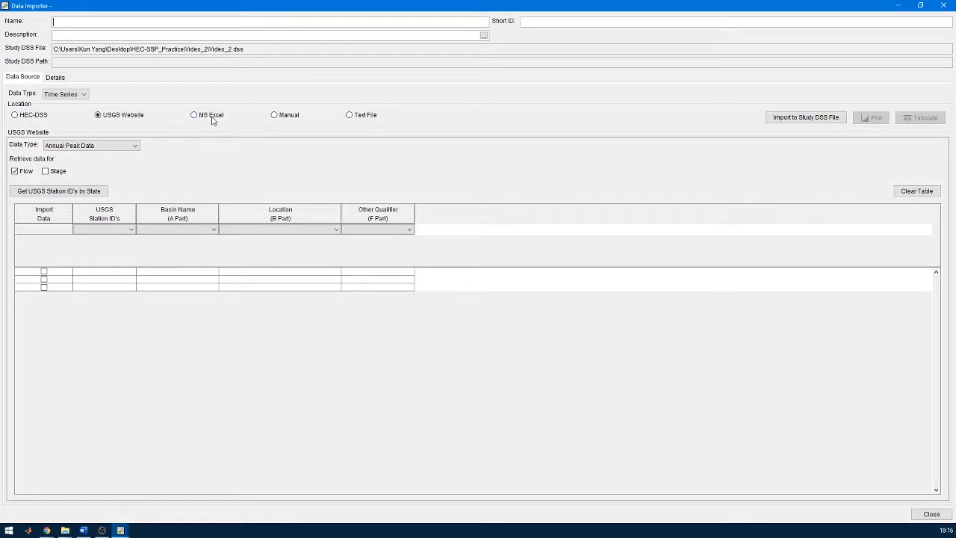
{"action": "left_click", "coordinate": [121, 147]}
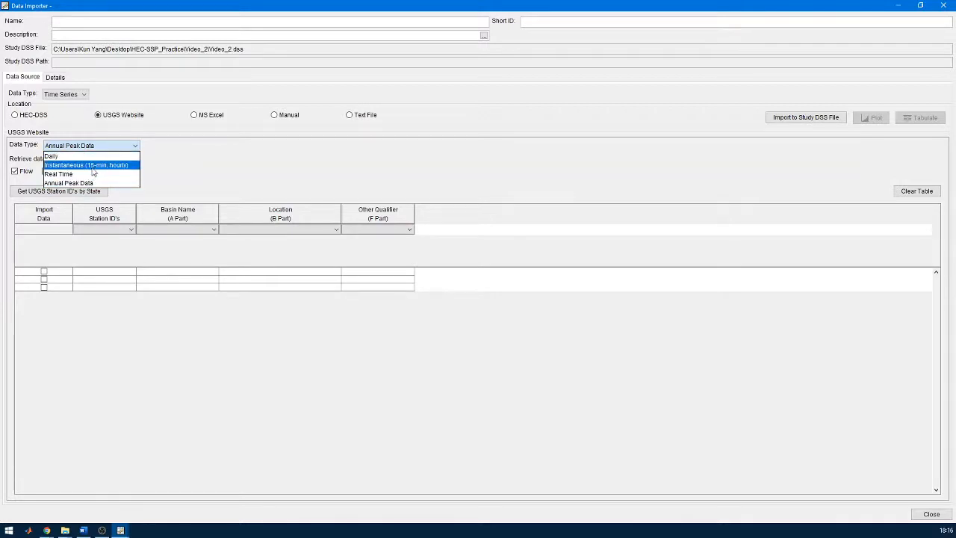
{"action": "left_click", "coordinate": [215, 166]}
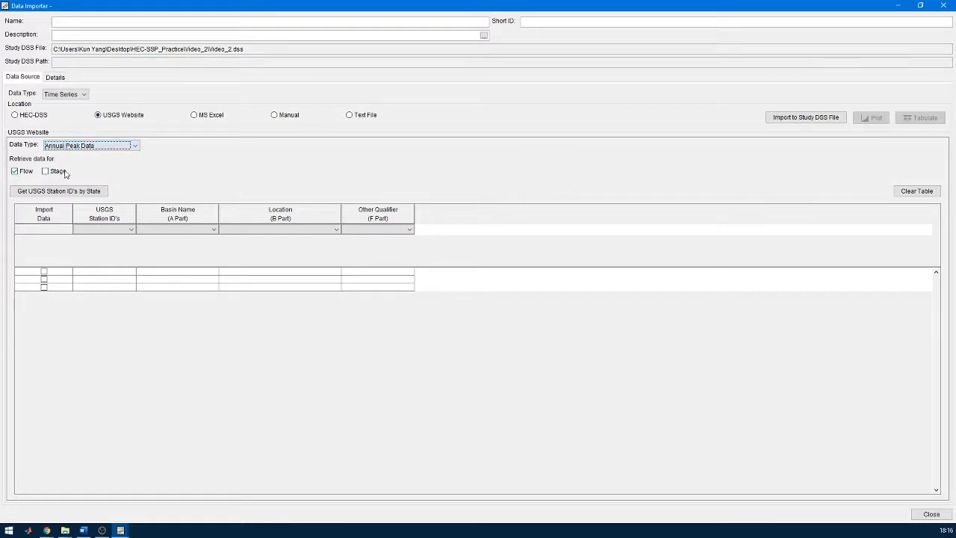
Step: Retrieve the list of USGS annual peak data stations for the state of Florida
{"action": "left_click", "coordinate": [86, 191]}
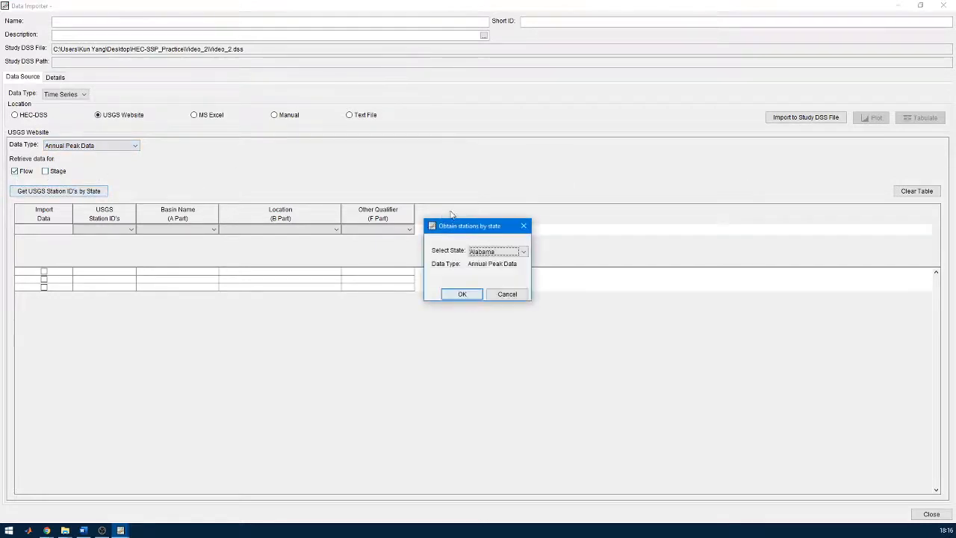
{"action": "left_click", "coordinate": [497, 252]}
{"action": "scroll", "coordinate": [489, 291], "scroll_direction": "down", "scroll_amount": 2}
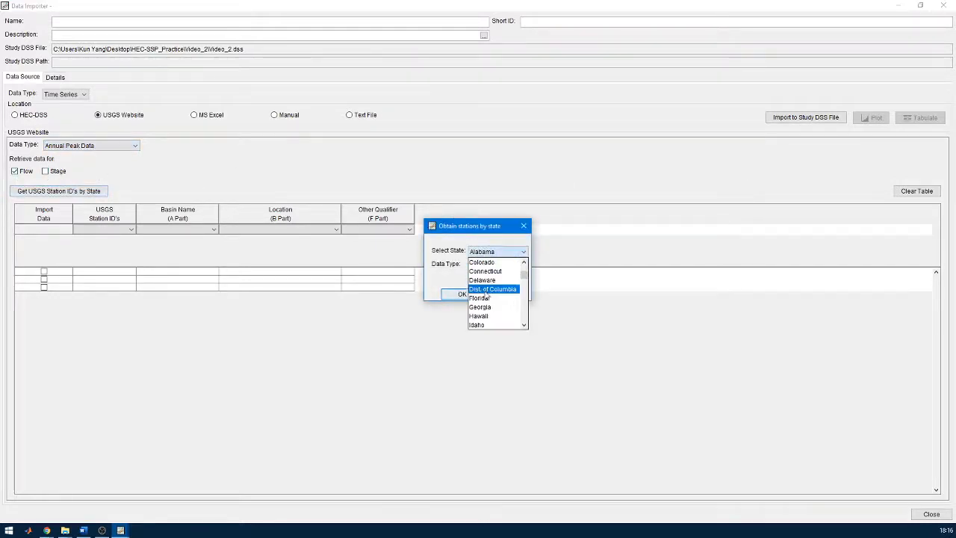
{"action": "left_click", "coordinate": [487, 295]}
{"action": "left_click", "coordinate": [462, 294]}
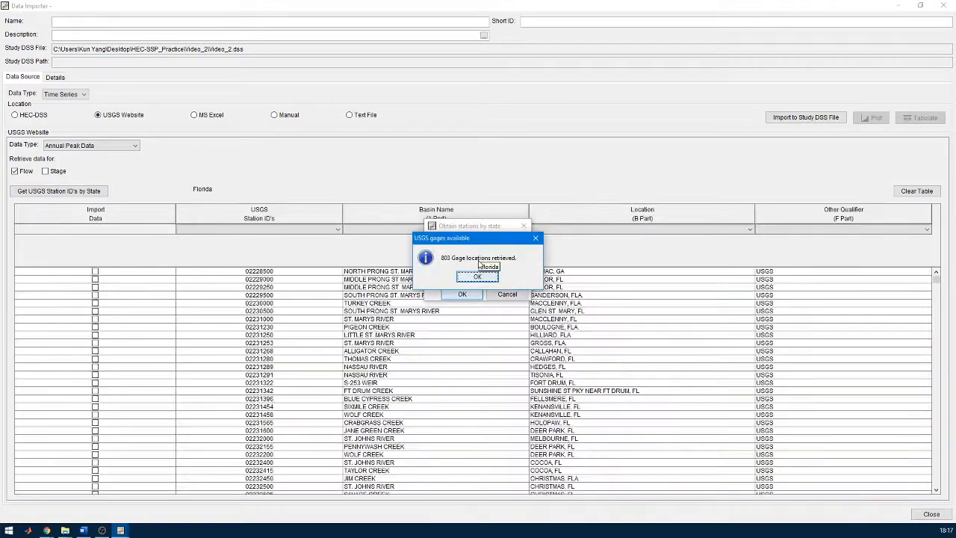
{"action": "left_click", "coordinate": [489, 275]}
Step: Filter the station table by the location DAYTONA BEACH, FL
{"action": "left_click", "coordinate": [632, 228]}
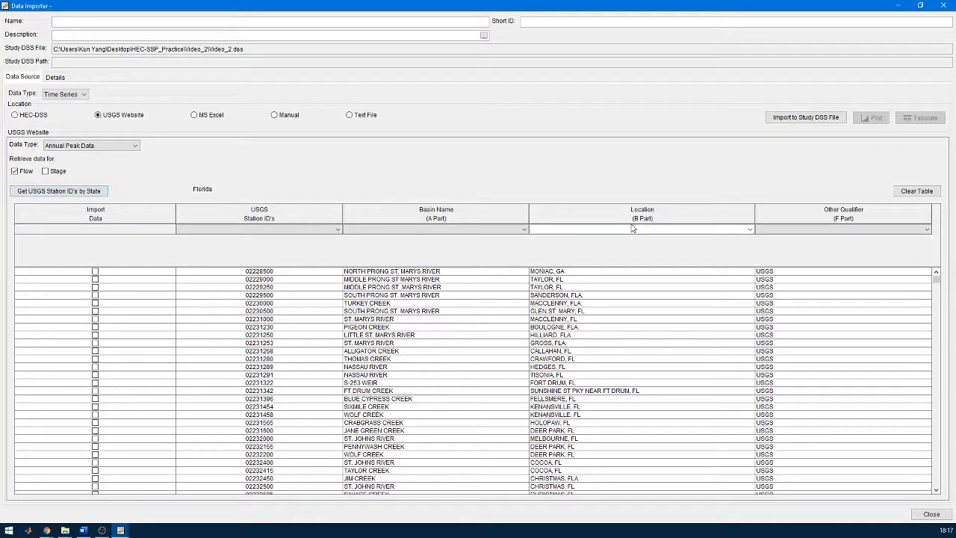
{"action": "type", "text": "DAYTONA BEACH, FL"}
{"action": "key", "text": "Return"}
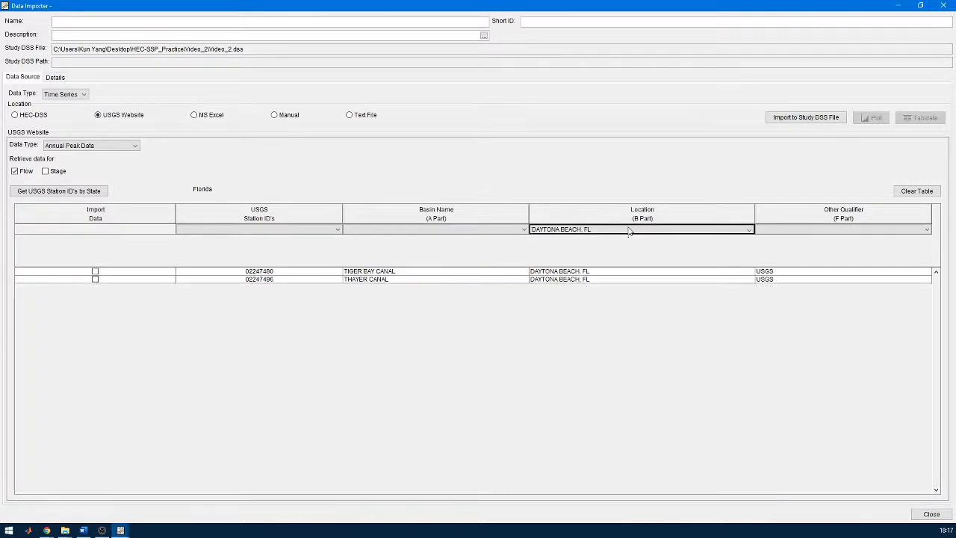
Step: Import the annual peak flow data of the Tiger Bay Canal and Thayer Canal stations into the study DSS file
{"action": "left_click", "coordinate": [95, 271]}
{"action": "left_click", "coordinate": [95, 278]}
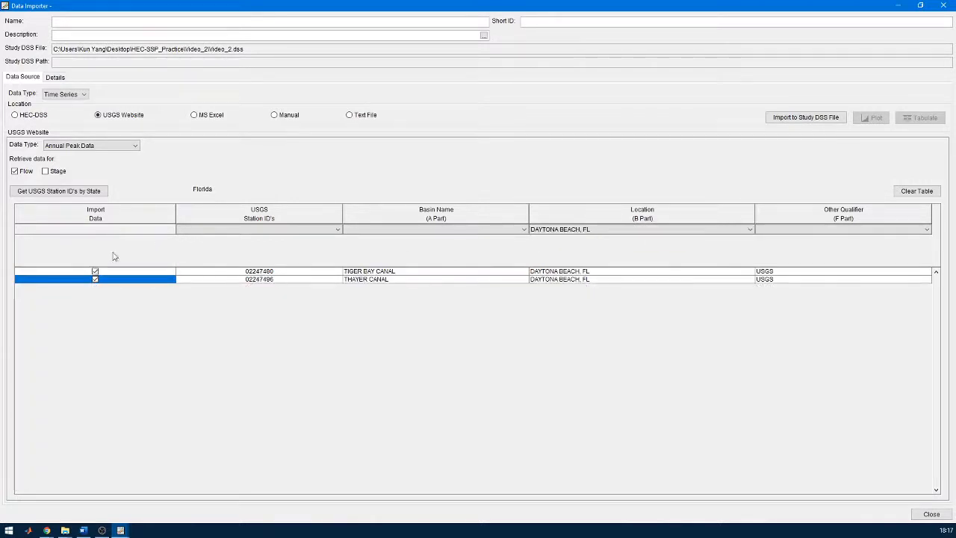
{"action": "left_click", "coordinate": [799, 118]}
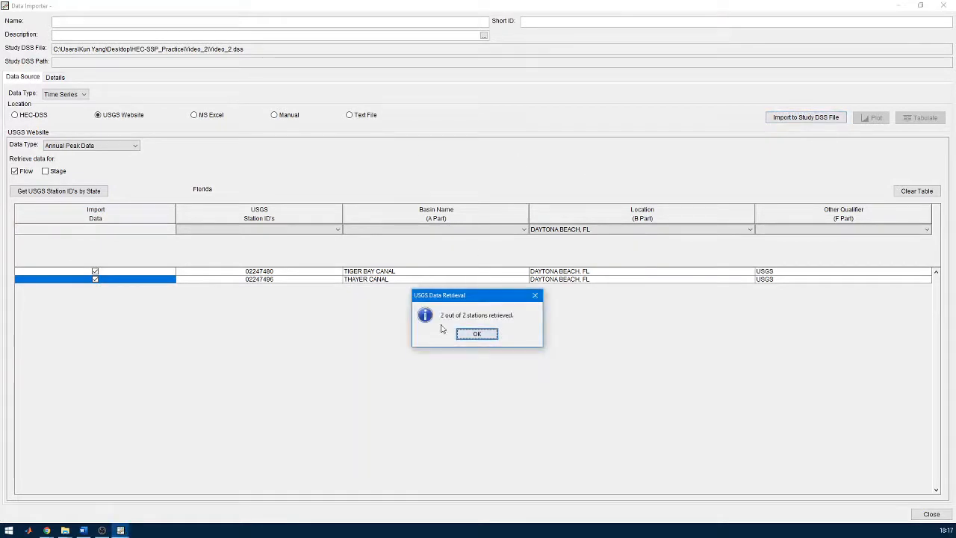
{"action": "left_click", "coordinate": [475, 334]}
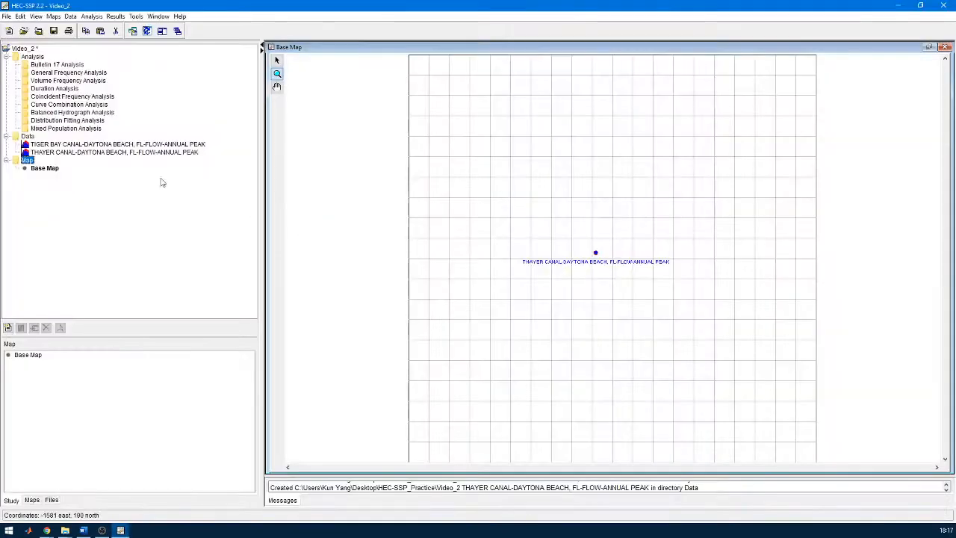
Step: Plot the Tiger Bay Canal annual peak flow data, review the graph and close it
{"action": "left_click", "coordinate": [123, 152]}
{"action": "left_click", "coordinate": [127, 145]}
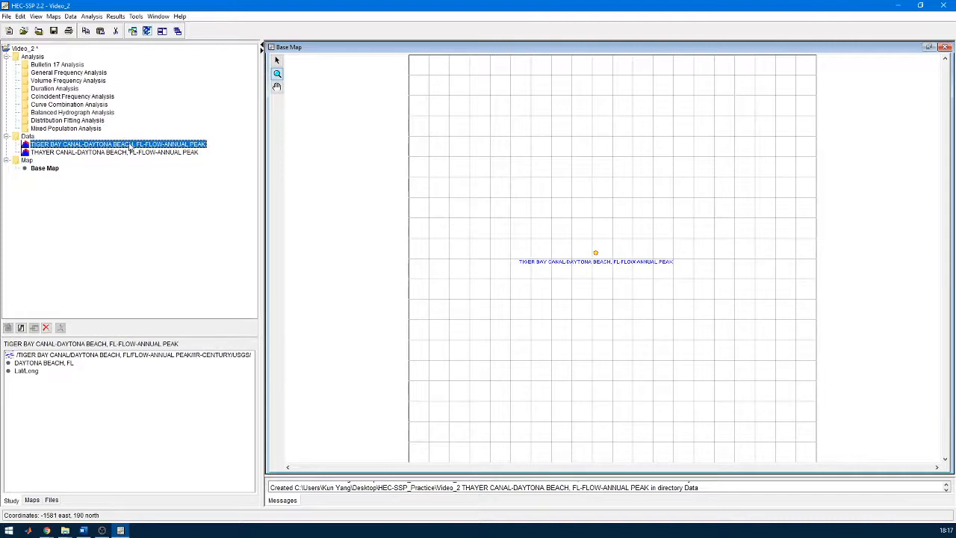
{"action": "right_click", "coordinate": [124, 144]}
{"action": "left_click", "coordinate": [154, 147]}
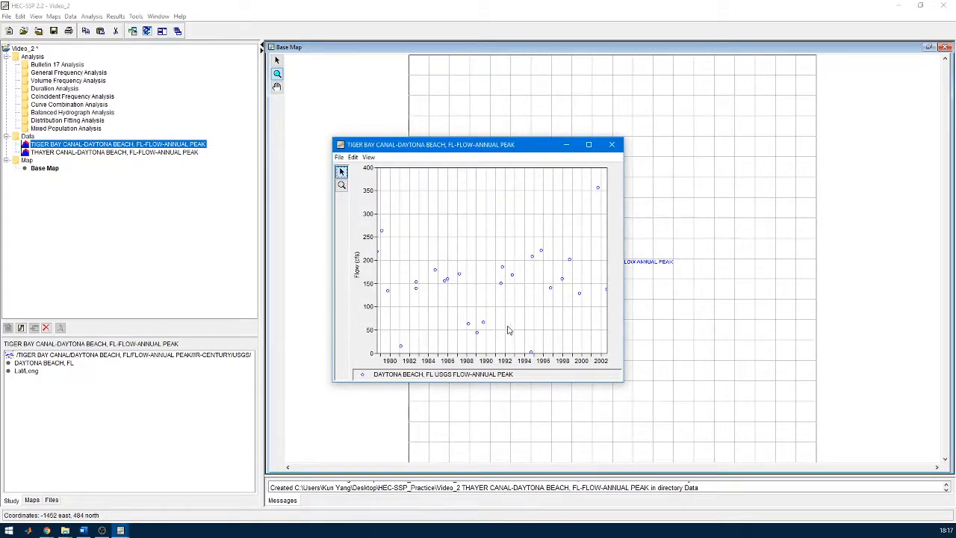
{"action": "left_click", "coordinate": [612, 144]}
Step: Plot the Thayer Canal annual peak flow data, review the graph and close it
{"action": "right_click", "coordinate": [196, 151]}
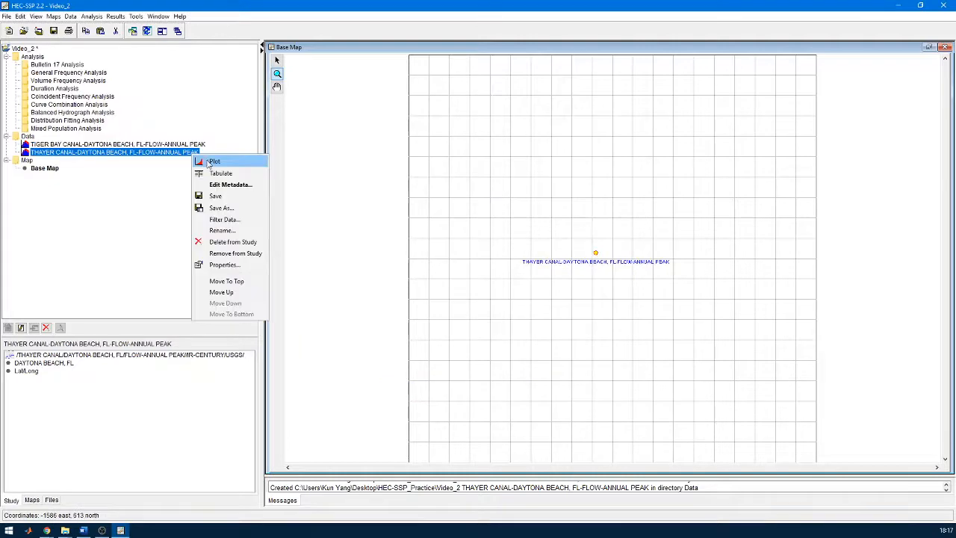
{"action": "left_click", "coordinate": [217, 158]}
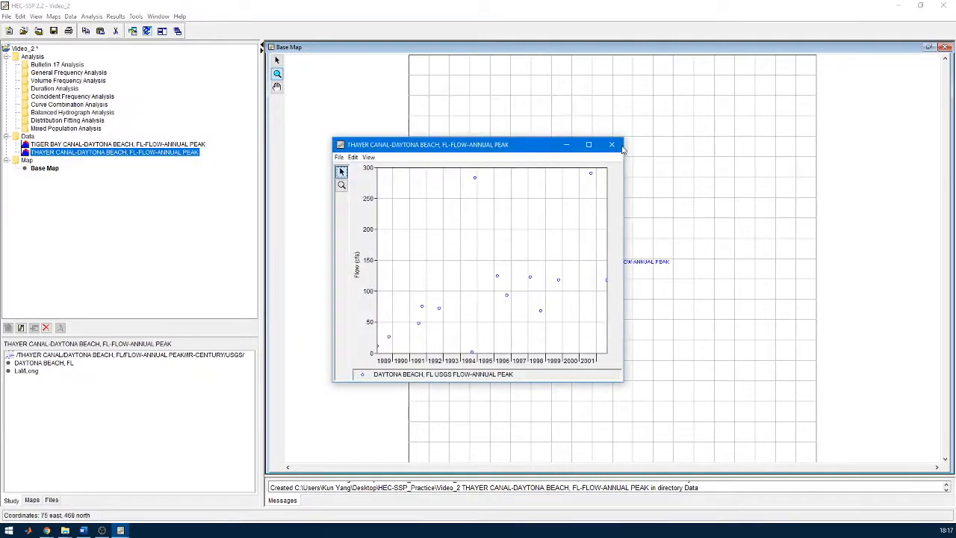
{"action": "left_click", "coordinate": [614, 145]}
Step: Tabulate the Thayer Canal annual peak data and examine its flow values and the dates of the first four records
{"action": "right_click", "coordinate": [176, 153]}
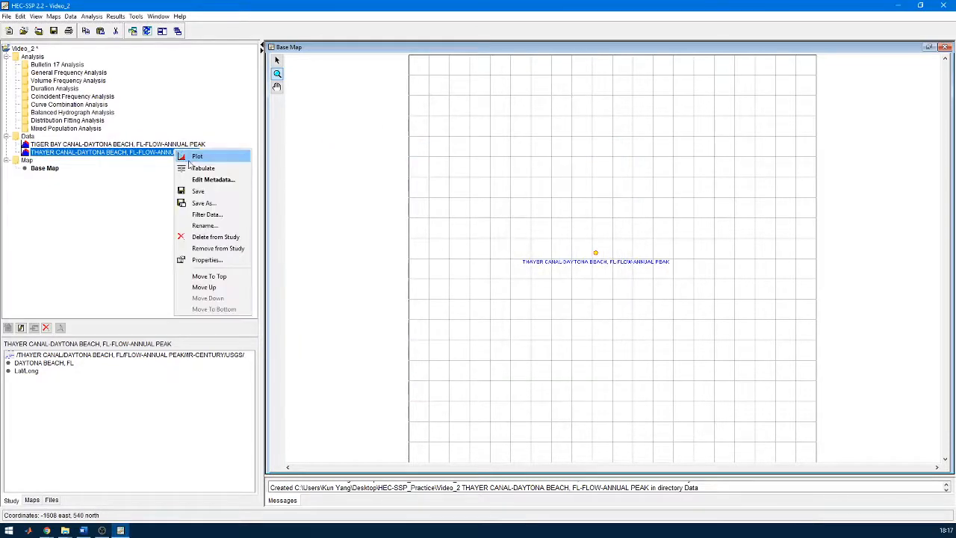
{"action": "left_click", "coordinate": [196, 169]}
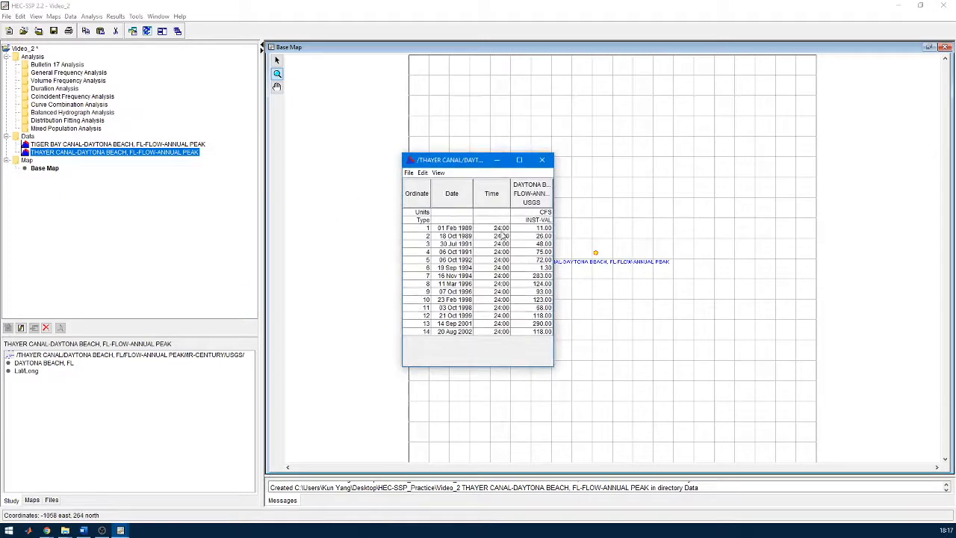
{"action": "left_click_drag", "start_coordinate": [525, 228], "coordinate": [539, 331]}
{"action": "left_click", "coordinate": [469, 244]}
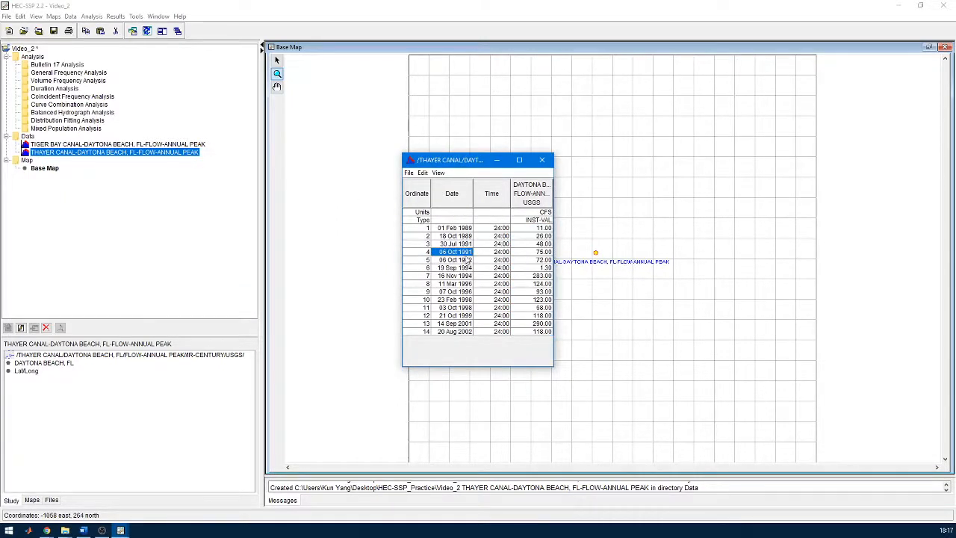
{"action": "left_click", "coordinate": [468, 228]}
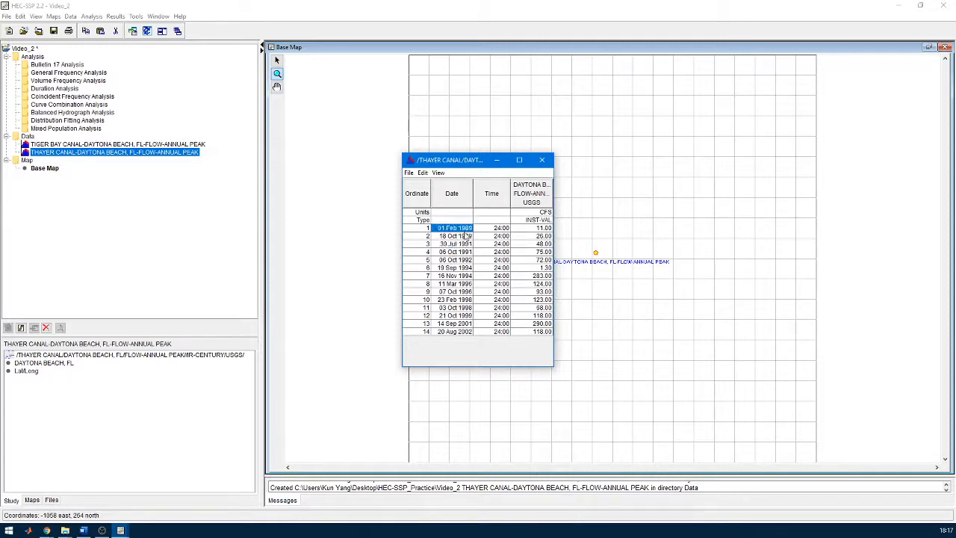
{"action": "left_click", "coordinate": [468, 236]}
{"action": "left_click", "coordinate": [468, 244]}
{"action": "left_click", "coordinate": [469, 253]}
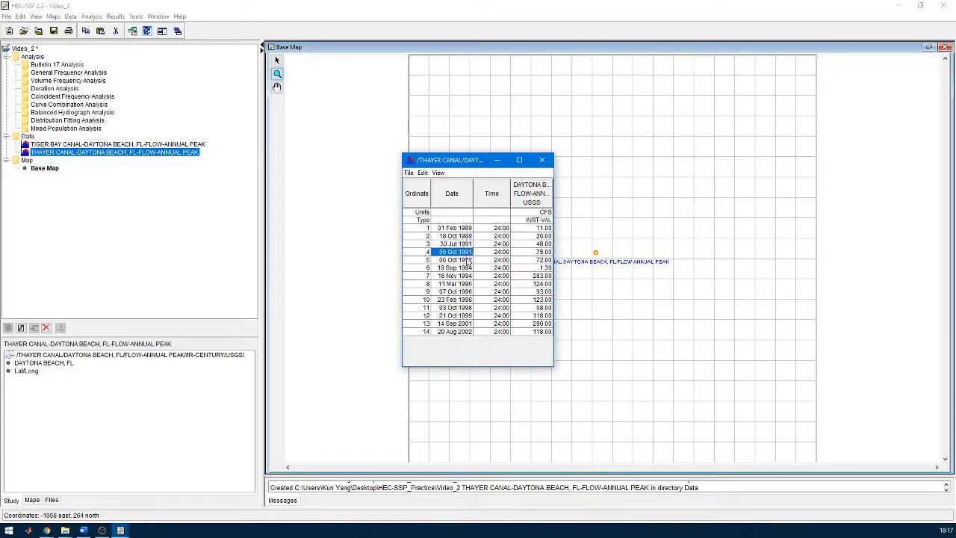
Step: Check the date of the fifth record in the Thayer Canal annual peak table and close the table
{"action": "left_click", "coordinate": [469, 260]}
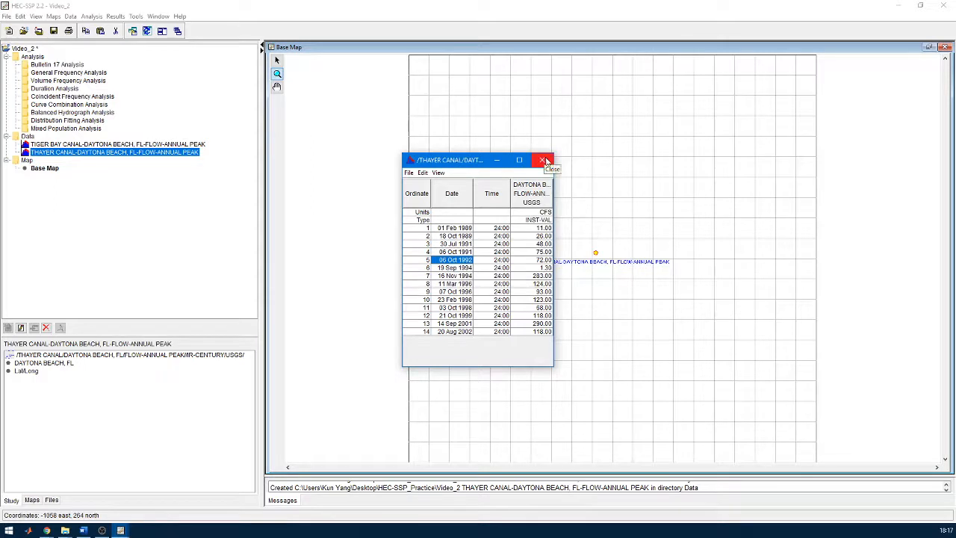
{"action": "left_click", "coordinate": [544, 160]}
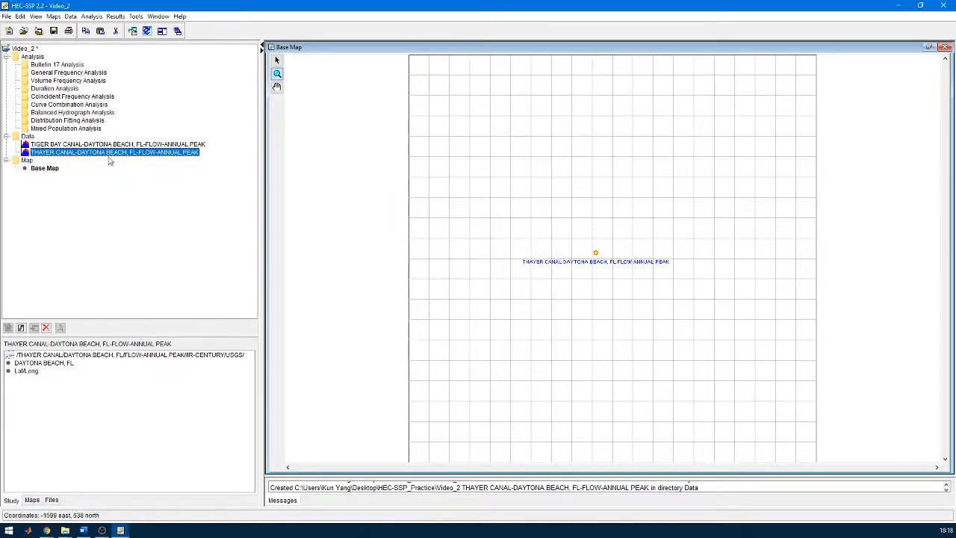
Step: Start a new data import with the USGS website as source and set its data type to Daily
{"action": "left_click", "coordinate": [70, 16]}
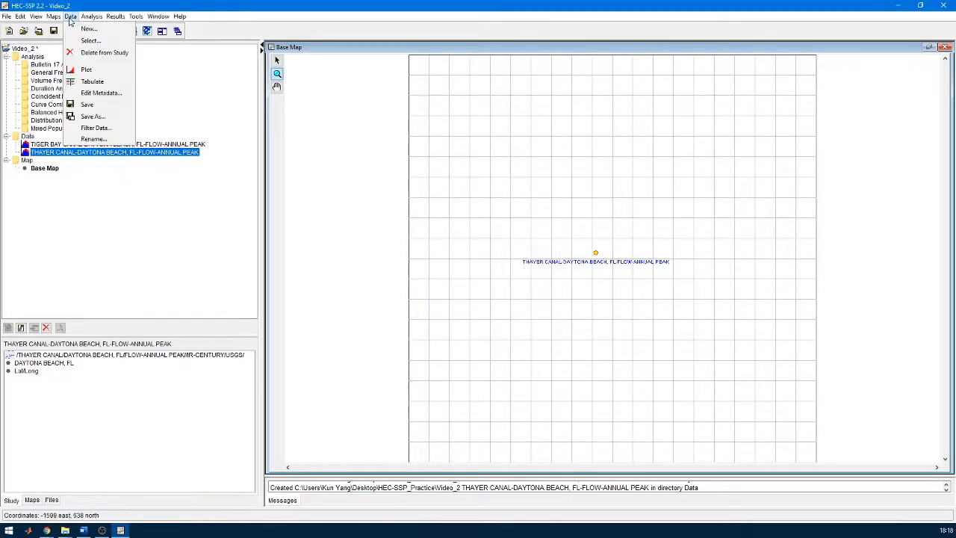
{"action": "left_click", "coordinate": [74, 26]}
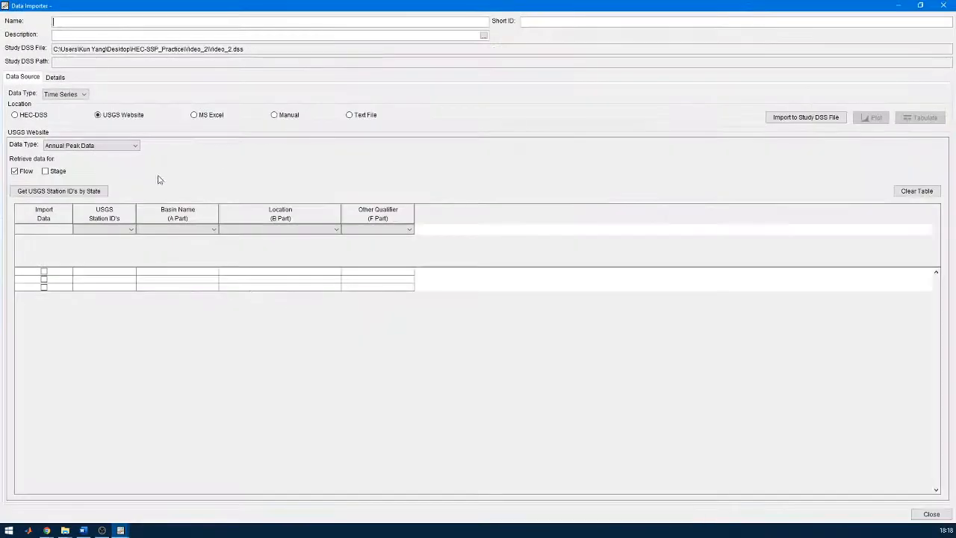
{"action": "left_click", "coordinate": [94, 146]}
{"action": "left_click", "coordinate": [88, 157]}
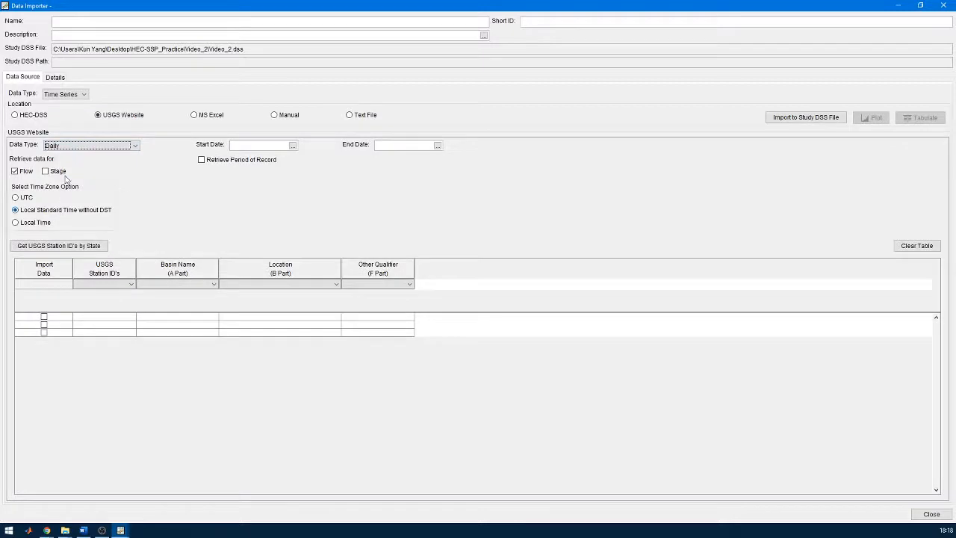
Step: Retrieve the USGS station IDs for the state of Florida and dismiss the gage retrieval message
{"action": "left_click", "coordinate": [47, 245]}
{"action": "left_click", "coordinate": [497, 251]}
{"action": "scroll", "coordinate": [493, 289], "scroll_direction": "down", "scroll_amount": 2}
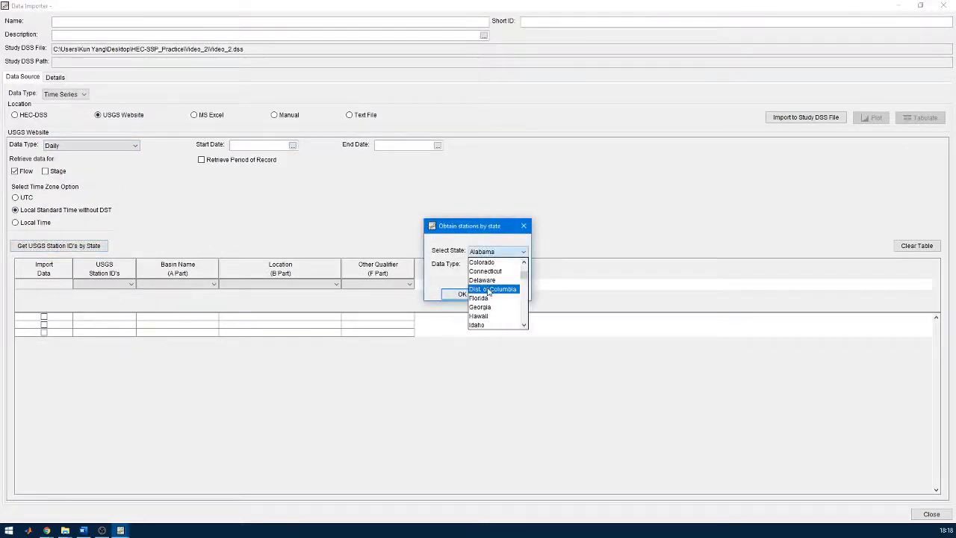
{"action": "left_click", "coordinate": [492, 289]}
{"action": "left_click", "coordinate": [471, 294]}
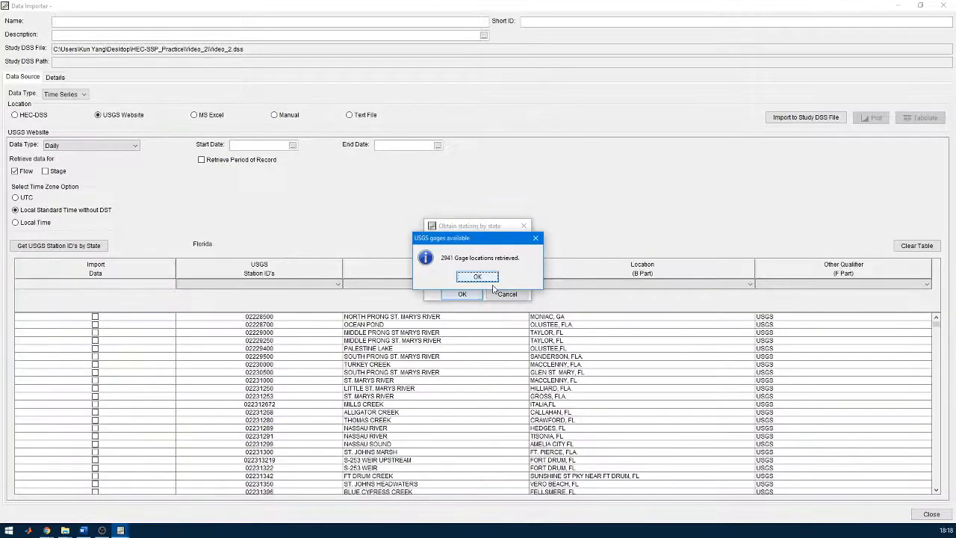
{"action": "left_click", "coordinate": [485, 277]}
Step: Filter the stations by location DAYTONA BEACH, FL and mark Bellevue Canal, Tiger Bay Canal, Thayer Canal and Williamson Blvd Ditch for import
{"action": "left_click", "coordinate": [578, 285]}
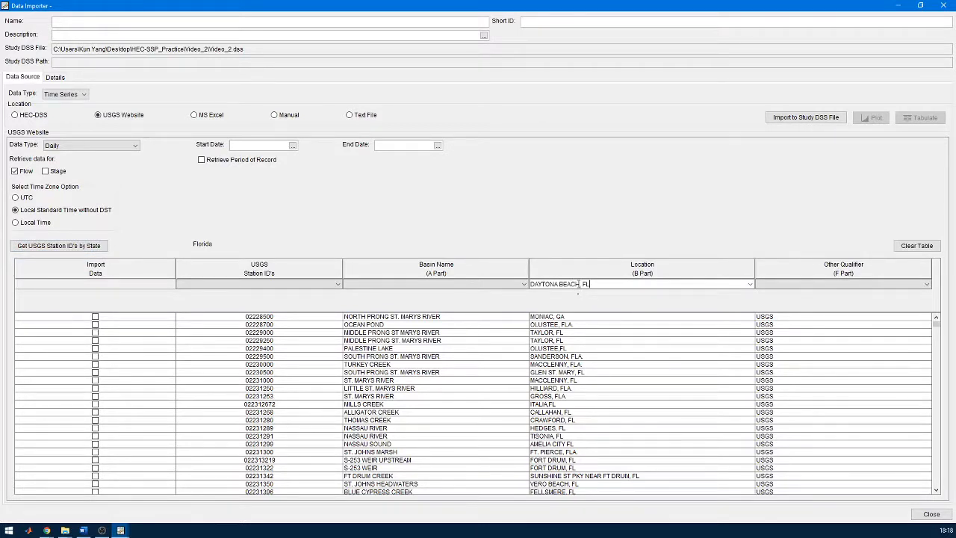
{"action": "key", "text": "Return"}
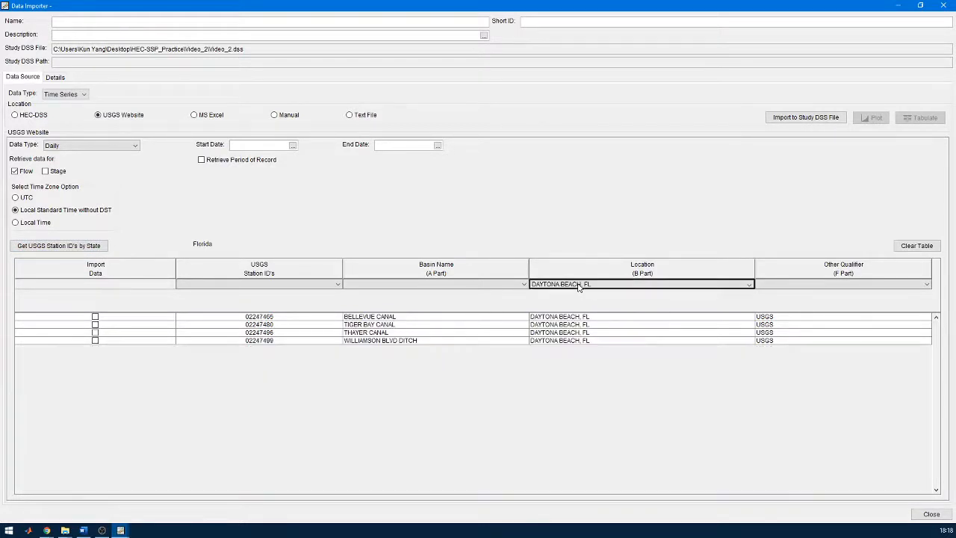
{"action": "left_click", "coordinate": [95, 317]}
{"action": "left_click", "coordinate": [95, 324]}
{"action": "left_click", "coordinate": [95, 333]}
{"action": "left_click", "coordinate": [95, 340]}
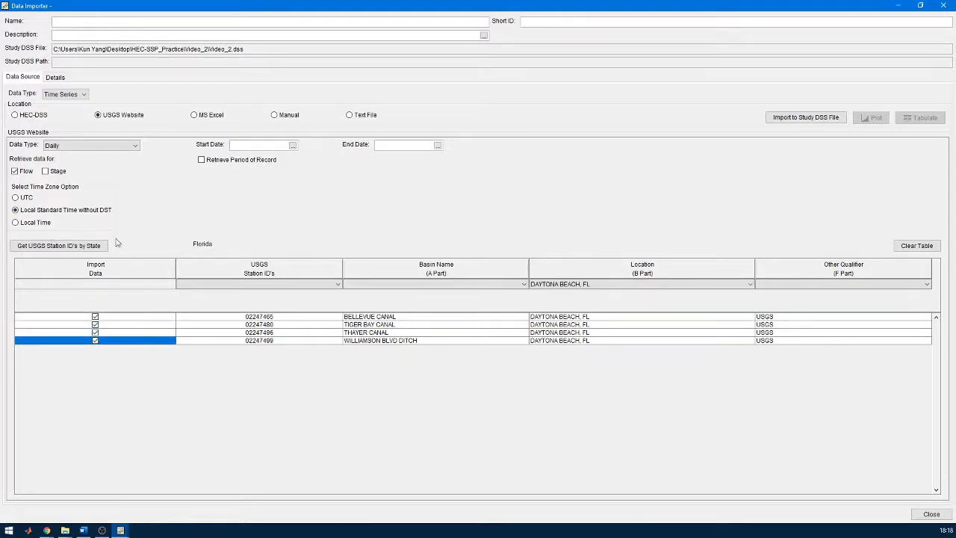
Step: Import the daily flow data of the four marked stations into the study DSS file and return to the study window
{"action": "left_click", "coordinate": [807, 117]}
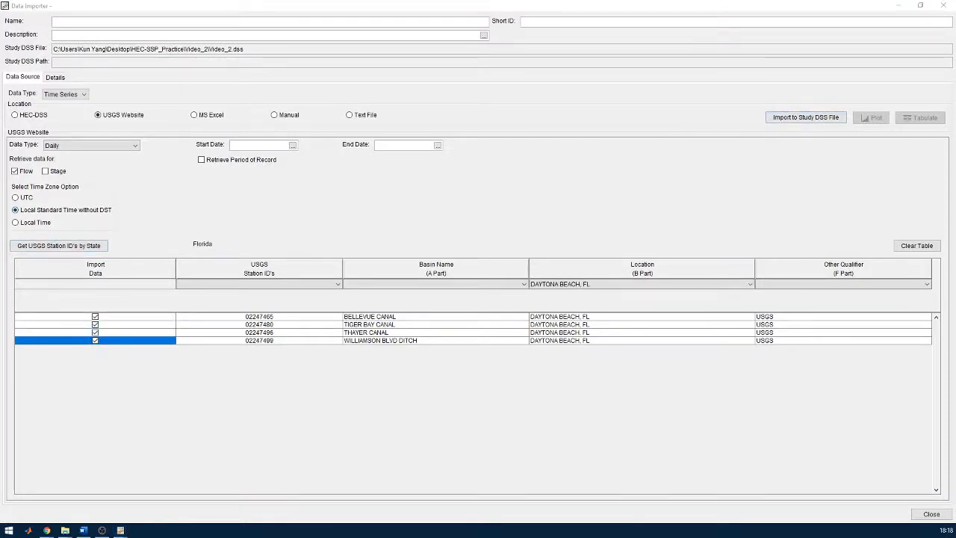
{"action": "left_click_drag", "start_coordinate": [264, 185], "coordinate": [513, 213]}
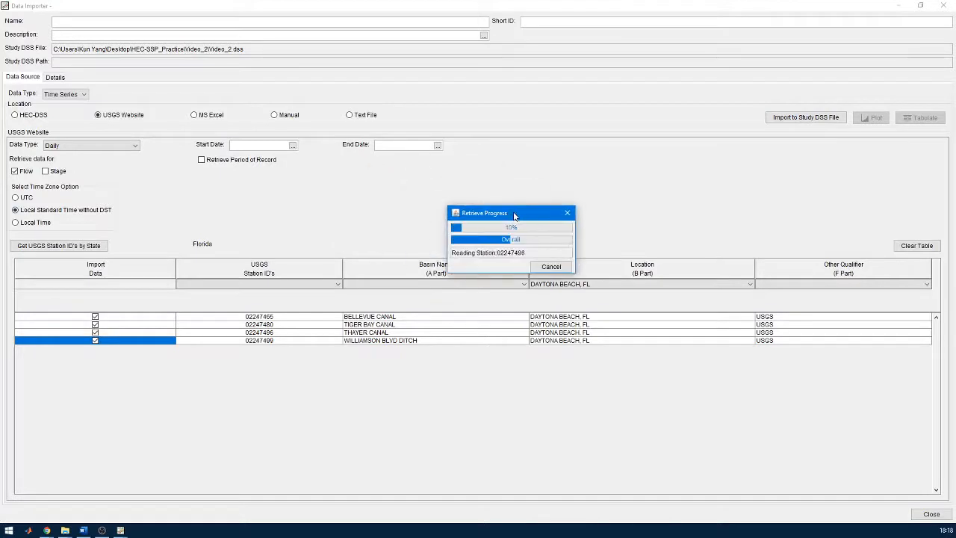
{"action": "left_click", "coordinate": [491, 331]}
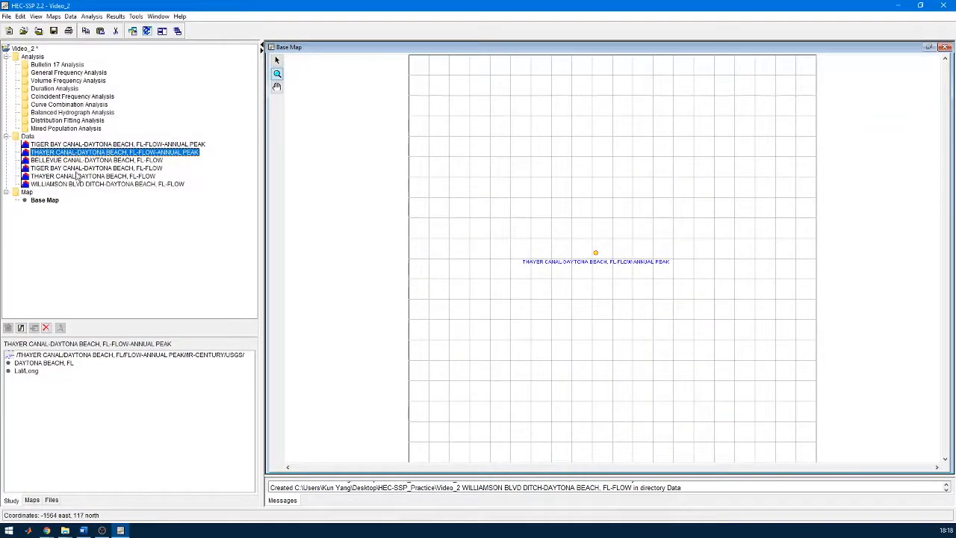
Step: Plot the Tiger Bay Canal daily flow data, review the graph and close it
{"action": "left_click", "coordinate": [84, 160]}
{"action": "left_click", "coordinate": [88, 146]}
{"action": "left_click", "coordinate": [84, 170]}
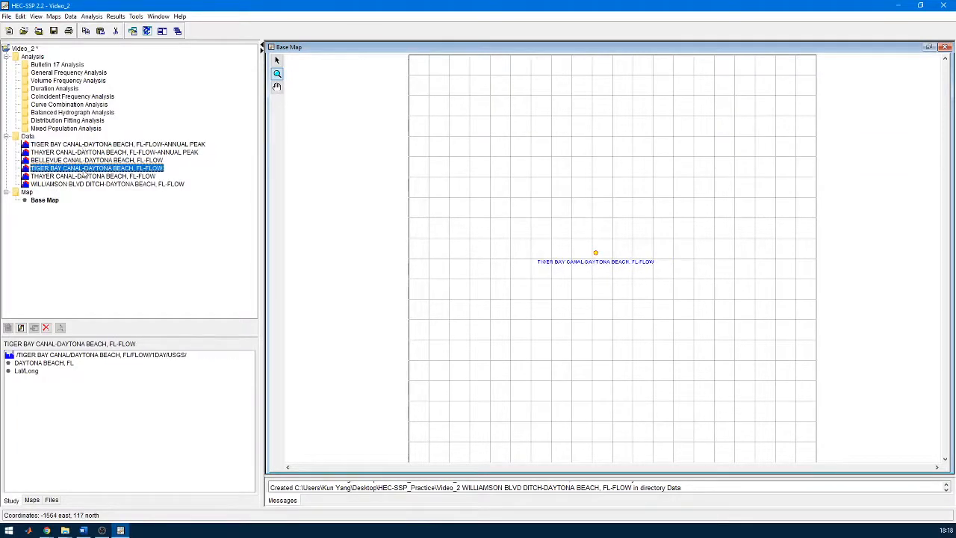
{"action": "right_click", "coordinate": [87, 169]}
{"action": "left_click", "coordinate": [112, 176]}
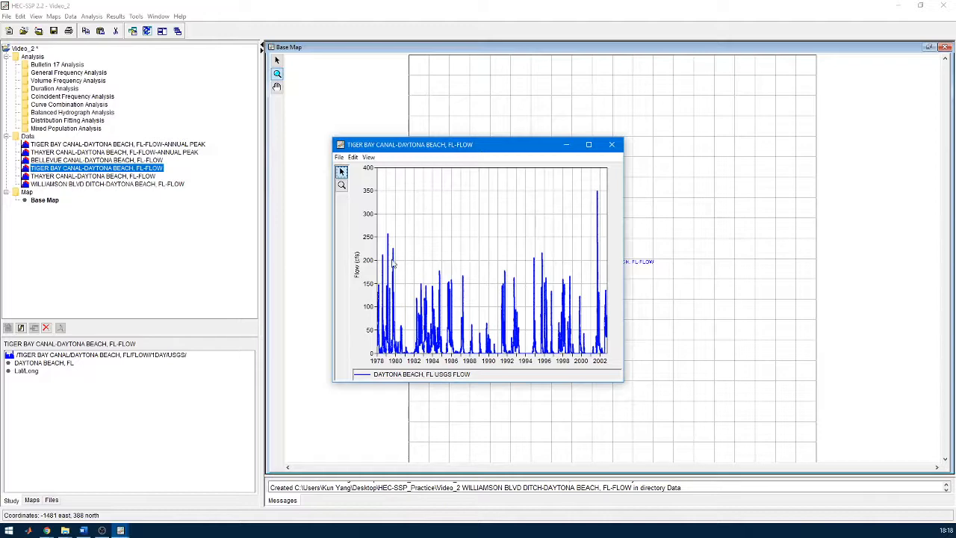
{"action": "left_click", "coordinate": [612, 144]}
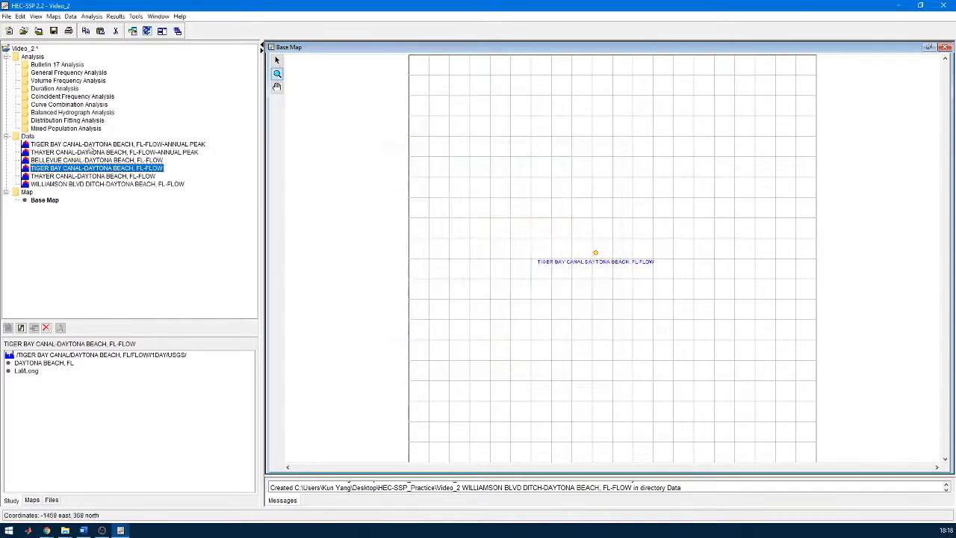
Step: Plot the Tiger Bay Canal annual peak flow again for comparison with its daily flow, close it and select the Thayer Canal daily flow dataset
{"action": "right_click", "coordinate": [56, 145]}
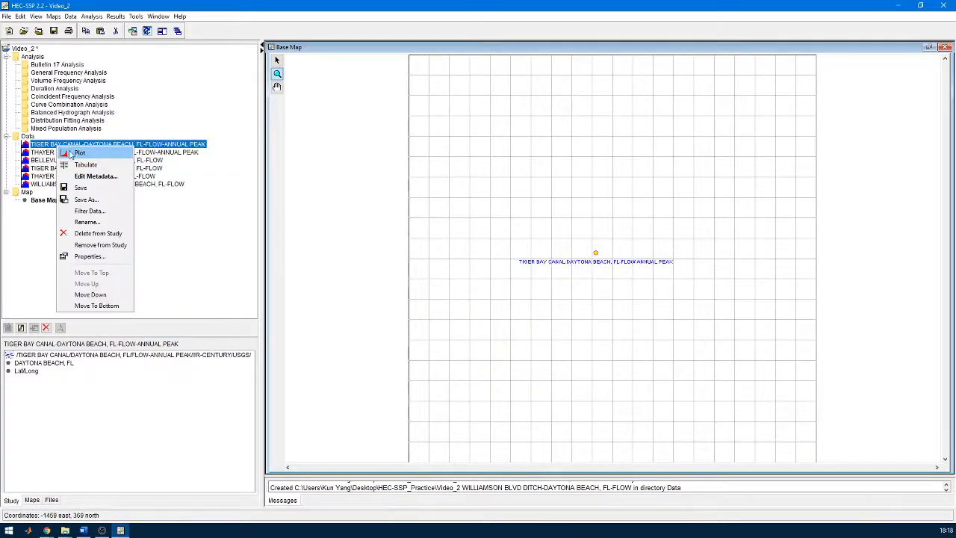
{"action": "left_click", "coordinate": [79, 153]}
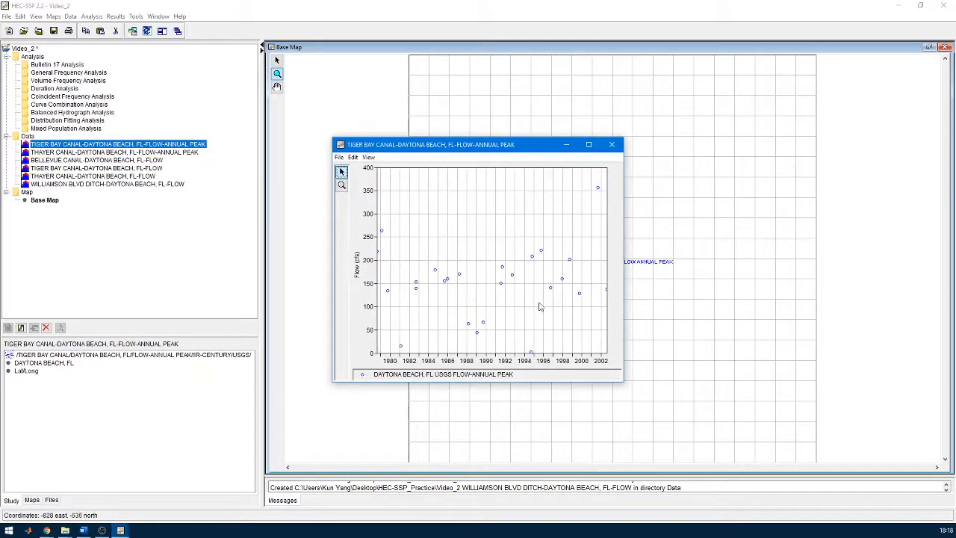
{"action": "left_click", "coordinate": [57, 152]}
{"action": "left_click", "coordinate": [58, 177]}
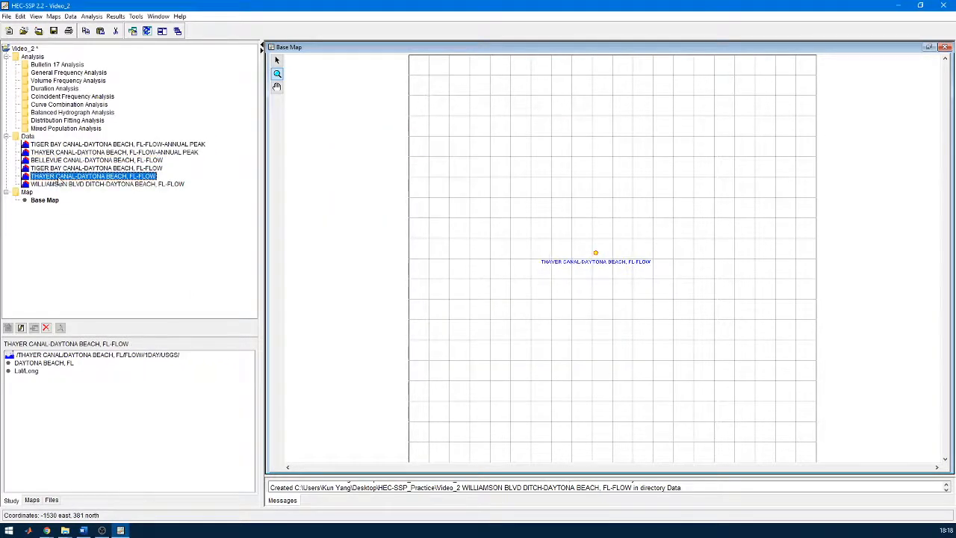
Step: Select the Bellevue Canal flow dataset and examine its station location on the base map
{"action": "left_click", "coordinate": [67, 161]}
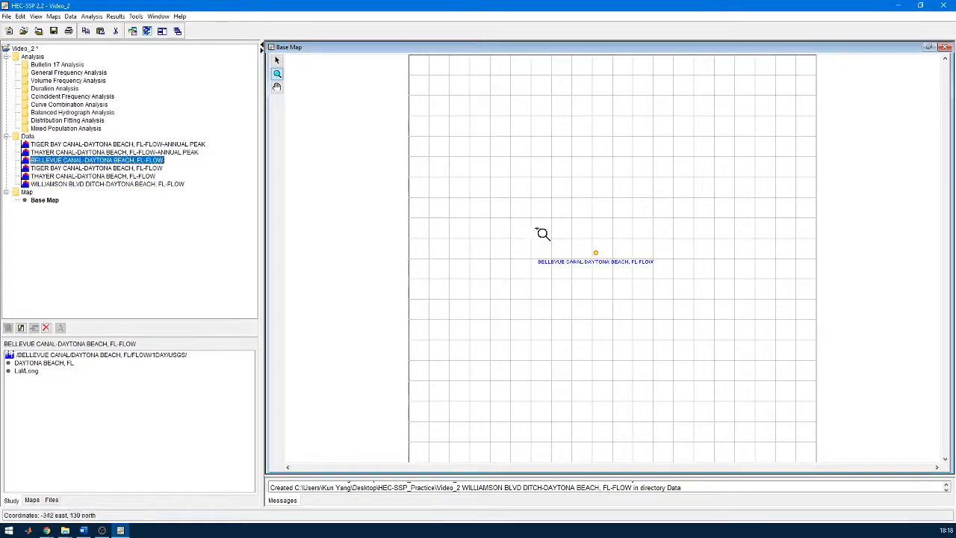
{"action": "left_click_drag", "start_coordinate": [572, 228], "coordinate": [624, 278]}
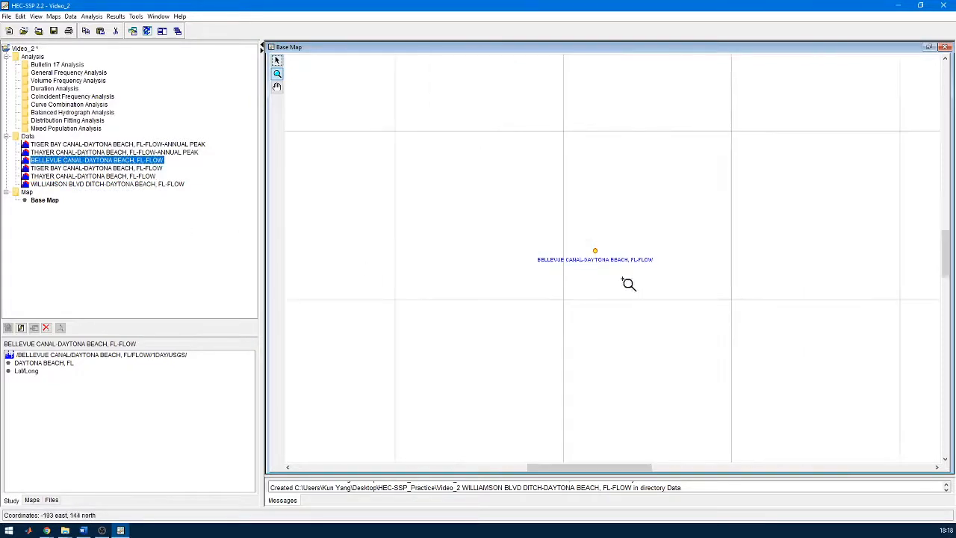
{"action": "left_click_drag", "start_coordinate": [557, 215], "coordinate": [622, 280]}
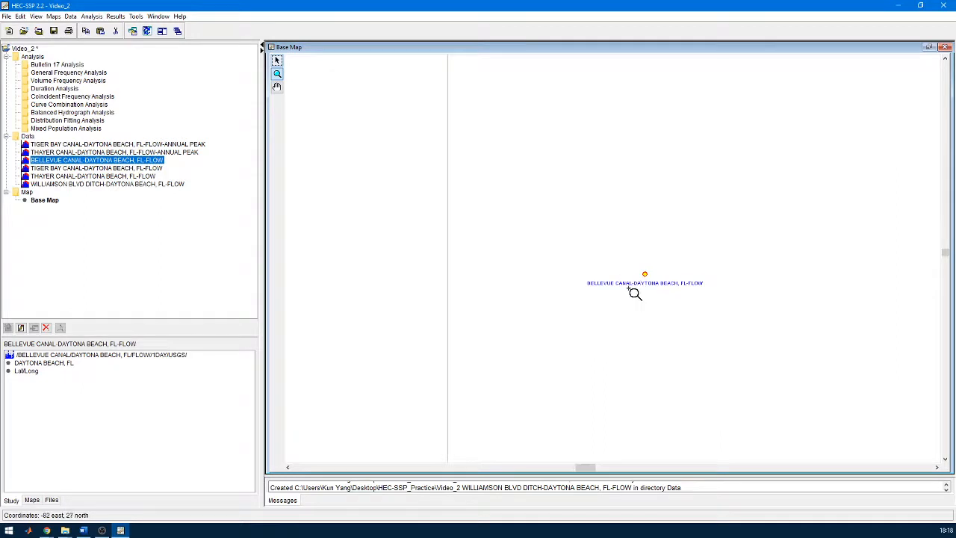
{"action": "right_click", "coordinate": [628, 287]}
{"action": "right_click", "coordinate": [623, 286]}
{"action": "right_click", "coordinate": [628, 291]}
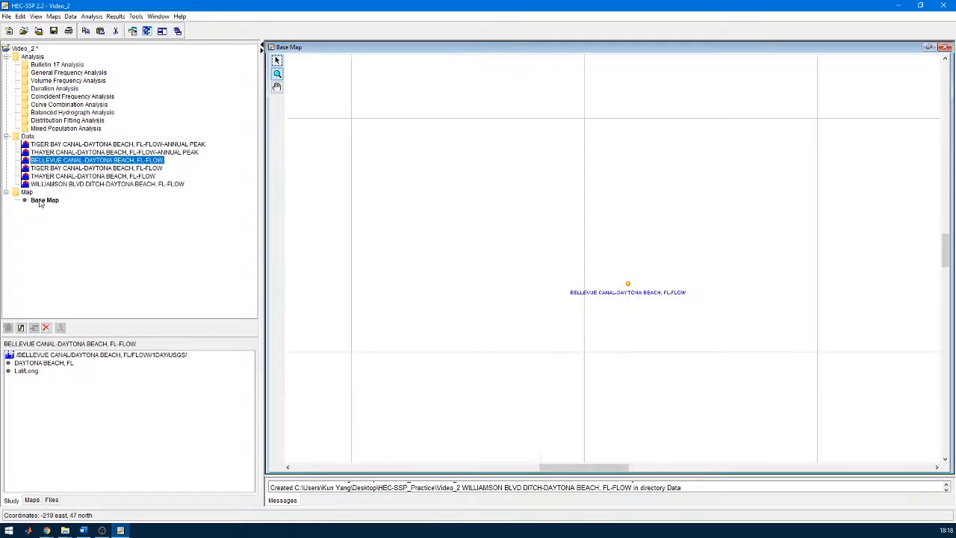
Step: Start adding a map layer to the base map and browse to the HEC-SSP 2.2 program folder inside the HEC desktop folder
{"action": "left_click", "coordinate": [44, 201]}
{"action": "left_click", "coordinate": [53, 16]}
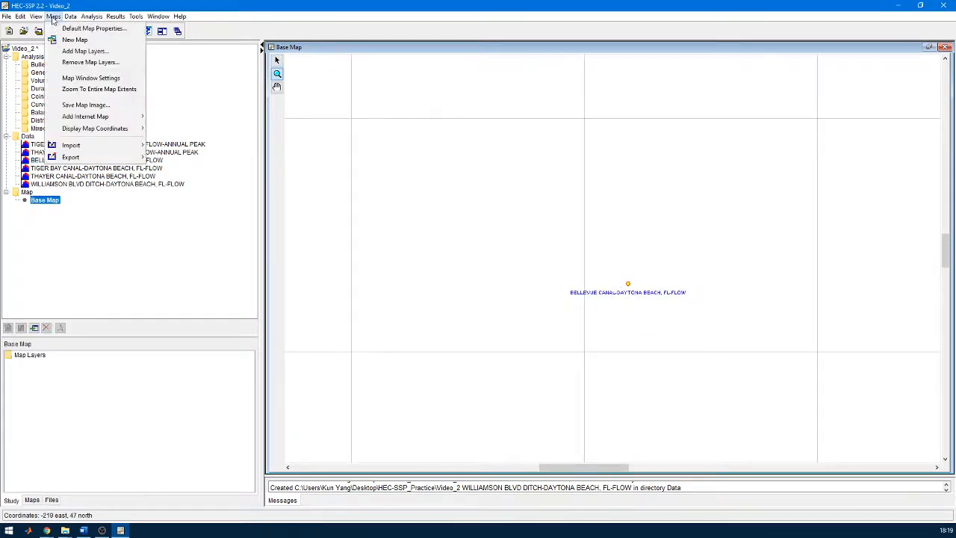
{"action": "left_click", "coordinate": [84, 50]}
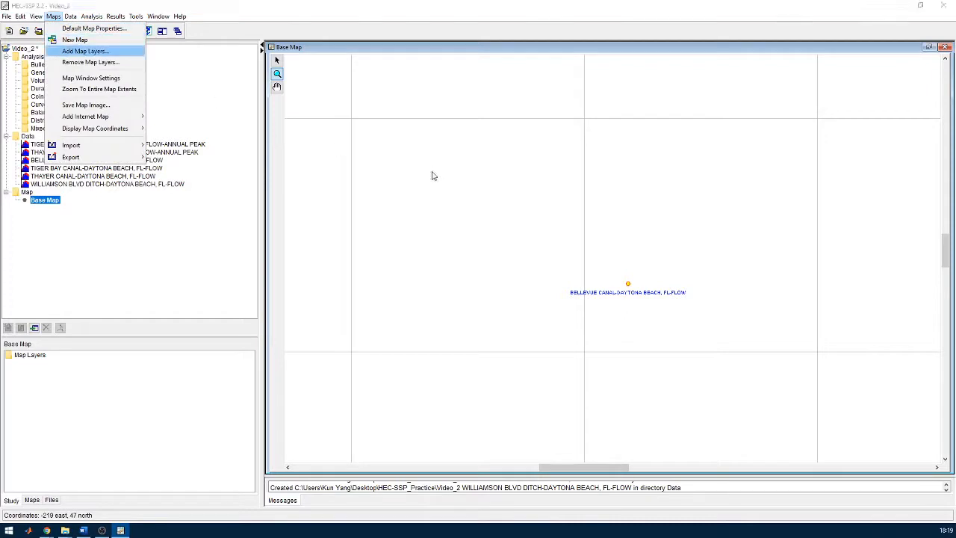
{"action": "left_click", "coordinate": [578, 176]}
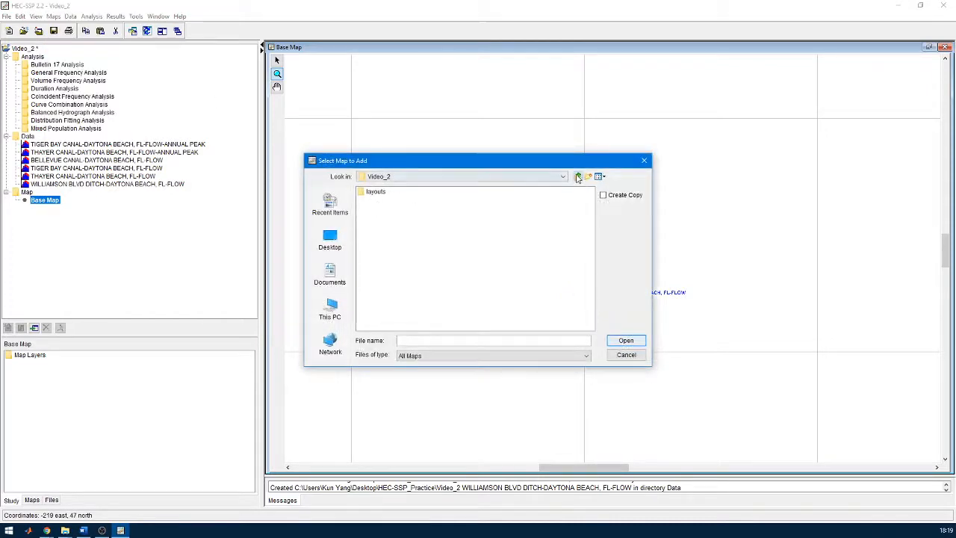
{"action": "left_click", "coordinate": [577, 176]}
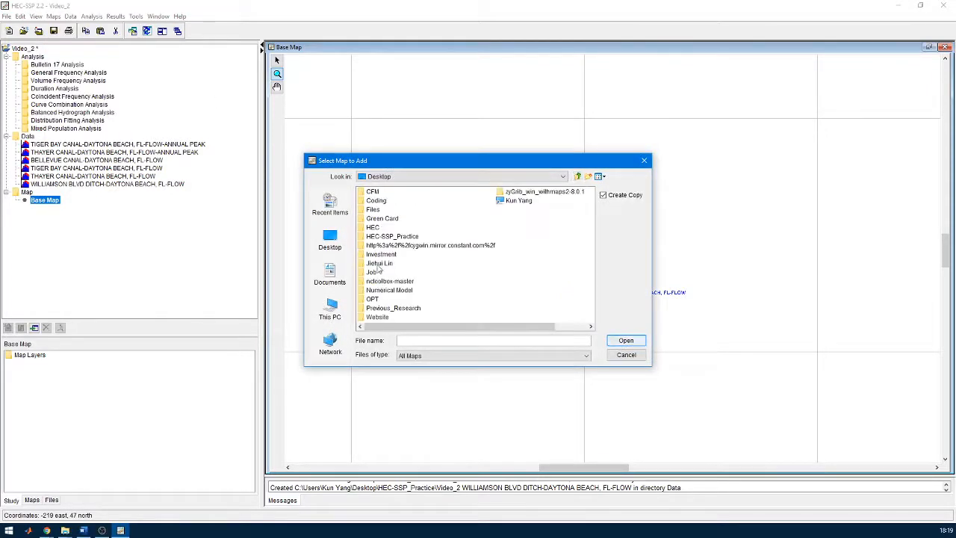
{"action": "double_click", "coordinate": [375, 228]}
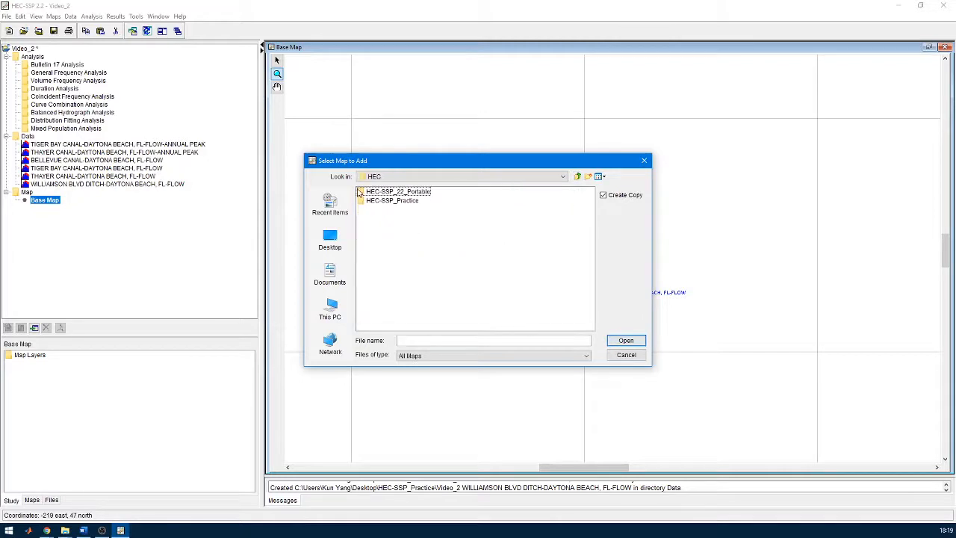
{"action": "double_click", "coordinate": [396, 192]}
{"action": "double_click", "coordinate": [398, 193]}
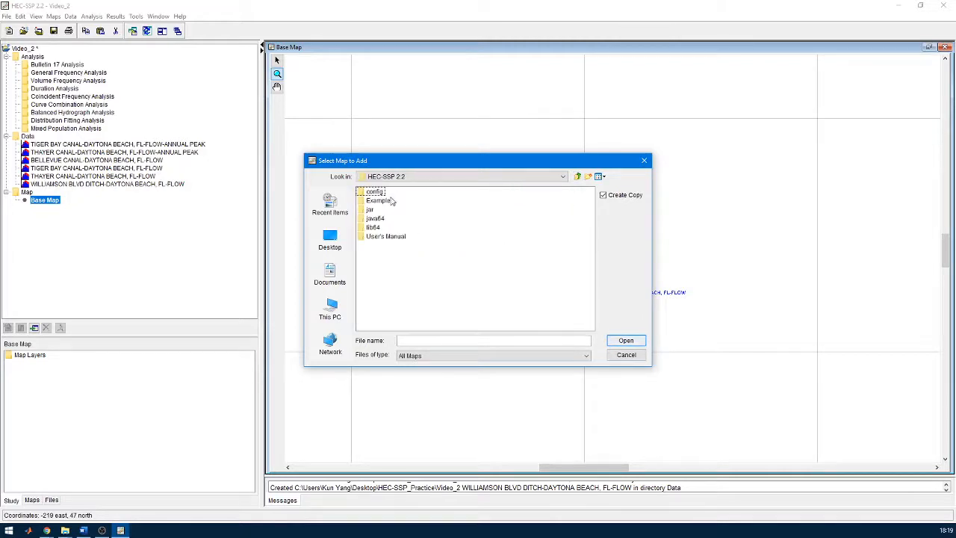
Step: Add states.shp from the maps folder of SSP_Examples as a layer of the base map
{"action": "left_click", "coordinate": [388, 201]}
{"action": "double_click", "coordinate": [388, 201]}
{"action": "double_click", "coordinate": [386, 201]}
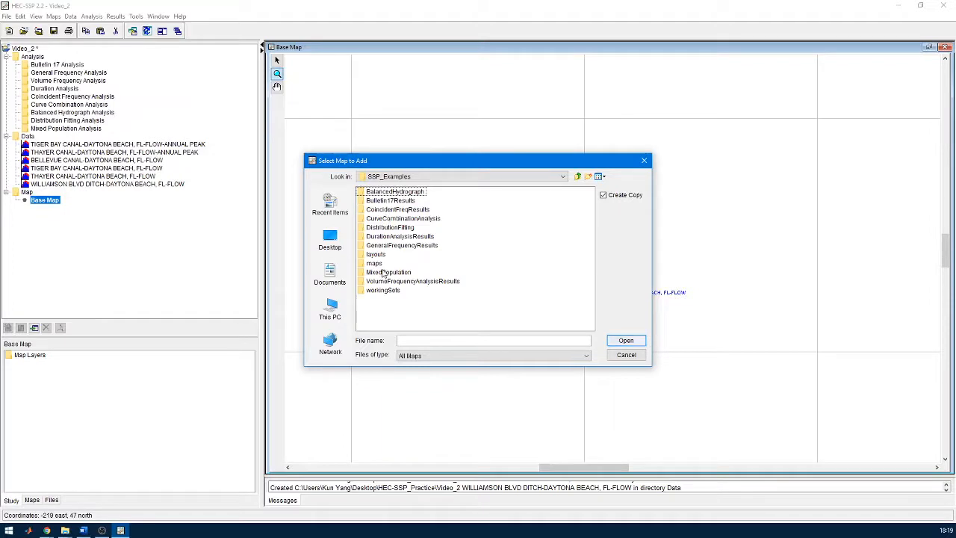
{"action": "left_click", "coordinate": [380, 264]}
{"action": "double_click", "coordinate": [380, 263]}
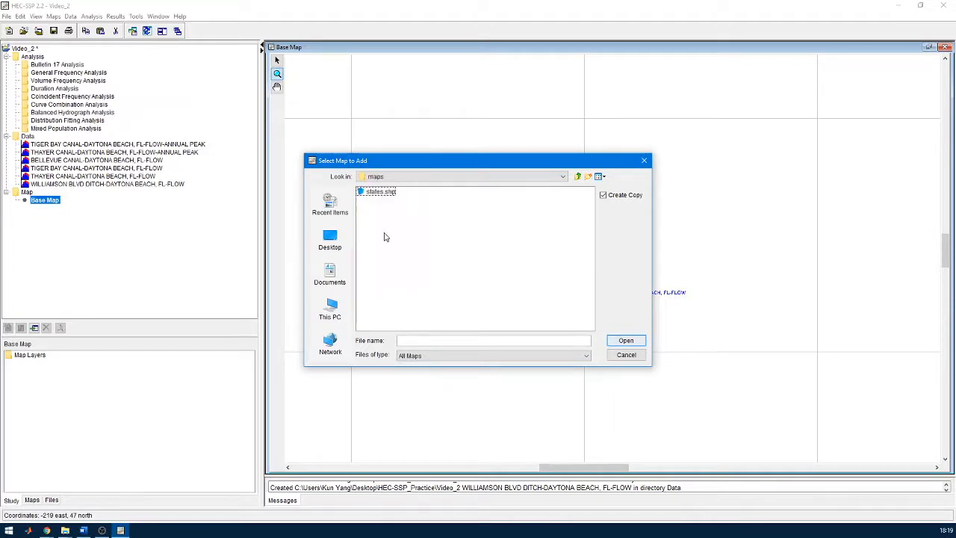
{"action": "left_click", "coordinate": [381, 192]}
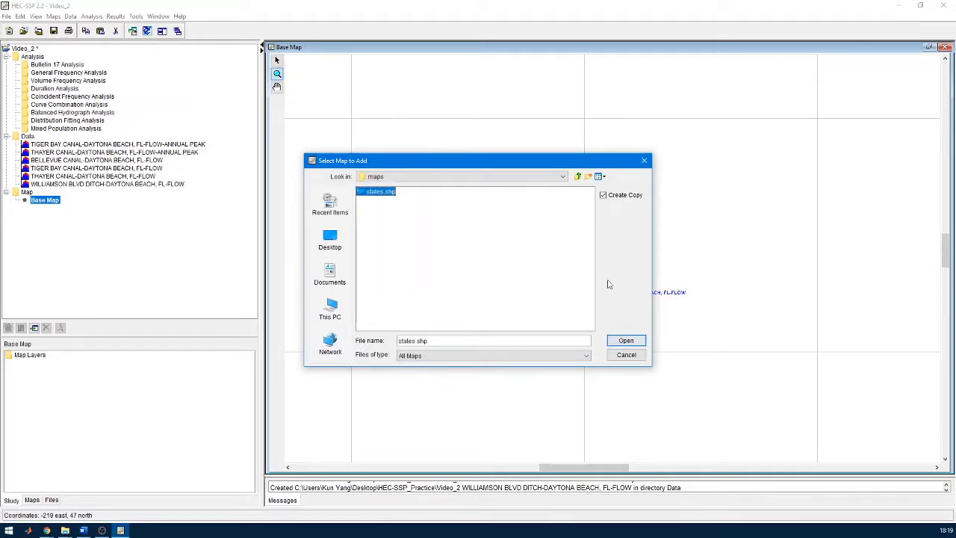
{"action": "left_click", "coordinate": [627, 340]}
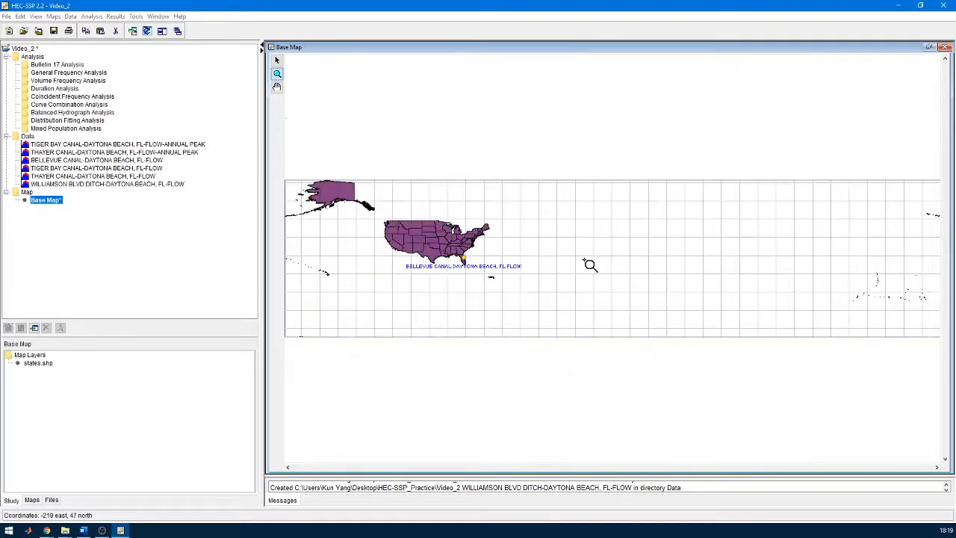
Step: Zoom in on northeastern Florida in the base map to examine where the Daytona Beach stations lie
{"action": "left_click", "coordinate": [483, 271]}
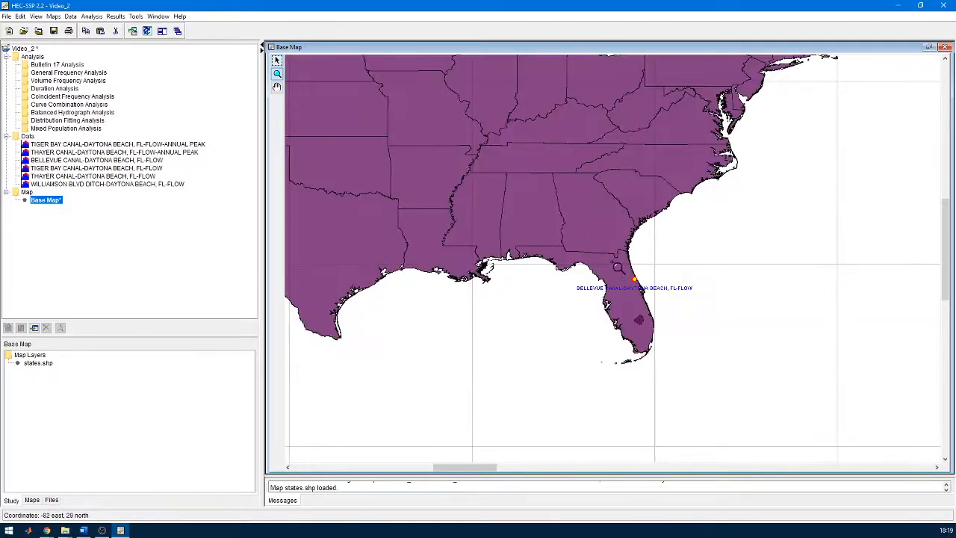
{"action": "left_click_drag", "start_coordinate": [614, 255], "coordinate": [697, 349]}
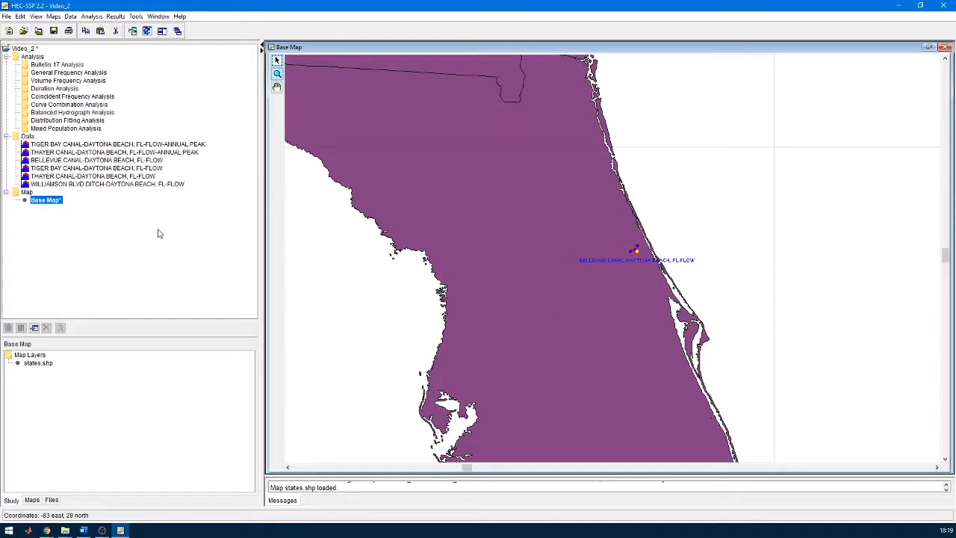
Step: Open a new data importer in a full-size window and set the USGS data type to Instantaneous (15-min, hourly)
{"action": "left_click", "coordinate": [71, 17]}
{"action": "left_click", "coordinate": [77, 28]}
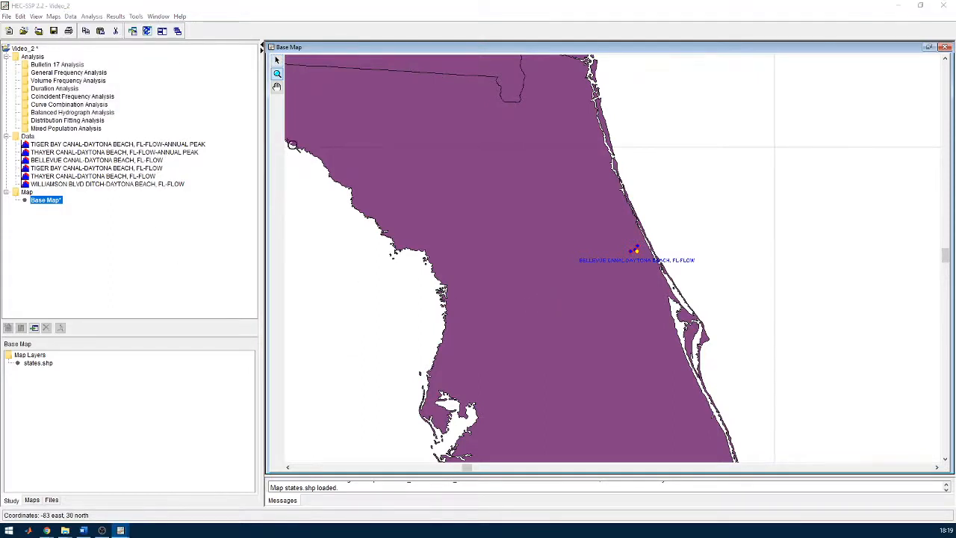
{"action": "left_click_drag", "start_coordinate": [0, 42], "coordinate": [473, 60]}
{"action": "double_click", "coordinate": [474, 61]}
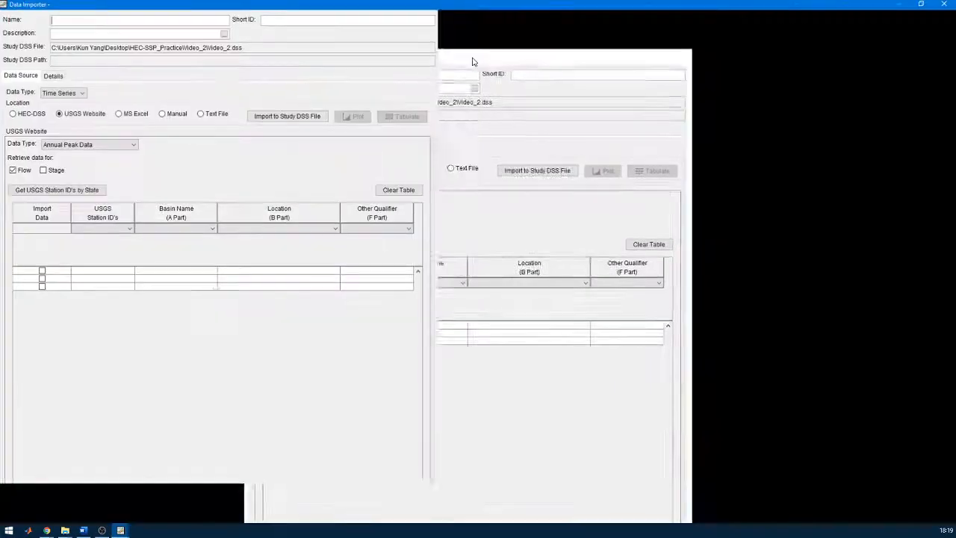
{"action": "left_click", "coordinate": [81, 145]}
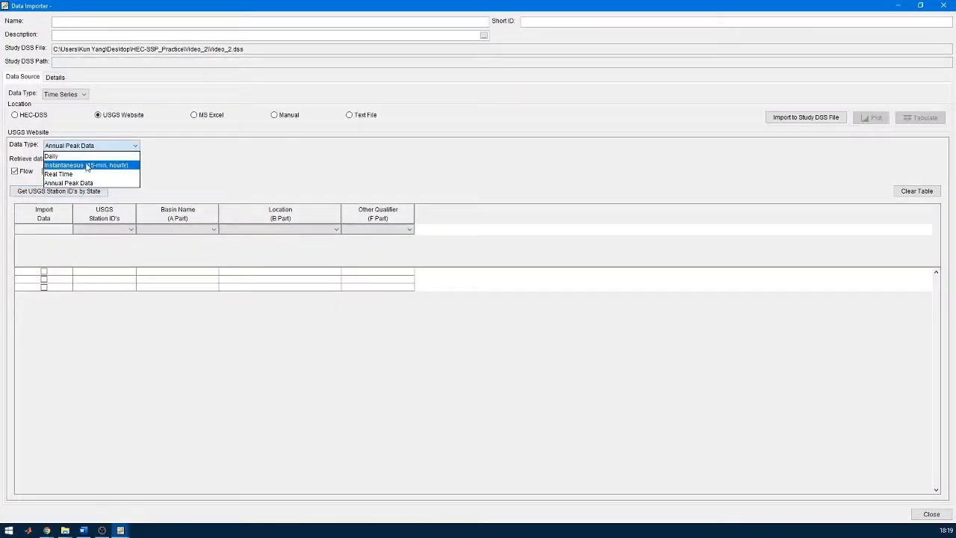
{"action": "left_click", "coordinate": [86, 165]}
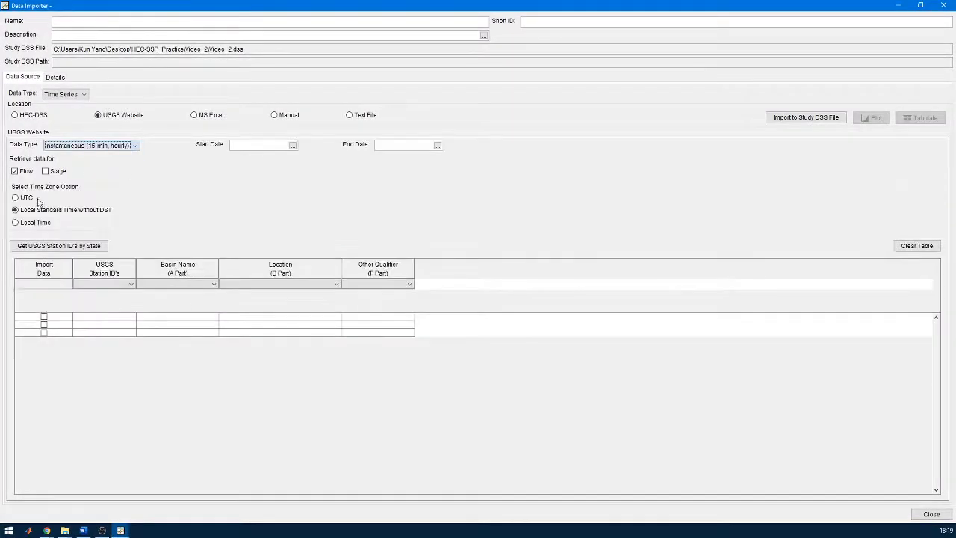
Step: Retrieve the USGS station IDs for Florida for the instantaneous data type
{"action": "left_click", "coordinate": [71, 246]}
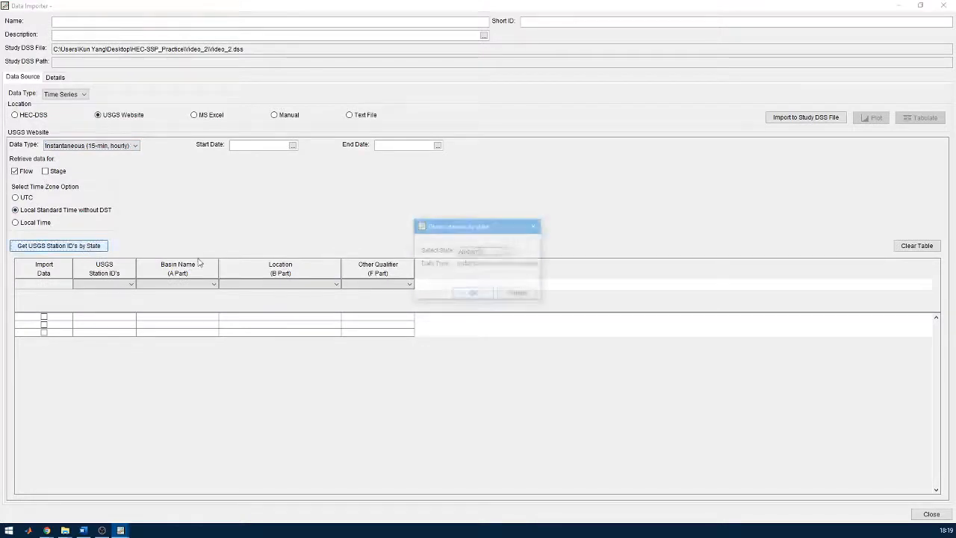
{"action": "left_click", "coordinate": [469, 252]}
{"action": "scroll", "coordinate": [478, 295], "scroll_direction": "down", "scroll_amount": 2}
{"action": "left_click", "coordinate": [478, 299]}
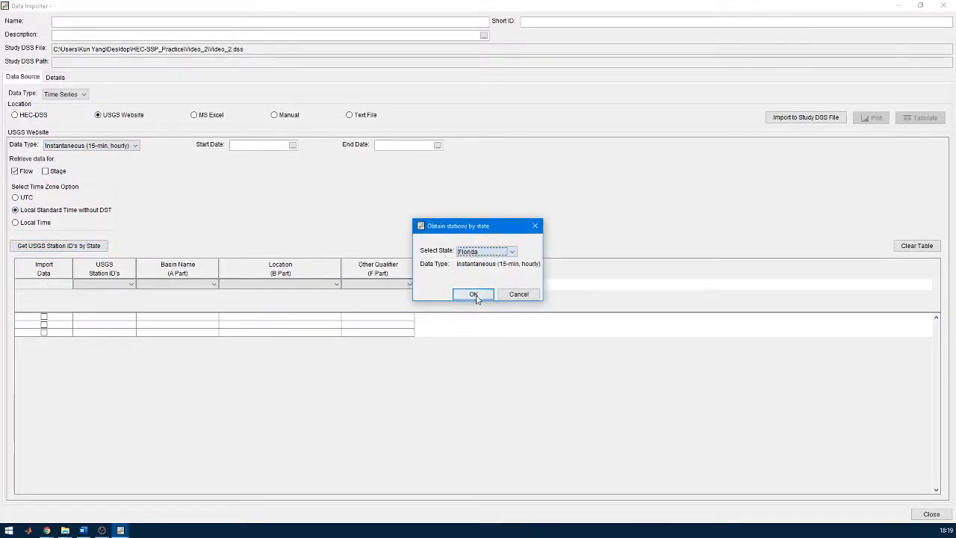
{"action": "left_click", "coordinate": [475, 293]}
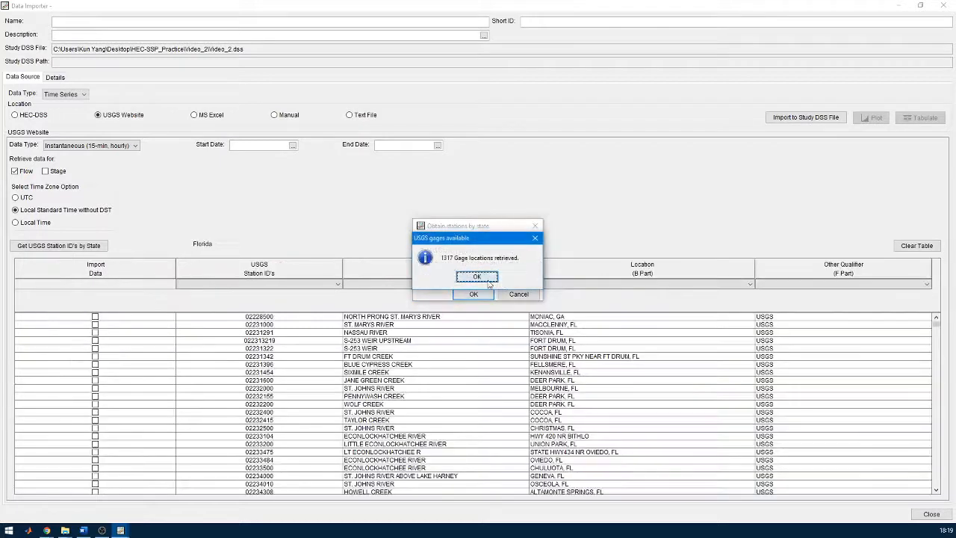
{"action": "left_click", "coordinate": [489, 283]}
Step: Filter the retrieved stations by the location DAYTONA BEACH, FL
{"action": "left_click", "coordinate": [595, 285]}
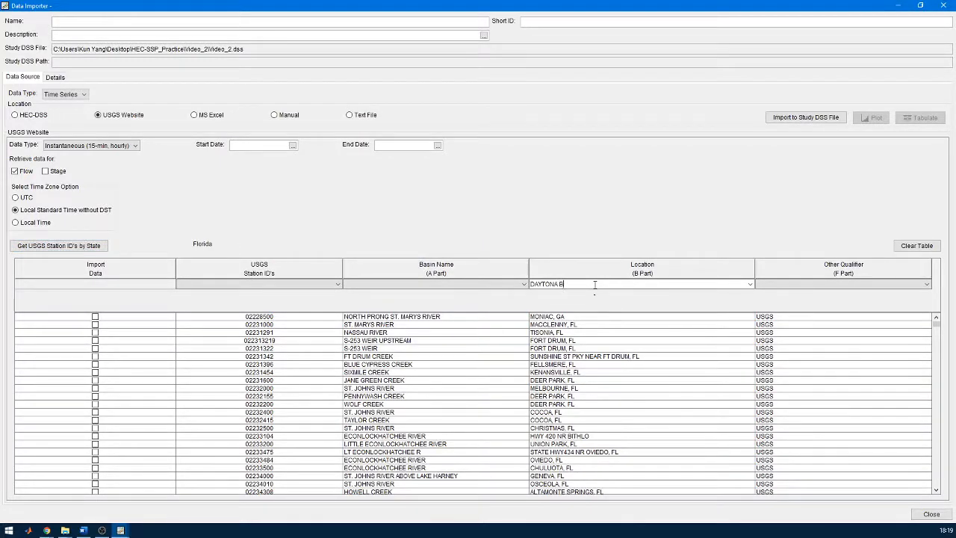
{"action": "type", "text": "DAYTONA BEACH, FL"}
{"action": "key", "text": "Return"}
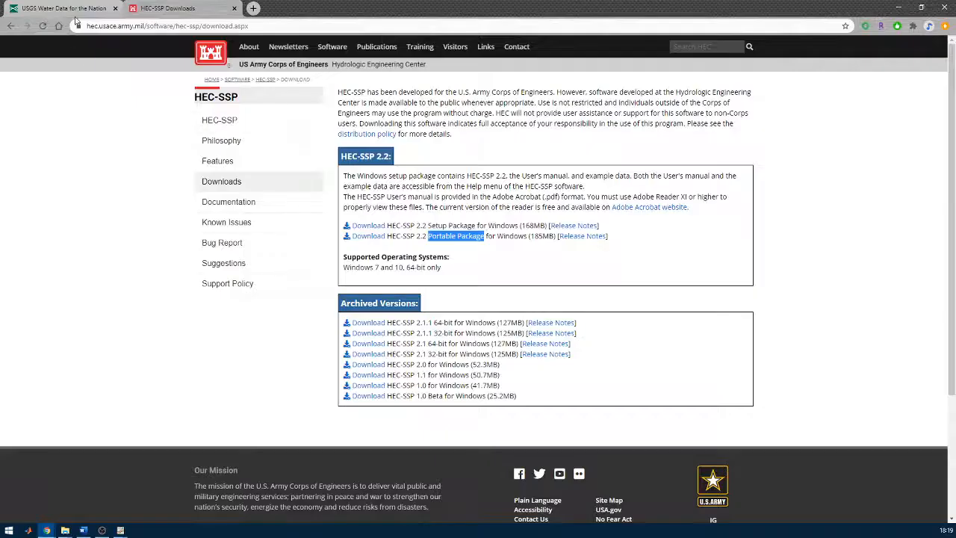
Step: Switch to the USGS Water Data page in the browser and find the Daytona Beach area on its map of all sites
{"action": "left_click", "coordinate": [86, 6]}
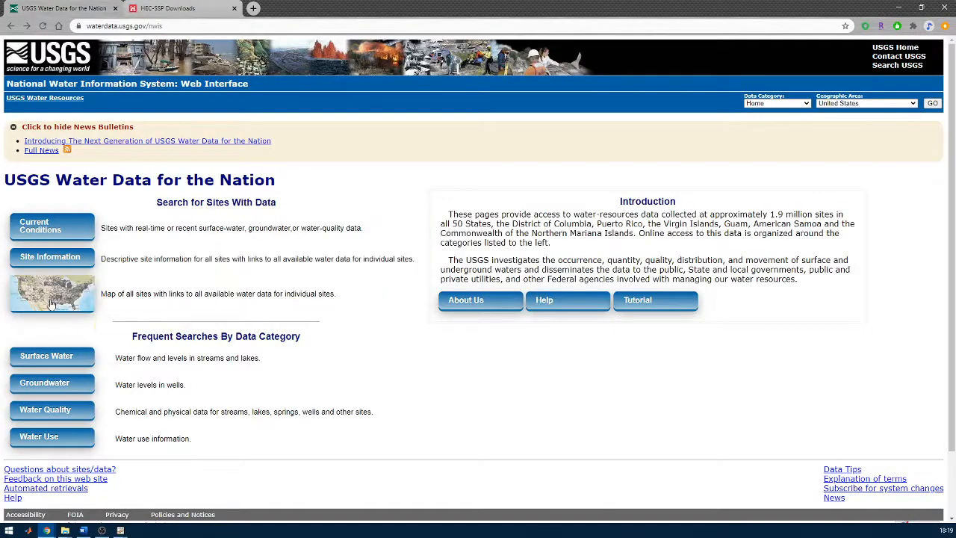
{"action": "left_click", "coordinate": [75, 296]}
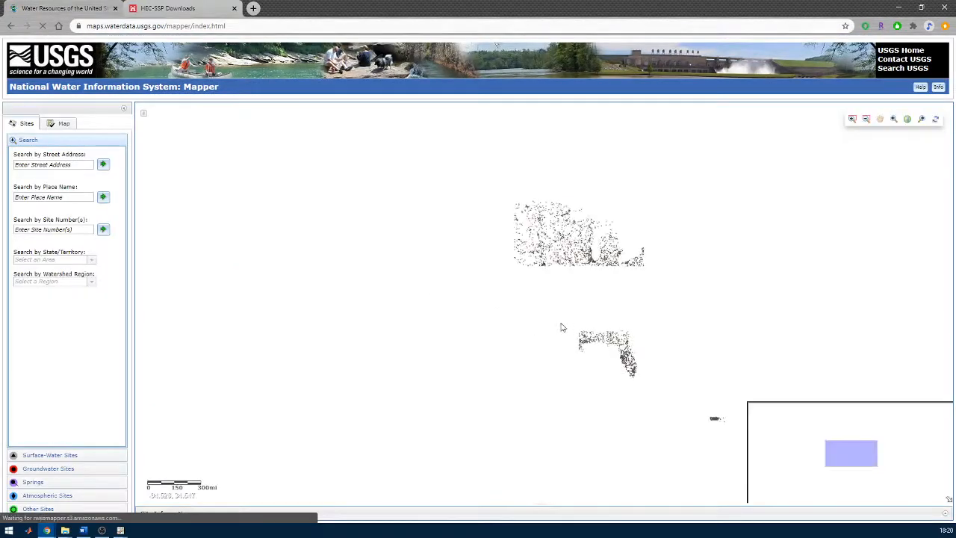
{"action": "scroll", "coordinate": [634, 359], "scroll_direction": "up", "scroll_amount": 4}
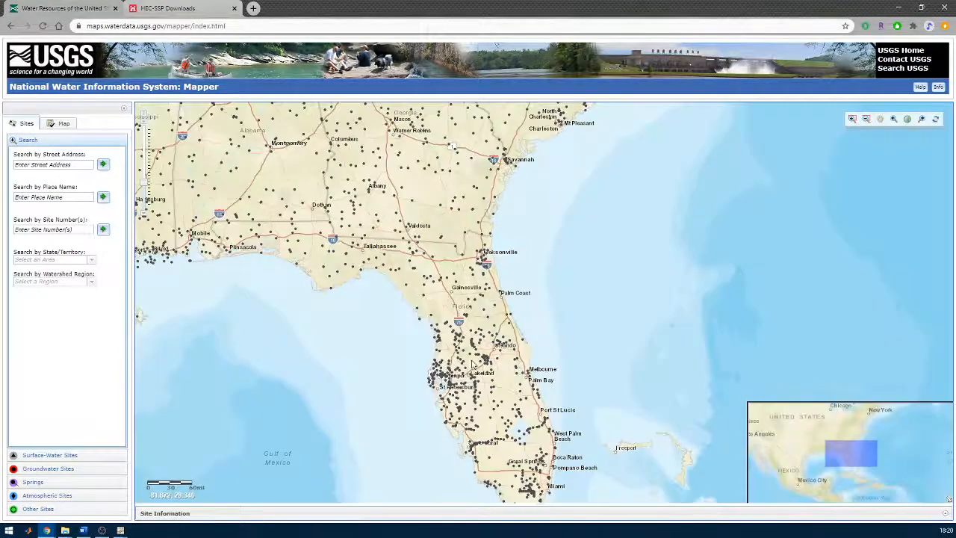
{"action": "scroll", "coordinate": [432, 375], "scroll_direction": "up", "scroll_amount": 1}
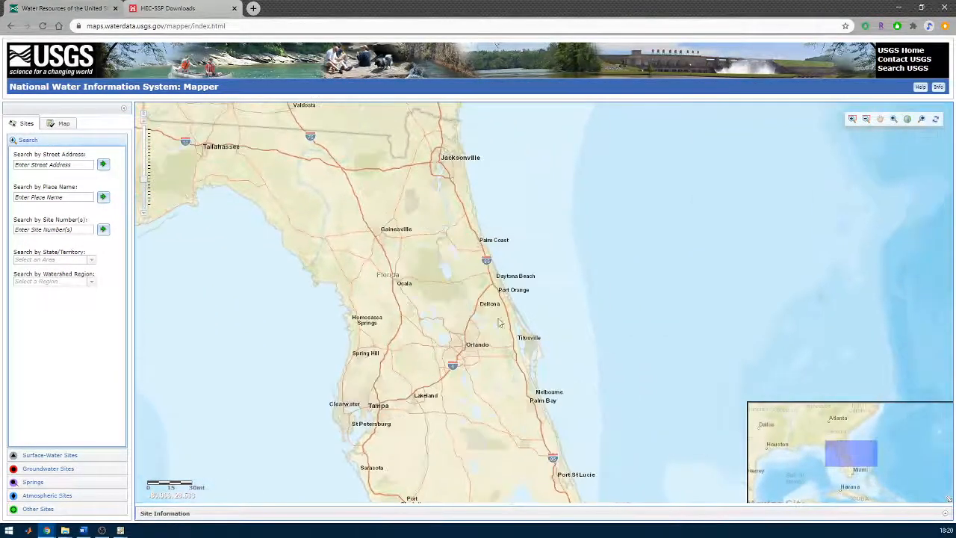
{"action": "scroll", "coordinate": [492, 255], "scroll_direction": "up", "scroll_amount": 2}
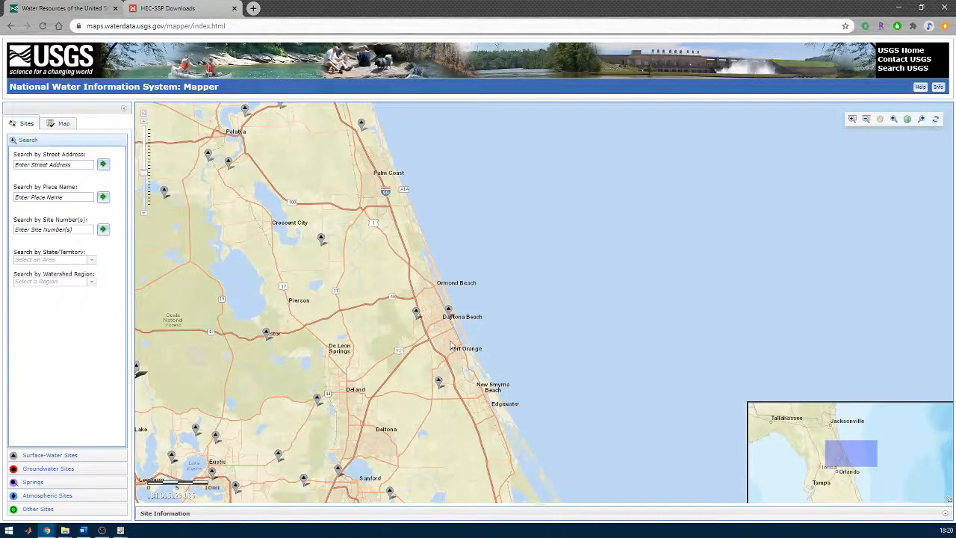
Step: Select the Spruce Creek near Samsula site south of Daytona Beach and copy its site number, 02248000
{"action": "left_click", "coordinate": [440, 382]}
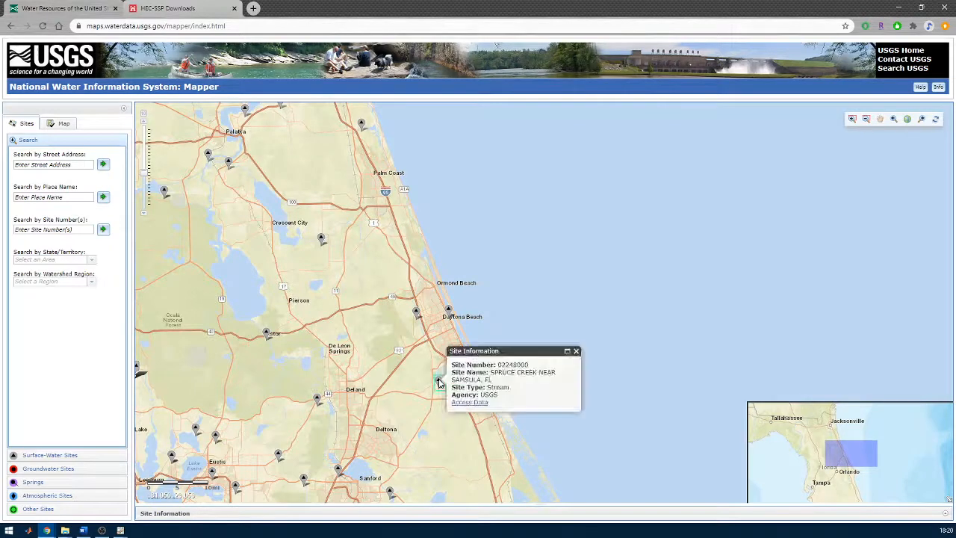
{"action": "left_click_drag", "start_coordinate": [499, 364], "coordinate": [530, 365]}
{"action": "key", "text": "ctrl+c"}
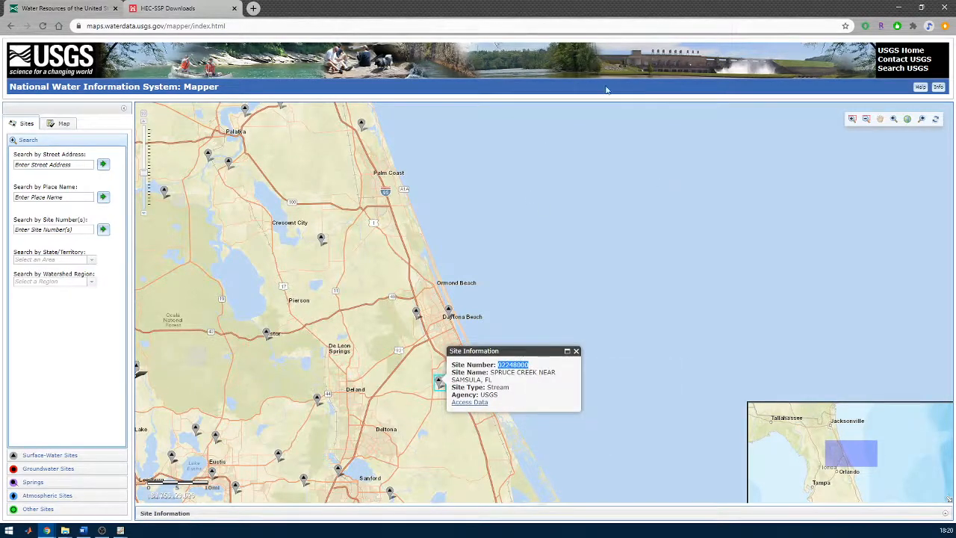
Step: Return to the HEC-SSP data importer, clear the station table and retrieve the Florida station IDs again
{"action": "left_click", "coordinate": [899, 7]}
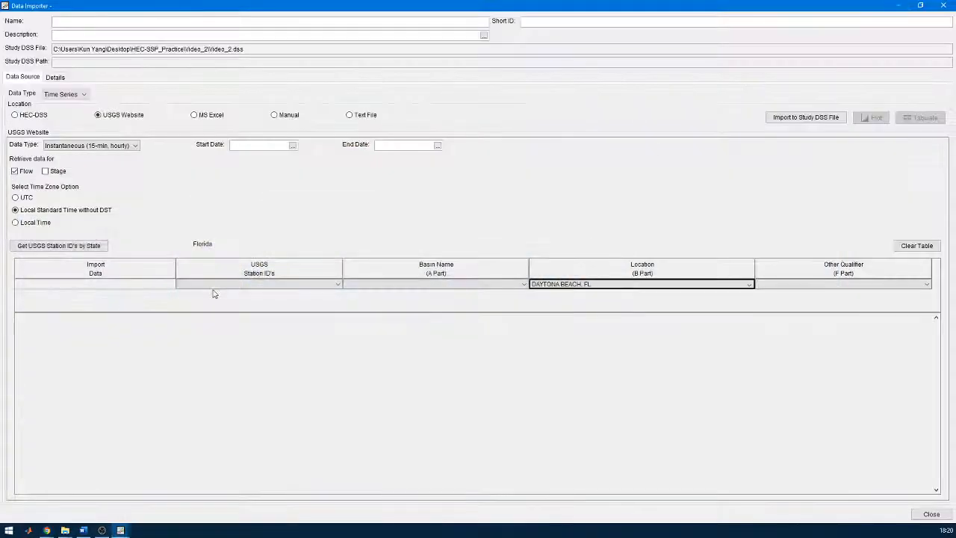
{"action": "left_click", "coordinate": [899, 249]}
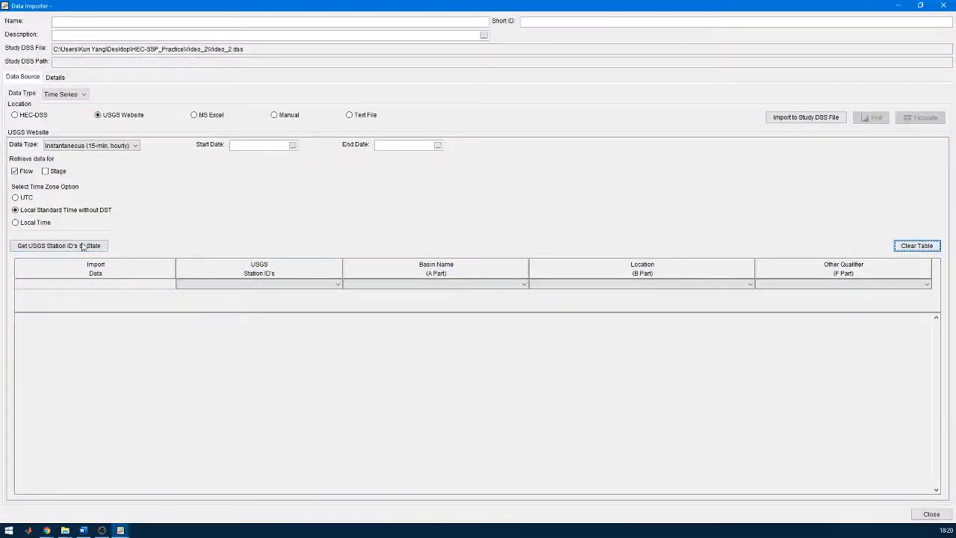
{"action": "left_click", "coordinate": [82, 246]}
{"action": "left_click", "coordinate": [485, 252]}
{"action": "scroll", "coordinate": [471, 299], "scroll_direction": "down", "scroll_amount": 2}
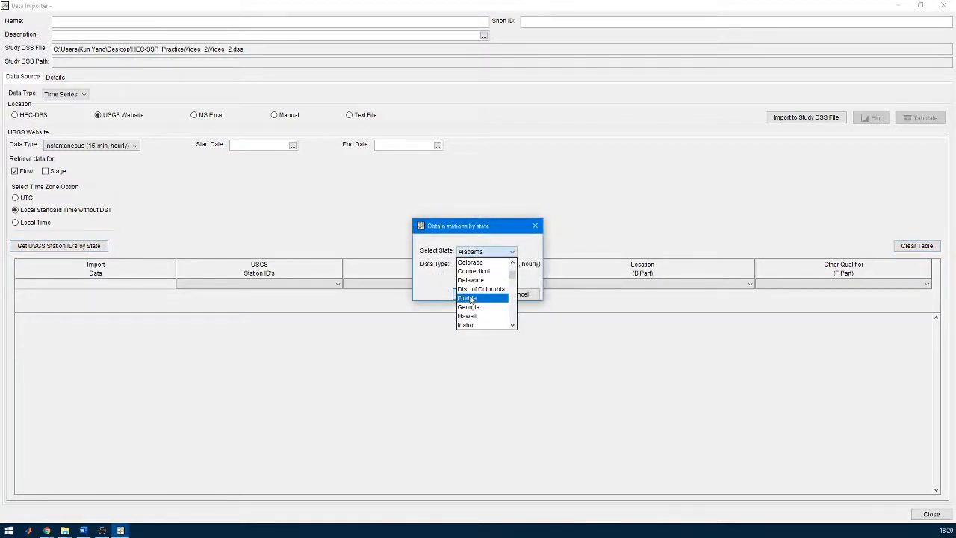
{"action": "left_click", "coordinate": [469, 298]}
{"action": "left_click", "coordinate": [472, 292]}
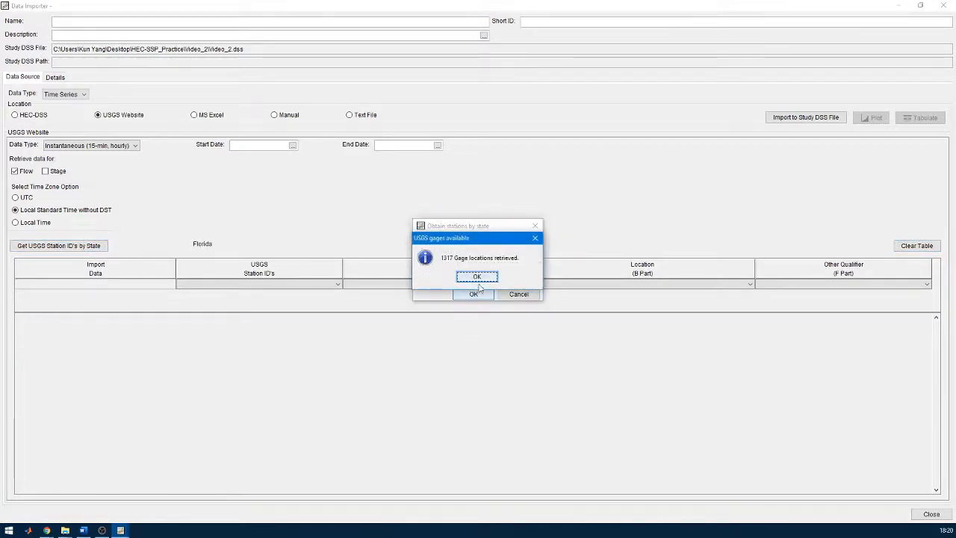
{"action": "left_click", "coordinate": [478, 277]}
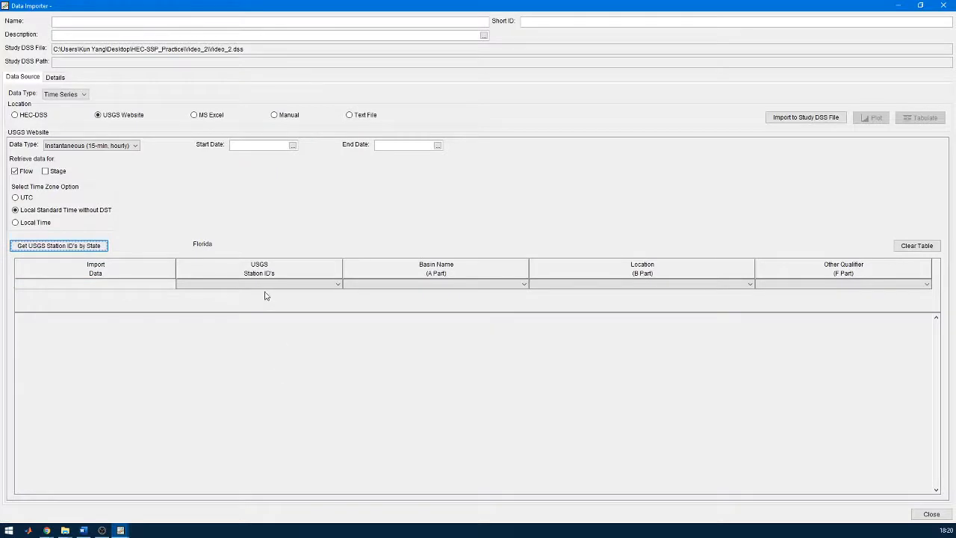
Step: Filter the stations by the copied USGS ID 02248000 and mark Spruce Creek for import
{"action": "left_click", "coordinate": [622, 284]}
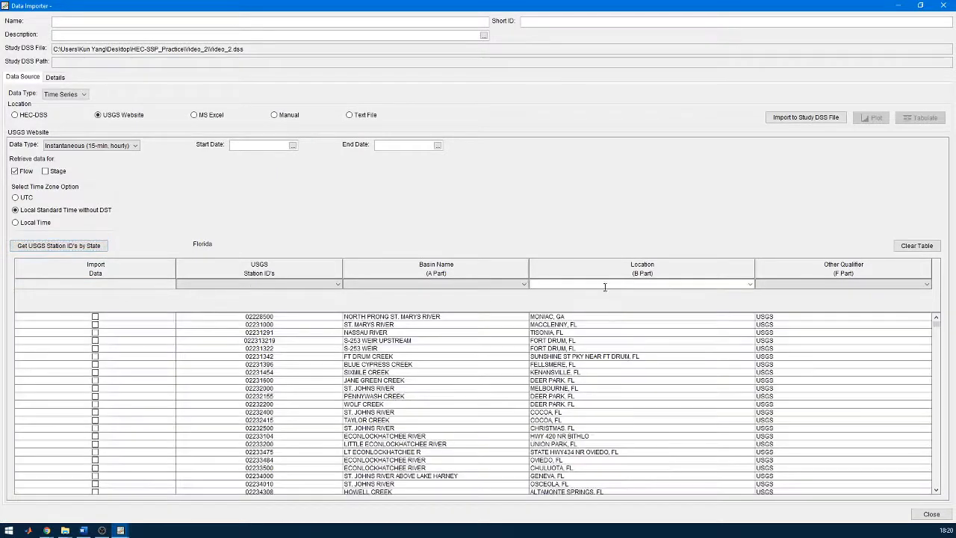
{"action": "left_click", "coordinate": [255, 284]}
{"action": "key", "text": "ctrl+v"}
{"action": "key", "text": "Return"}
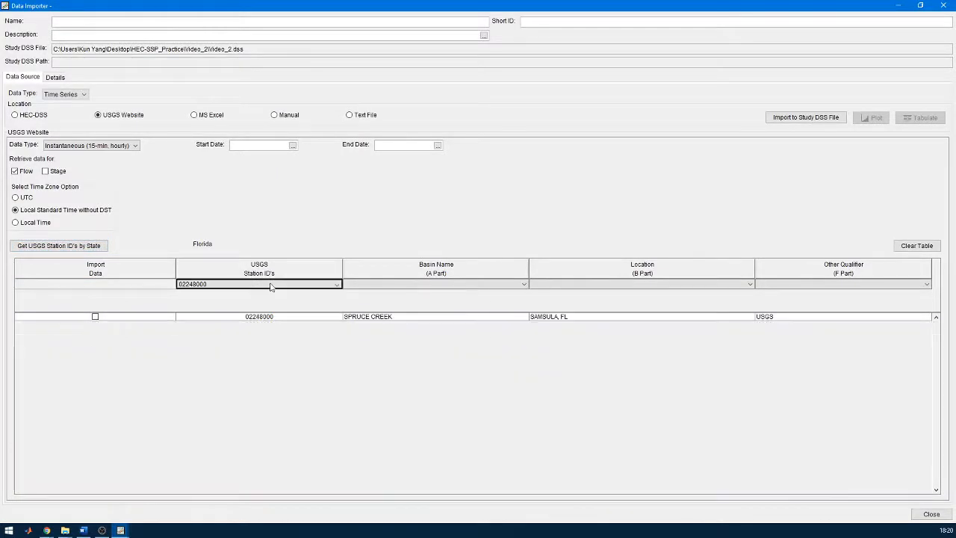
{"action": "left_click", "coordinate": [95, 317]}
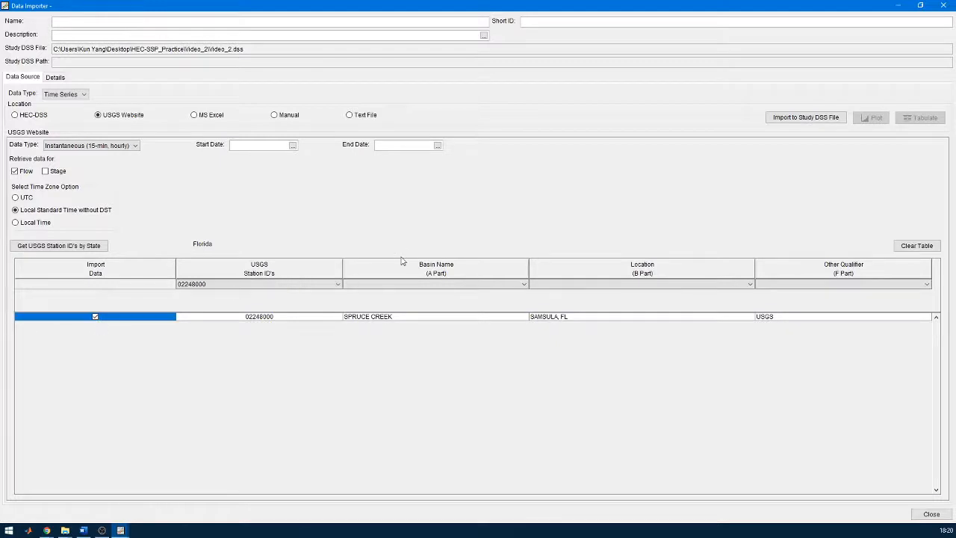
Step: Try to import the Spruce Creek data to the study DSS file without start and end dates
{"action": "left_click", "coordinate": [781, 121]}
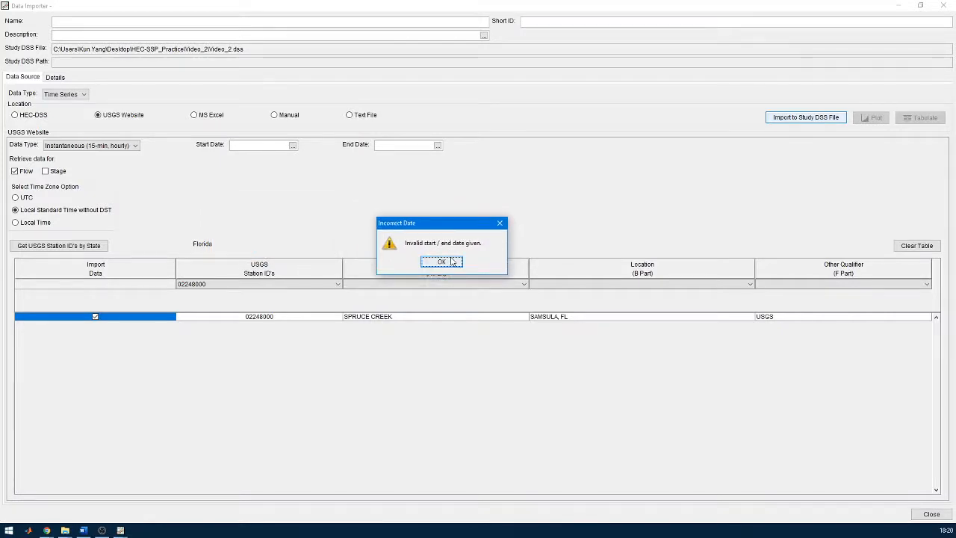
{"action": "left_click", "coordinate": [442, 262]}
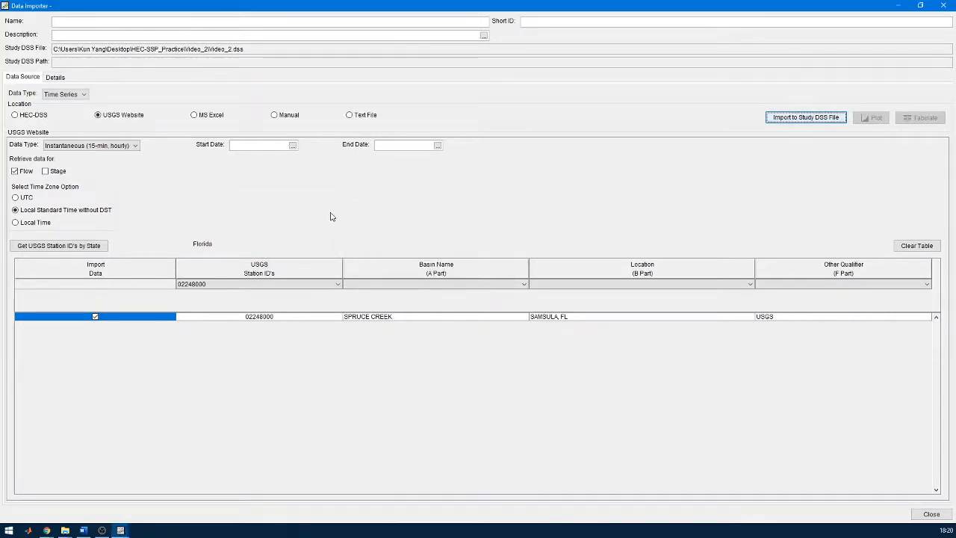
Step: Set the retrieval period's start date to 01Jun2019 and its end date to 01Aug2020
{"action": "left_click", "coordinate": [292, 145]}
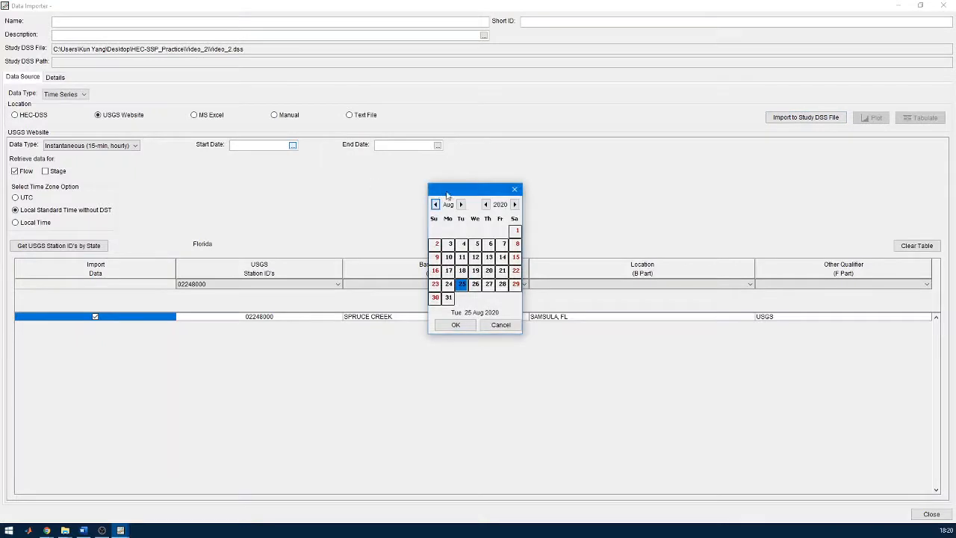
{"action": "left_click", "coordinate": [485, 204]}
{"action": "left_click", "coordinate": [436, 204]}
{"action": "left_click", "coordinate": [436, 204]}
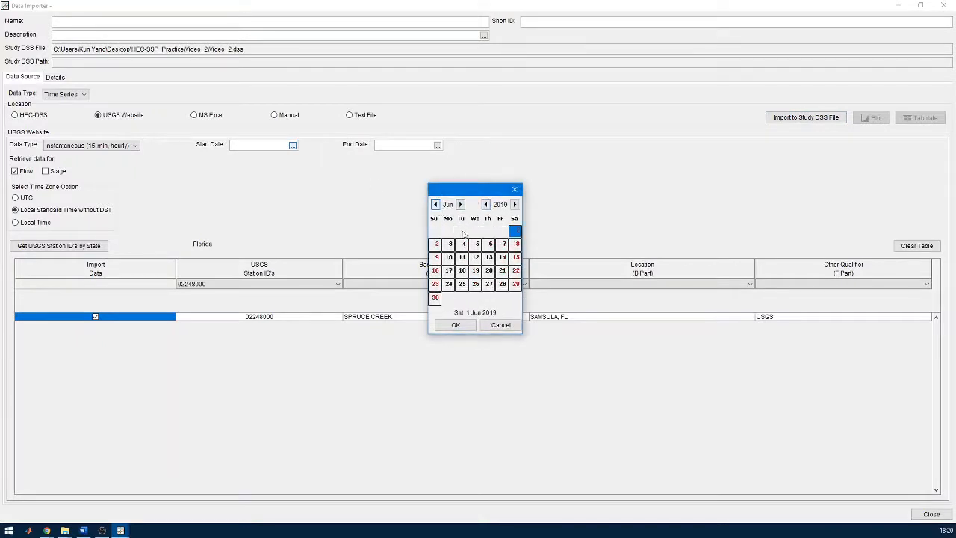
{"action": "left_click", "coordinate": [456, 325]}
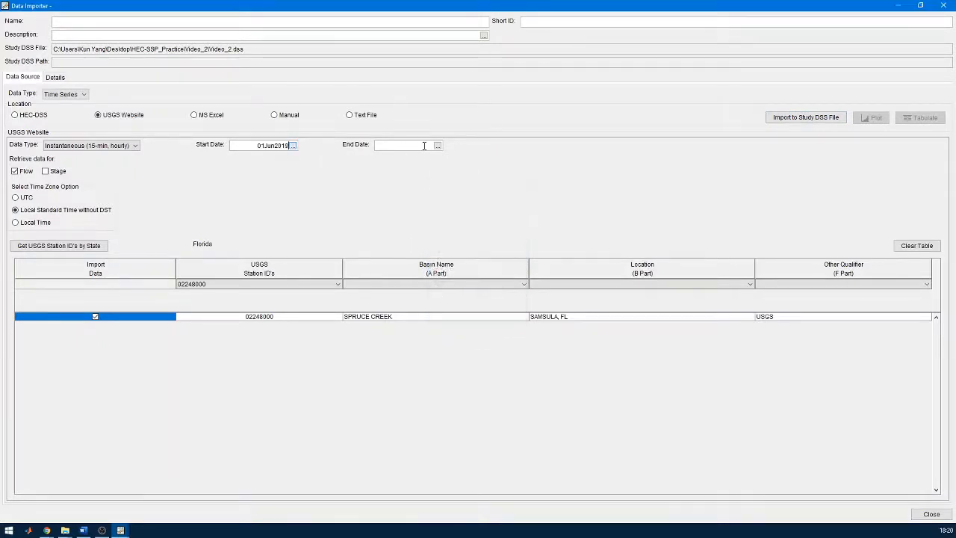
{"action": "left_click", "coordinate": [439, 146]}
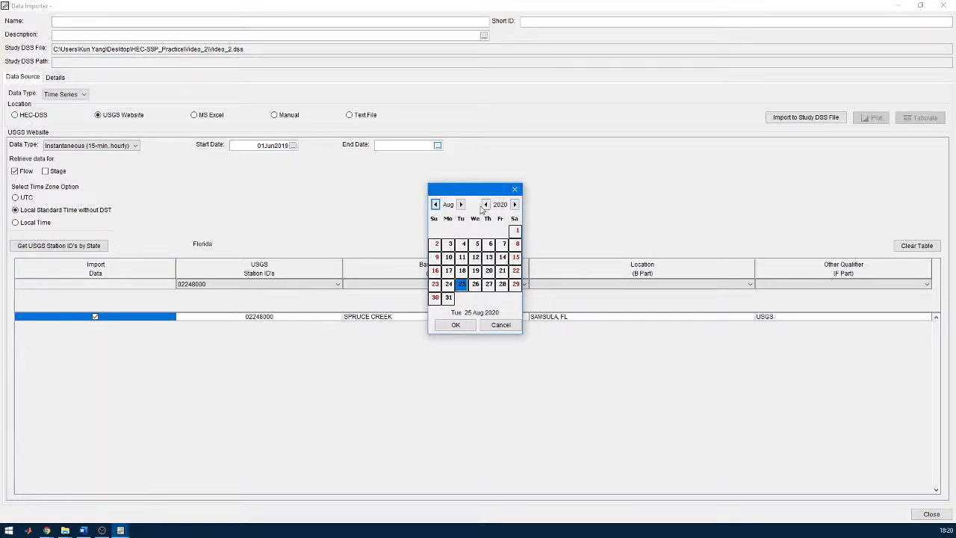
{"action": "left_click", "coordinate": [515, 230]}
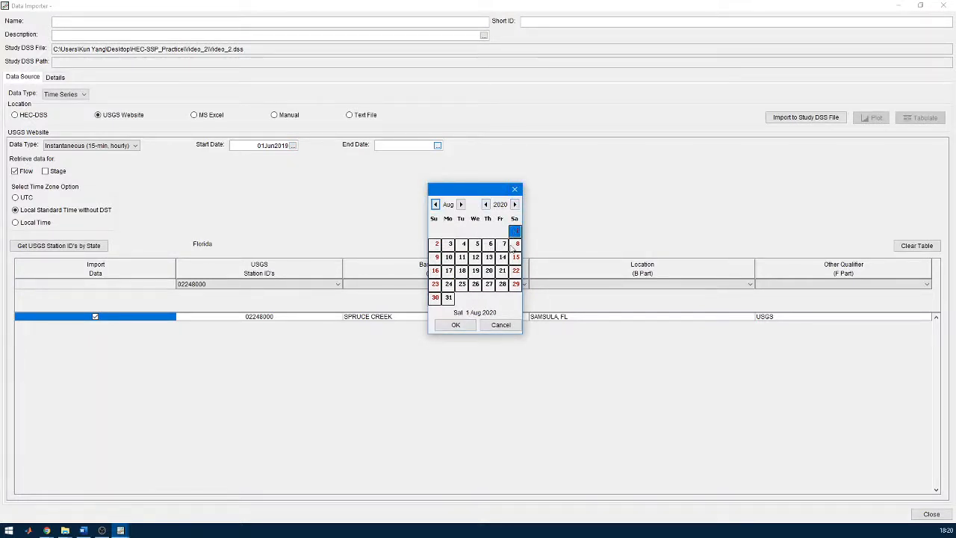
{"action": "left_click", "coordinate": [456, 325]}
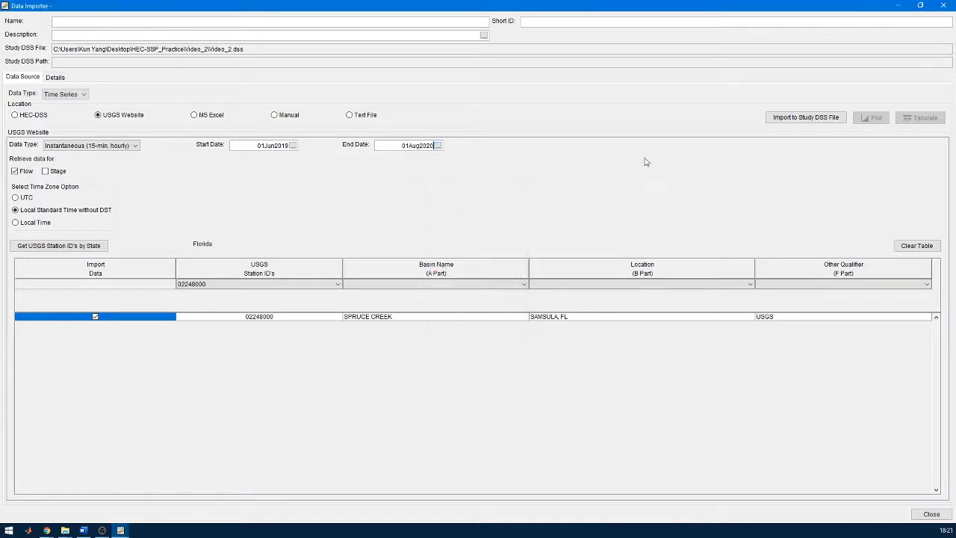
Step: Import the Spruce Creek instantaneous flow data to the study DSS file
{"action": "left_click", "coordinate": [806, 117]}
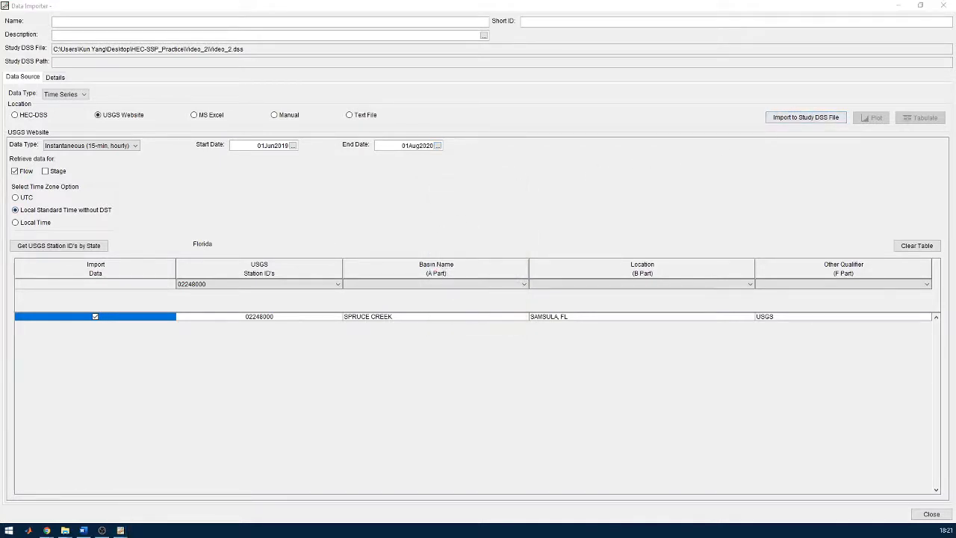
{"action": "left_click_drag", "start_coordinate": [410, 188], "coordinate": [569, 214]}
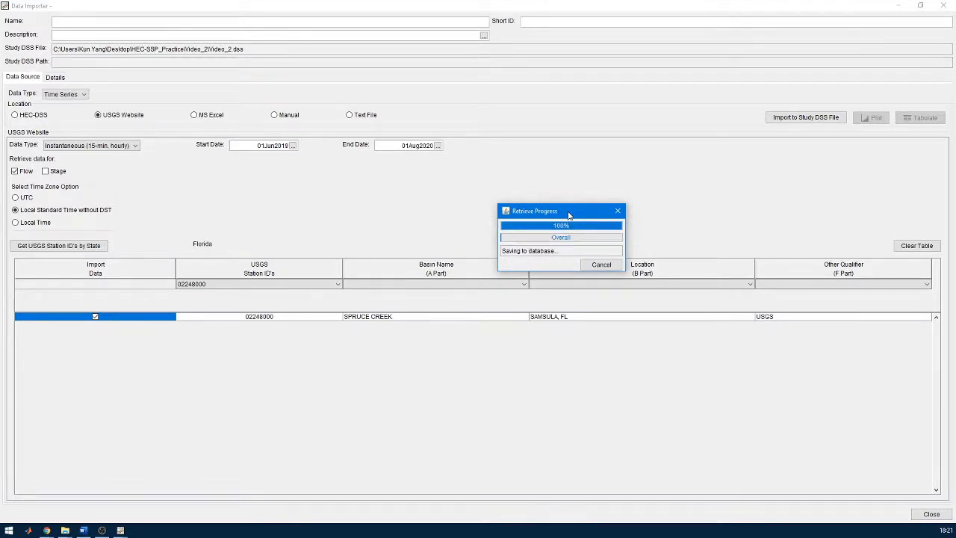
{"action": "left_click", "coordinate": [487, 331]}
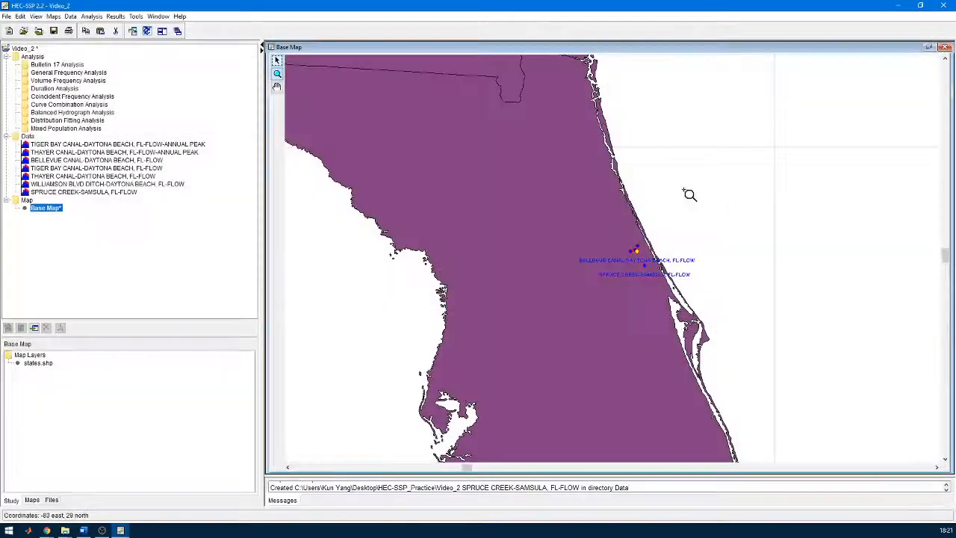
Step: Plot the SPRUCE CREEK-SAMSULA, FL-FLOW data set to view its hydrograph
{"action": "left_click", "coordinate": [97, 193]}
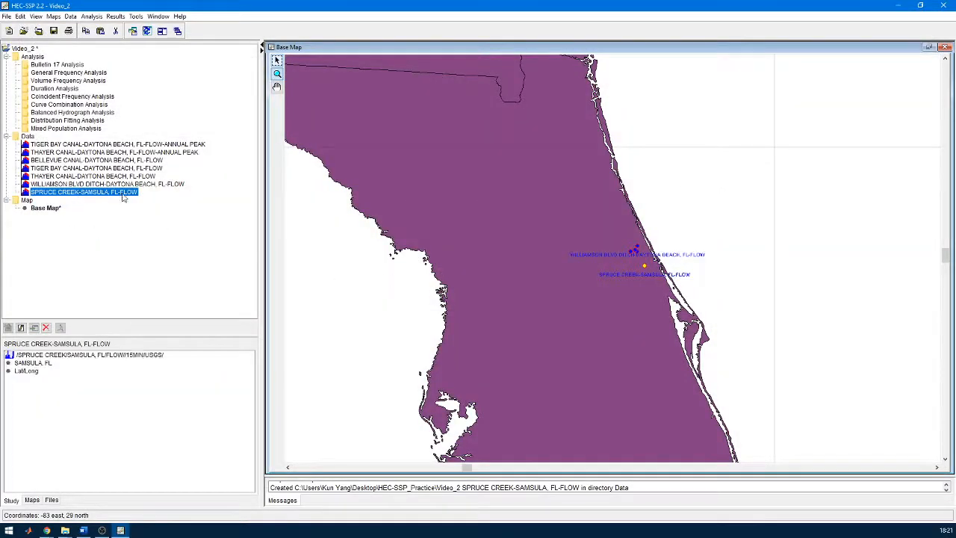
{"action": "right_click", "coordinate": [123, 197]}
{"action": "left_click", "coordinate": [131, 197]}
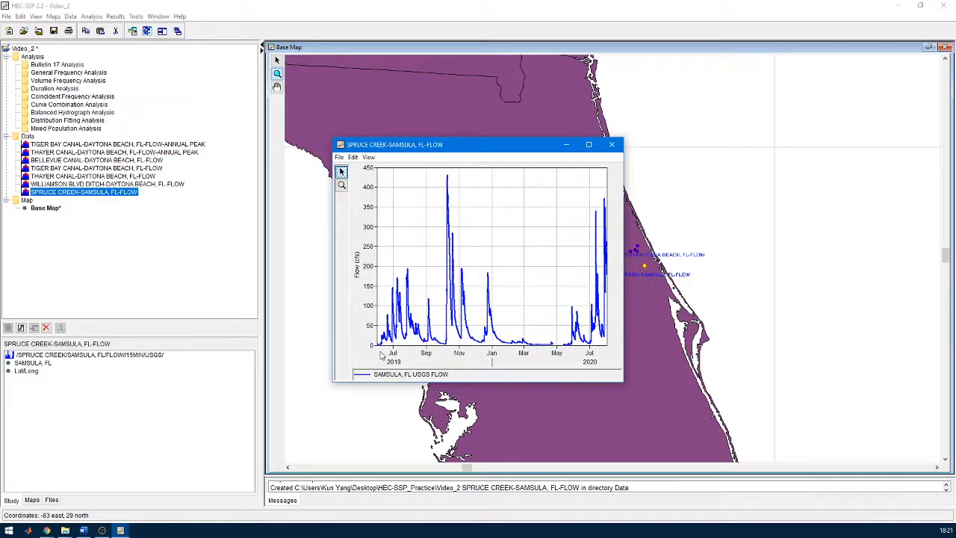
{"action": "left_click", "coordinate": [614, 145]}
Step: Tabulate the SPRUCE CREEK-SAMSULA, FL-FLOW data set and look through its 15-minute values
{"action": "right_click", "coordinate": [115, 196]}
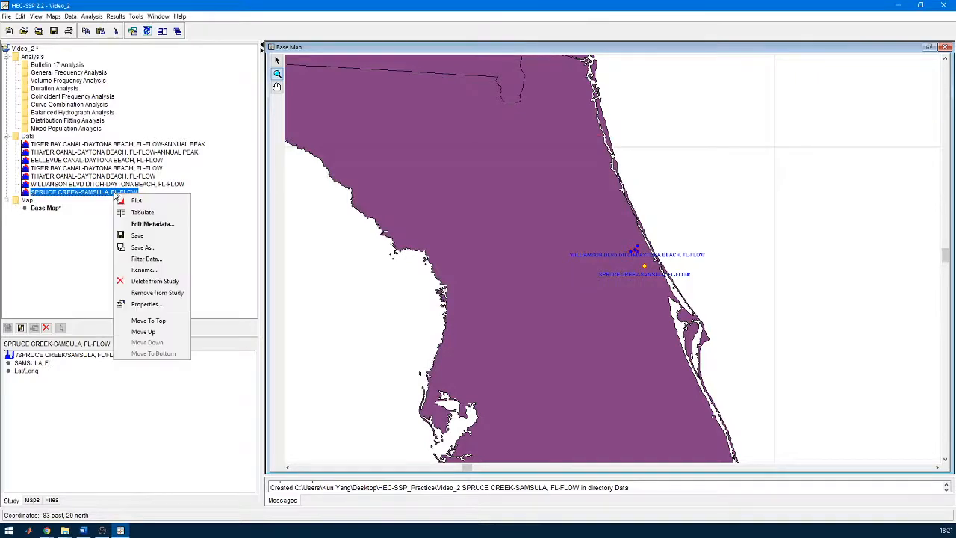
{"action": "left_click", "coordinate": [142, 212]}
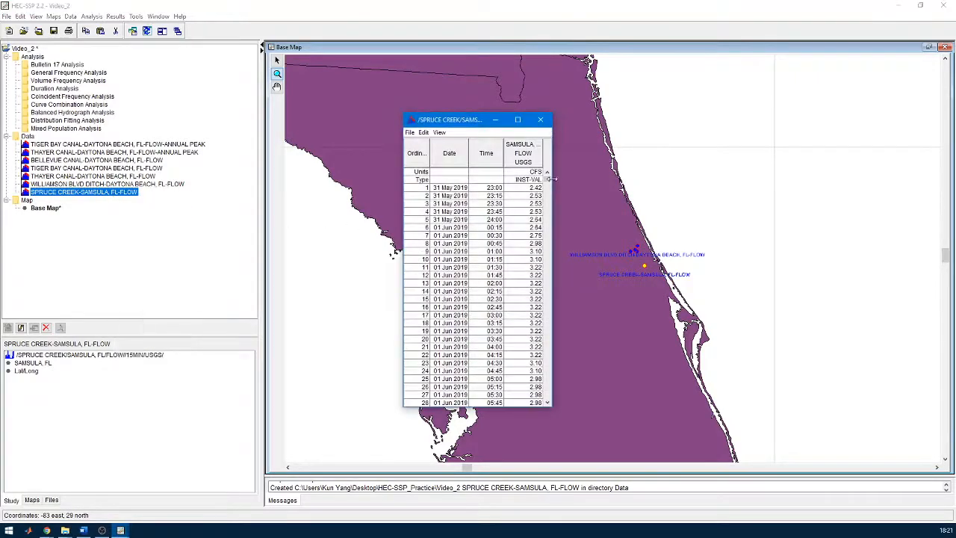
{"action": "left_click_drag", "start_coordinate": [550, 180], "coordinate": [549, 390]}
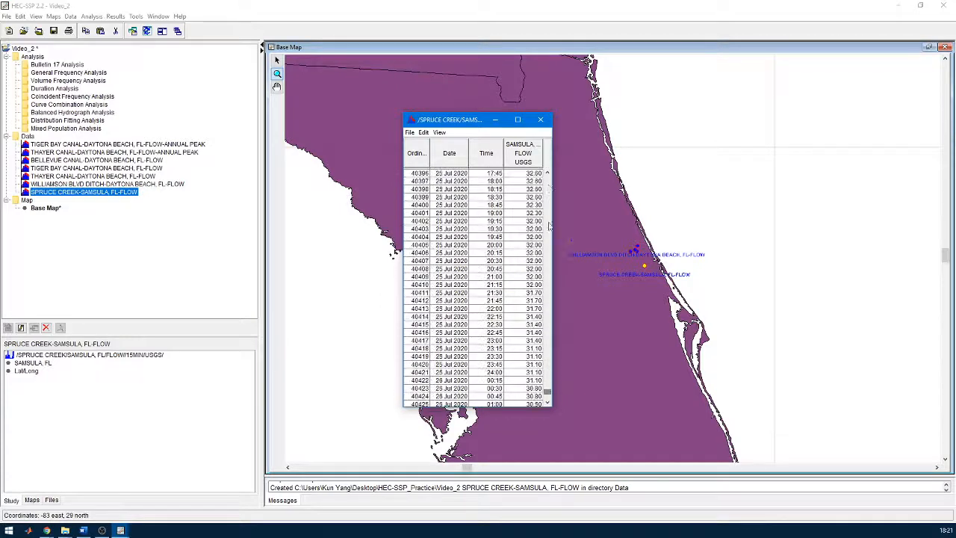
{"action": "left_click", "coordinate": [540, 120]}
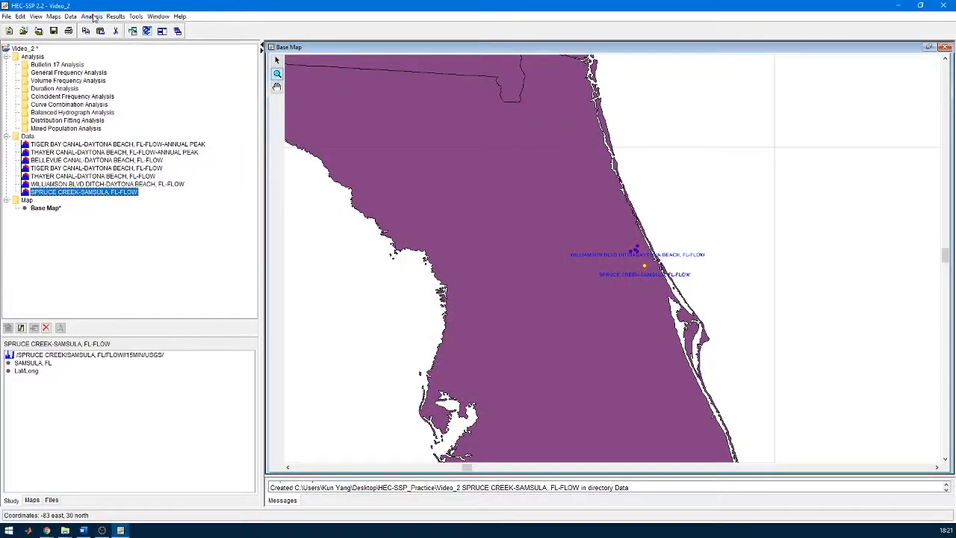
Step: Look through the available analysis types in the study tree, from Bulletin 17 to Mixed Population Analysis
{"action": "left_click", "coordinate": [60, 64]}
{"action": "left_click", "coordinate": [59, 72]}
{"action": "left_click", "coordinate": [59, 80]}
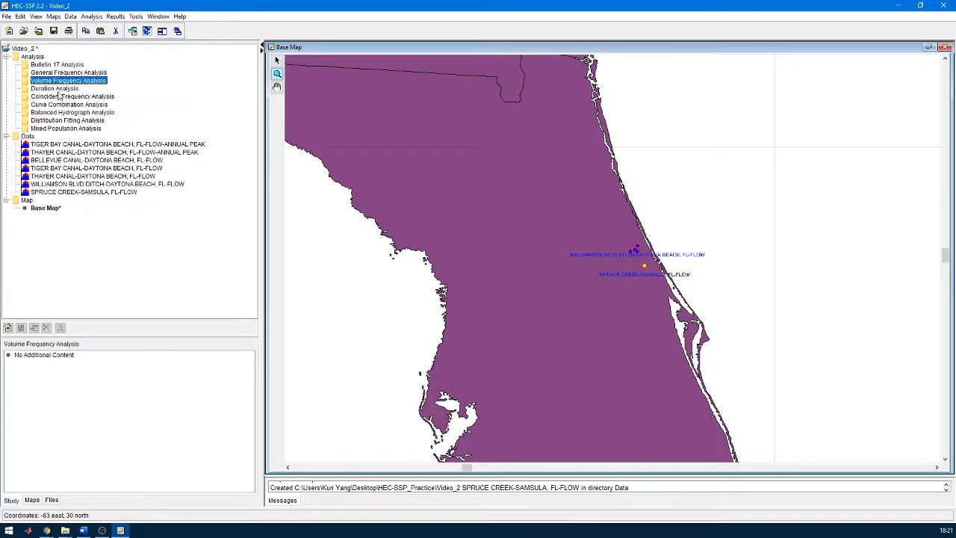
{"action": "left_click", "coordinate": [58, 90]}
{"action": "left_click", "coordinate": [59, 104]}
{"action": "left_click", "coordinate": [61, 114]}
{"action": "left_click", "coordinate": [62, 120]}
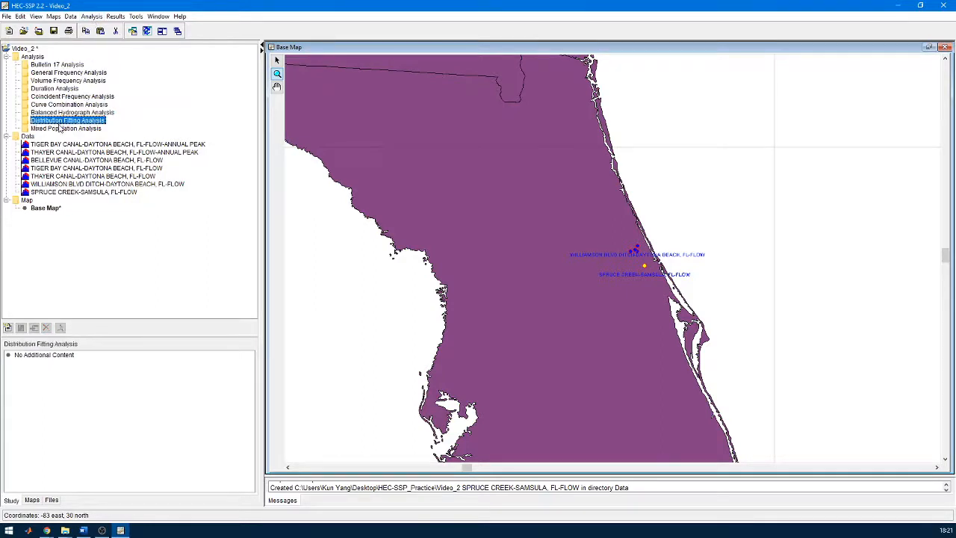
{"action": "left_click", "coordinate": [62, 128]}
{"action": "left_click", "coordinate": [65, 120]}
{"action": "left_click", "coordinate": [67, 106]}
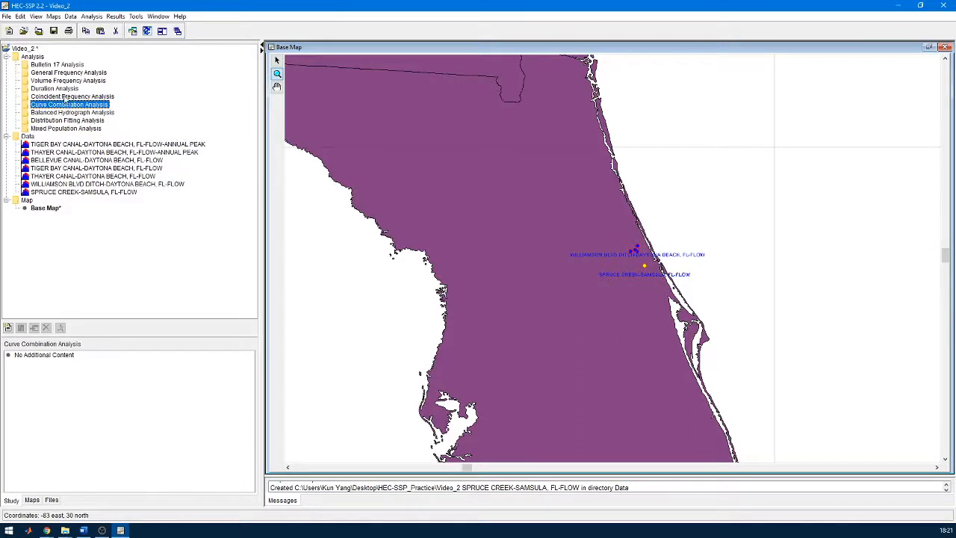
{"action": "left_click", "coordinate": [69, 98]}
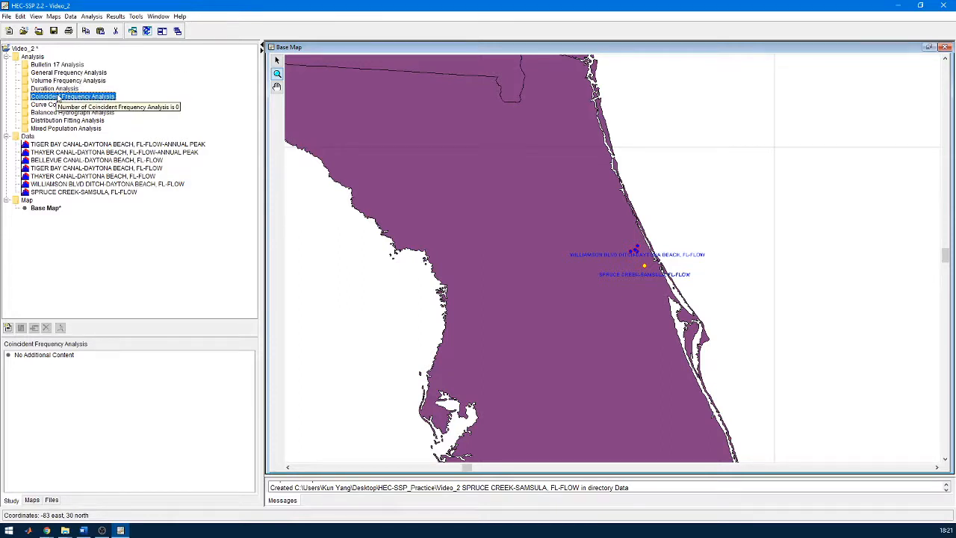
Step: Create a Bulletin 17 analysis named Practice_1 using the TIGER BAY CANAL-DAYTONA BEACH, FL-FLOW-ANNUAL PEAK data set
{"action": "left_click", "coordinate": [91, 16]}
{"action": "mouse_move", "coordinate": [104, 29]}
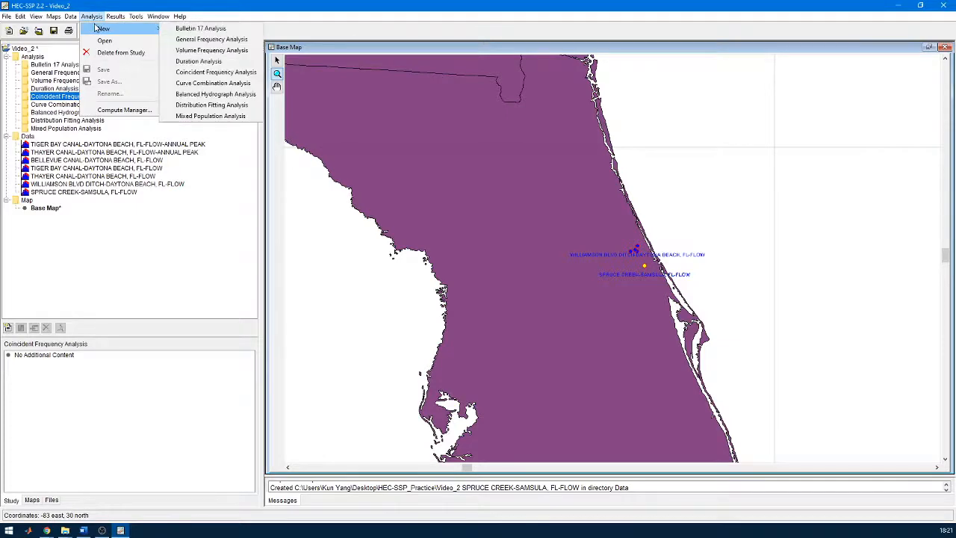
{"action": "left_click", "coordinate": [212, 30]}
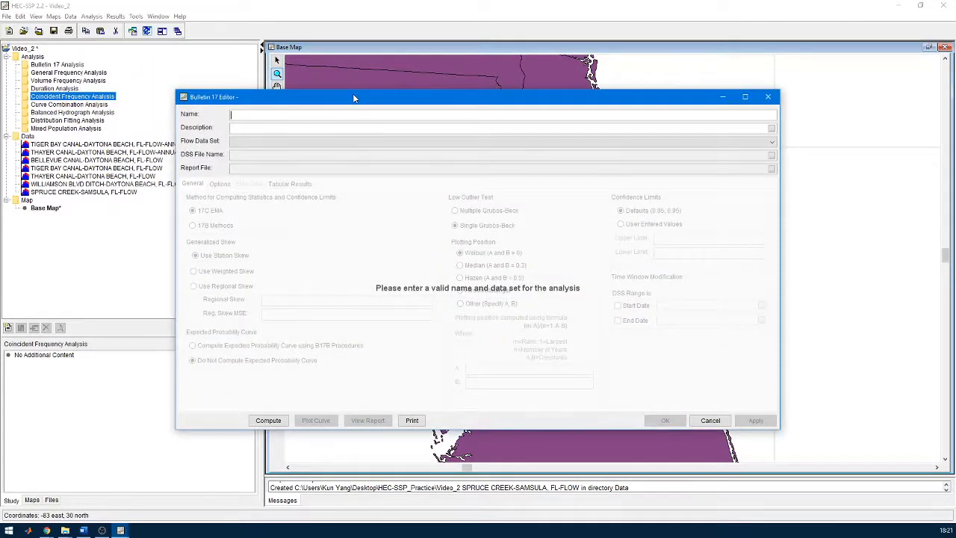
{"action": "double_click", "coordinate": [354, 98]}
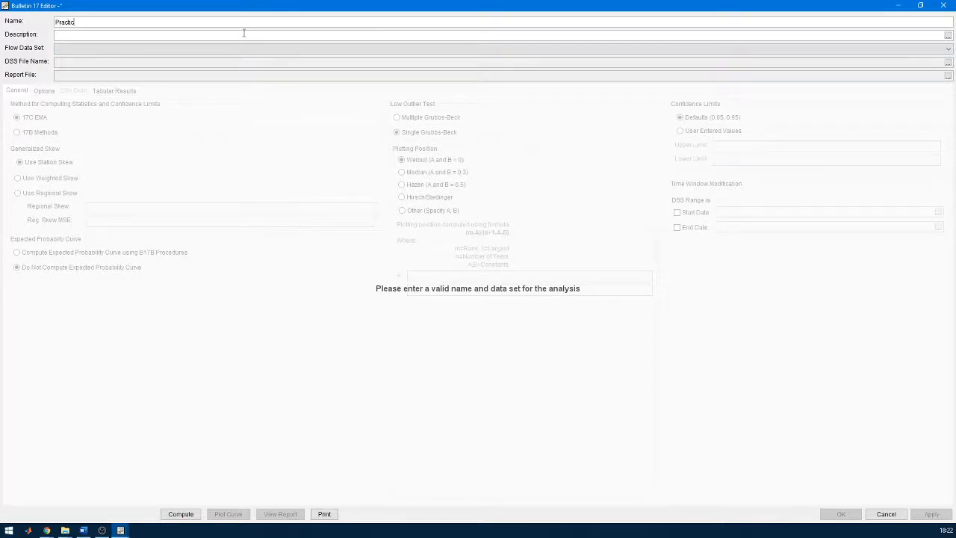
{"action": "left_click", "coordinate": [164, 48]}
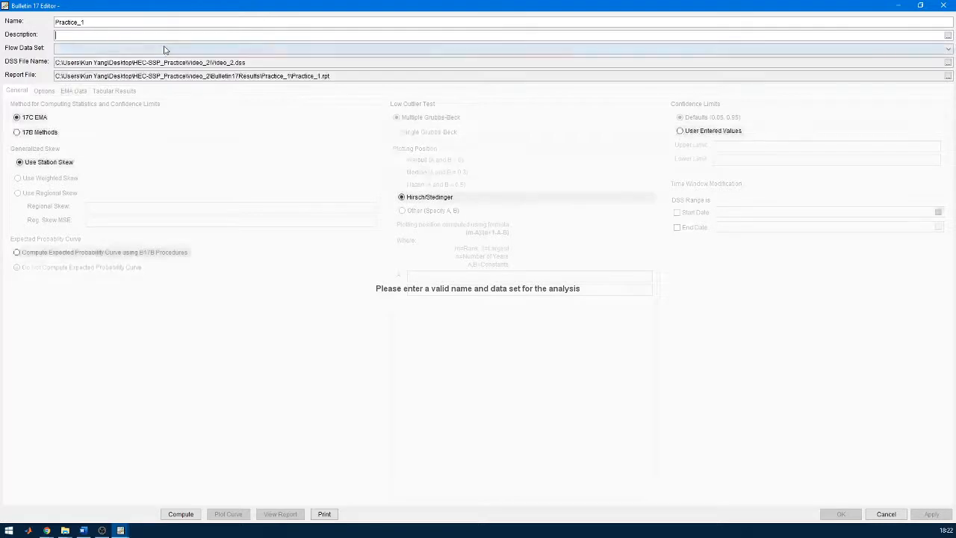
{"action": "left_click", "coordinate": [161, 58]}
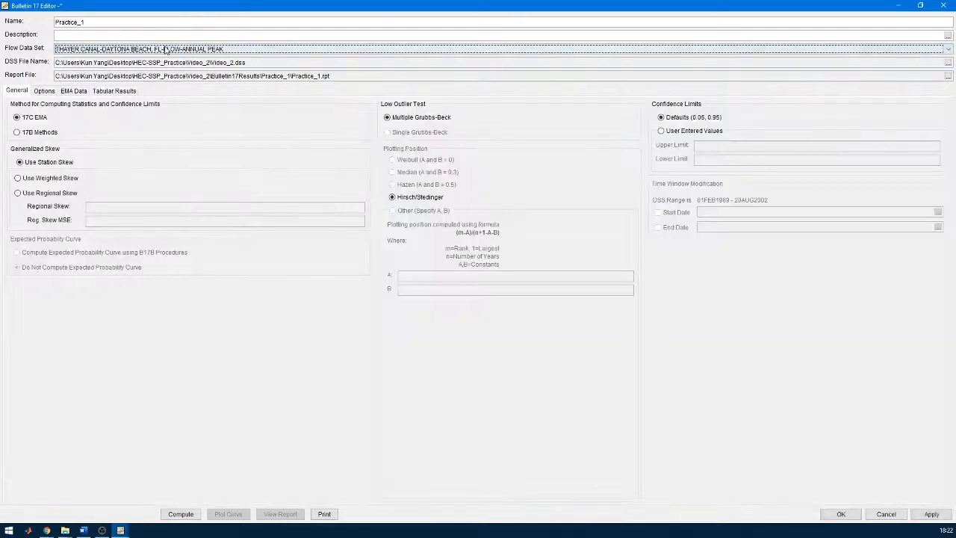
{"action": "left_click", "coordinate": [161, 48]}
{"action": "left_click", "coordinate": [156, 68]}
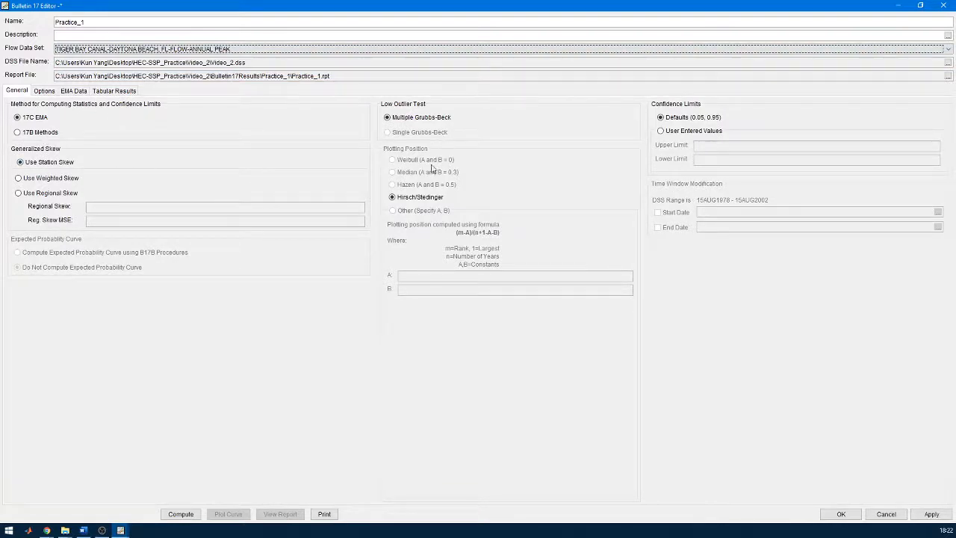
Step: Make the analysis use the output frequency ordinates from the table, and review its EMA data
{"action": "left_click", "coordinate": [51, 90]}
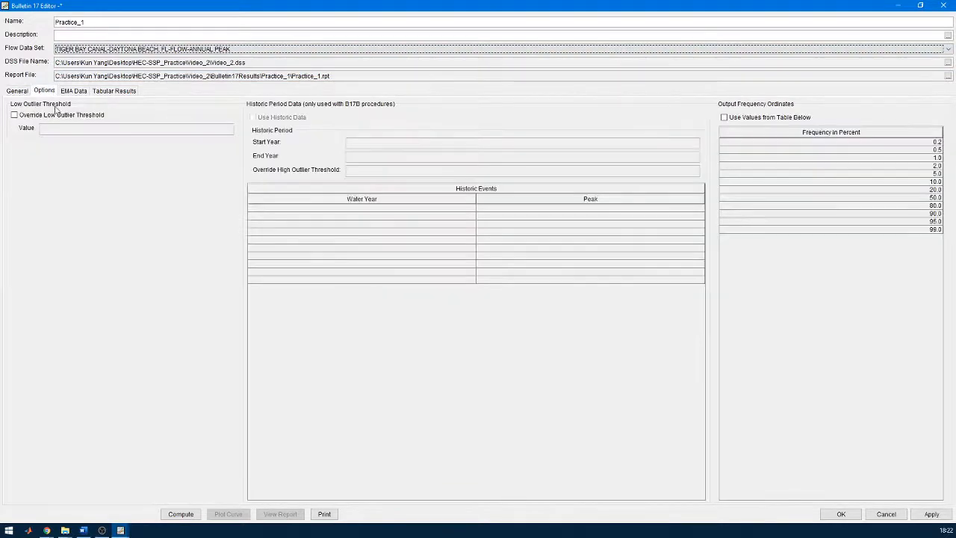
{"action": "left_click", "coordinate": [762, 118]}
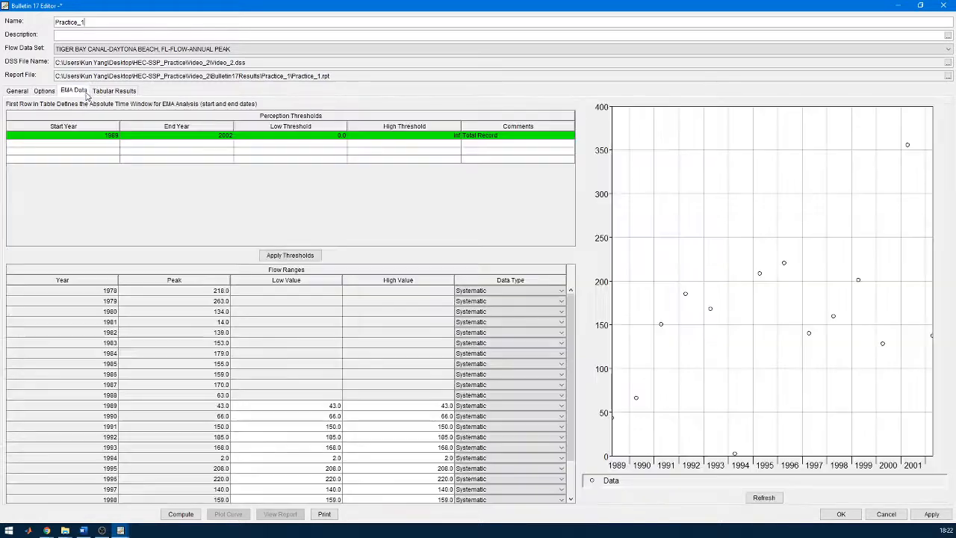
{"action": "left_click", "coordinate": [83, 91]}
Step: Compute the Practice_1 analysis with the 17C EMA method and show its tabular results
{"action": "left_click", "coordinate": [114, 91]}
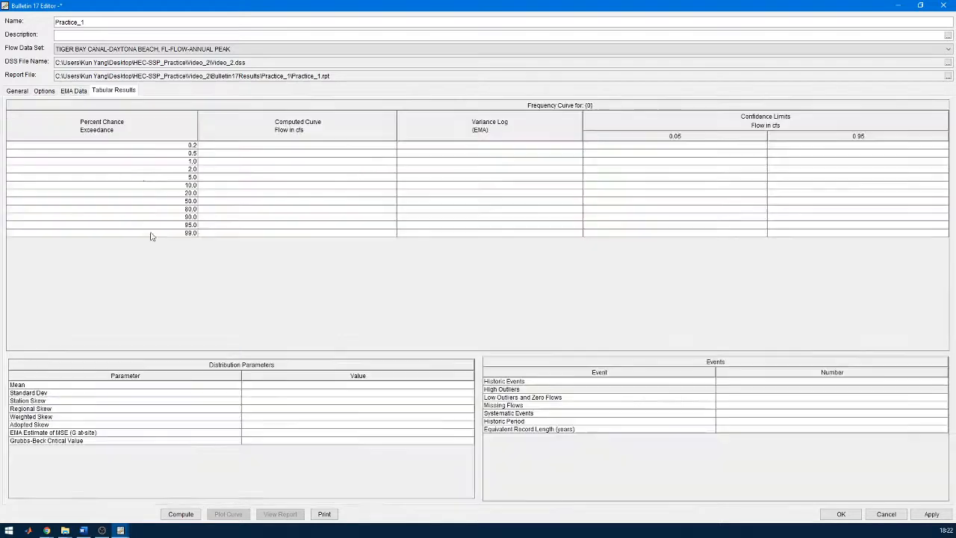
{"action": "left_click", "coordinate": [181, 514]}
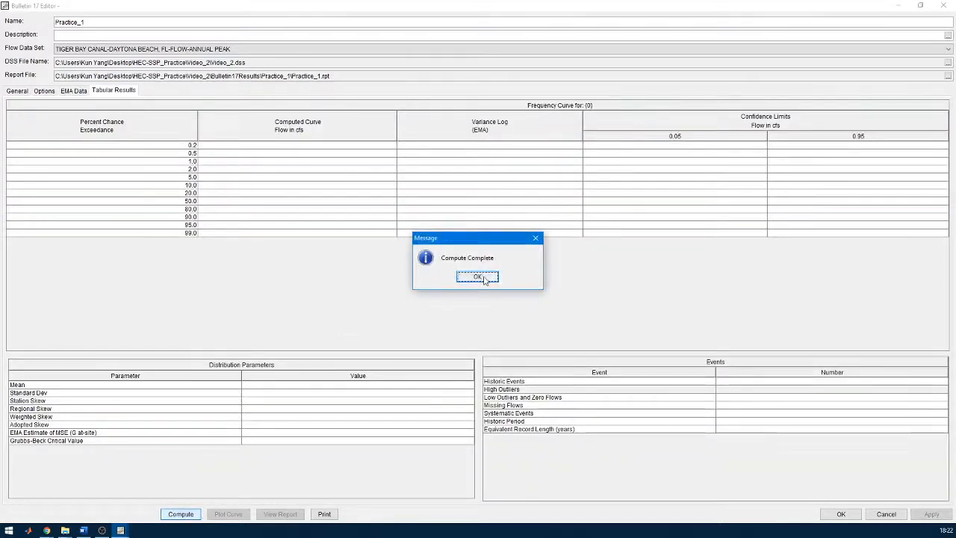
{"action": "left_click", "coordinate": [479, 277]}
Step: Plot the Practice_1 frequency curve, read the 10- and 100-year flows, and check the 1.0 percent computed flow in the results table
{"action": "left_click", "coordinate": [239, 518]}
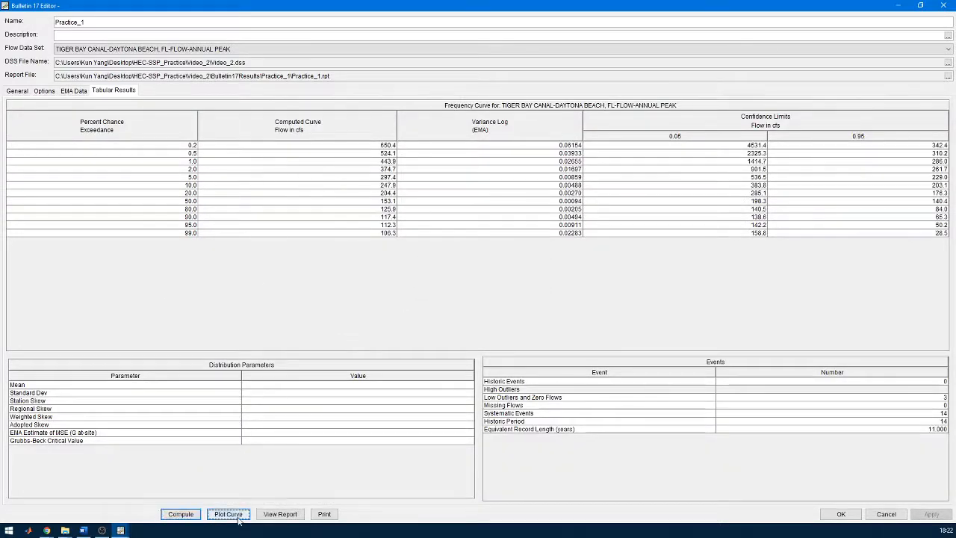
{"action": "left_click", "coordinate": [596, 145]}
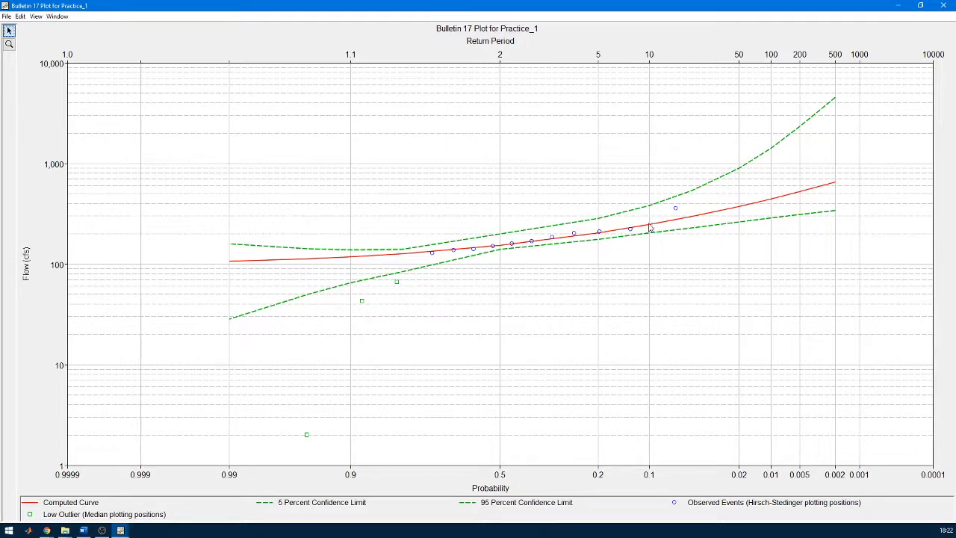
{"action": "mouse_move", "coordinate": [649, 226]}
{"action": "mouse_move", "coordinate": [771, 203]}
{"action": "left_click", "coordinate": [945, 6]}
{"action": "left_click", "coordinate": [336, 164]}
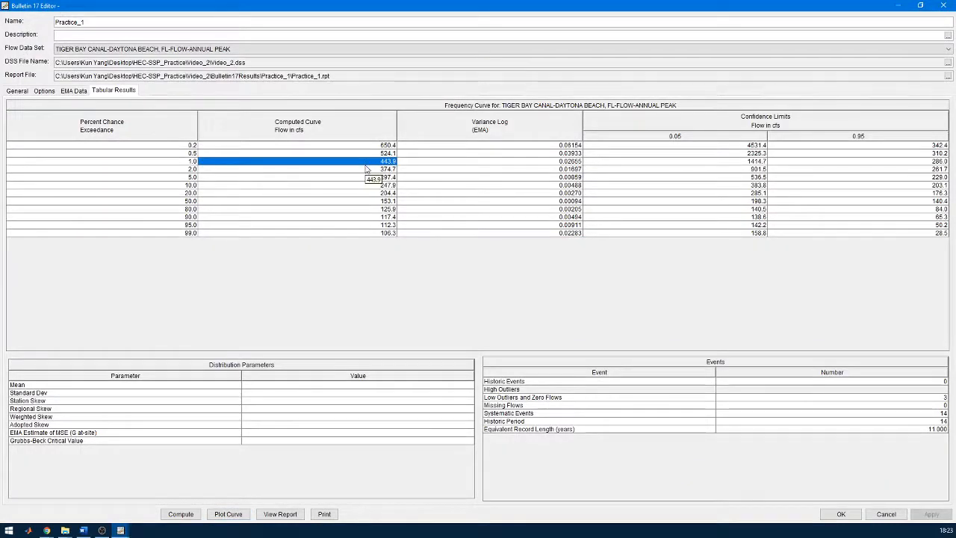
Step: Change the computation method to 17B Methods and enable the use of historic data
{"action": "left_click", "coordinate": [23, 91]}
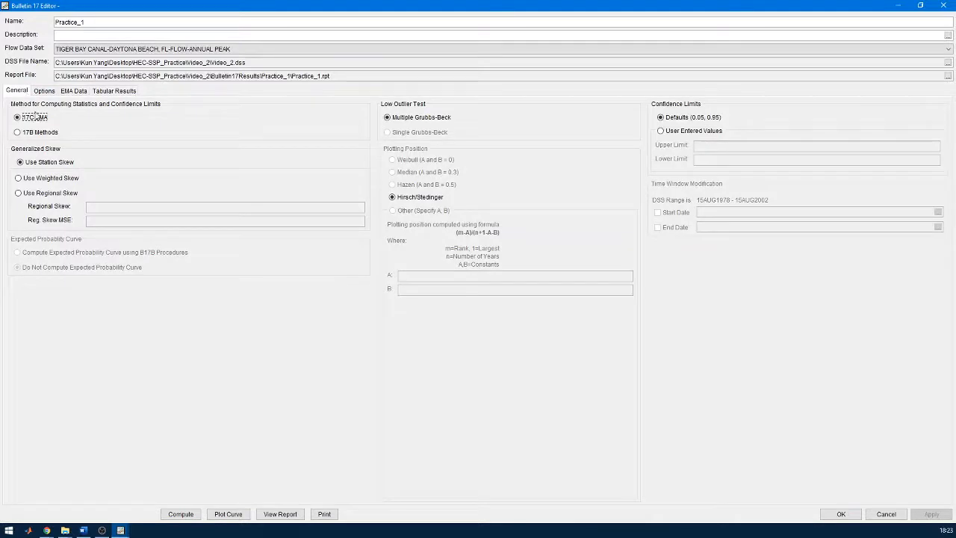
{"action": "left_click", "coordinate": [40, 132]}
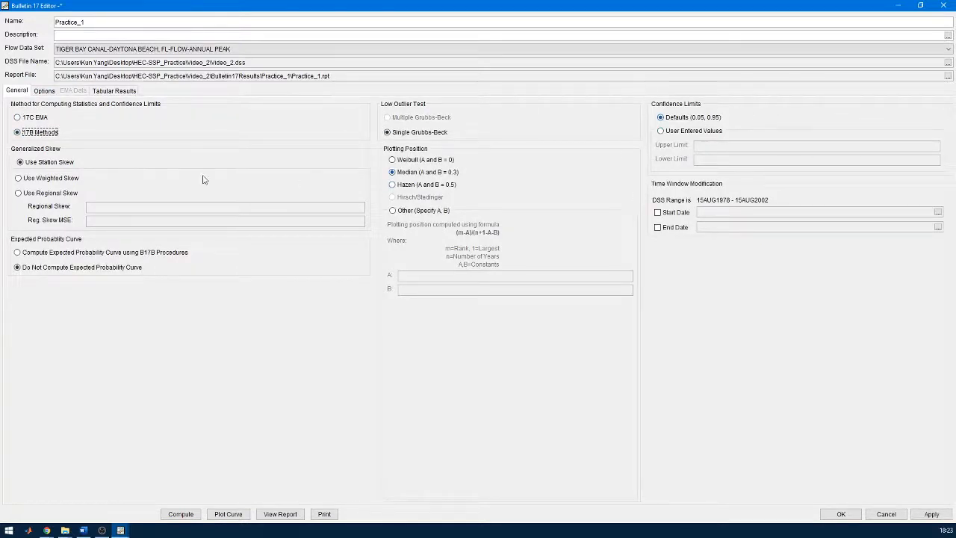
{"action": "left_click", "coordinate": [47, 91]}
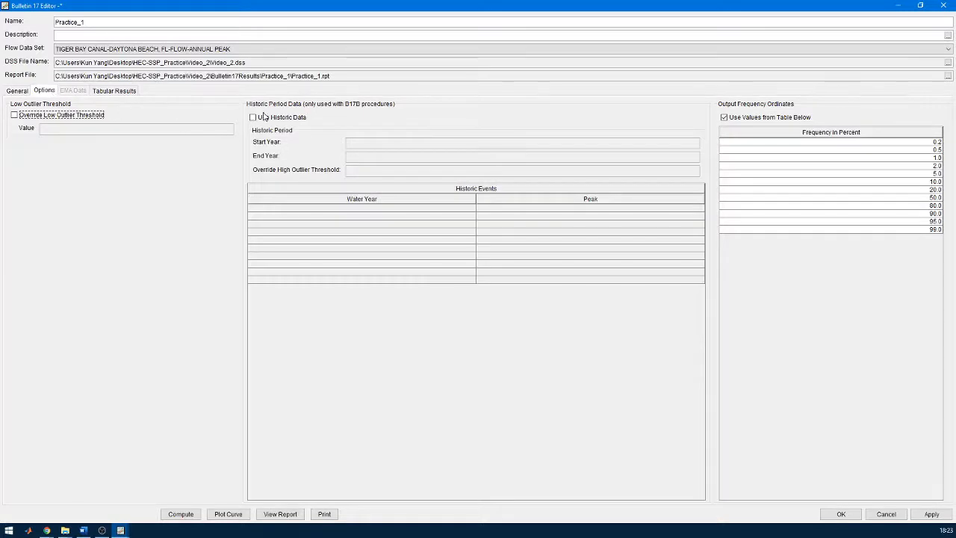
{"action": "left_click", "coordinate": [263, 118]}
Step: Add a historic event for water year 1920 with a peak of 500
{"action": "left_click", "coordinate": [357, 212]}
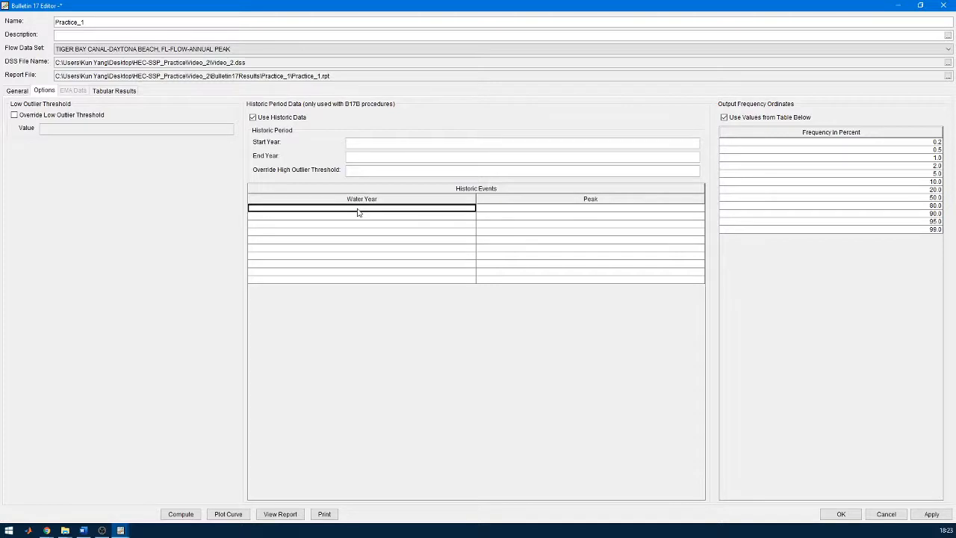
{"action": "type", "text": "9"}
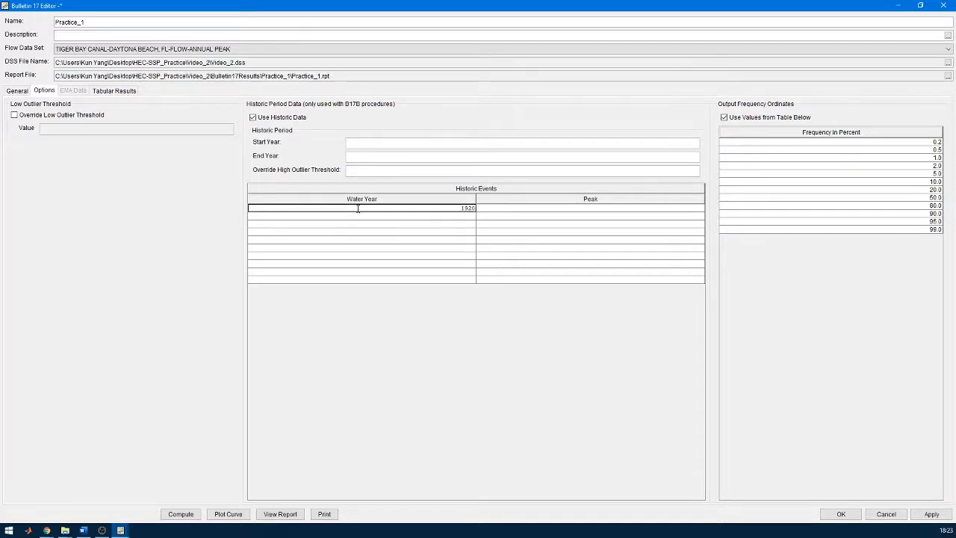
{"action": "type", "text": "20"}
{"action": "key", "text": "Tab"}
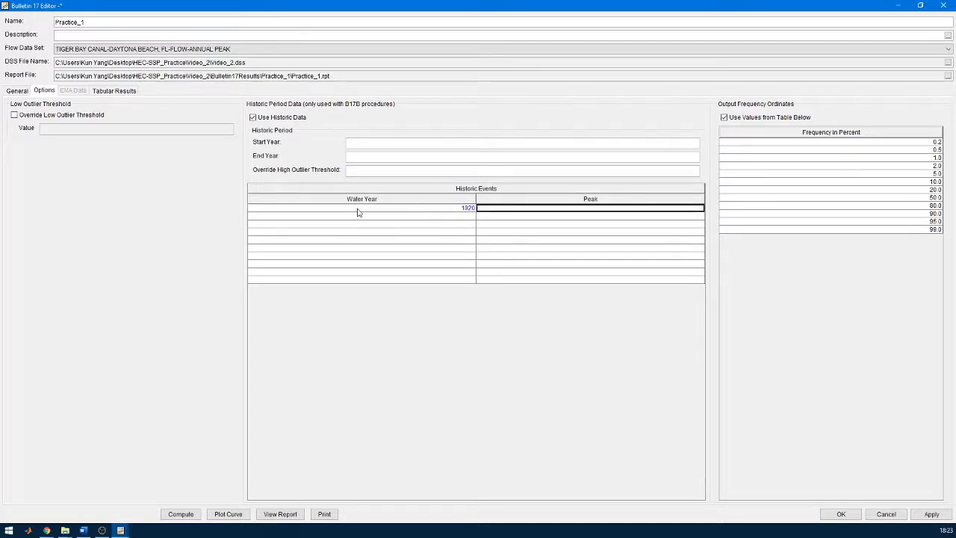
{"action": "type", "text": "500"}
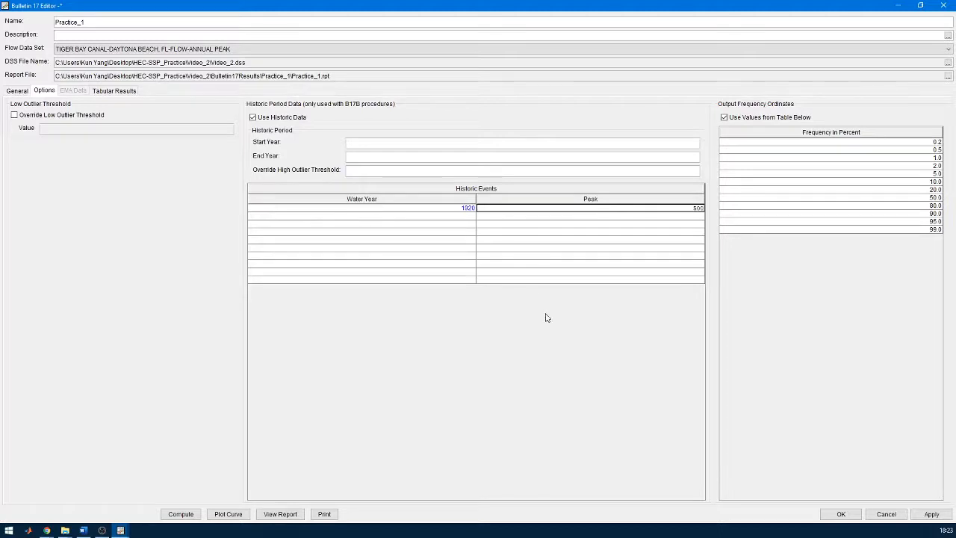
Step: Apply the changed settings to recompute Practice_1, and plot the updated Bulletin 17 frequency curve in a maximized window
{"action": "left_click", "coordinate": [117, 93]}
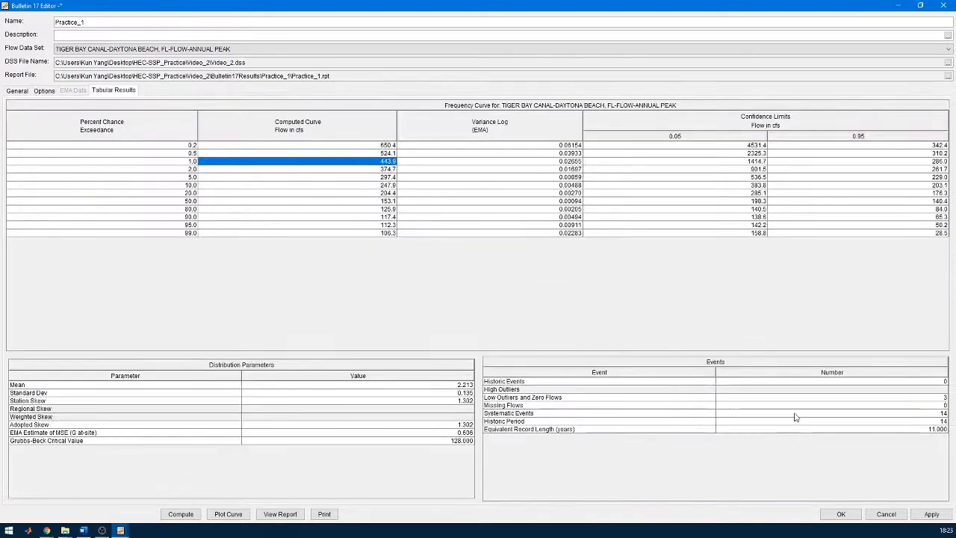
{"action": "left_click", "coordinate": [932, 514]}
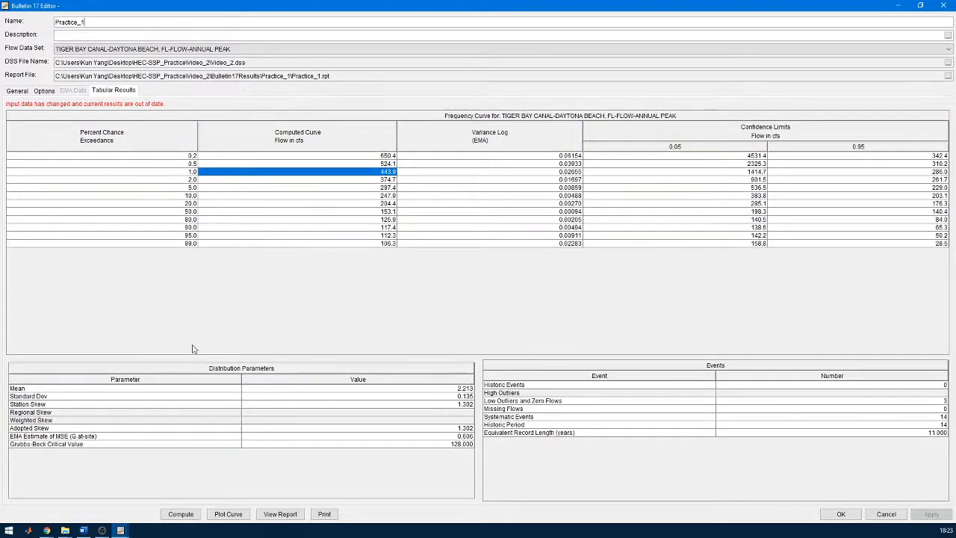
{"action": "left_click", "coordinate": [187, 516]}
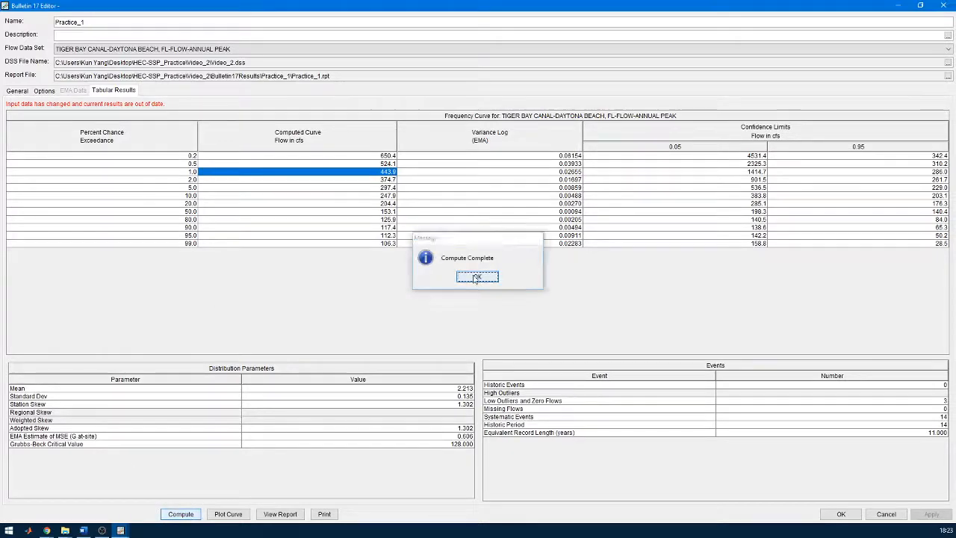
{"action": "left_click", "coordinate": [459, 281]}
{"action": "left_click", "coordinate": [228, 515]}
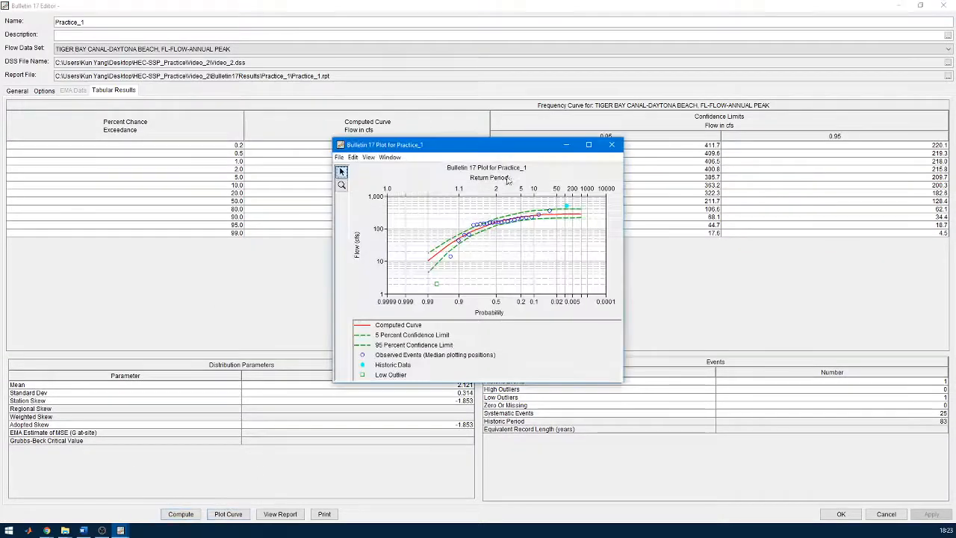
{"action": "left_click", "coordinate": [590, 147]}
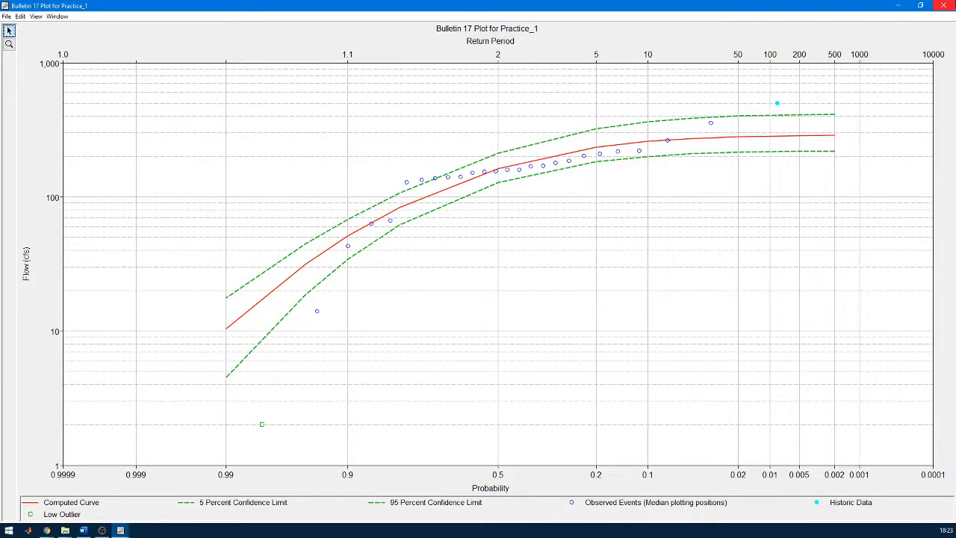
Step: Close the plot and examine the 1.0 percent computed flow and the 0.05 and 0.95 confidence limits in the Practice_1 results table
{"action": "left_click", "coordinate": [953, 5]}
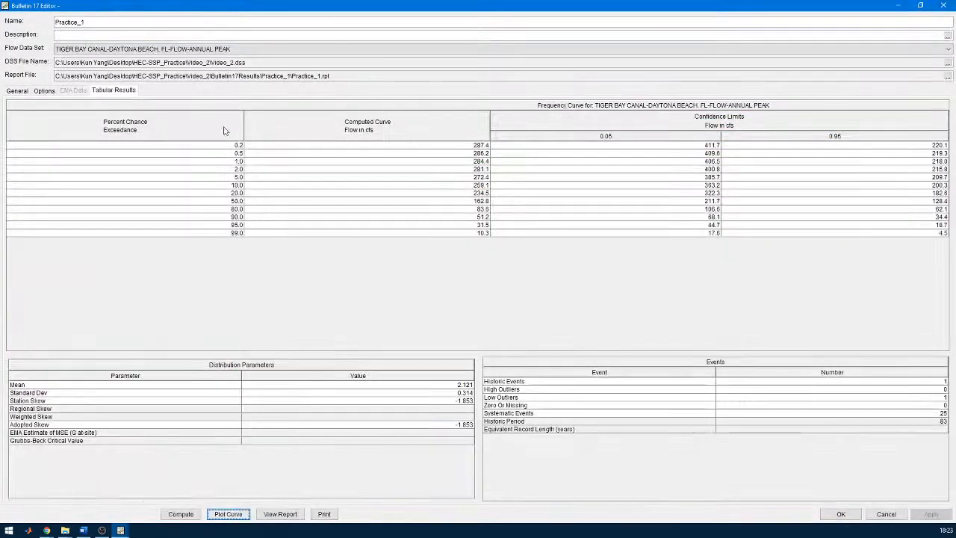
{"action": "left_click", "coordinate": [441, 161]}
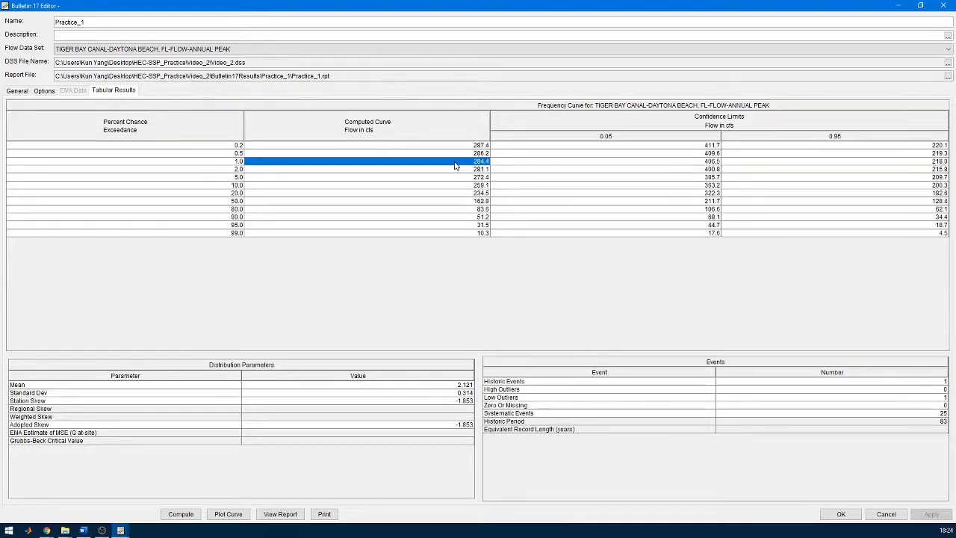
{"action": "left_click", "coordinate": [661, 147]}
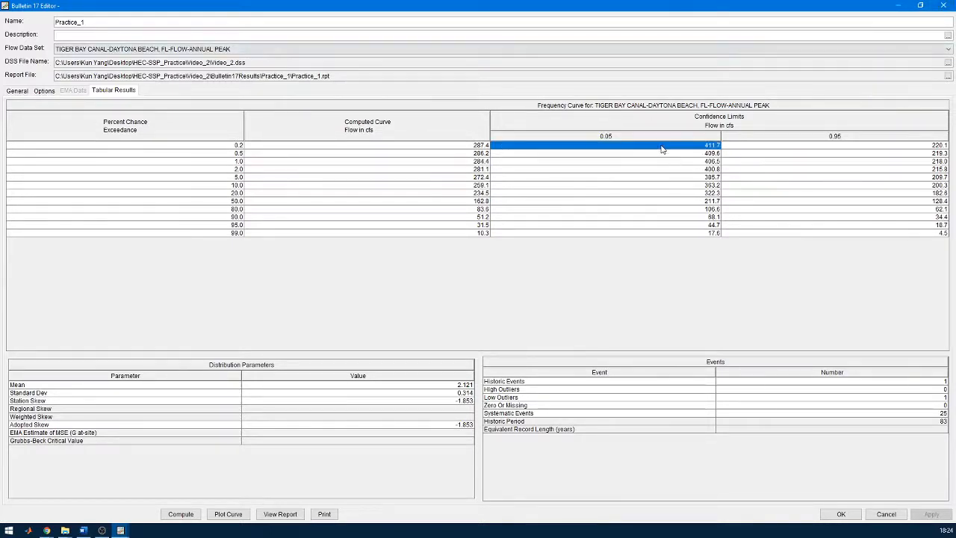
{"action": "left_click_drag", "start_coordinate": [661, 148], "coordinate": [700, 232]}
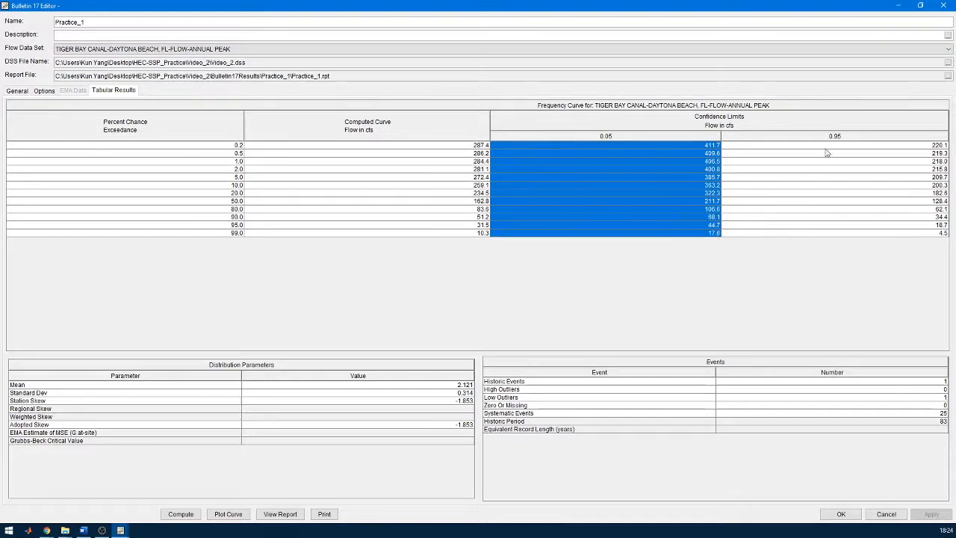
{"action": "left_click_drag", "start_coordinate": [827, 147], "coordinate": [837, 234]}
{"action": "left_click", "coordinate": [663, 138]}
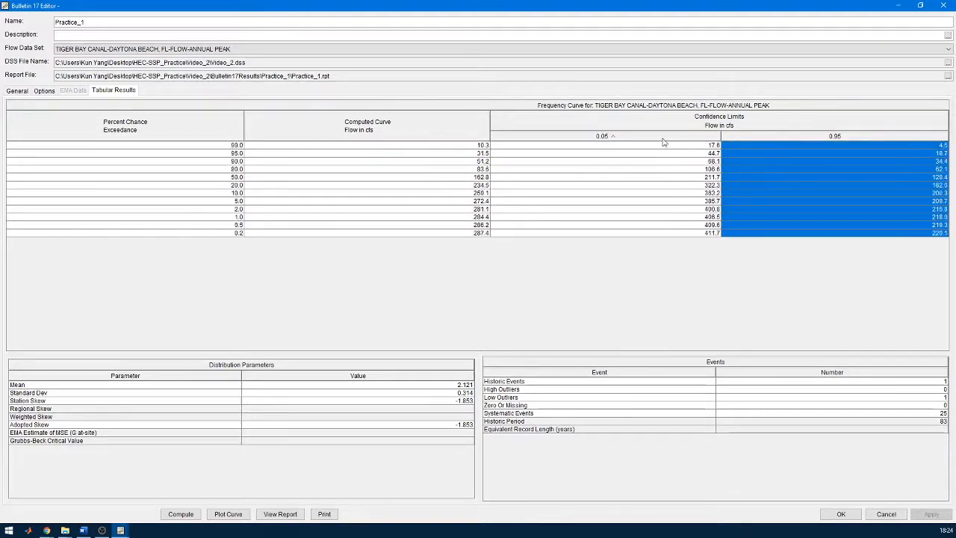
{"action": "left_click", "coordinate": [805, 133]}
{"action": "left_click", "coordinate": [814, 134]}
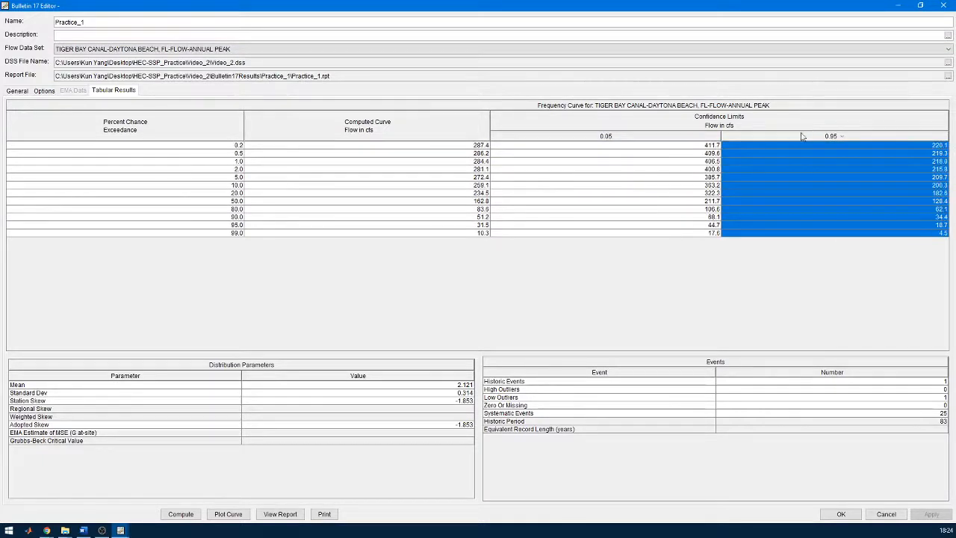
{"action": "left_click", "coordinate": [709, 138]}
{"action": "left_click", "coordinate": [700, 137]}
{"action": "left_click", "coordinate": [774, 194]}
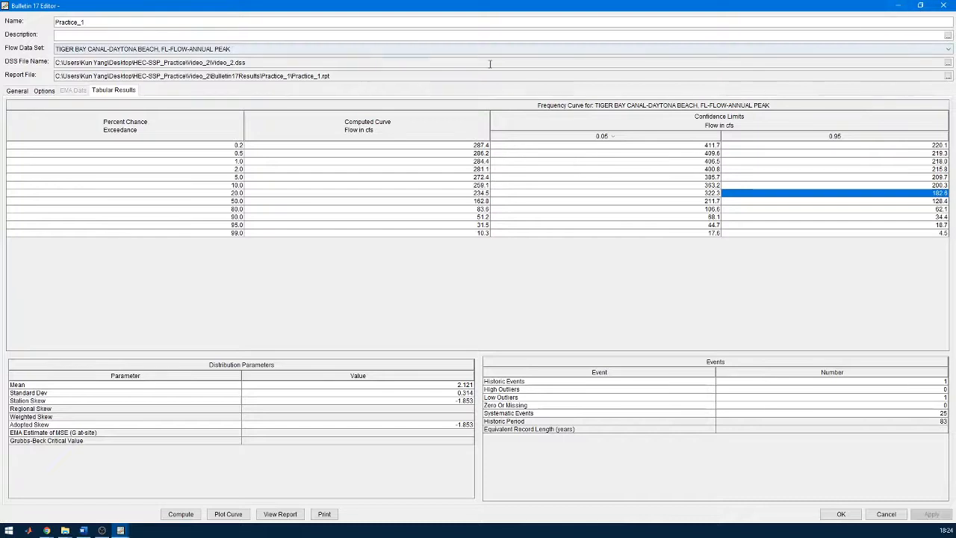
Step: Close the Practice_1 editor and create a general frequency analysis named Practice_2 with the TIGER BAY CANAL annual peak data set
{"action": "left_click", "coordinate": [21, 91]}
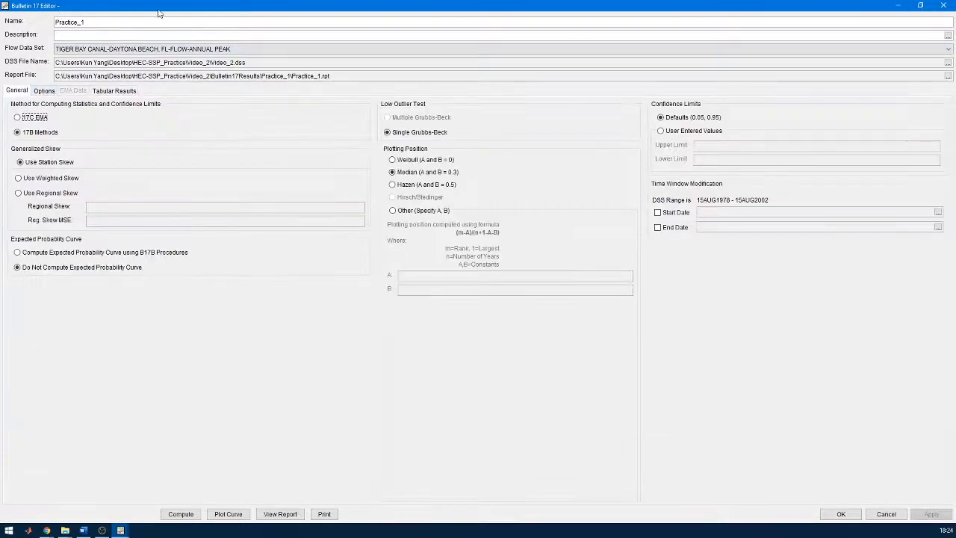
{"action": "left_click", "coordinate": [943, 5]}
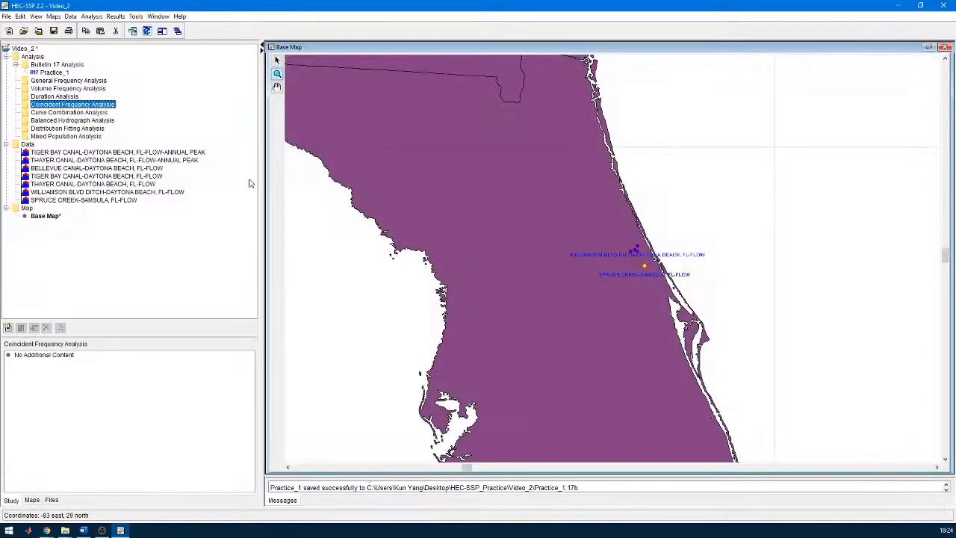
{"action": "left_click", "coordinate": [93, 17]}
{"action": "mouse_move", "coordinate": [105, 29]}
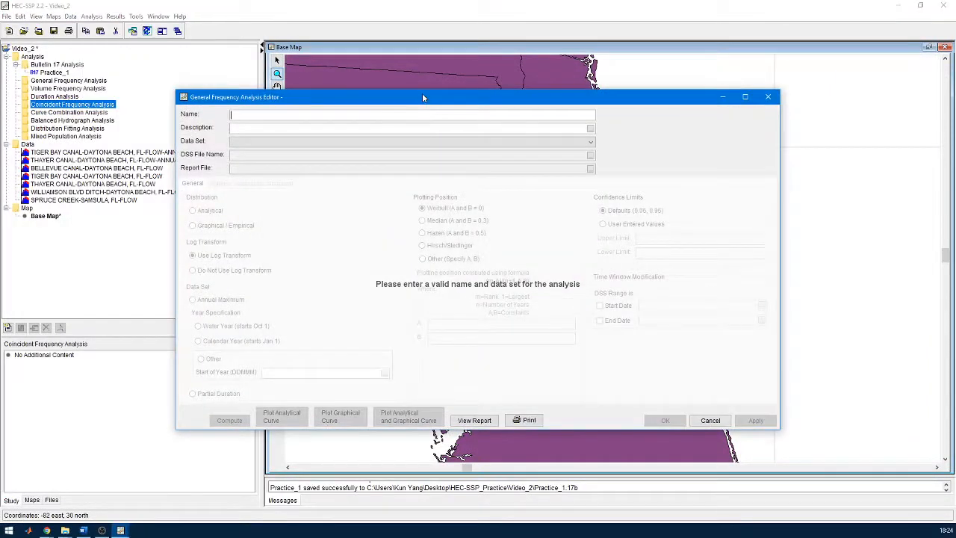
{"action": "double_click", "coordinate": [422, 96]}
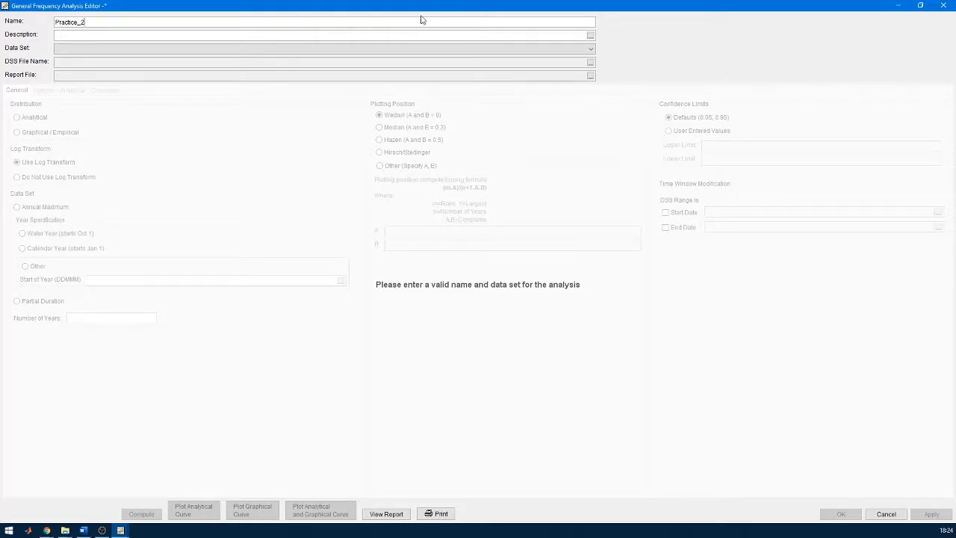
{"action": "left_click", "coordinate": [428, 47]}
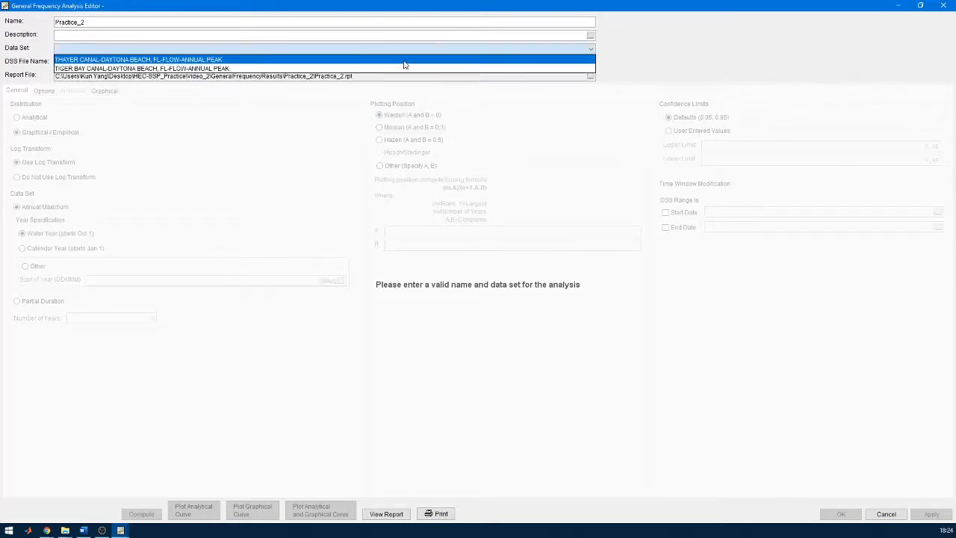
{"action": "left_click", "coordinate": [402, 71]}
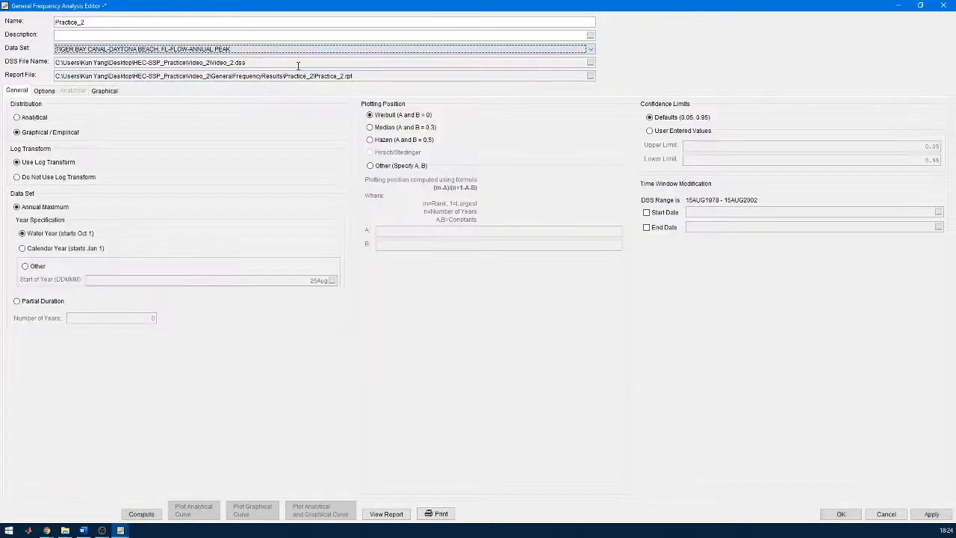
Step: Use the Analytical distribution with Median plotting positions, and enable the output frequency ordinates from the table
{"action": "left_click", "coordinate": [52, 117]}
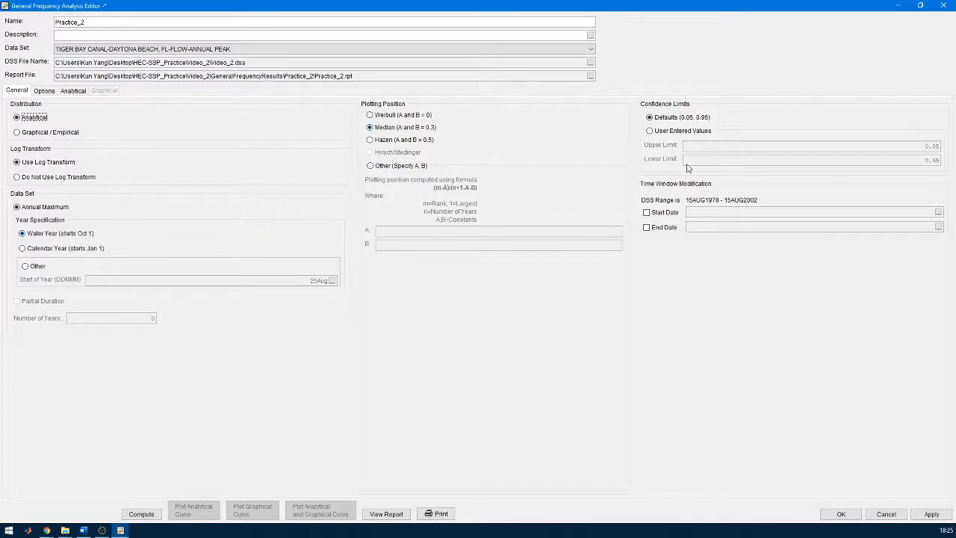
{"action": "left_click", "coordinate": [45, 91]}
{"action": "left_click", "coordinate": [662, 117]}
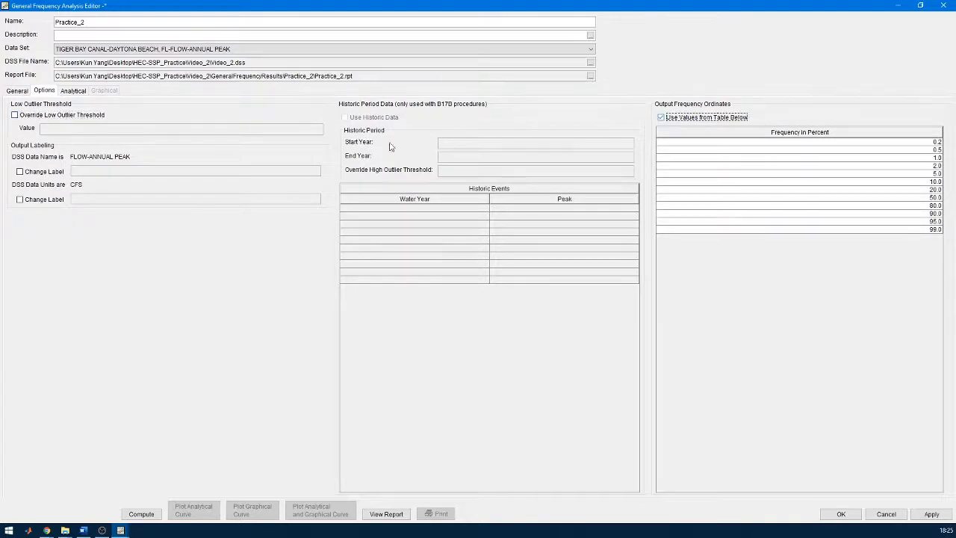
Step: Turn off the log transform and choose the Generalized Extreme Value distribution under L-Moments for Practice_2
{"action": "left_click", "coordinate": [74, 90]}
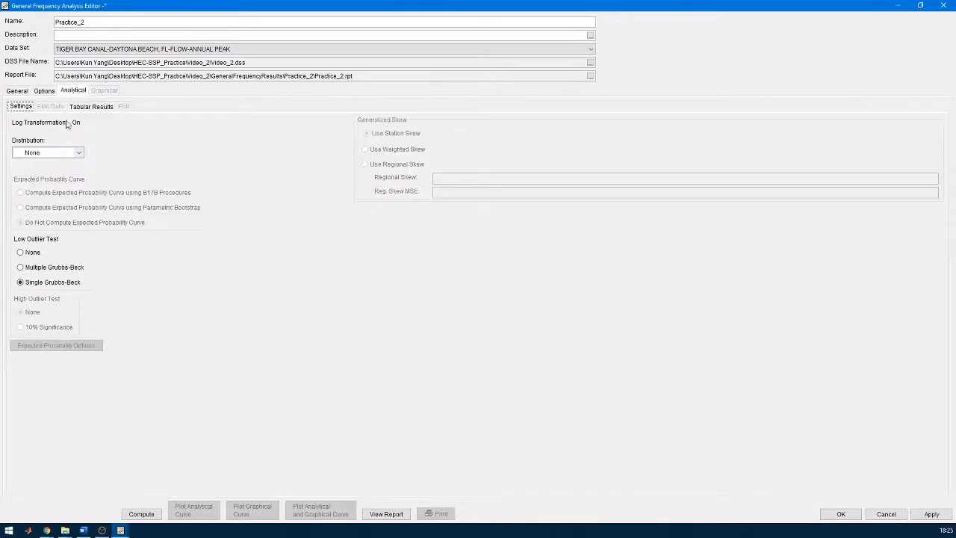
{"action": "left_click", "coordinate": [17, 90]}
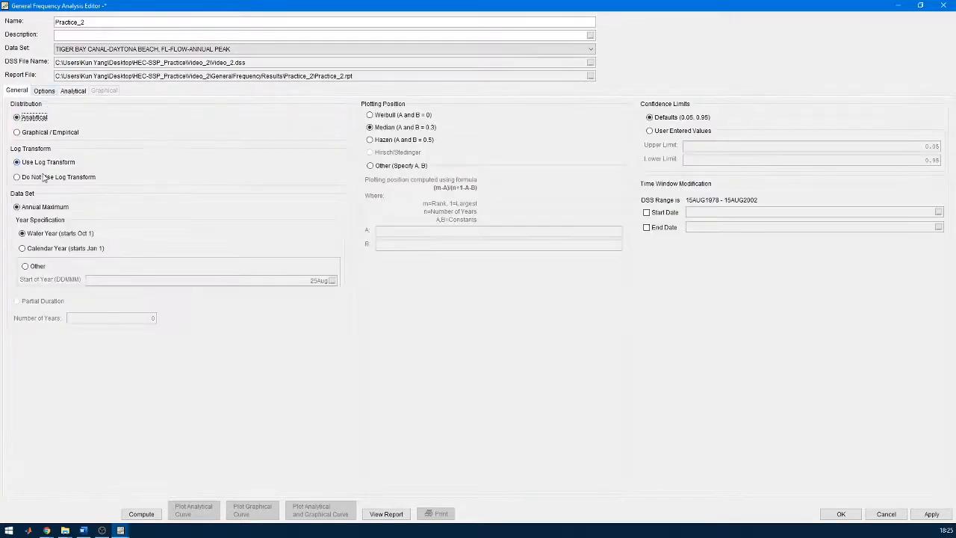
{"action": "left_click", "coordinate": [73, 91]}
{"action": "left_click", "coordinate": [78, 153]}
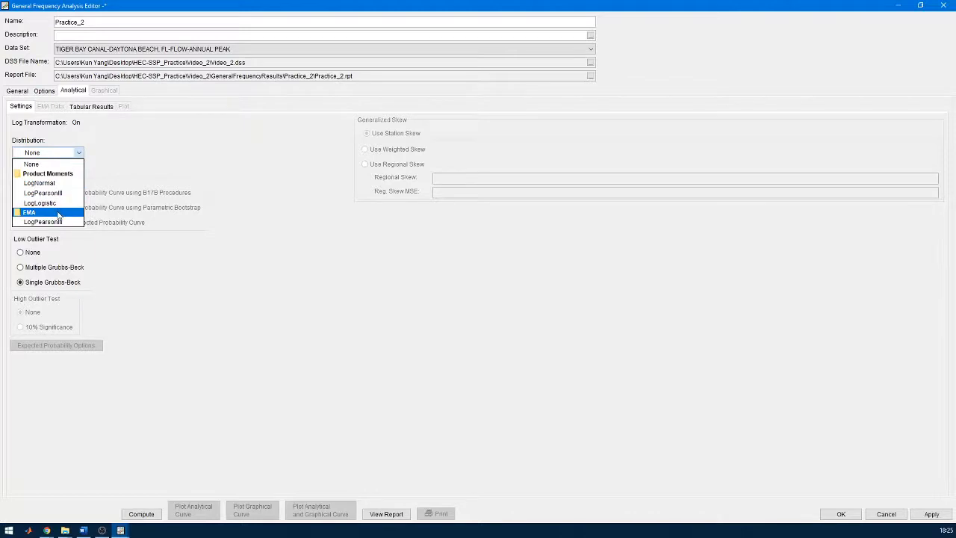
{"action": "left_click", "coordinate": [157, 151]}
{"action": "left_click", "coordinate": [18, 90]}
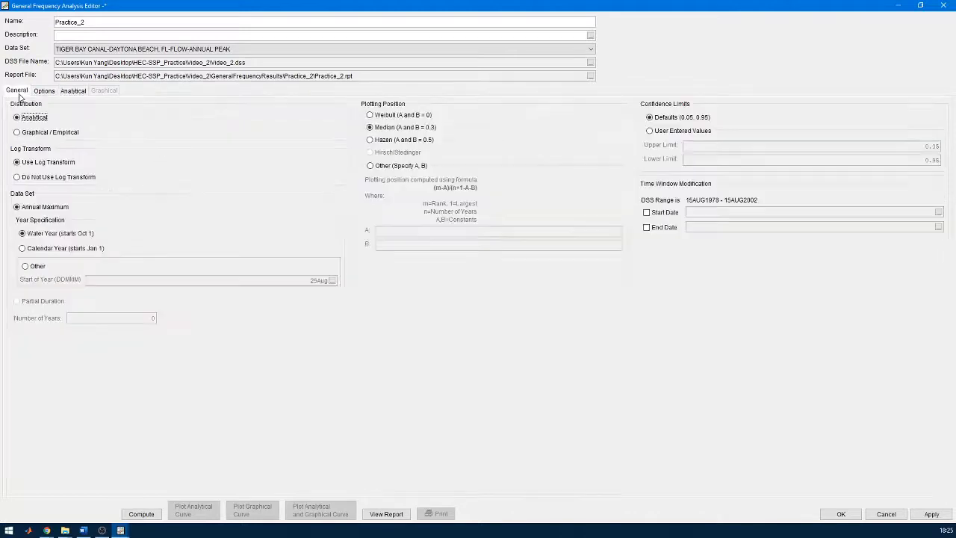
{"action": "left_click", "coordinate": [39, 178]}
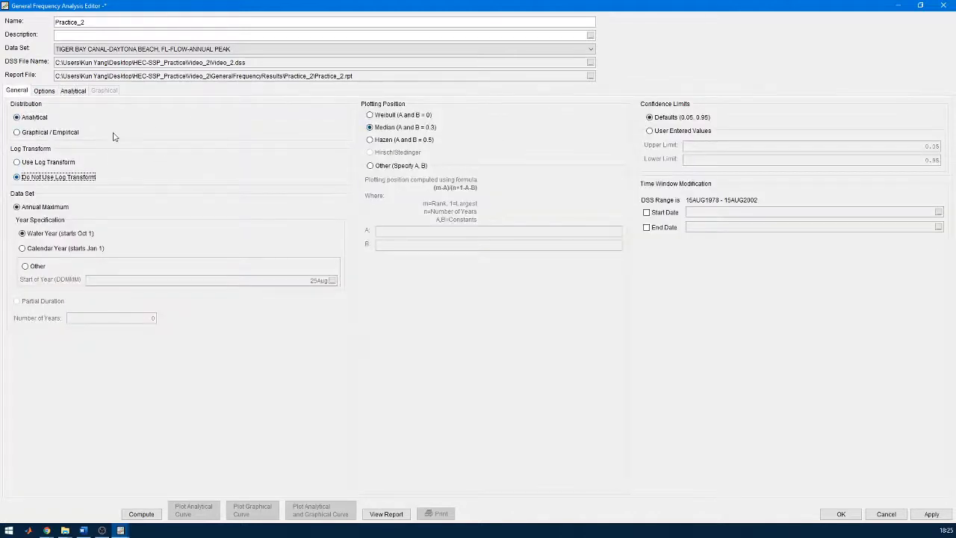
{"action": "left_click", "coordinate": [66, 92]}
{"action": "left_click", "coordinate": [78, 152]}
{"action": "scroll", "coordinate": [53, 202], "scroll_direction": "down", "scroll_amount": 3}
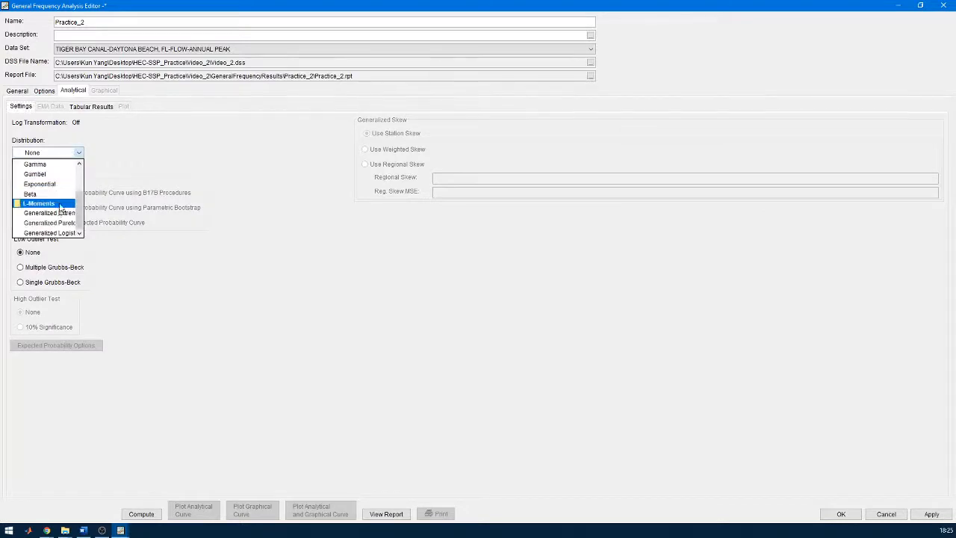
{"action": "left_click", "coordinate": [56, 214]}
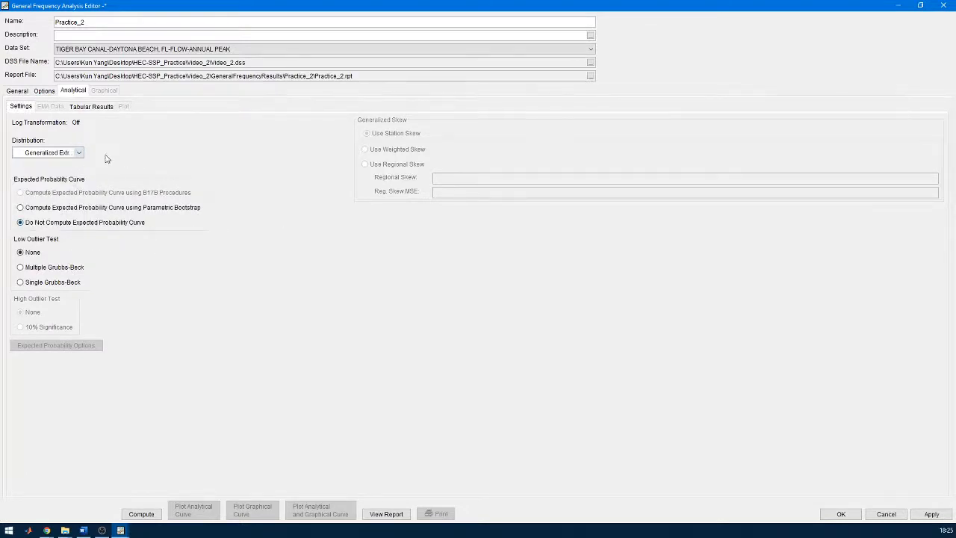
Step: Set the low outlier test to Multiple Grubbs-Beck and compute the Generalized Extreme Value analysis
{"action": "left_click", "coordinate": [58, 269]}
{"action": "left_click", "coordinate": [93, 107]}
{"action": "left_click", "coordinate": [21, 107]}
{"action": "left_click", "coordinate": [142, 514]}
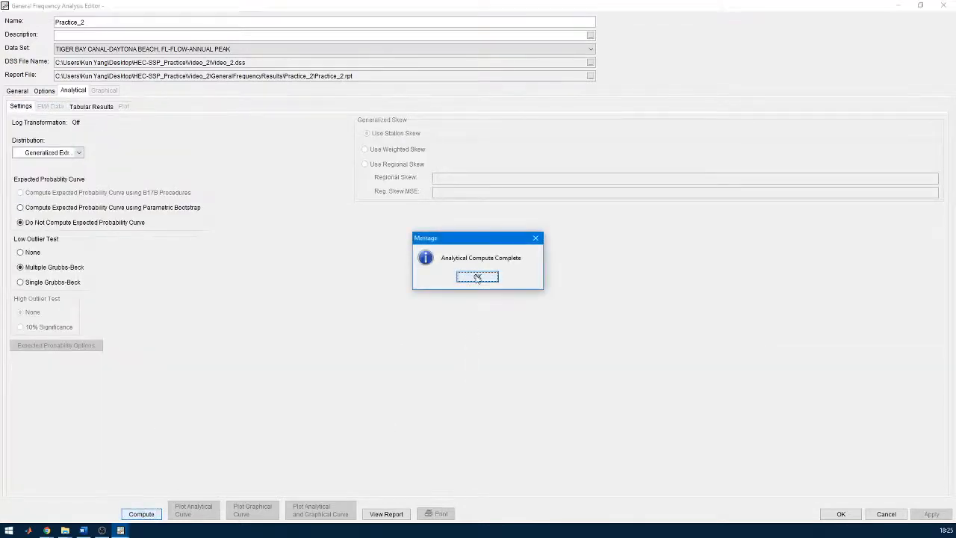
{"action": "left_click", "coordinate": [477, 276]}
Step: Plot the Generalized Extreme Value analytical curve in a maximized window, examine its fit to the observed events, and close it
{"action": "left_click", "coordinate": [193, 509]}
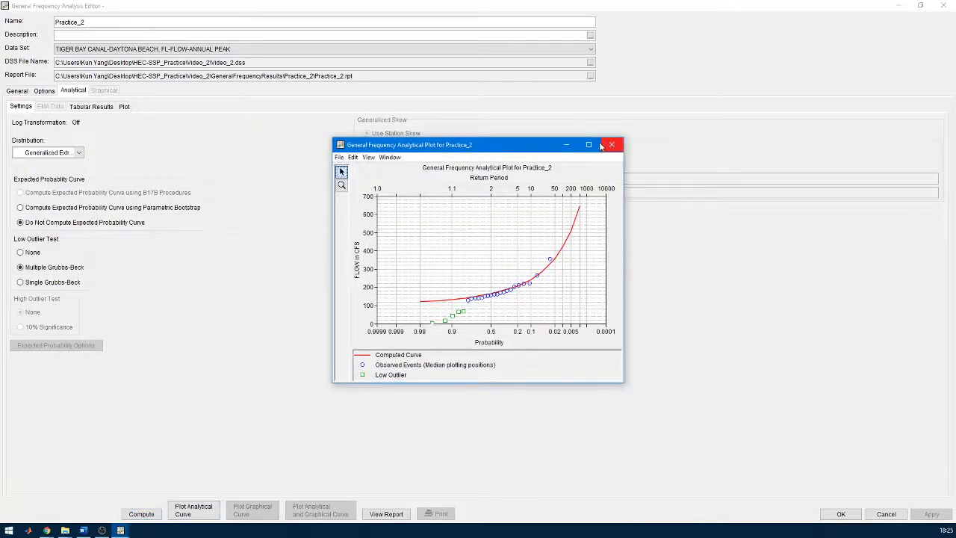
{"action": "left_click", "coordinate": [591, 139]}
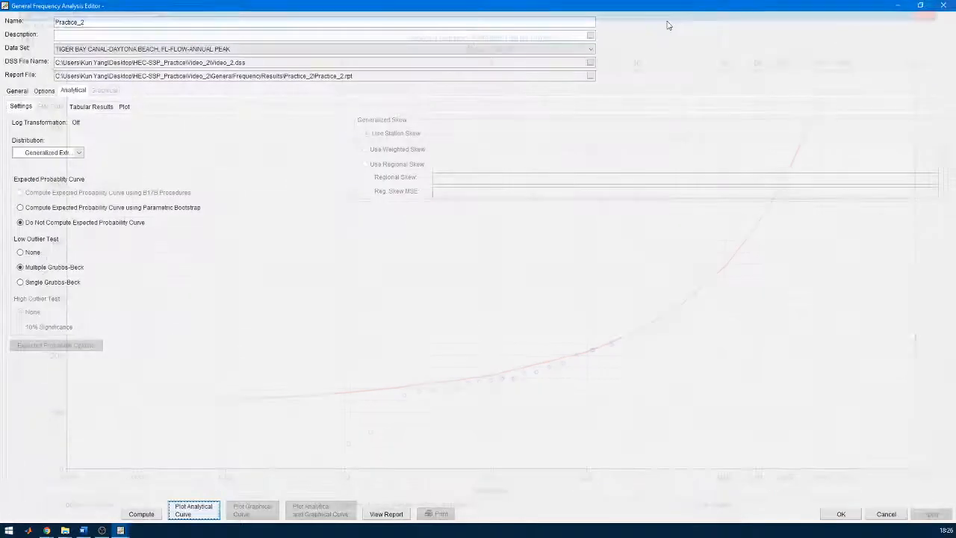
{"action": "left_click", "coordinate": [944, 5]}
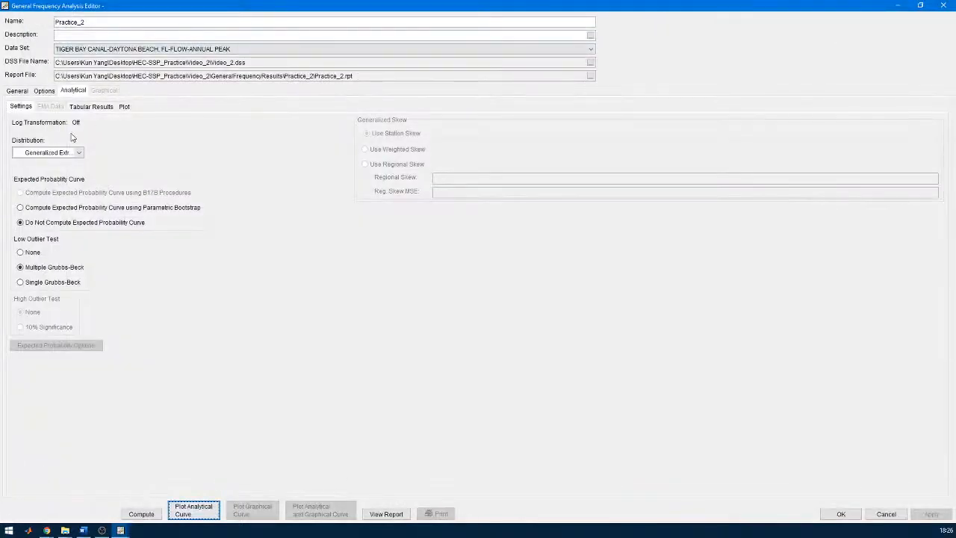
Step: Turn the log transform back on and choose the LogPearsonIII distribution under EMA
{"action": "left_click", "coordinate": [18, 90]}
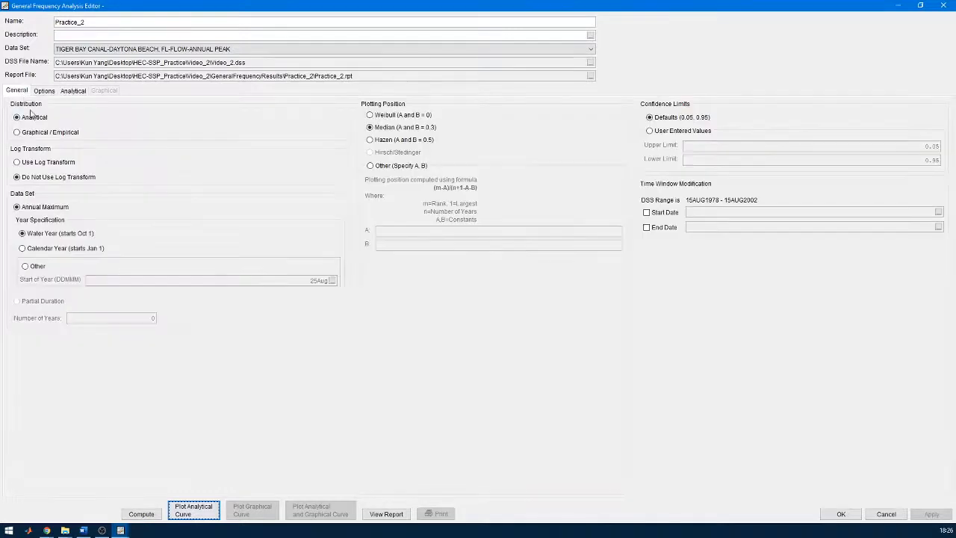
{"action": "left_click", "coordinate": [48, 162]}
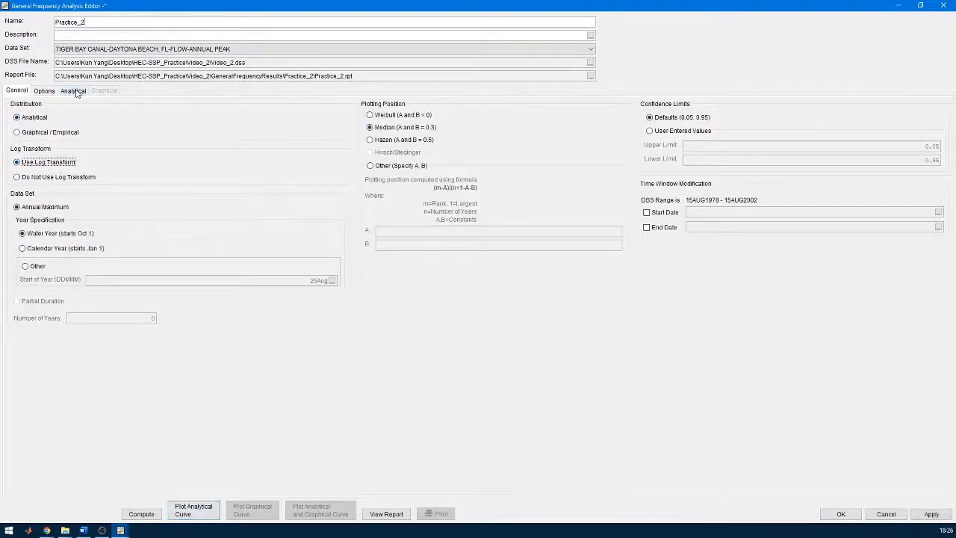
{"action": "left_click", "coordinate": [74, 91]}
{"action": "left_click", "coordinate": [72, 153]}
{"action": "left_click", "coordinate": [64, 220]}
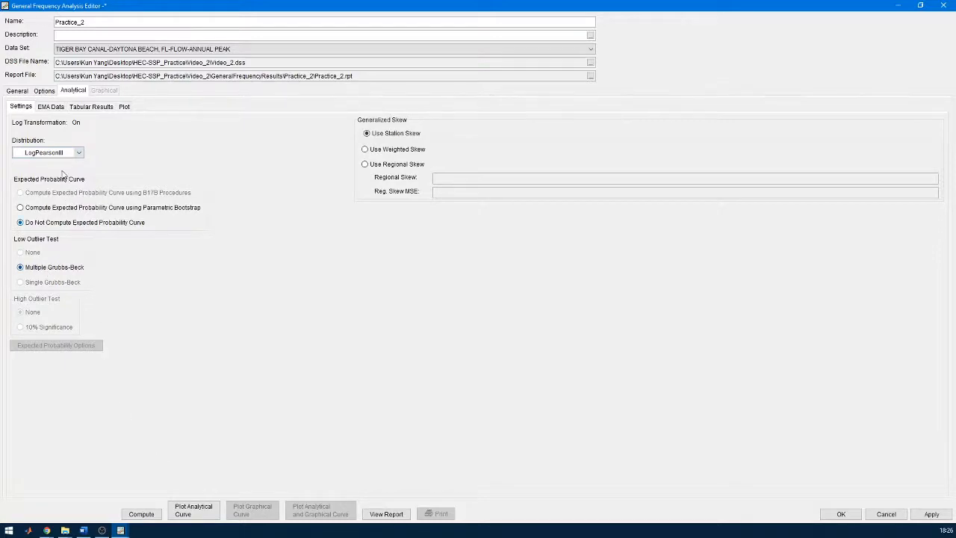
Step: Check the EMA data, tabular results and embedded plot, and recompute Practice_2 with the LogPearsonIII settings
{"action": "left_click", "coordinate": [52, 108]}
{"action": "left_click", "coordinate": [82, 106]}
{"action": "left_click", "coordinate": [124, 107]}
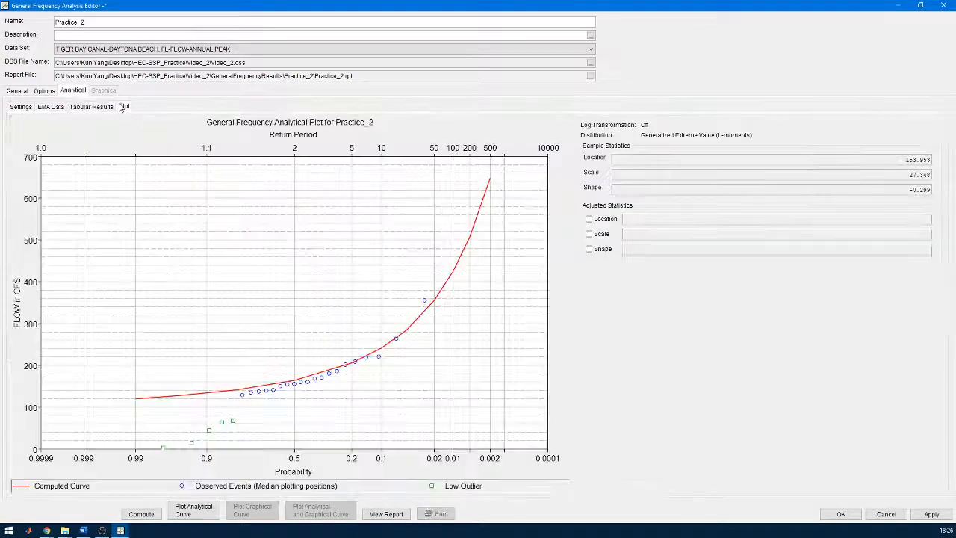
{"action": "left_click", "coordinate": [82, 107]}
{"action": "left_click", "coordinate": [21, 107]}
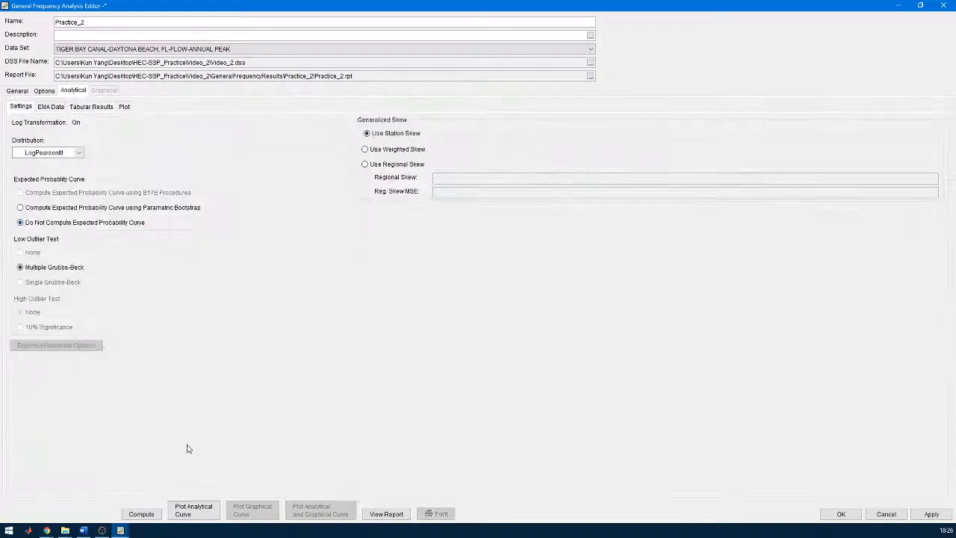
{"action": "left_click", "coordinate": [152, 511]}
{"action": "left_click", "coordinate": [493, 297]}
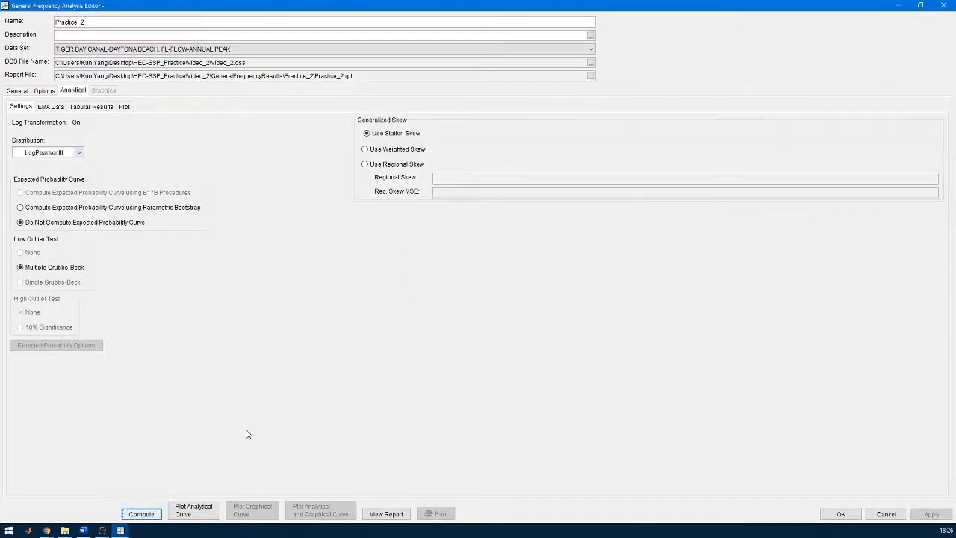
Step: Plot the LogPearsonIII analytical curve in a maximized window, close it, and review the tabular results and embedded plot
{"action": "left_click", "coordinate": [195, 508]}
{"action": "double_click", "coordinate": [589, 143]}
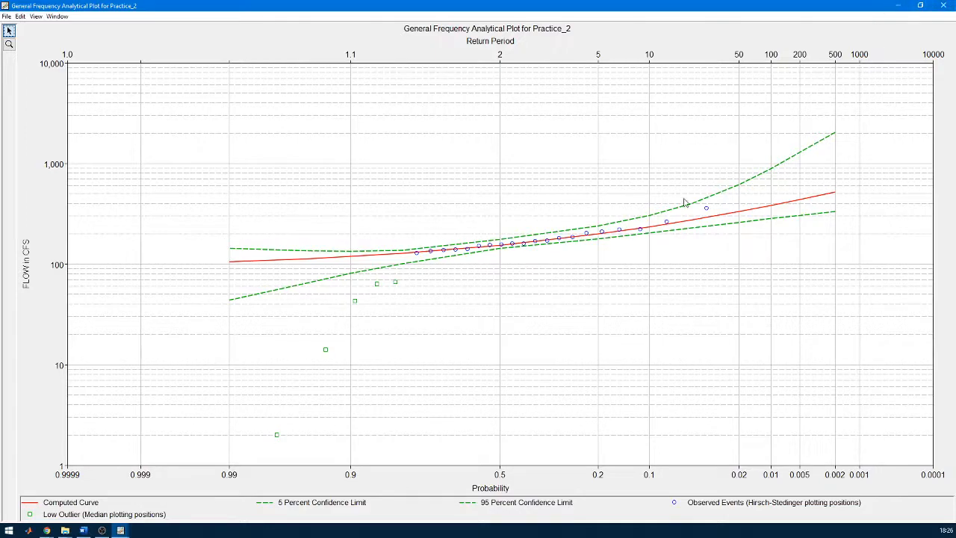
{"action": "left_click", "coordinate": [943, 5]}
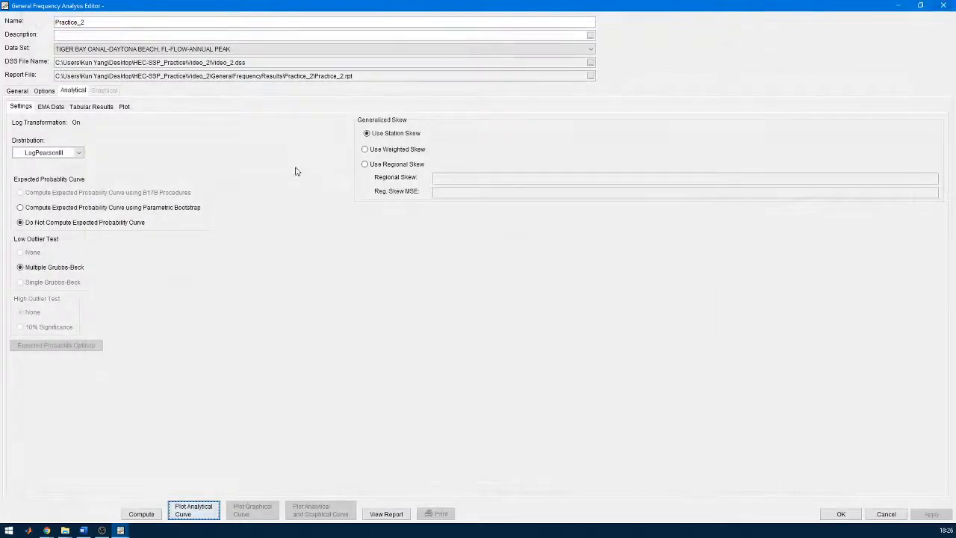
{"action": "left_click", "coordinate": [105, 107]}
{"action": "left_click", "coordinate": [123, 107]}
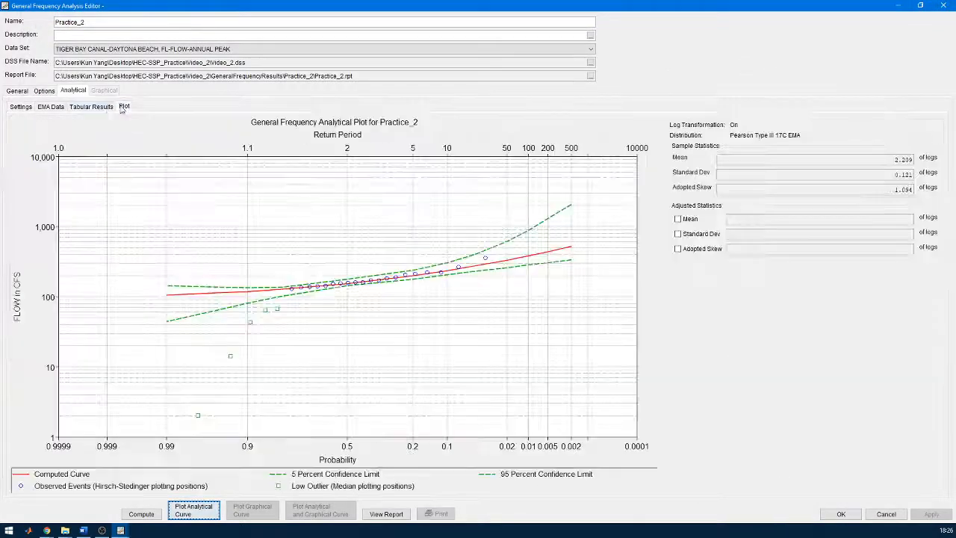
Step: Switch Practice_2 to the Graphical / Empirical distribution without log transform, check the options, and open the graphical settings
{"action": "left_click", "coordinate": [17, 90]}
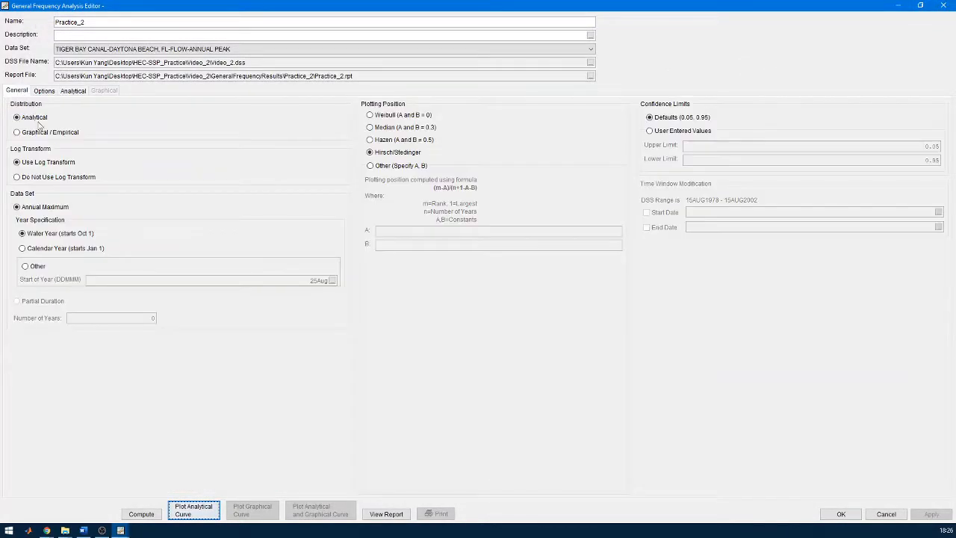
{"action": "left_click", "coordinate": [47, 133]}
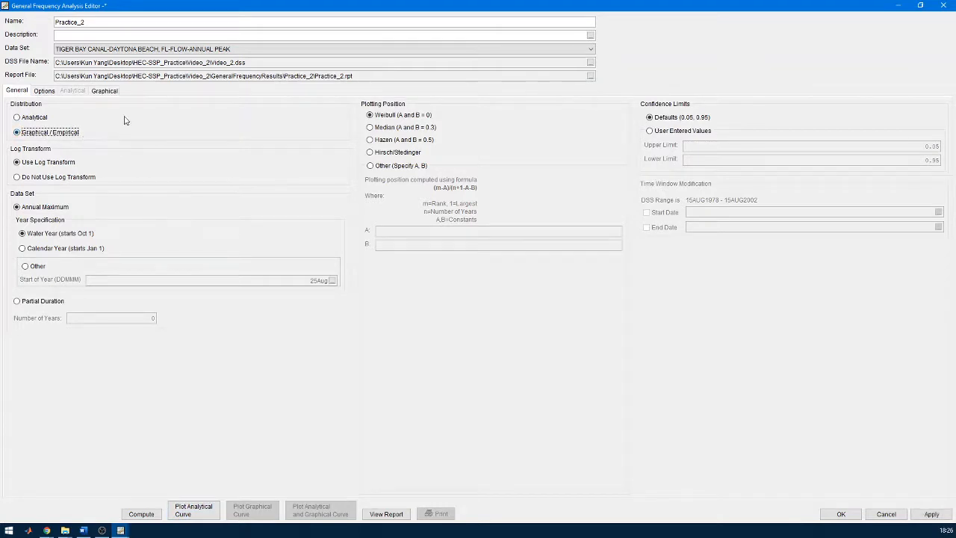
{"action": "left_click", "coordinate": [71, 177]}
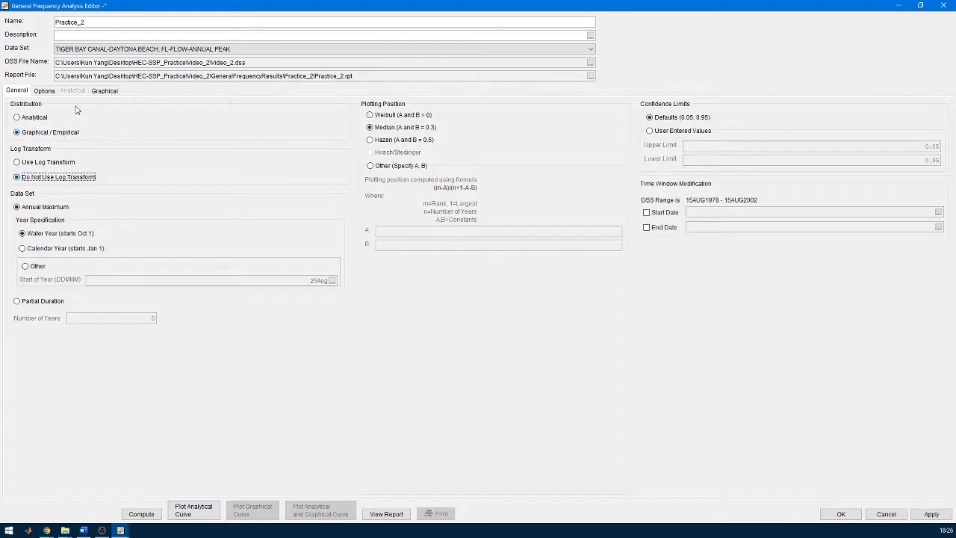
{"action": "left_click", "coordinate": [44, 90]}
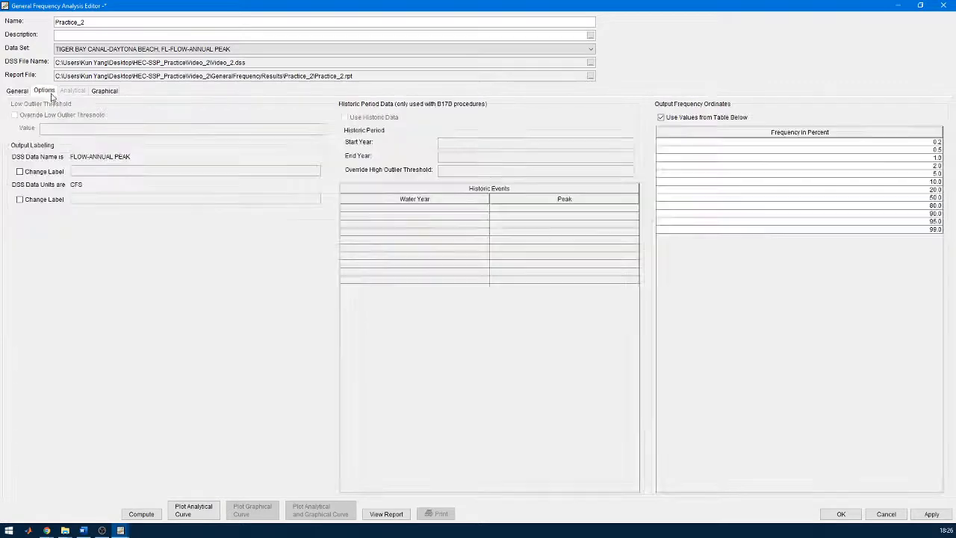
{"action": "left_click", "coordinate": [100, 91]}
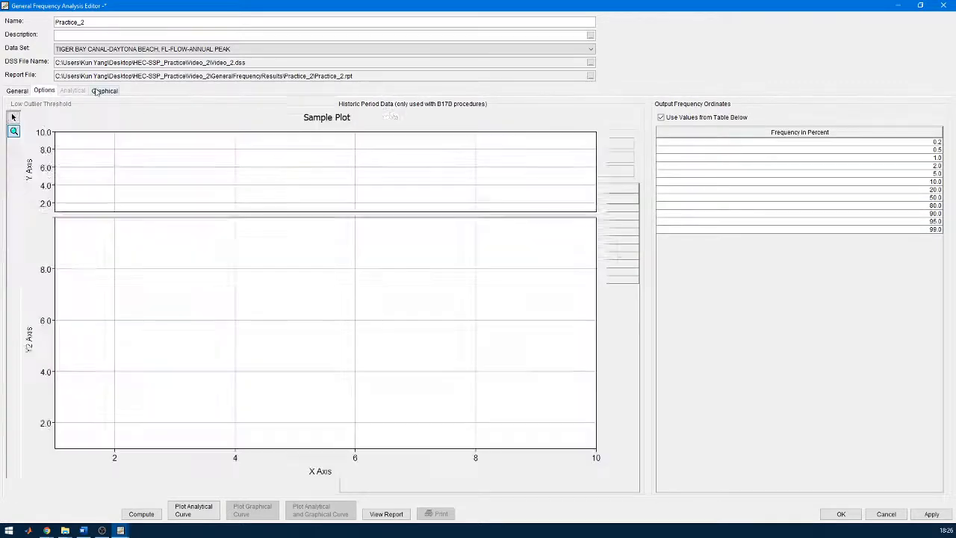
Step: Set the data type to Flow, the axis to Log (All Events) and confidence limits to Compute Using Order Statistics, and try computing
{"action": "left_click", "coordinate": [637, 139]}
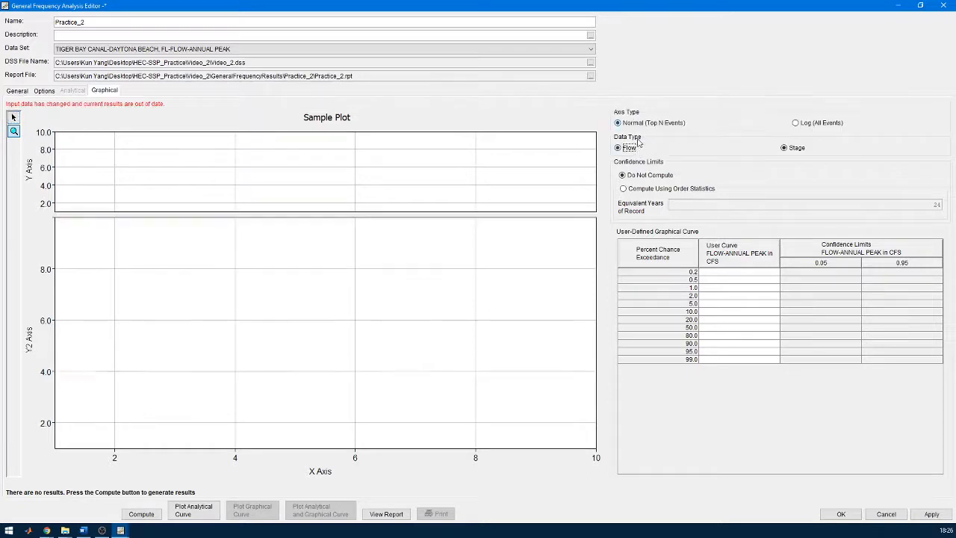
{"action": "left_click", "coordinate": [796, 122]}
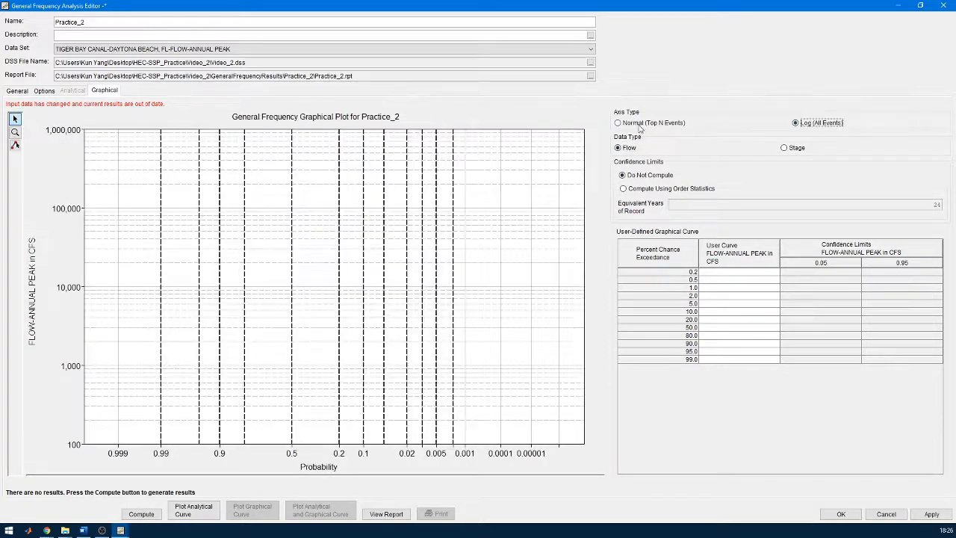
{"action": "left_click", "coordinate": [647, 191]}
{"action": "left_click", "coordinate": [891, 200]}
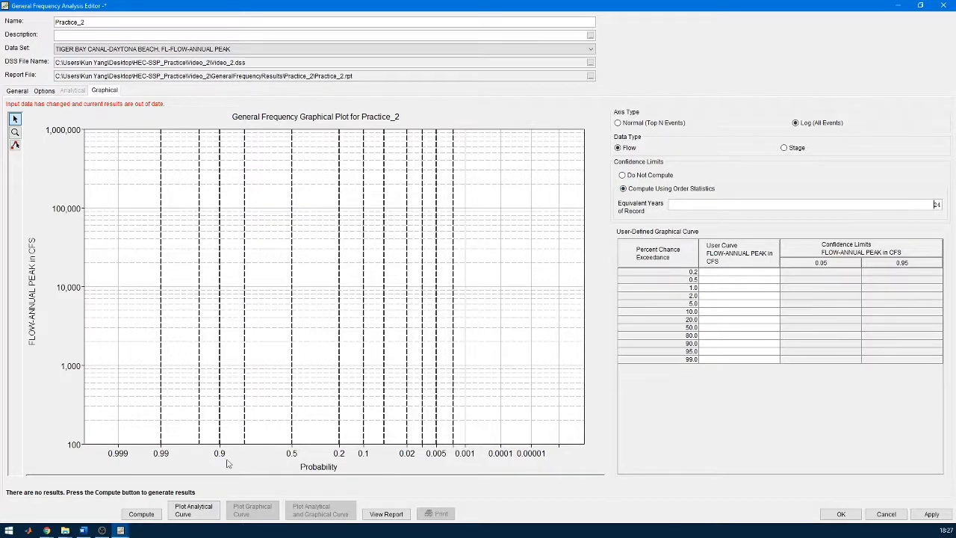
{"action": "left_click", "coordinate": [142, 514]}
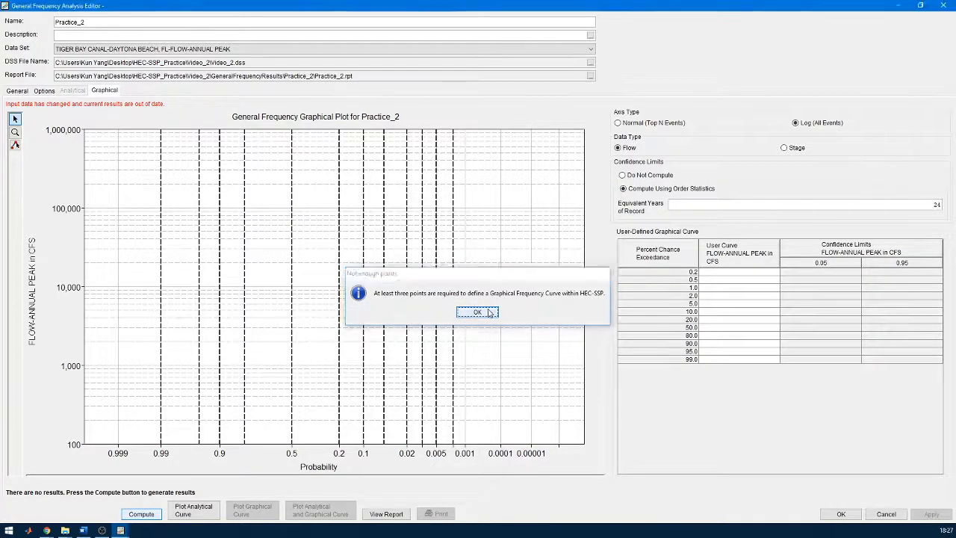
{"action": "left_click", "coordinate": [490, 312]}
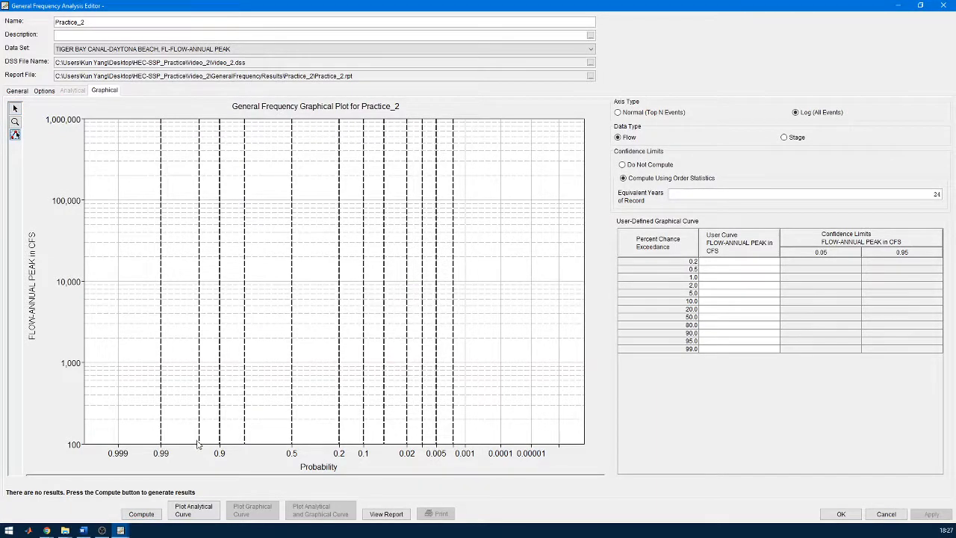
Step: Draw a user curve on the graphical plot rising from about 118 to 416 CFS and try to compute it
{"action": "left_click", "coordinate": [161, 441]}
{"action": "left_click", "coordinate": [340, 429]}
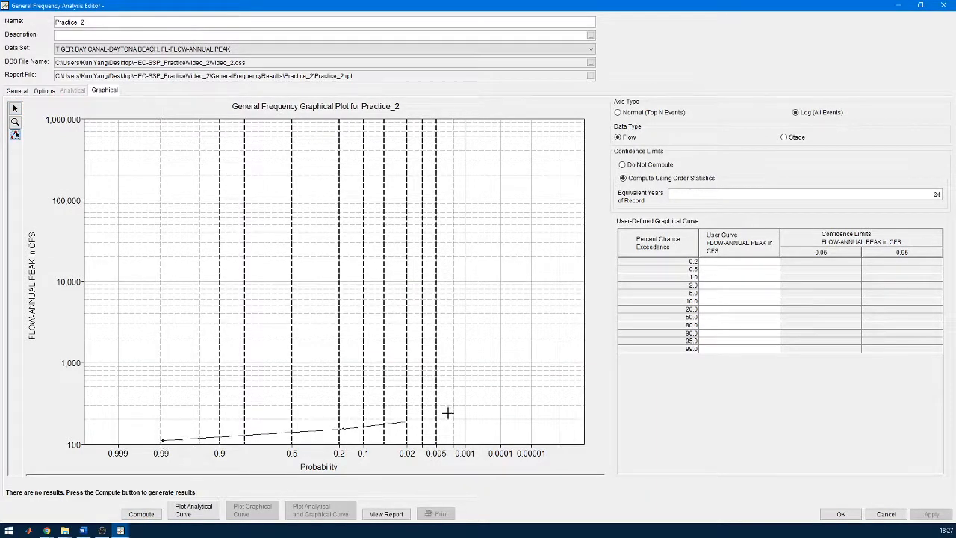
{"action": "double_click", "coordinate": [497, 382]}
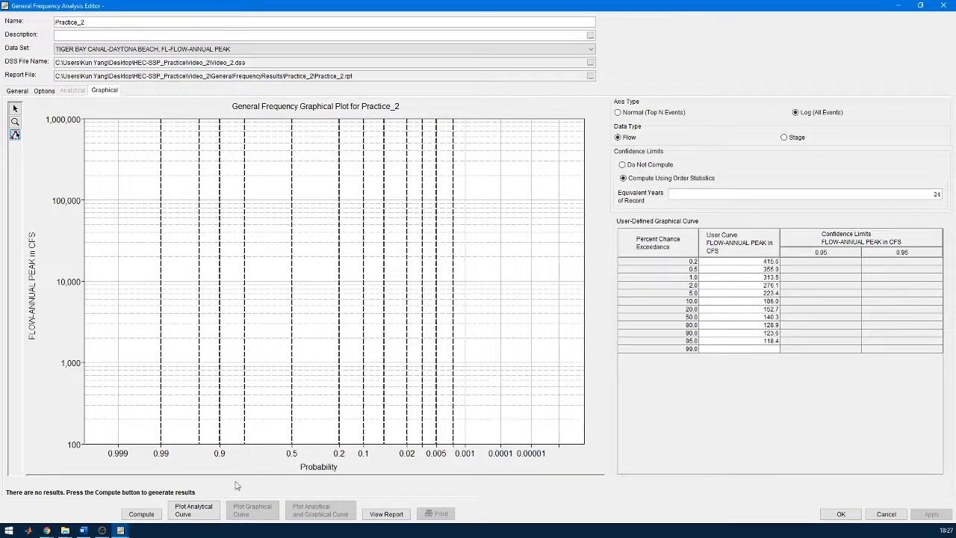
{"action": "left_click", "coordinate": [141, 514]}
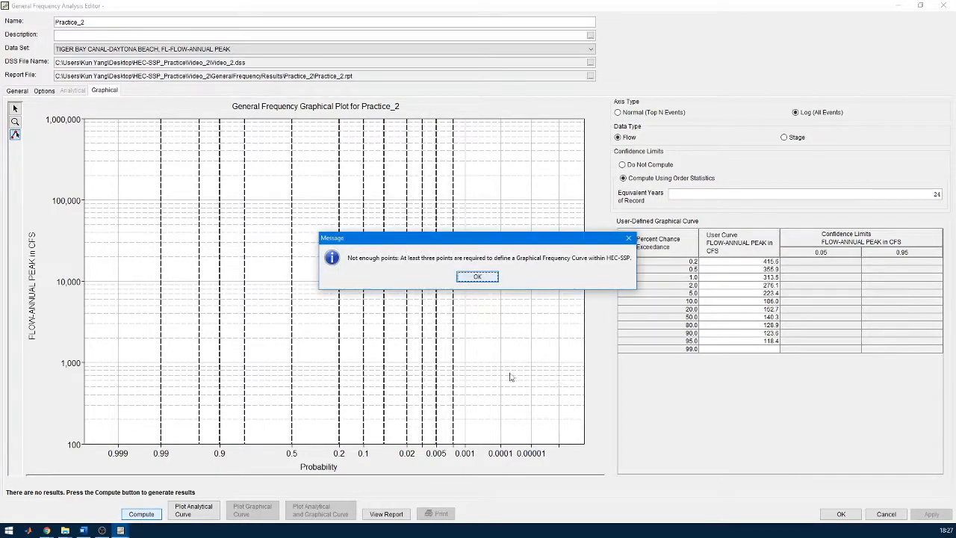
{"action": "left_click", "coordinate": [481, 277]}
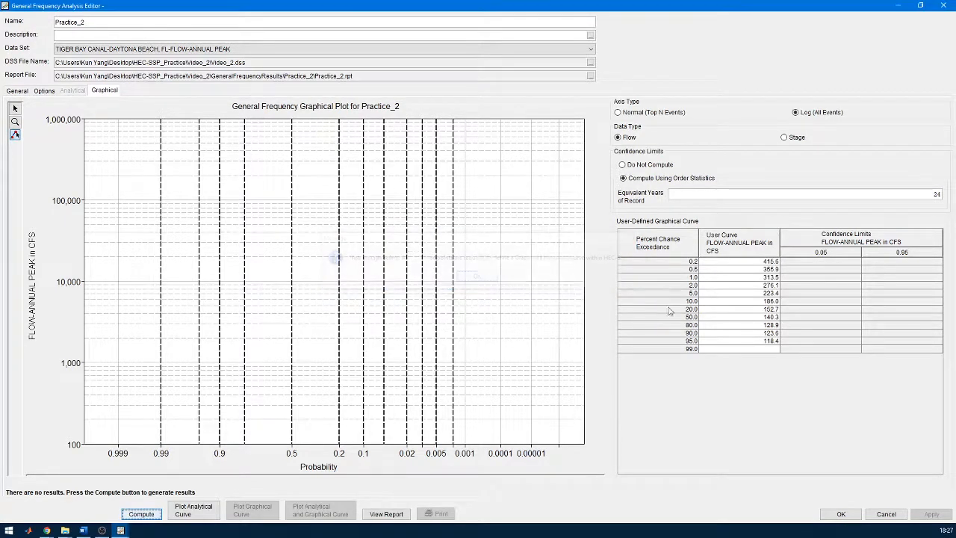
Step: Recompute the graphical analysis with the Normal (Top N Events) axis and a redrawn user curve rising from about 114 to 483 CFS
{"action": "left_click", "coordinate": [750, 332]}
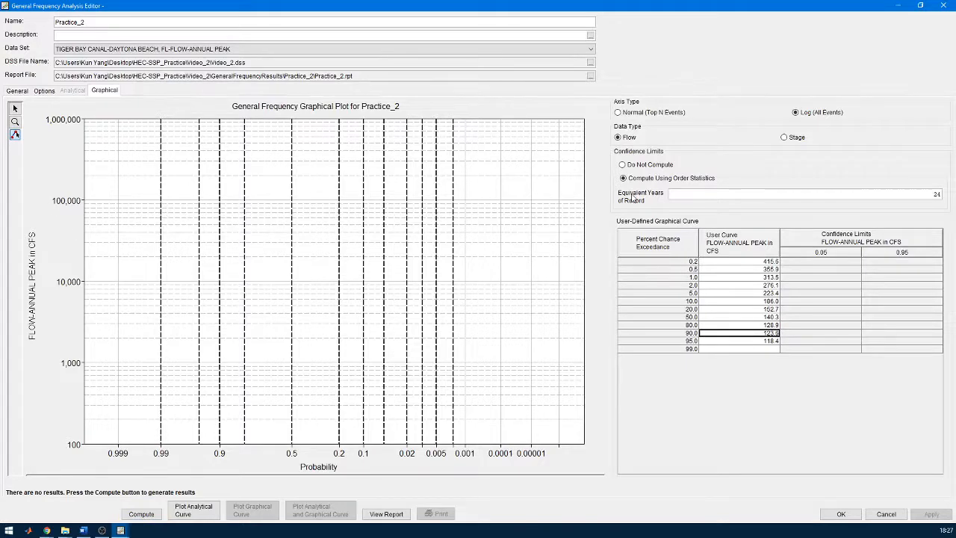
{"action": "left_click", "coordinate": [628, 112]}
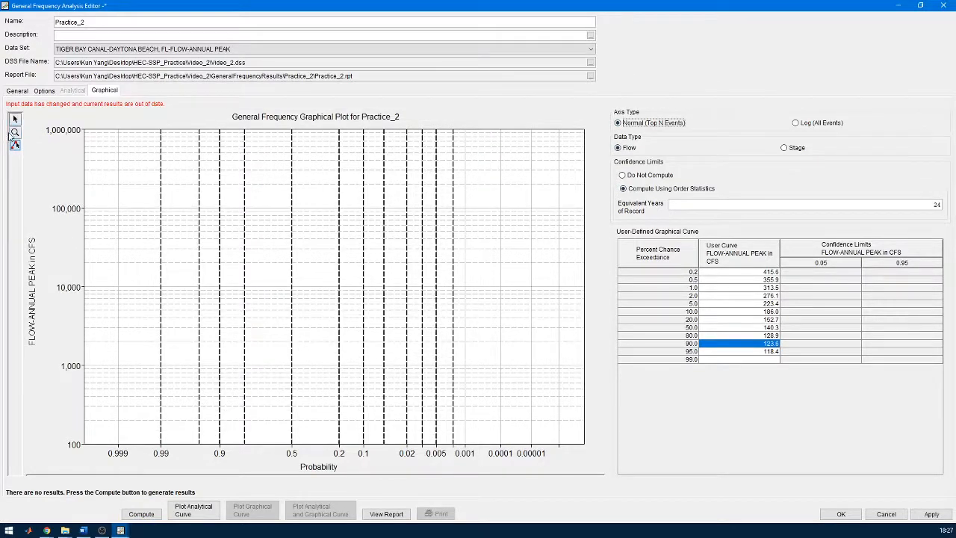
{"action": "left_click", "coordinate": [15, 145]}
{"action": "left_click", "coordinate": [152, 441]}
{"action": "left_click", "coordinate": [354, 416]}
{"action": "double_click", "coordinate": [491, 380]}
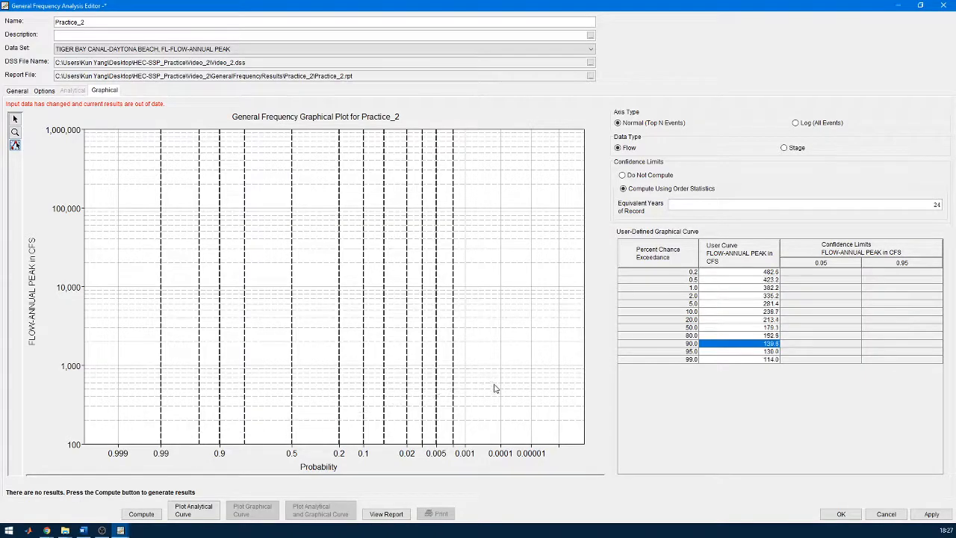
{"action": "left_click", "coordinate": [141, 514]}
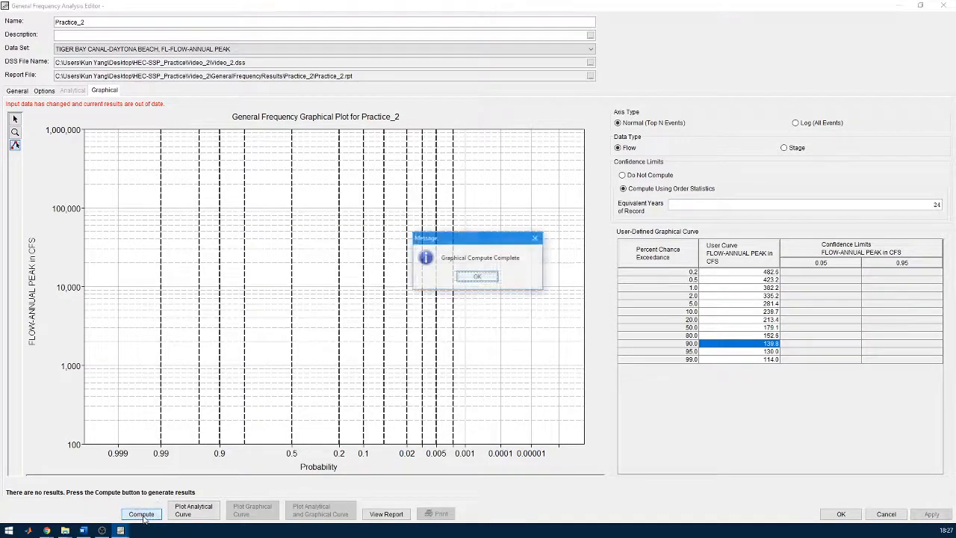
{"action": "left_click", "coordinate": [477, 277]}
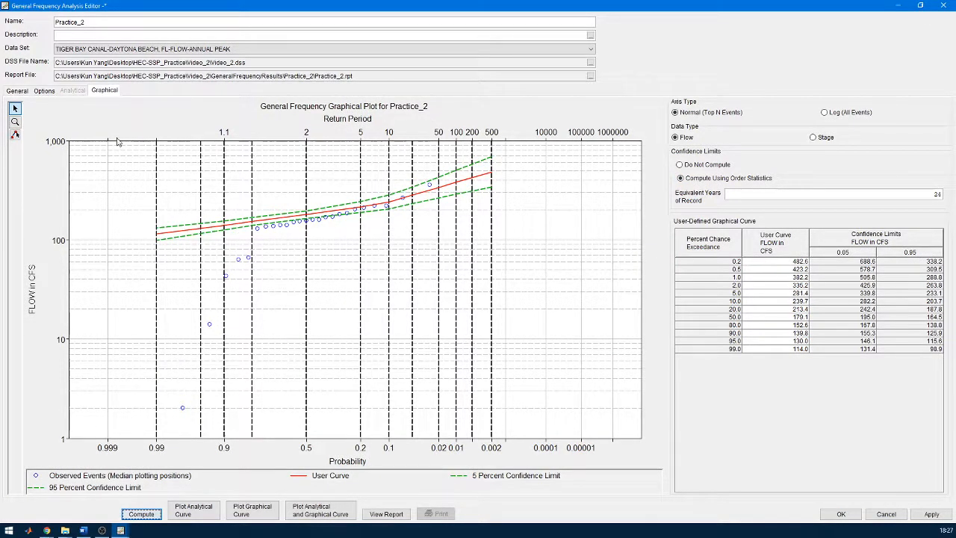
Step: Redraw the user curve along the observed events, from about 36 CFS at 90 percent to 467 CFS at 1 percent exceedance
{"action": "left_click", "coordinate": [15, 135]}
{"action": "left_click", "coordinate": [217, 294]}
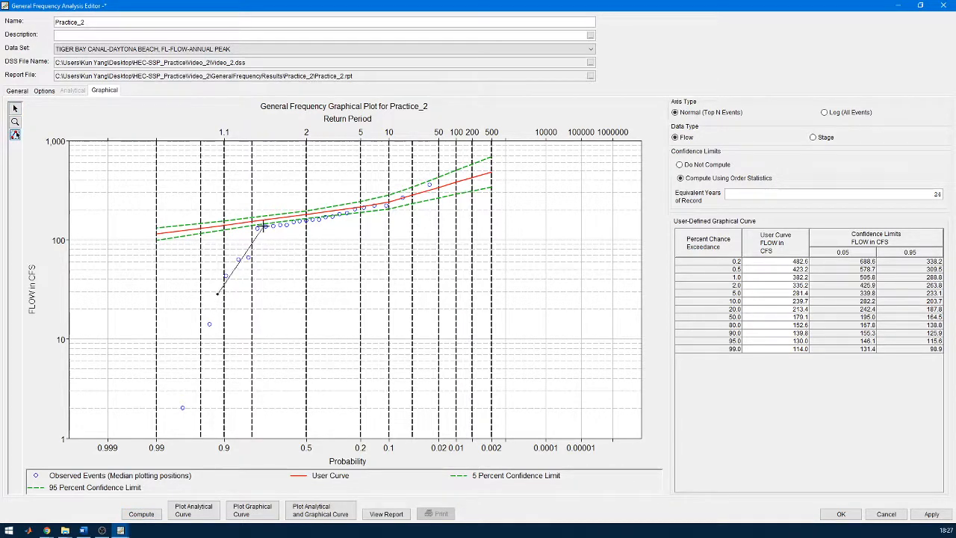
{"action": "left_click", "coordinate": [261, 226]}
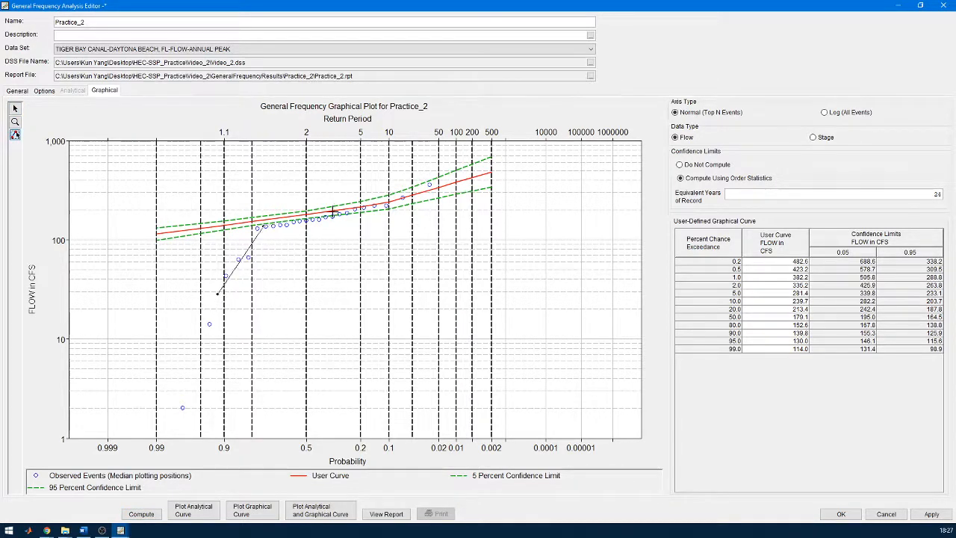
{"action": "double_click", "coordinate": [468, 170]}
Step: Clear the user curve values at 95 and 99 percent exceedance and try to compute the graphical curve
{"action": "left_click", "coordinate": [794, 341]}
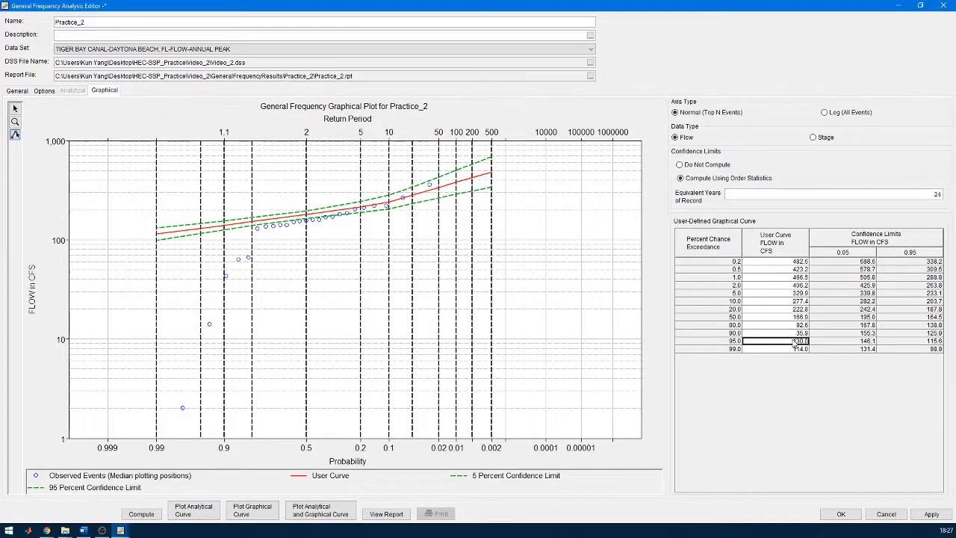
{"action": "key", "text": "Delete"}
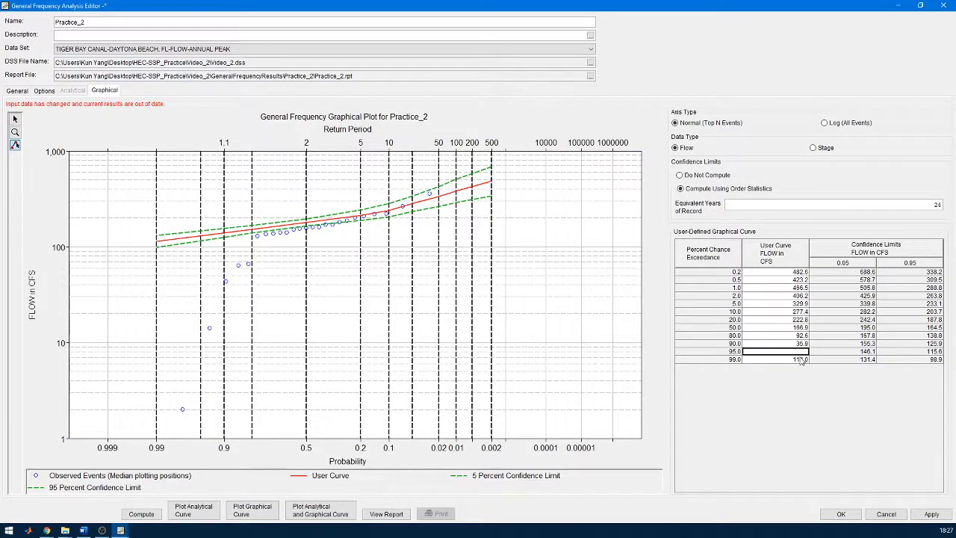
{"action": "left_click", "coordinate": [803, 360]}
{"action": "key", "text": "Delete"}
{"action": "left_click", "coordinate": [800, 353]}
{"action": "left_click_drag", "start_coordinate": [797, 274], "coordinate": [803, 346]}
{"action": "left_click", "coordinate": [801, 352]}
{"action": "left_click", "coordinate": [142, 514]}
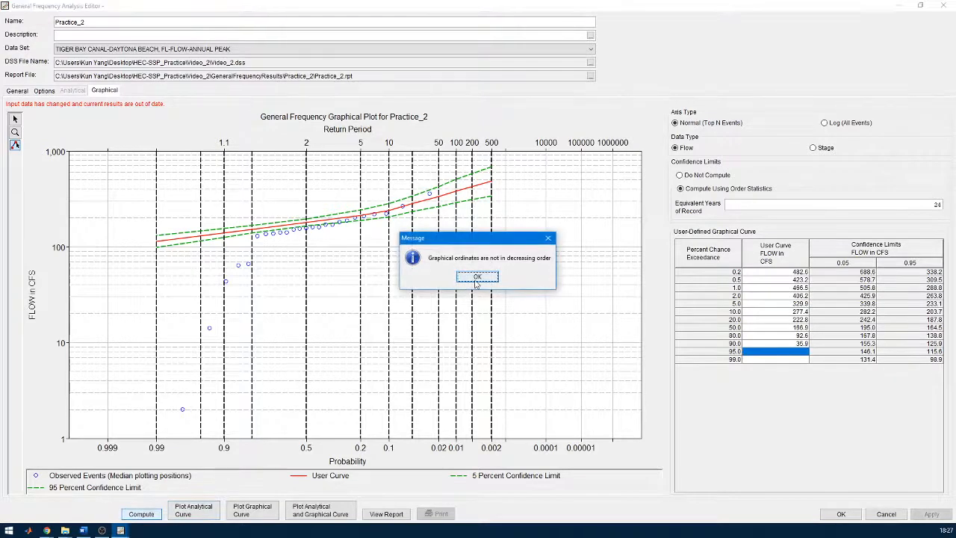
{"action": "left_click", "coordinate": [478, 276]}
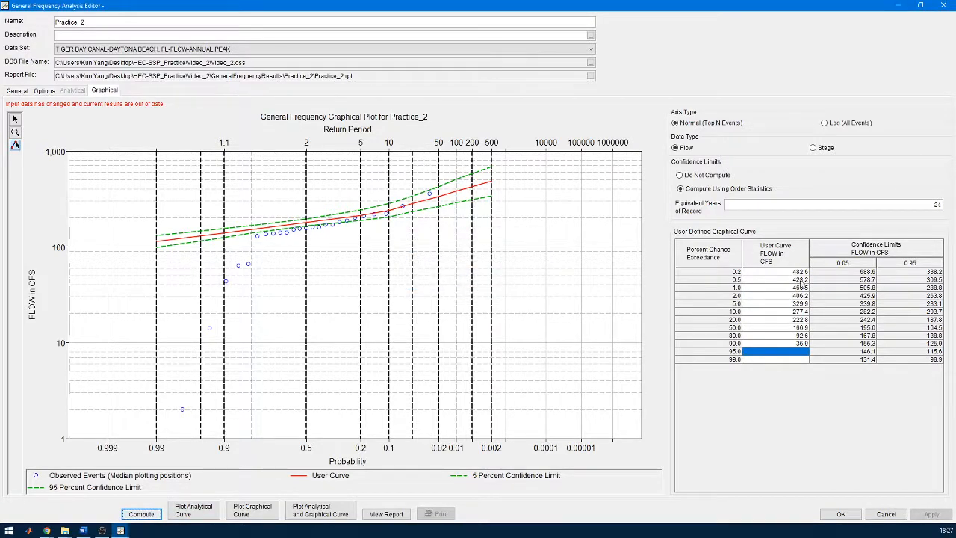
Step: Set the user curve flow at 0.5 percent exceedance to 470 CFS and recompute the graphical curve
{"action": "left_click", "coordinate": [805, 280]}
{"action": "double_click", "coordinate": [803, 281]}
{"action": "left_click", "coordinate": [796, 280]}
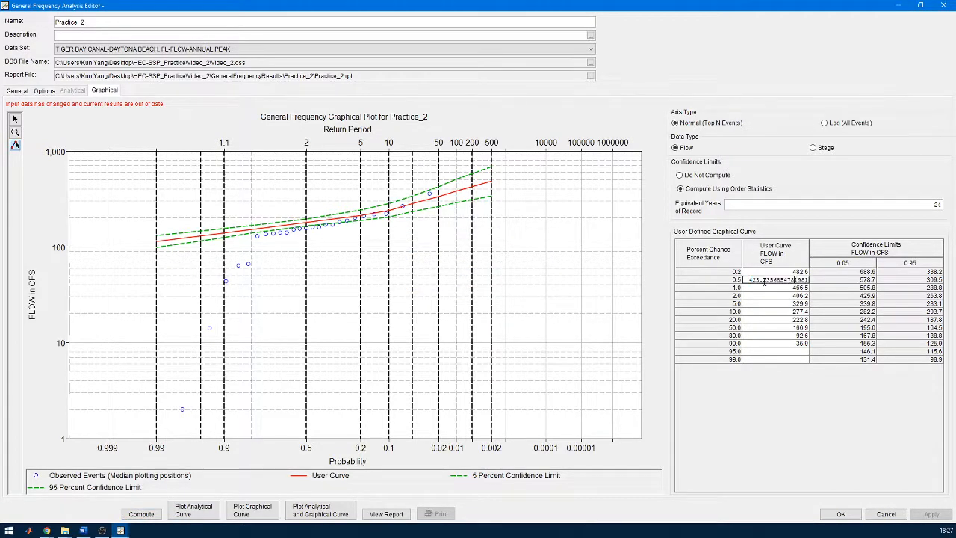
{"action": "left_click_drag", "start_coordinate": [752, 281], "coordinate": [864, 278]}
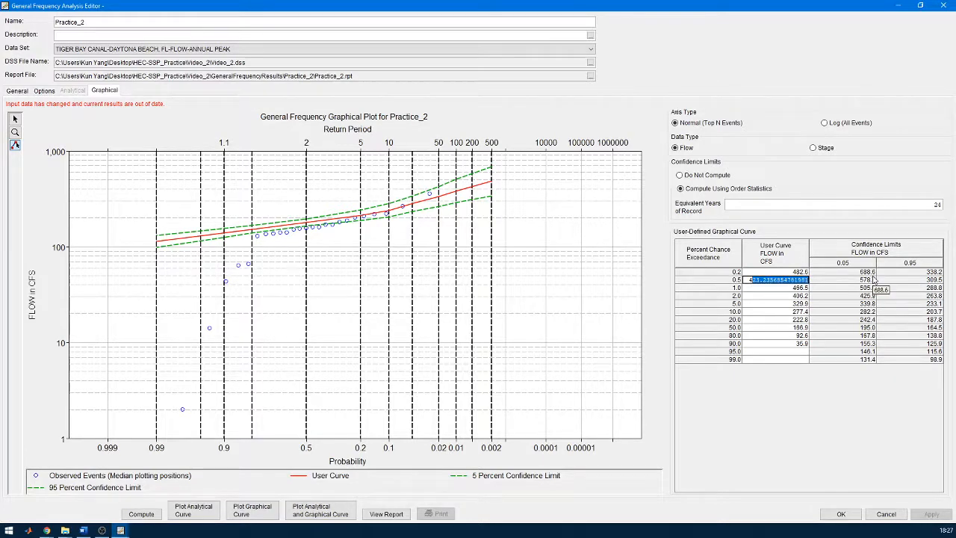
{"action": "type", "text": "70"}
{"action": "left_click", "coordinate": [792, 297]}
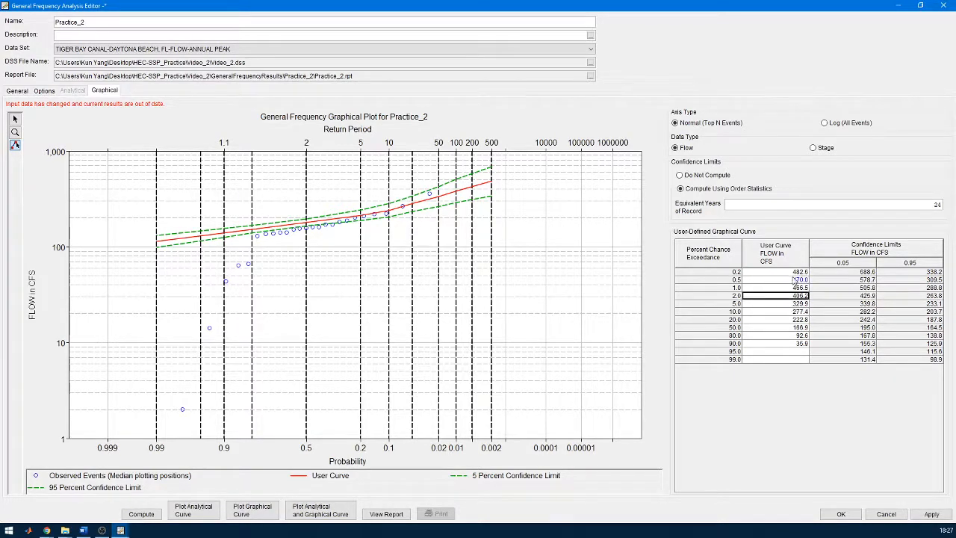
{"action": "left_click", "coordinate": [795, 280]}
{"action": "left_click", "coordinate": [142, 514]}
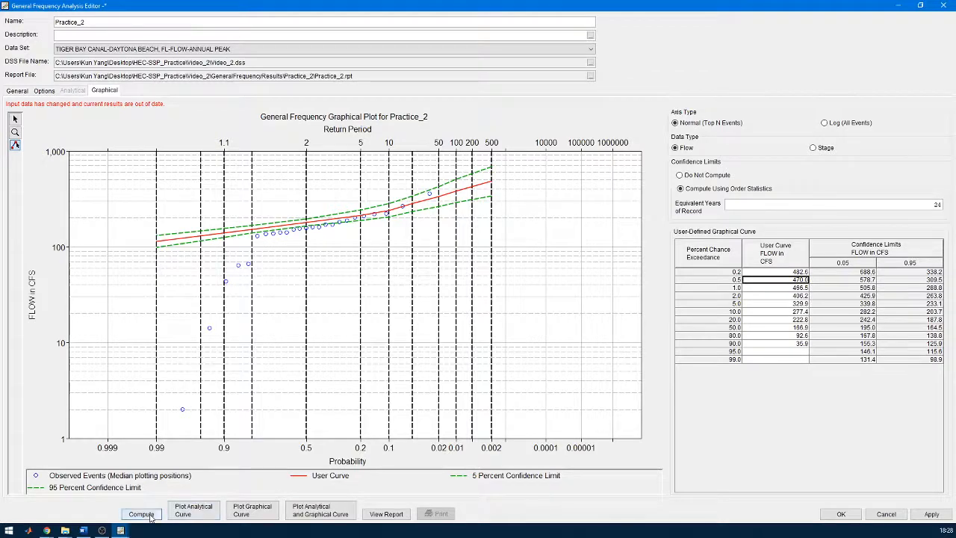
{"action": "left_click", "coordinate": [475, 287]}
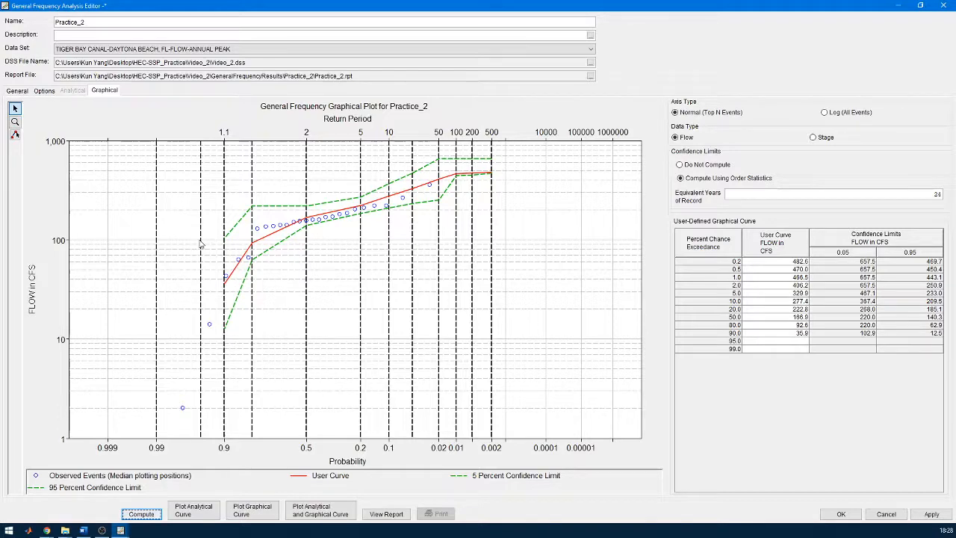
Step: Review the options, general settings and graphical plot, and switch the distribution type back to Analytical
{"action": "left_click", "coordinate": [44, 91]}
{"action": "left_click", "coordinate": [22, 92]}
{"action": "left_click", "coordinate": [106, 90]}
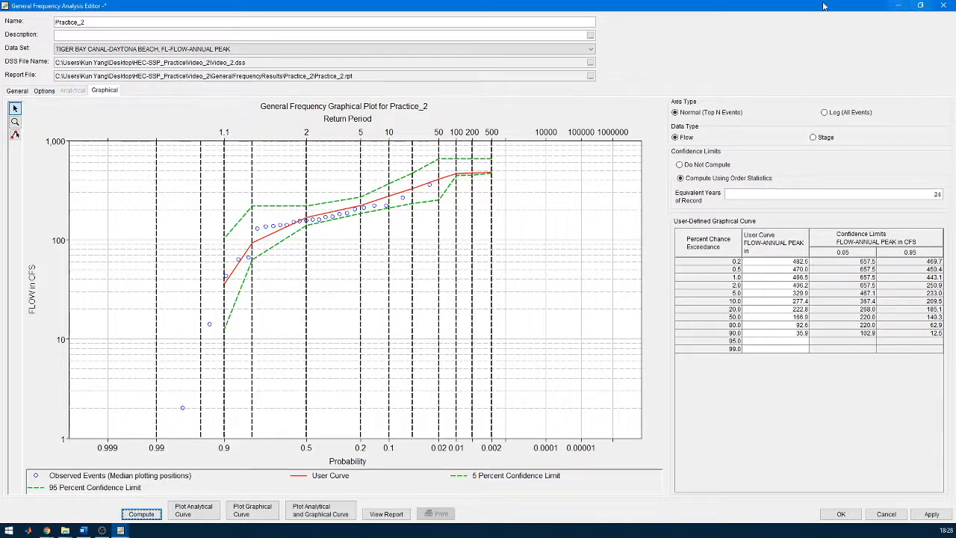
{"action": "left_click", "coordinate": [44, 90]}
{"action": "left_click", "coordinate": [16, 90]}
{"action": "left_click", "coordinate": [33, 117]}
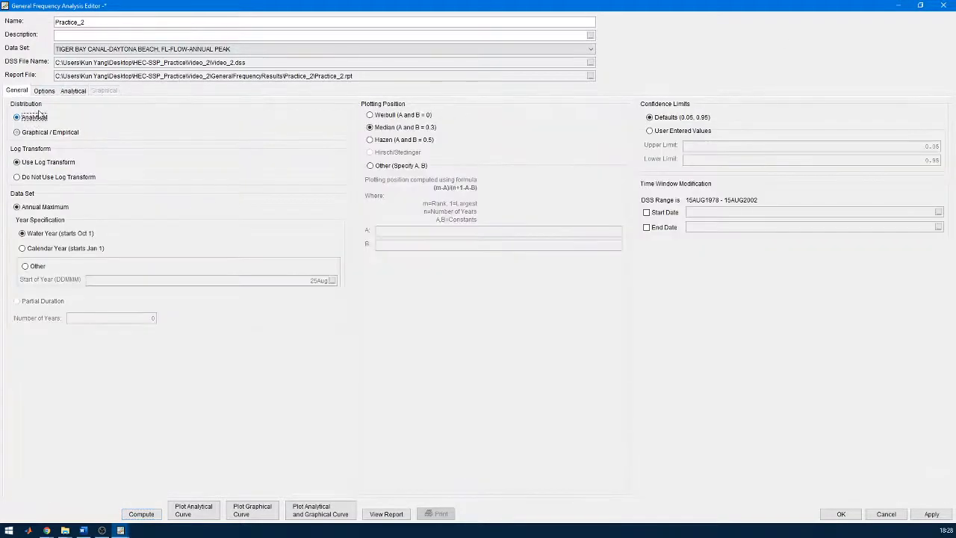
Step: Try the LogNormal and product-moment LogPearsonIII distributions for Practice_2, settle on EMA LogPearsonIII, and close the General Frequency Analysis Editor
{"action": "left_click", "coordinate": [73, 91]}
{"action": "left_click", "coordinate": [44, 90]}
{"action": "left_click", "coordinate": [73, 91]}
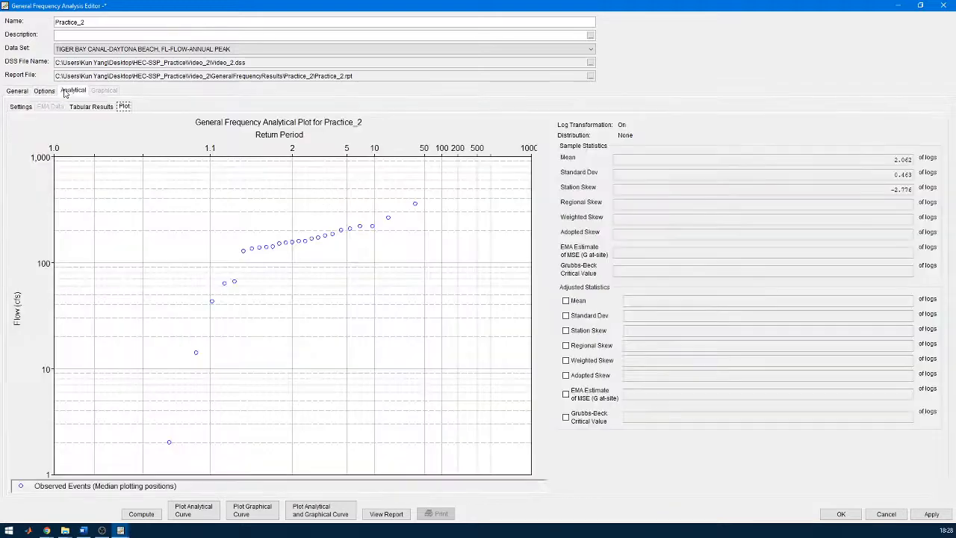
{"action": "left_click", "coordinate": [20, 106]}
{"action": "left_click", "coordinate": [63, 152]}
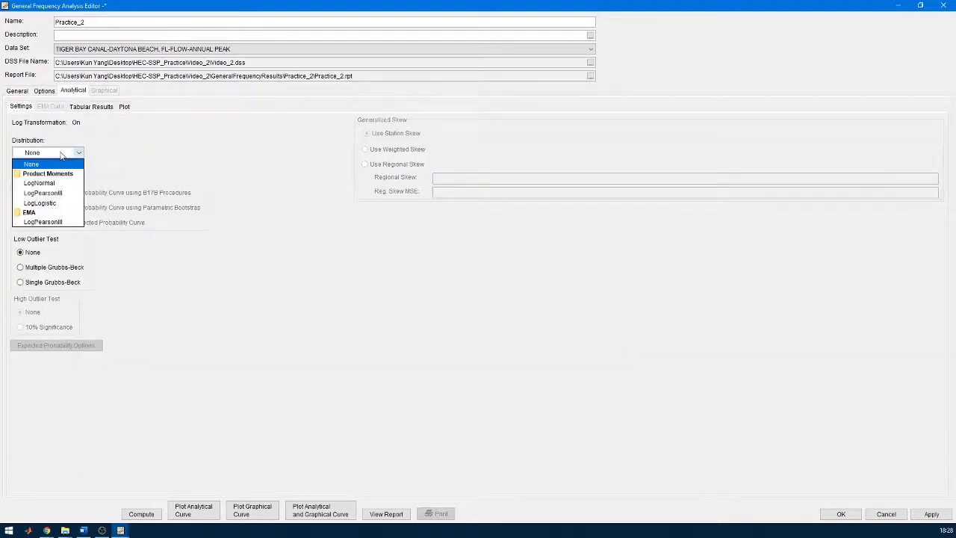
{"action": "left_click", "coordinate": [52, 183]}
{"action": "left_click", "coordinate": [68, 154]}
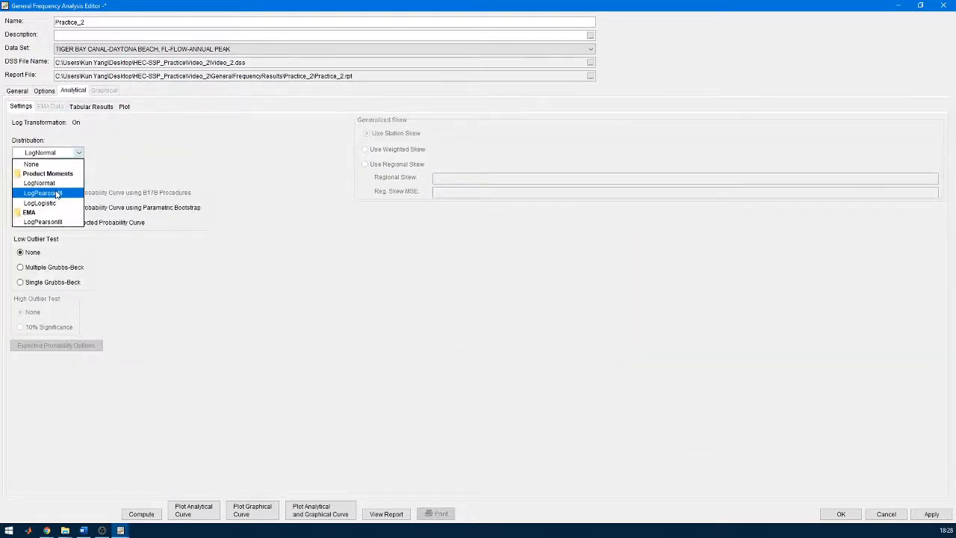
{"action": "left_click", "coordinate": [43, 193]}
{"action": "left_click", "coordinate": [46, 152]}
{"action": "left_click", "coordinate": [53, 221]}
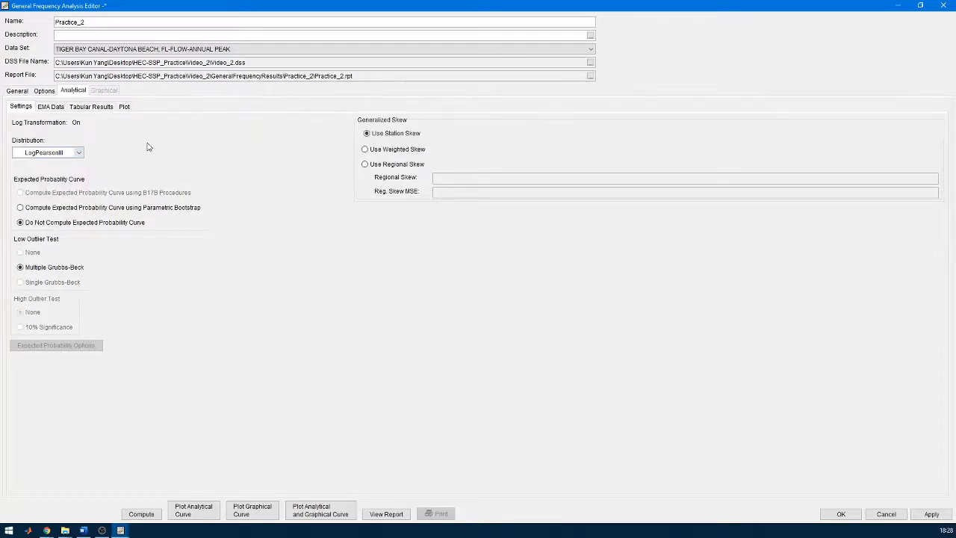
{"action": "left_click", "coordinate": [945, 6]}
Step: Create a new volume frequency analysis named Practice_3
{"action": "left_click", "coordinate": [91, 16]}
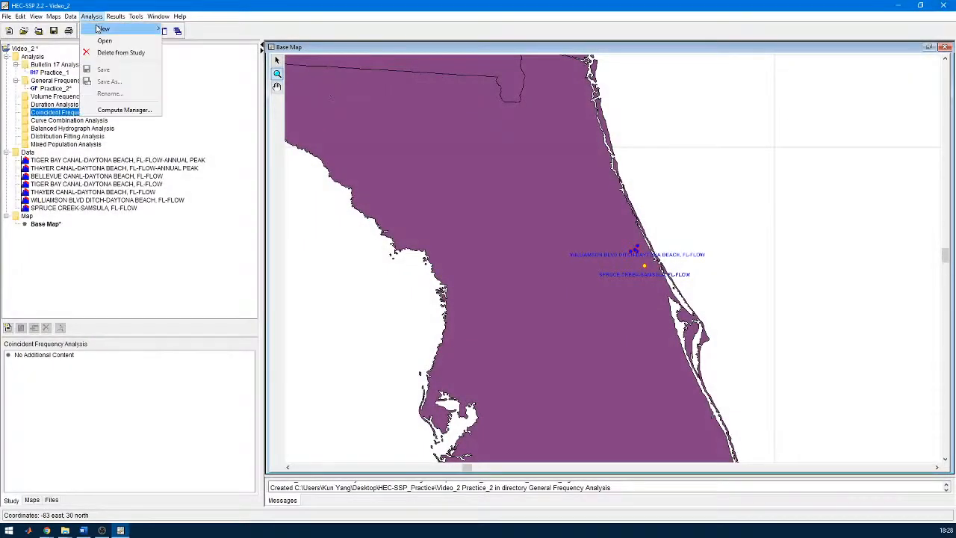
{"action": "mouse_move", "coordinate": [105, 28]}
{"action": "left_click", "coordinate": [211, 50]}
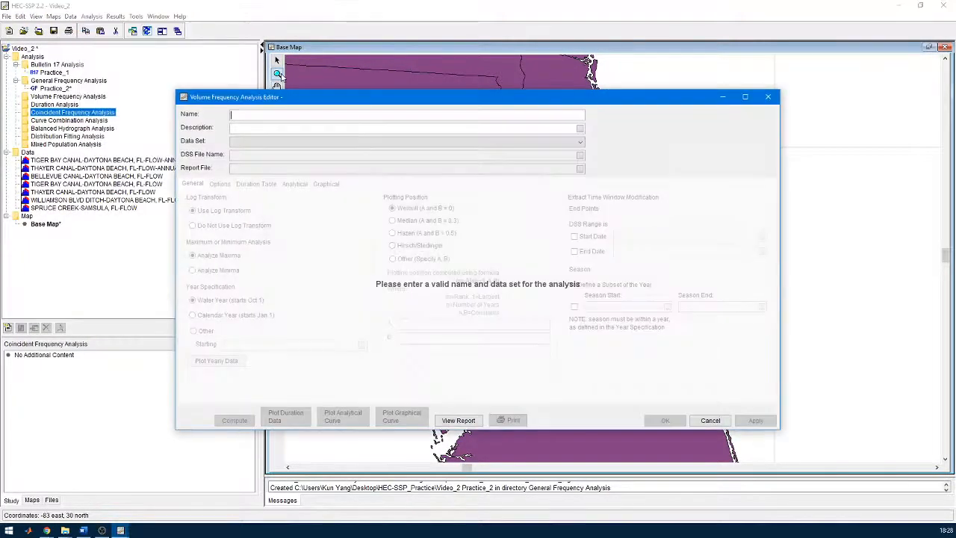
{"action": "type", "text": "Practice"}
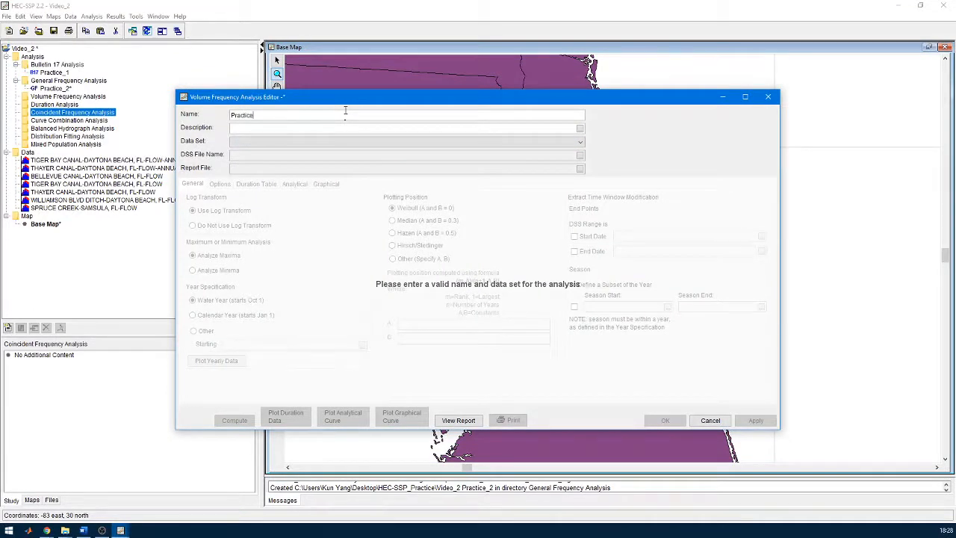
{"action": "type", "text": "_3"}
Step: Assign the TIGER BAY CANAL-DAYTONA BEACH, FL-FLOW data set to Practice_3
{"action": "left_click", "coordinate": [361, 147]}
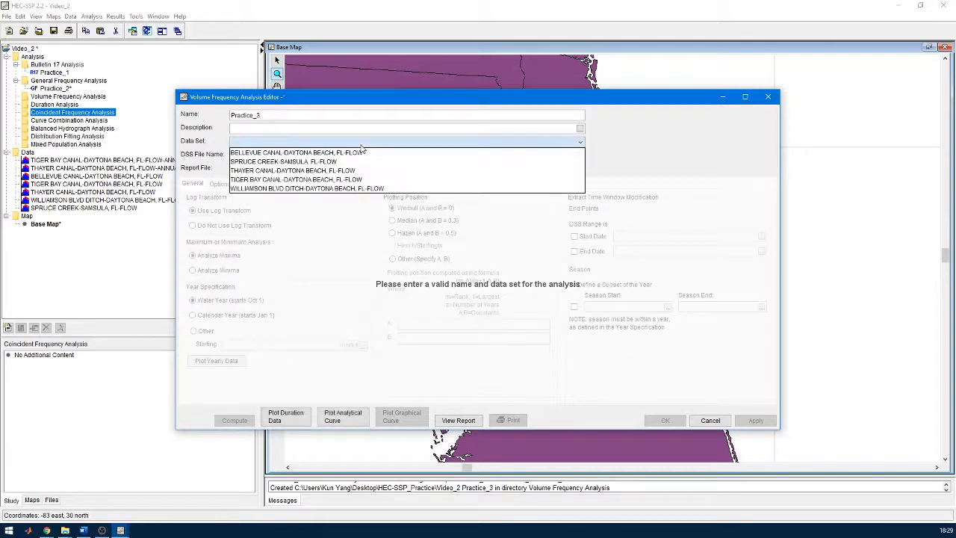
{"action": "left_click", "coordinate": [364, 148]}
{"action": "left_click", "coordinate": [364, 147]}
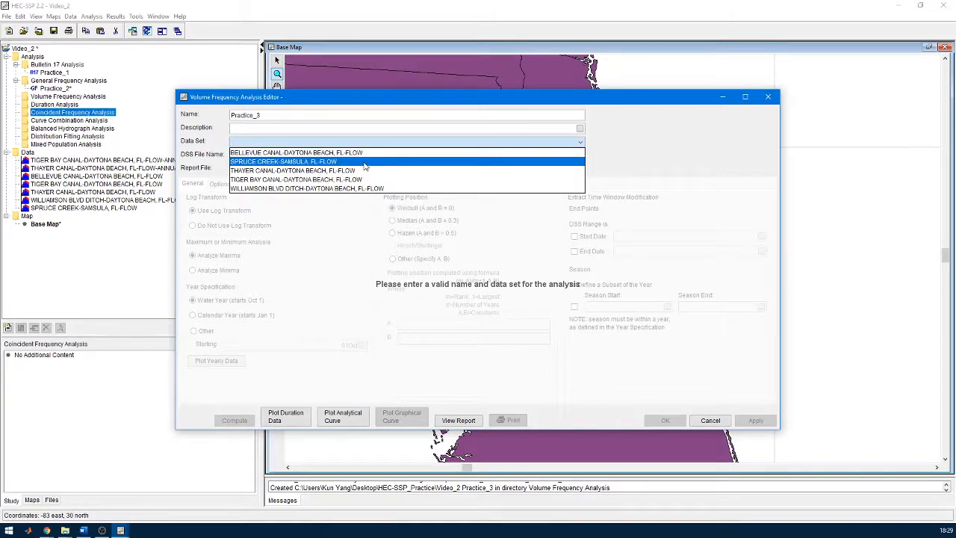
{"action": "left_click", "coordinate": [365, 163]}
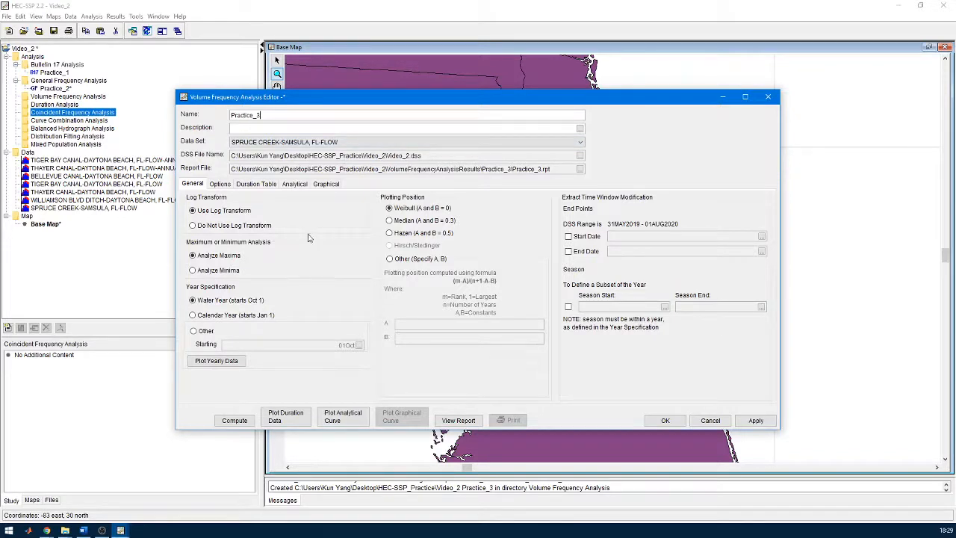
{"action": "left_click", "coordinate": [307, 142]}
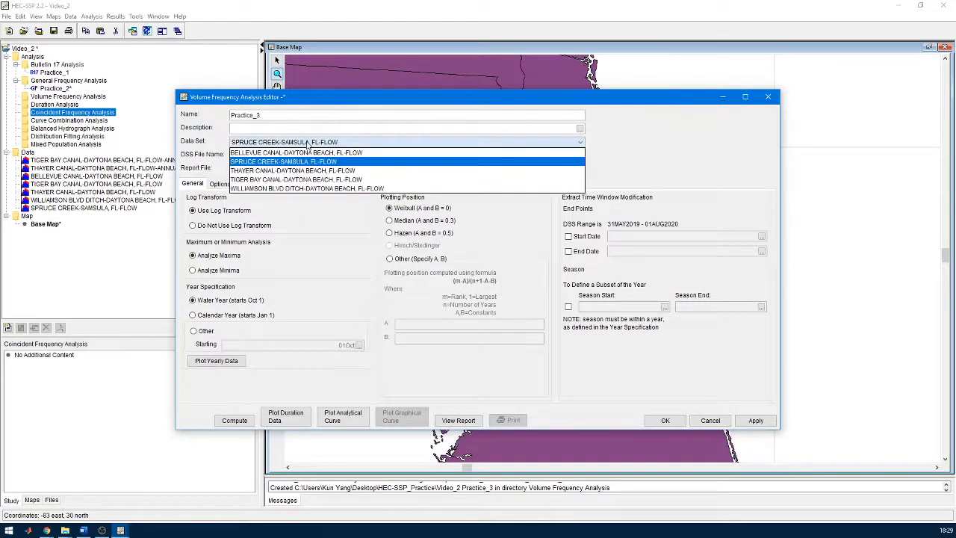
{"action": "left_click", "coordinate": [309, 180]}
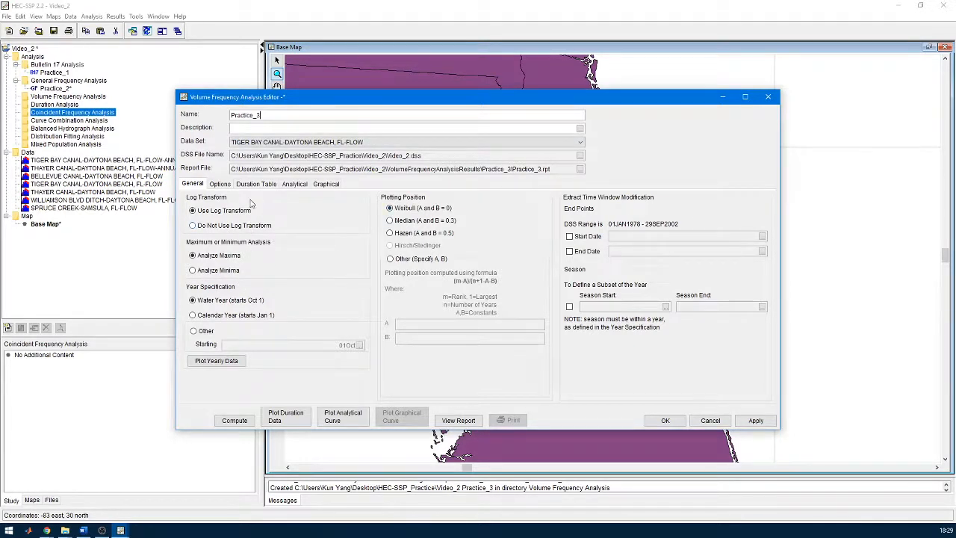
Step: Look over the options, duration table, analytical, graphical and general settings of Practice_3 with the editor maximized
{"action": "left_click", "coordinate": [223, 186]}
{"action": "left_click", "coordinate": [258, 185]}
{"action": "left_click", "coordinate": [284, 185]}
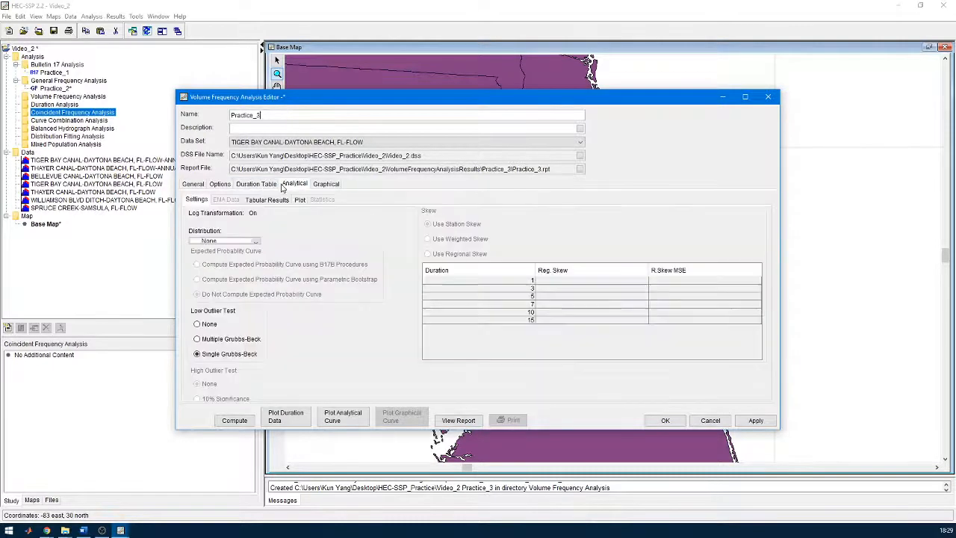
{"action": "left_click", "coordinate": [324, 185]}
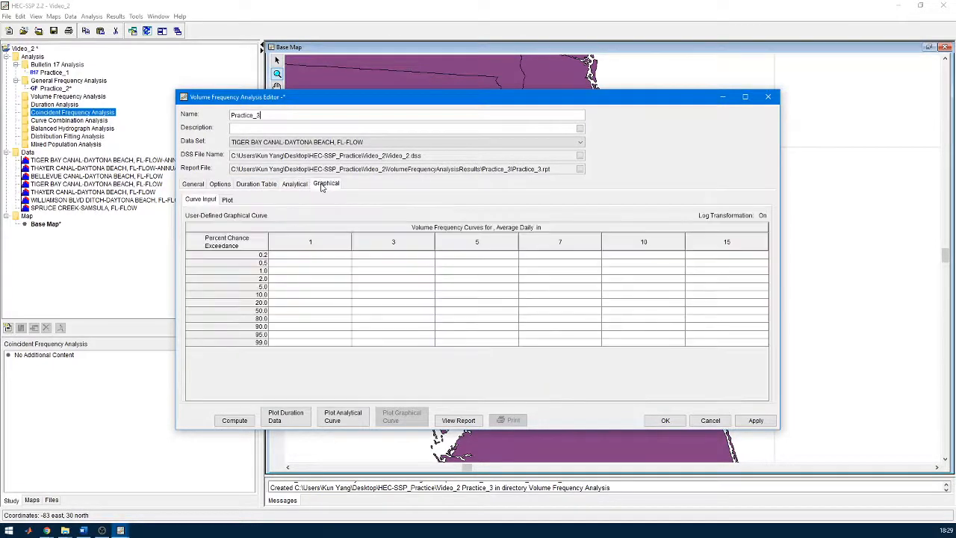
{"action": "double_click", "coordinate": [460, 98]}
{"action": "left_click", "coordinate": [17, 91]}
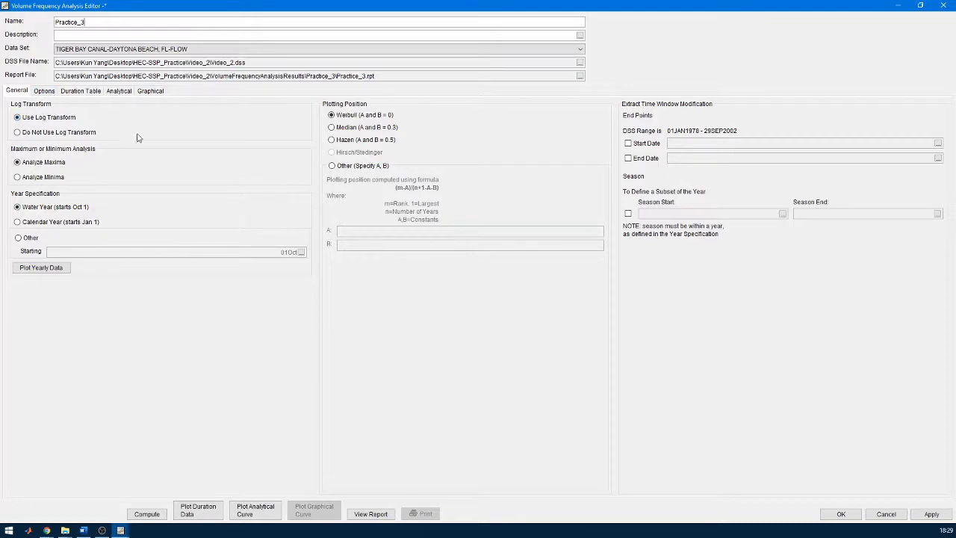
Step: Allow changes to the default flow durations and delete the 15-day duration row
{"action": "left_click", "coordinate": [44, 91]}
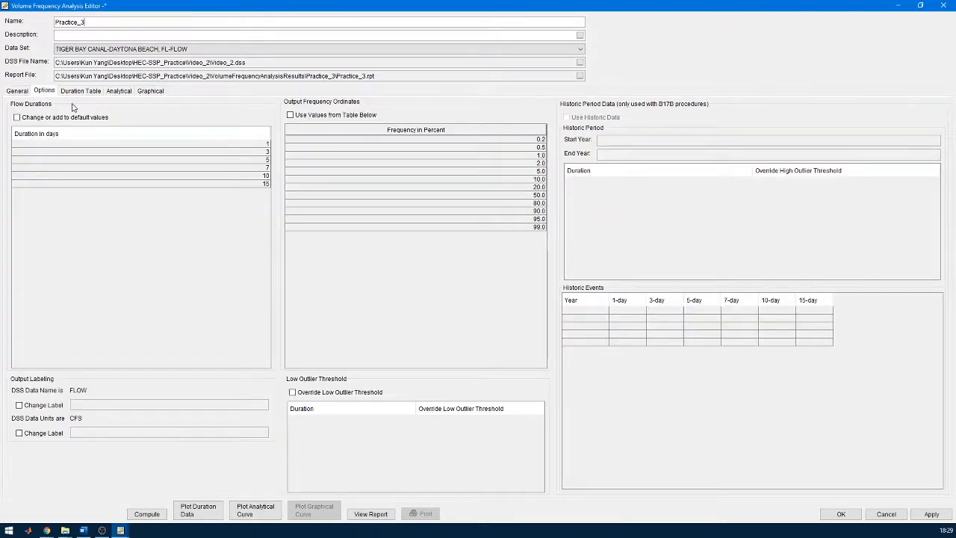
{"action": "left_click", "coordinate": [256, 145]}
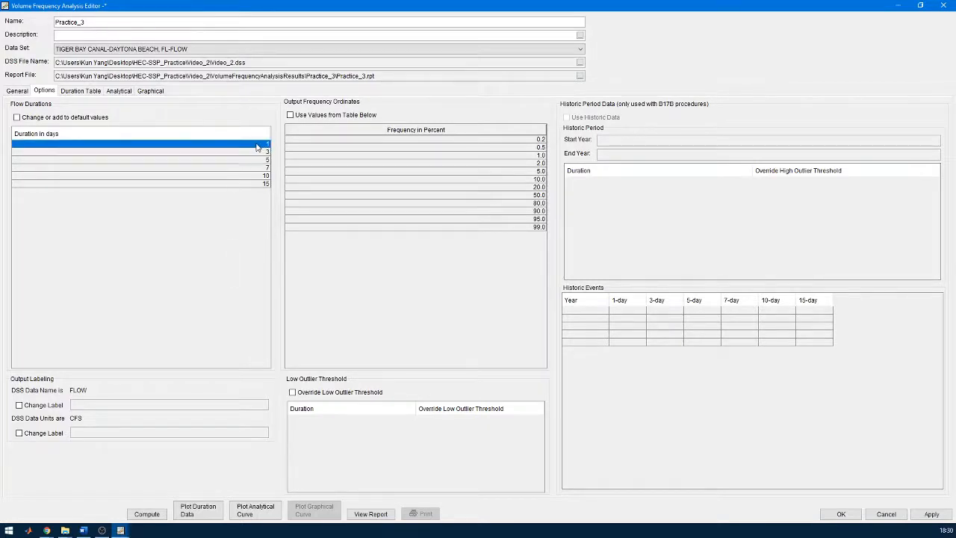
{"action": "left_click", "coordinate": [89, 116]}
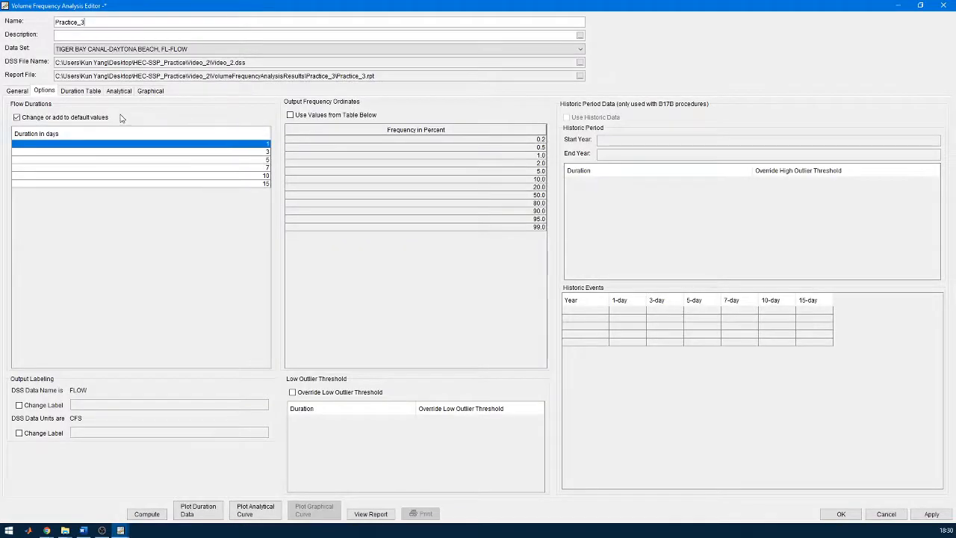
{"action": "left_click", "coordinate": [247, 152]}
{"action": "left_click", "coordinate": [249, 160]}
{"action": "left_click", "coordinate": [248, 167]}
{"action": "left_click", "coordinate": [249, 175]}
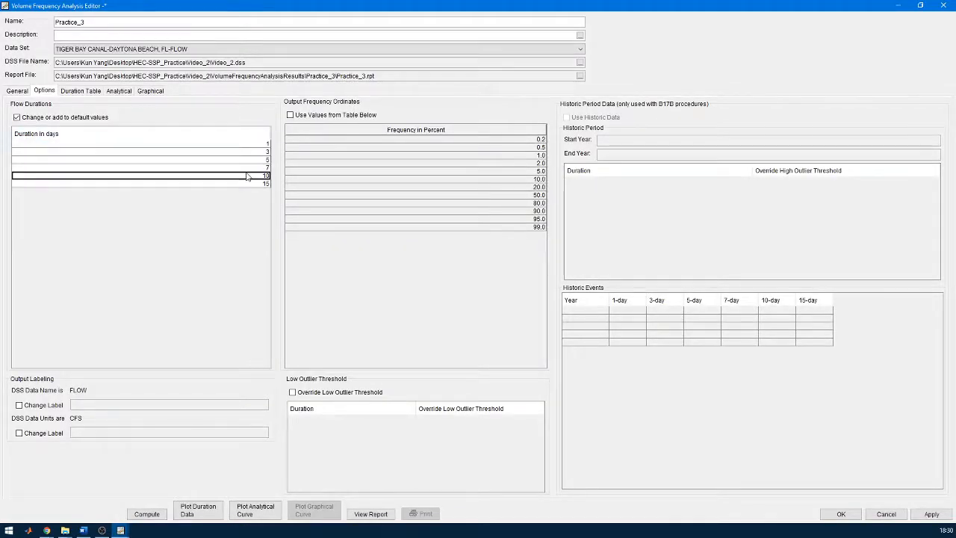
{"action": "left_click", "coordinate": [248, 183]}
{"action": "right_click", "coordinate": [246, 182]}
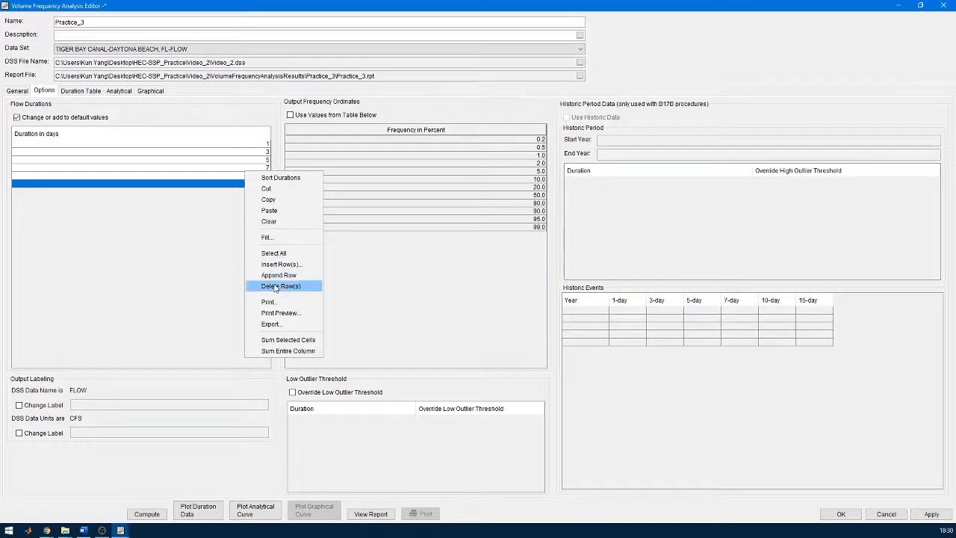
{"action": "left_click", "coordinate": [281, 286]}
Step: Delete the 10-day and 7-day flow durations and enable the table values for the output frequency ordinates
{"action": "right_click", "coordinate": [258, 182]}
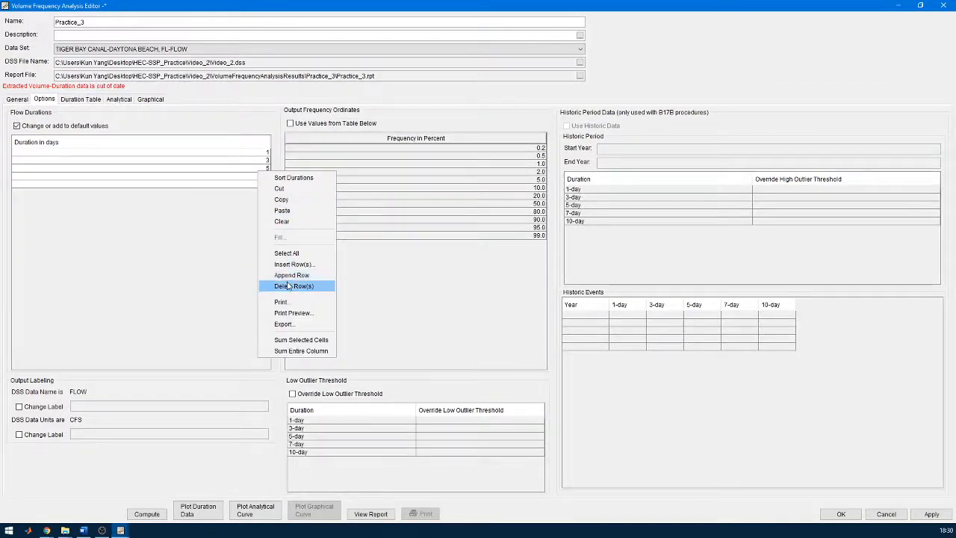
{"action": "left_click", "coordinate": [288, 284]}
{"action": "left_click", "coordinate": [251, 185]}
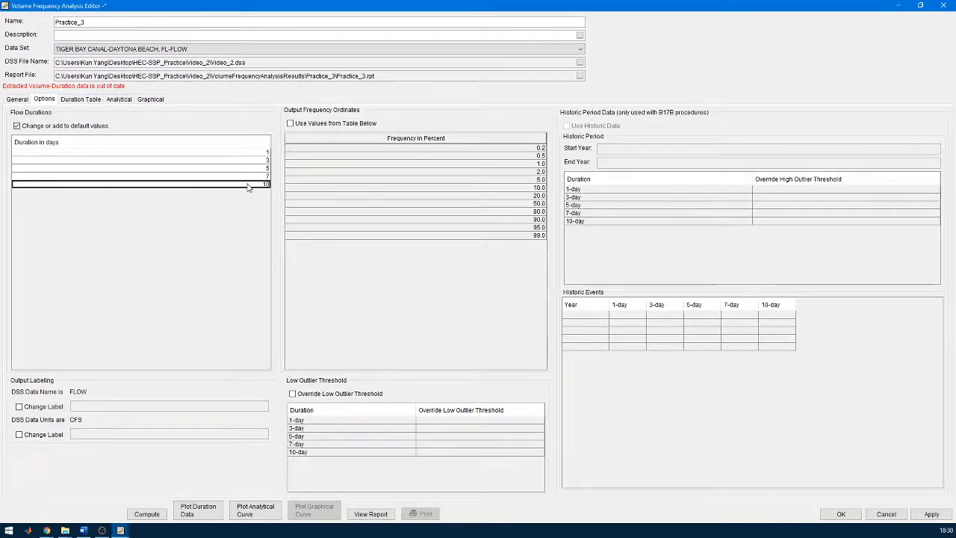
{"action": "right_click", "coordinate": [252, 185]}
{"action": "left_click", "coordinate": [282, 286]}
{"action": "left_click", "coordinate": [256, 180]}
{"action": "right_click", "coordinate": [255, 180]}
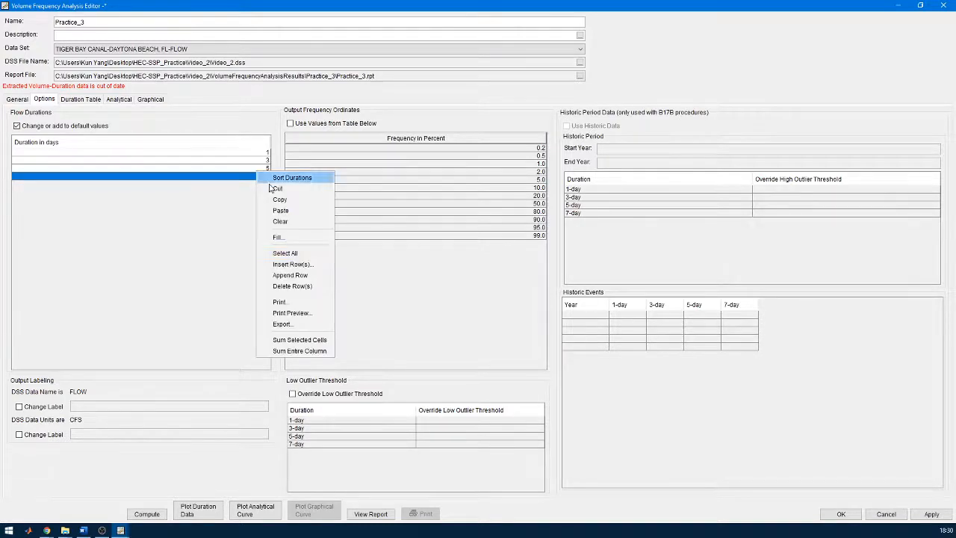
{"action": "left_click", "coordinate": [282, 285]}
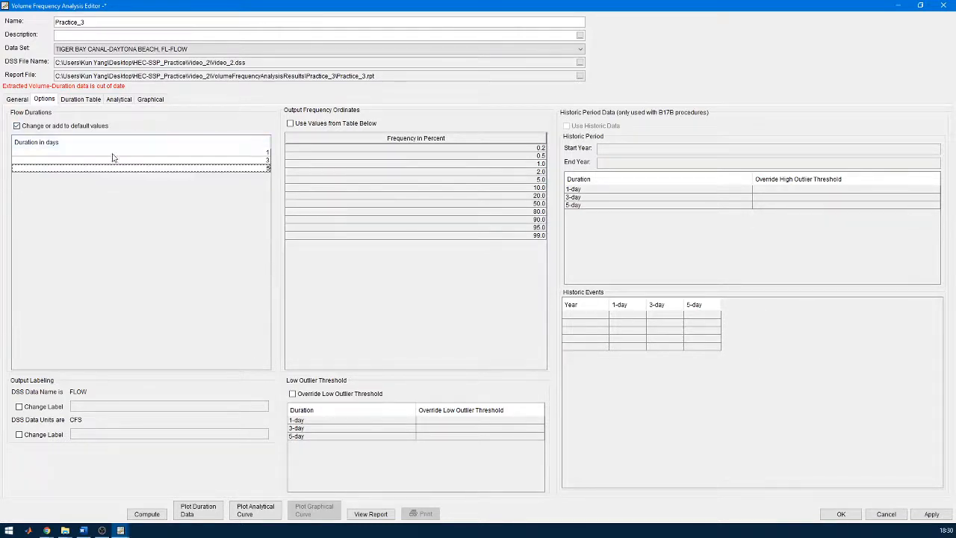
{"action": "left_click", "coordinate": [326, 122]}
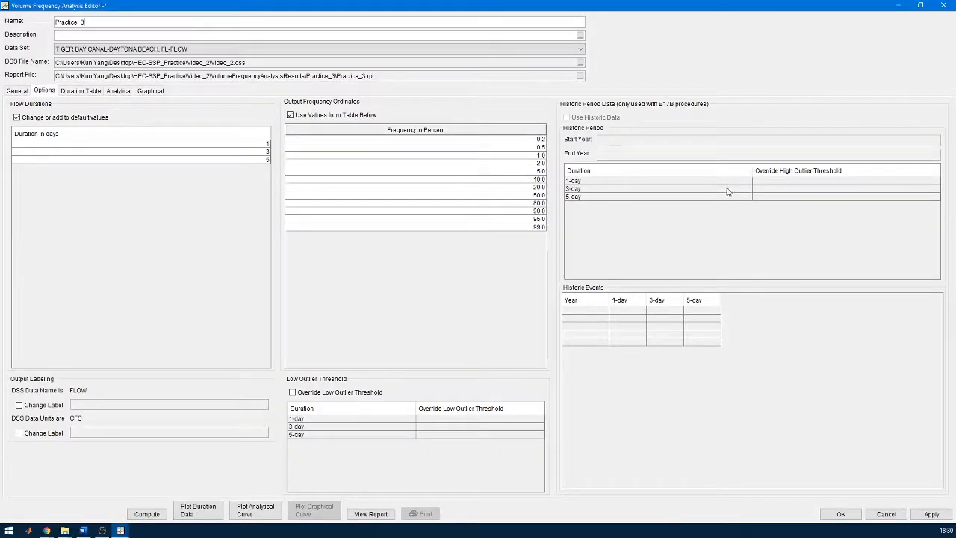
Step: Set the analytical distribution of the volume frequency analysis to EMA LogPearsonIII
{"action": "left_click", "coordinate": [77, 92]}
{"action": "left_click", "coordinate": [122, 94]}
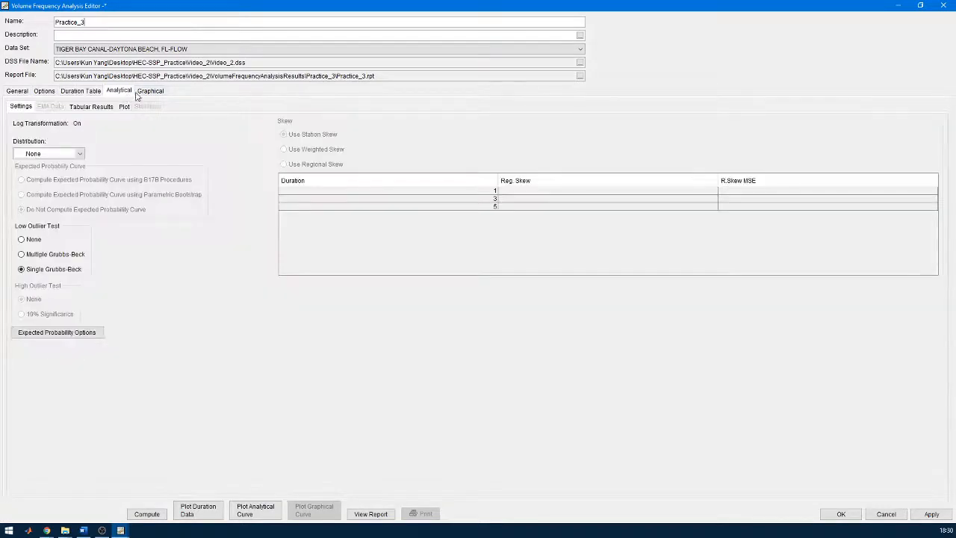
{"action": "left_click", "coordinate": [54, 154]}
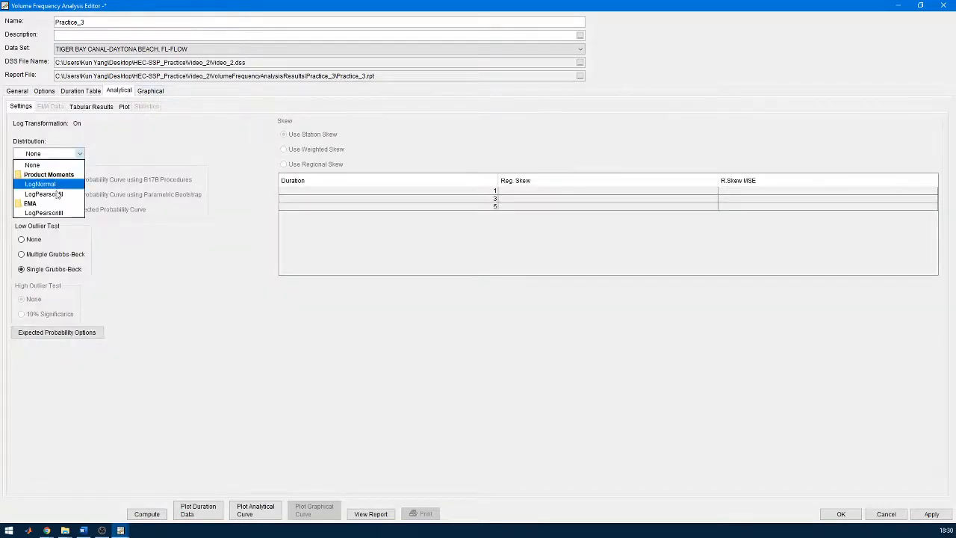
{"action": "left_click", "coordinate": [59, 213]}
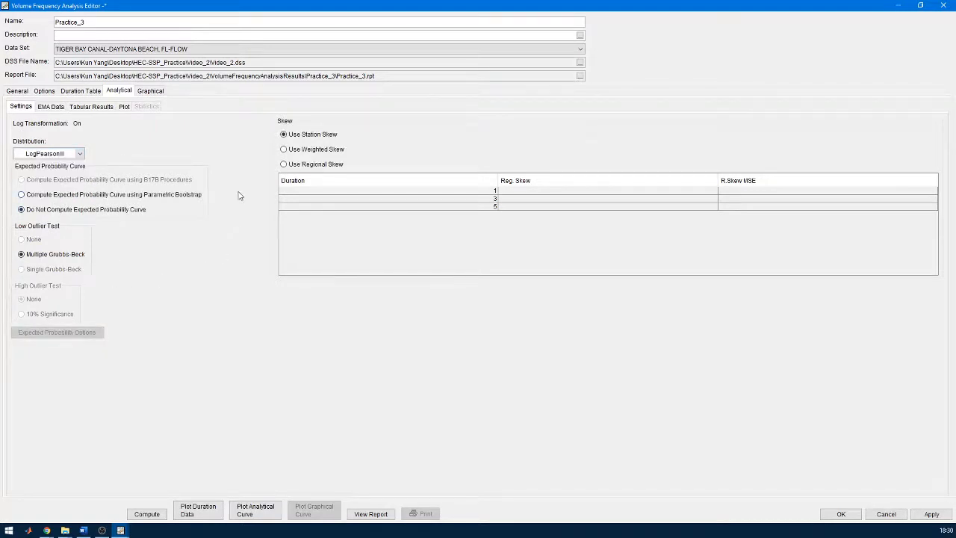
Step: Check the EMA data, tabular results, plot and graphical curve input, and compute the Practice_3 volume frequency analysis
{"action": "left_click", "coordinate": [158, 92]}
{"action": "left_click", "coordinate": [118, 91]}
{"action": "left_click", "coordinate": [50, 107]}
{"action": "left_click", "coordinate": [79, 107]}
{"action": "left_click", "coordinate": [124, 107]}
{"action": "left_click", "coordinate": [150, 91]}
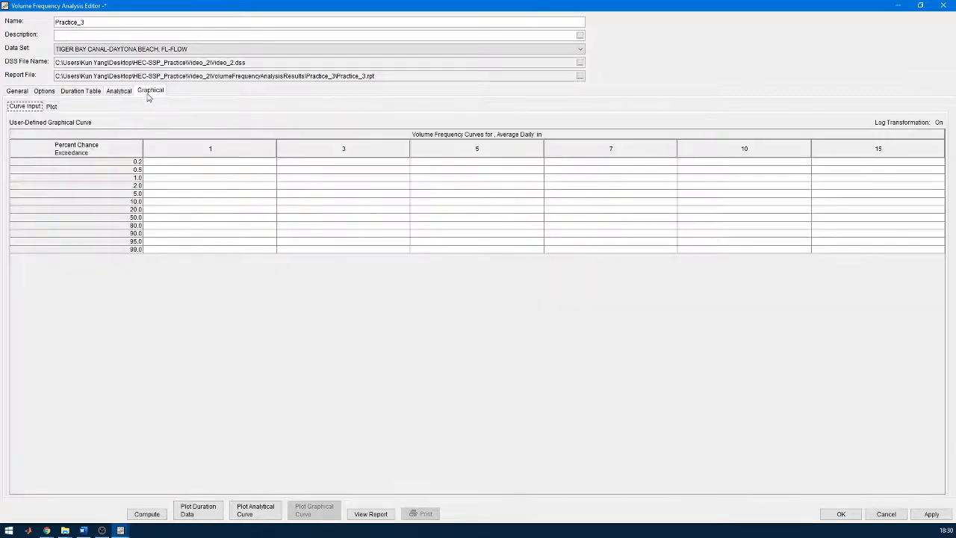
{"action": "left_click", "coordinate": [148, 514]}
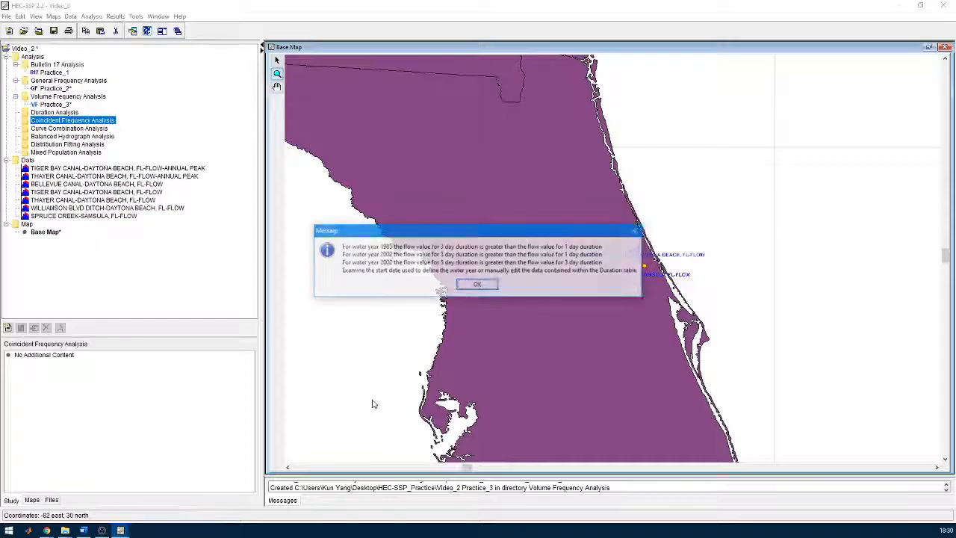
{"action": "left_click", "coordinate": [478, 285]}
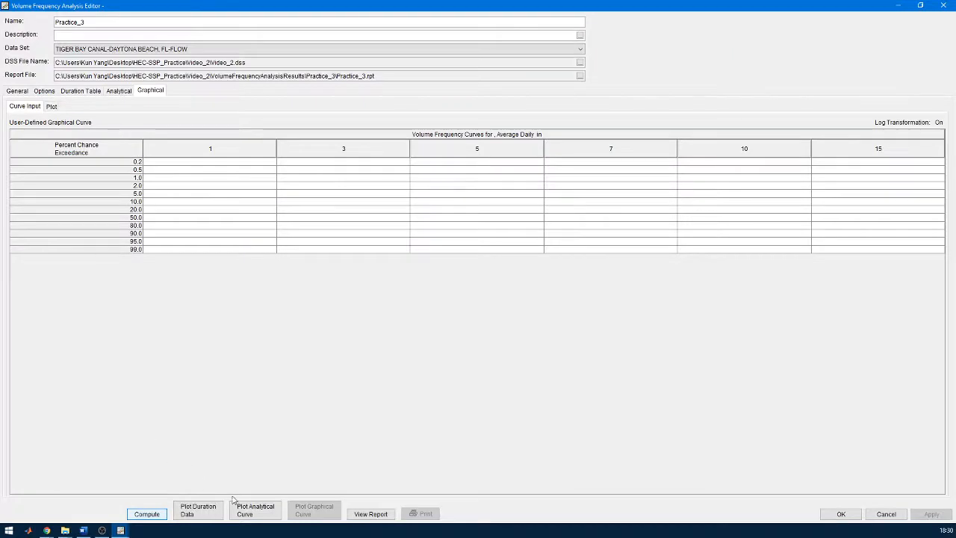
{"action": "left_click", "coordinate": [189, 513]}
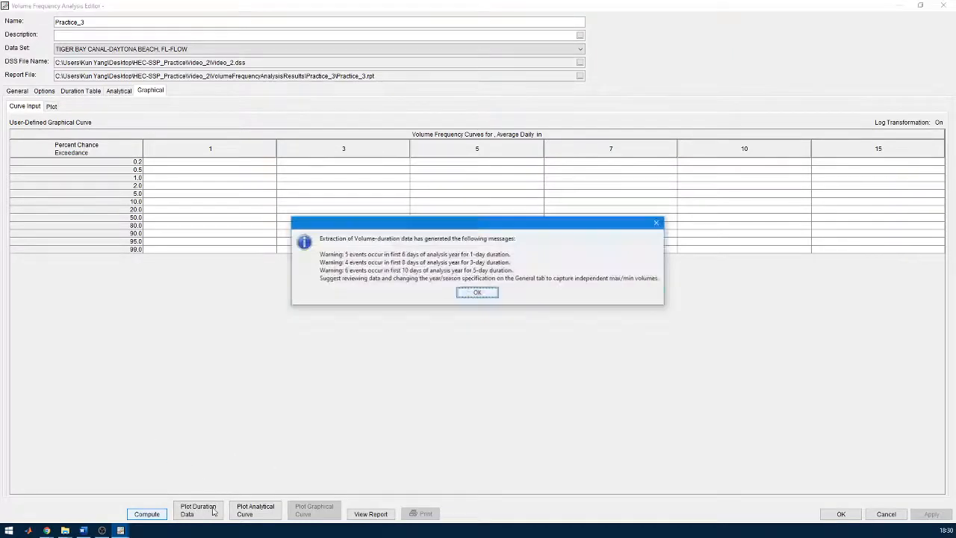
{"action": "left_click", "coordinate": [478, 293]}
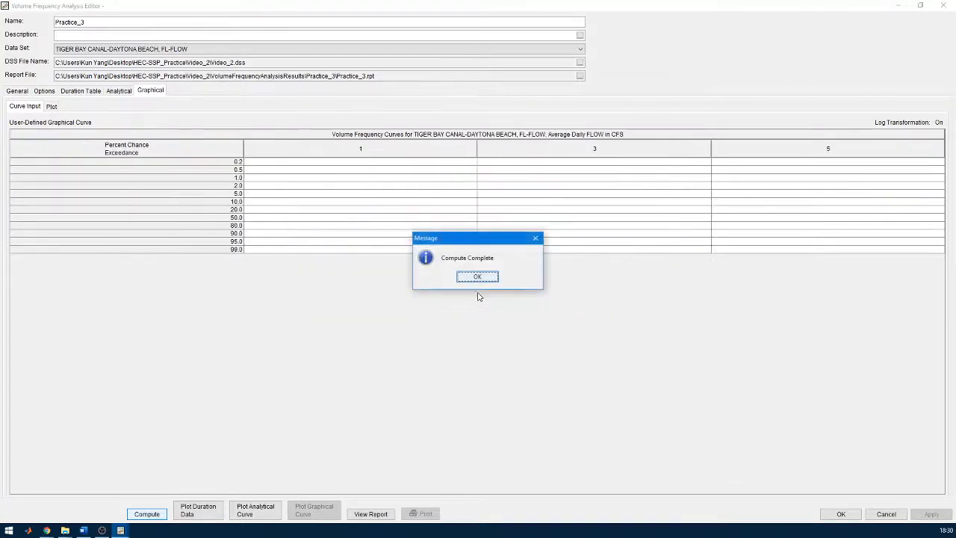
{"action": "left_click", "coordinate": [479, 279]}
Step: Plot the duration data of Practice_3 and maximize the plot window
{"action": "left_click", "coordinate": [198, 509]}
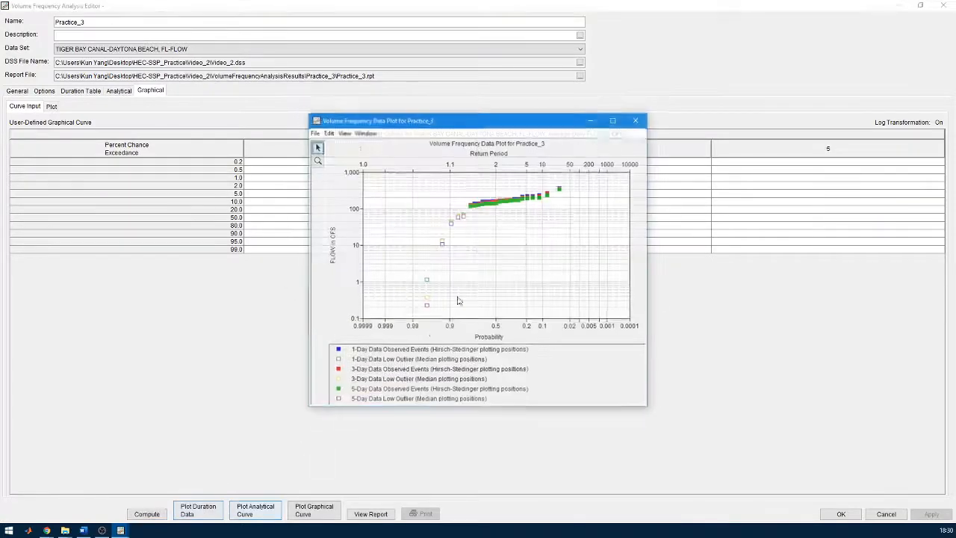
{"action": "left_click", "coordinate": [606, 122]}
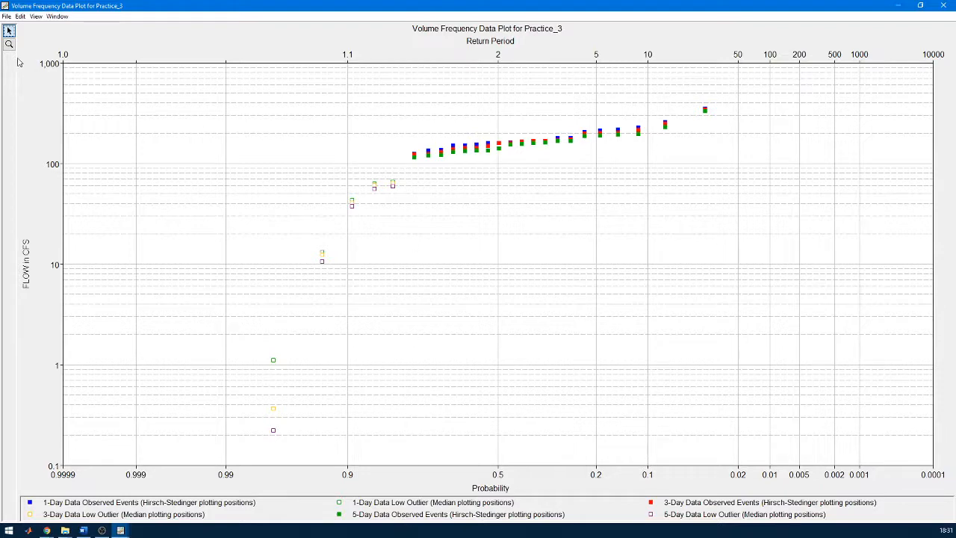
Step: Examine the 1-, 3- and 5-day observed events in the Practice_3 duration data plot at several magnifications and close the plot
{"action": "left_click", "coordinate": [9, 44]}
{"action": "left_click_drag", "start_coordinate": [577, 88], "coordinate": [748, 156]}
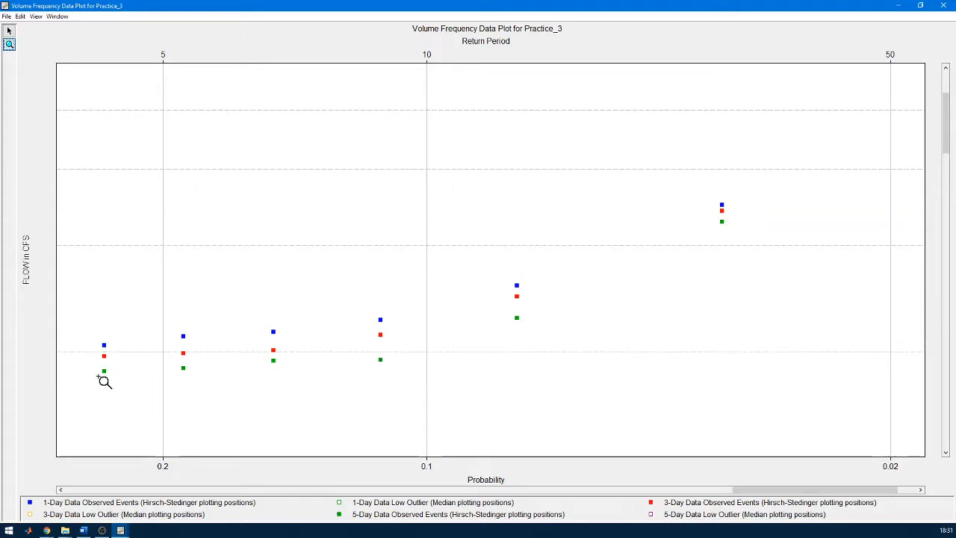
{"action": "right_click", "coordinate": [167, 247]}
{"action": "left_click_drag", "start_coordinate": [497, 279], "coordinate": [552, 334]}
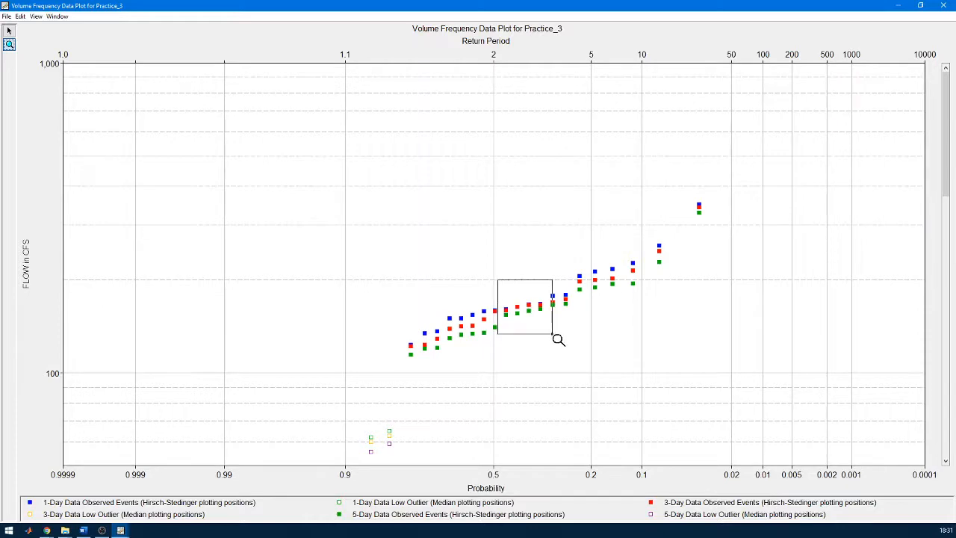
{"action": "left_click_drag", "start_coordinate": [351, 239], "coordinate": [396, 342]}
{"action": "right_click", "coordinate": [491, 220]}
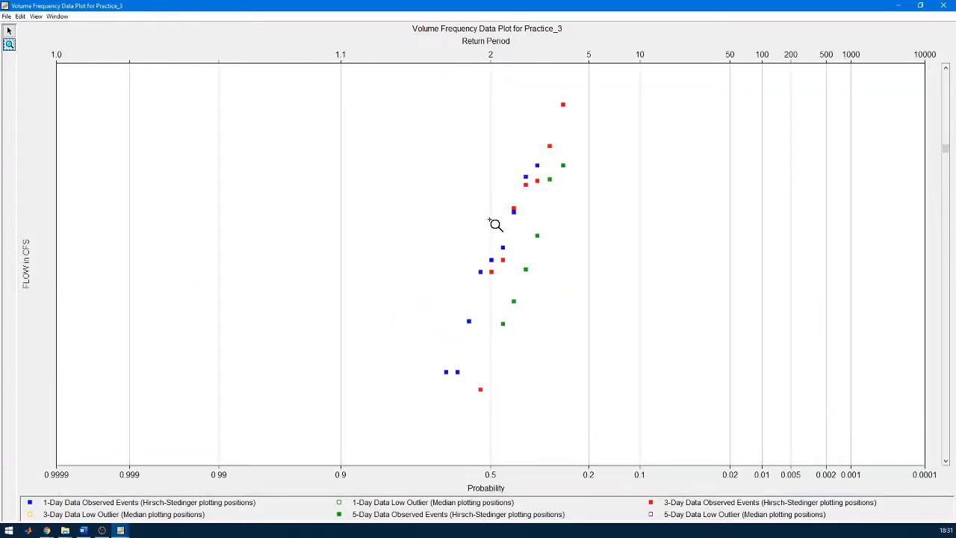
{"action": "right_click", "coordinate": [526, 225]}
{"action": "right_click", "coordinate": [542, 234]}
{"action": "right_click", "coordinate": [544, 236]}
{"action": "right_click", "coordinate": [545, 240]}
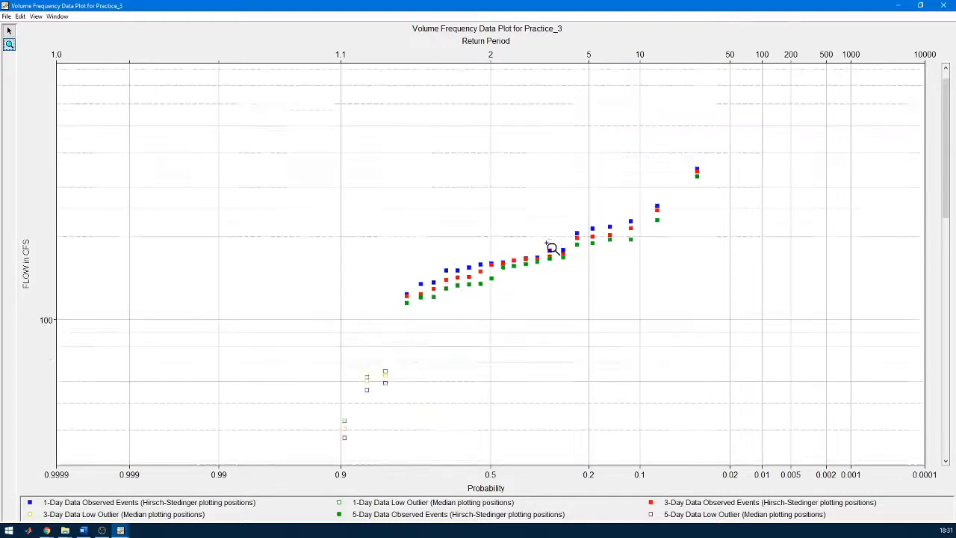
{"action": "right_click", "coordinate": [571, 250]}
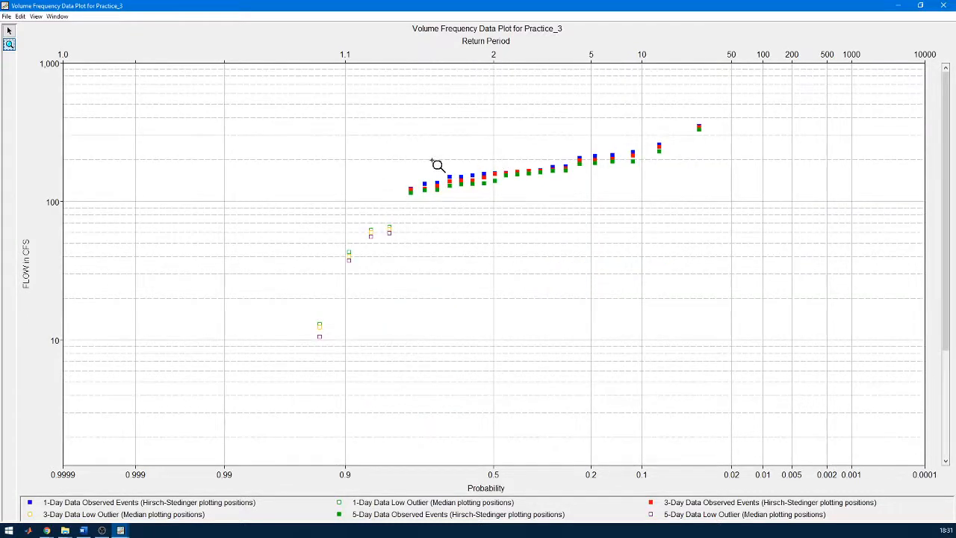
{"action": "left_click_drag", "start_coordinate": [437, 164], "coordinate": [465, 210]}
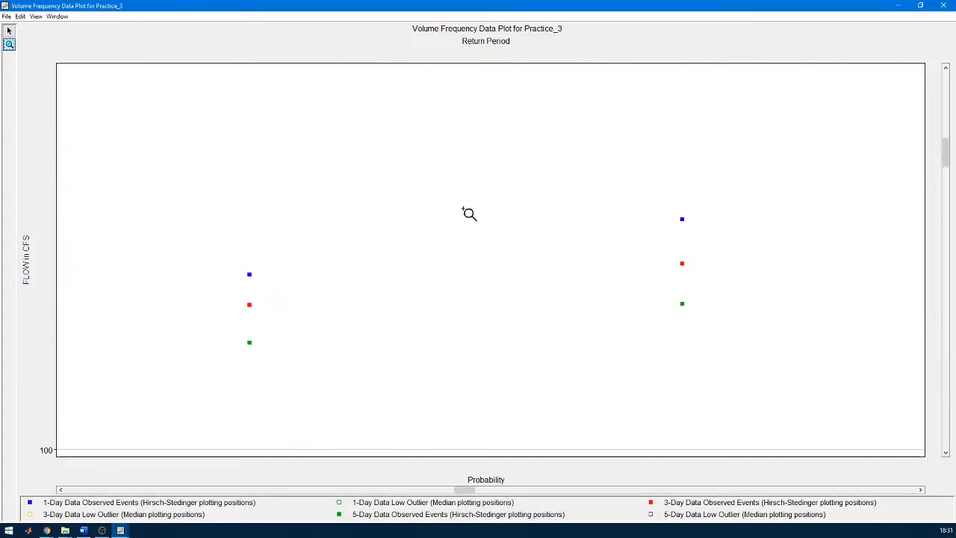
{"action": "right_click", "coordinate": [667, 264]}
{"action": "right_click", "coordinate": [667, 265]}
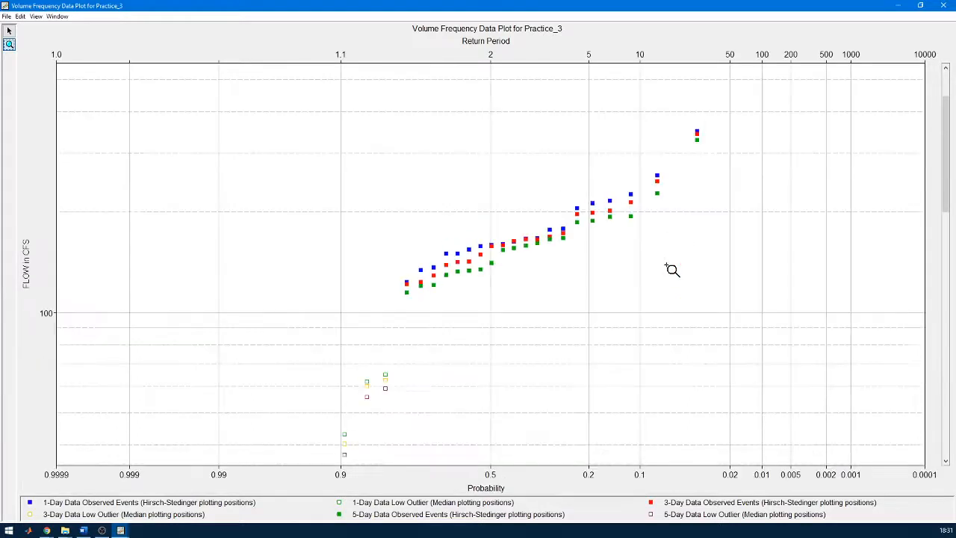
{"action": "right_click", "coordinate": [666, 265]}
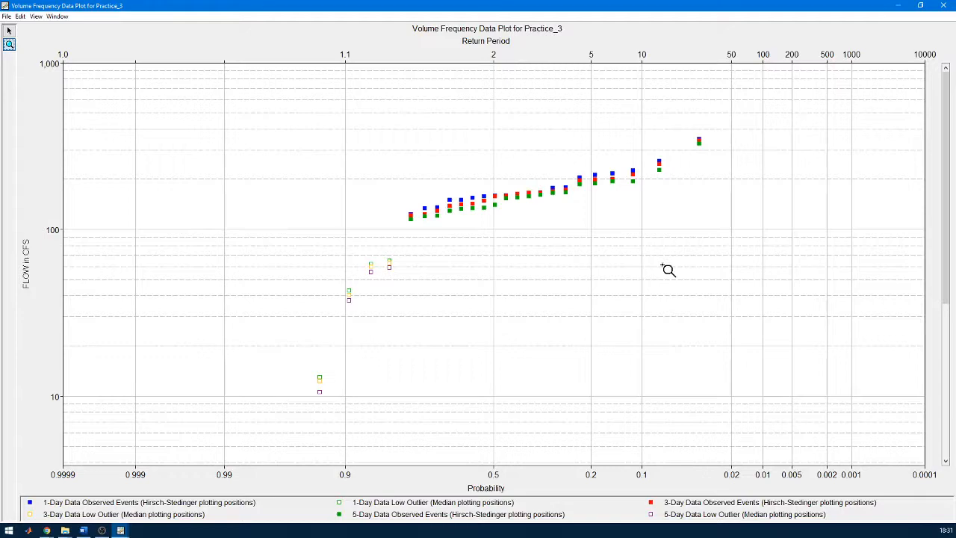
{"action": "left_click", "coordinate": [943, 5]}
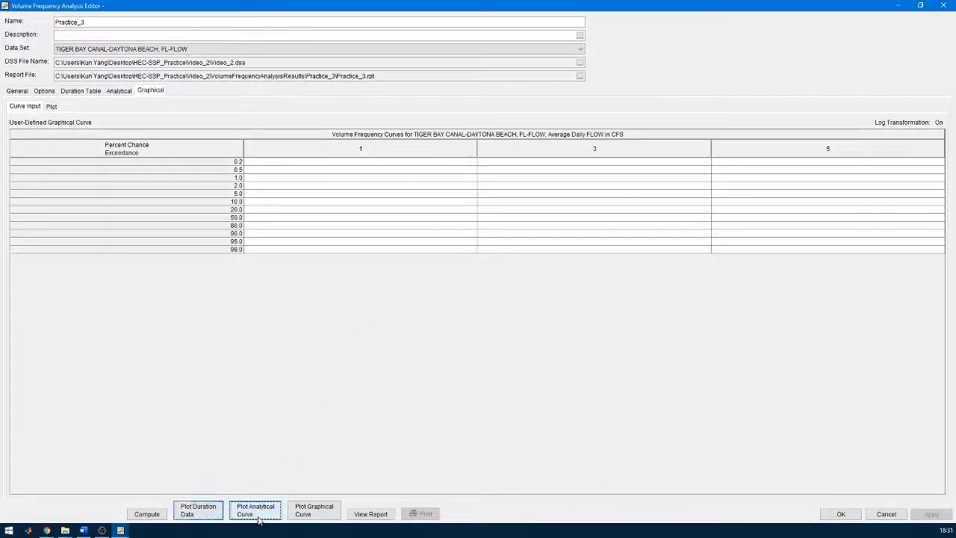
Step: Plot the analytical curve of Practice_3, examine the three duration curves close up, and close the plot
{"action": "left_click", "coordinate": [255, 511]}
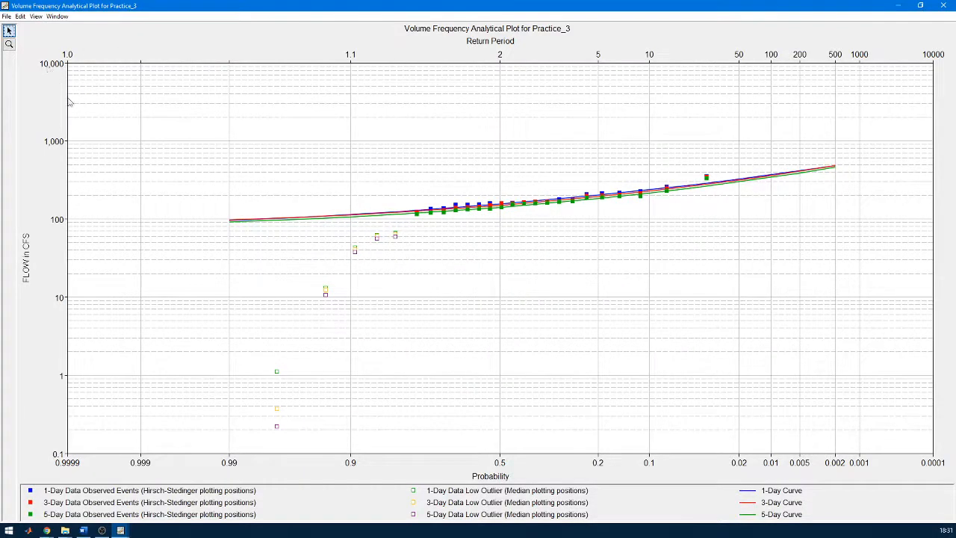
{"action": "left_click", "coordinate": [9, 44]}
{"action": "left_click_drag", "start_coordinate": [205, 144], "coordinate": [844, 232]}
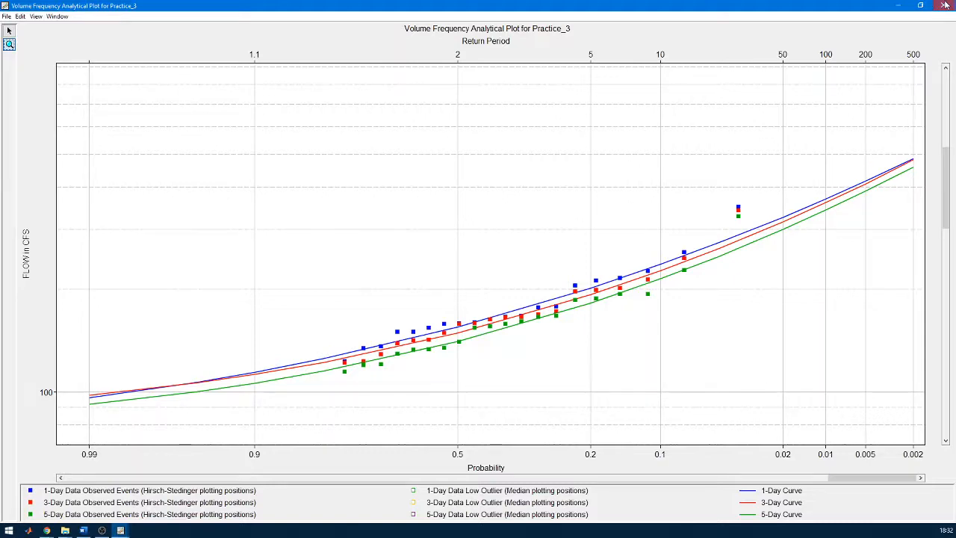
{"action": "left_click", "coordinate": [946, 5]}
Step: Review the analytical plot, duration table, options and general settings of Practice_3 and close its editor
{"action": "left_click", "coordinate": [114, 93]}
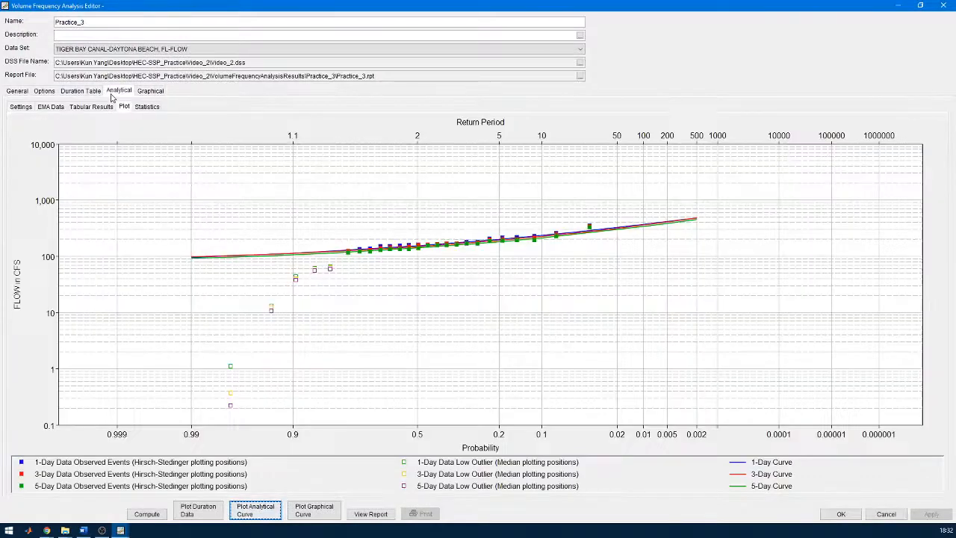
{"action": "left_click", "coordinate": [83, 92]}
{"action": "left_click", "coordinate": [43, 92]}
{"action": "left_click", "coordinate": [17, 90]}
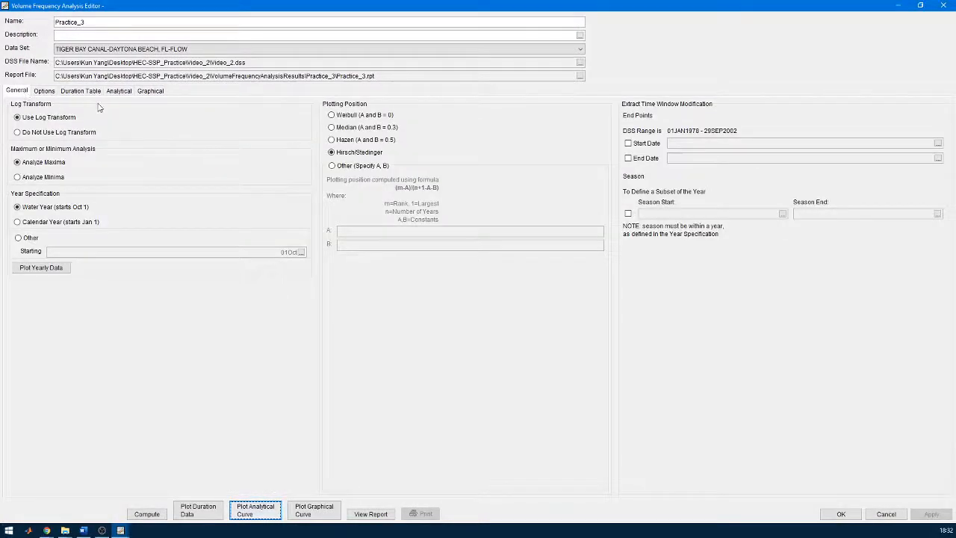
{"action": "left_click", "coordinate": [944, 6]}
Step: Open the Practice_1 Bulletin 17 analysis and set its method for computing statistics and confidence limits to 17C EMA
{"action": "left_click", "coordinate": [67, 81]}
{"action": "left_click", "coordinate": [57, 73]}
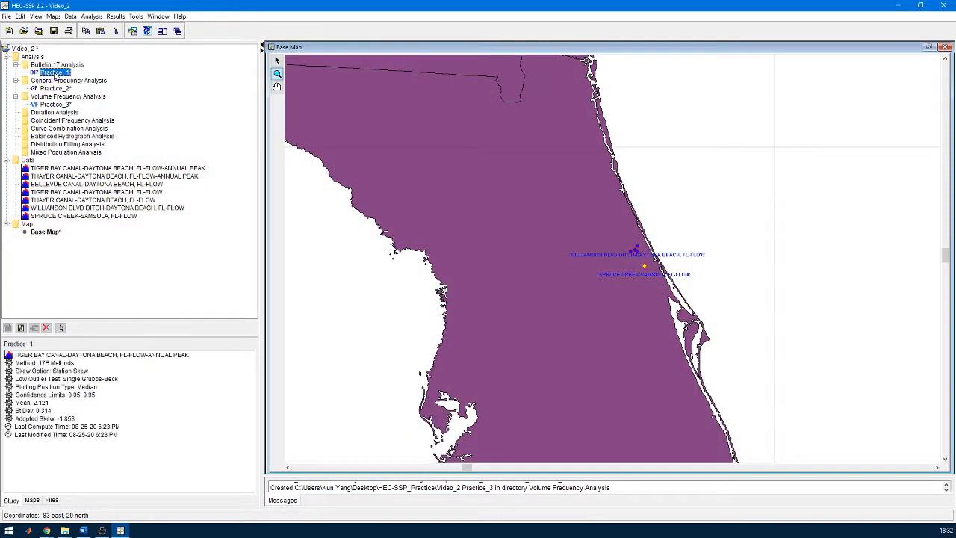
{"action": "left_click", "coordinate": [71, 16]}
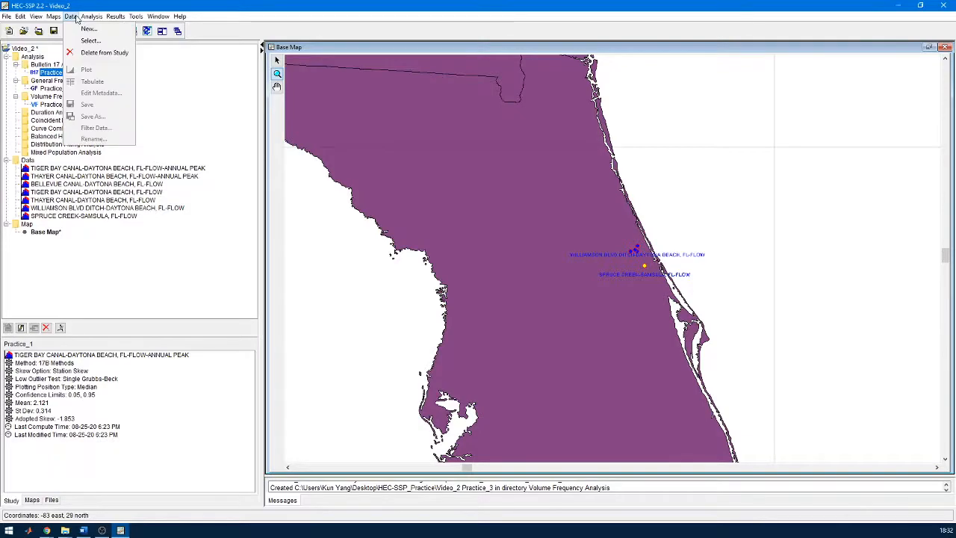
{"action": "double_click", "coordinate": [54, 71]}
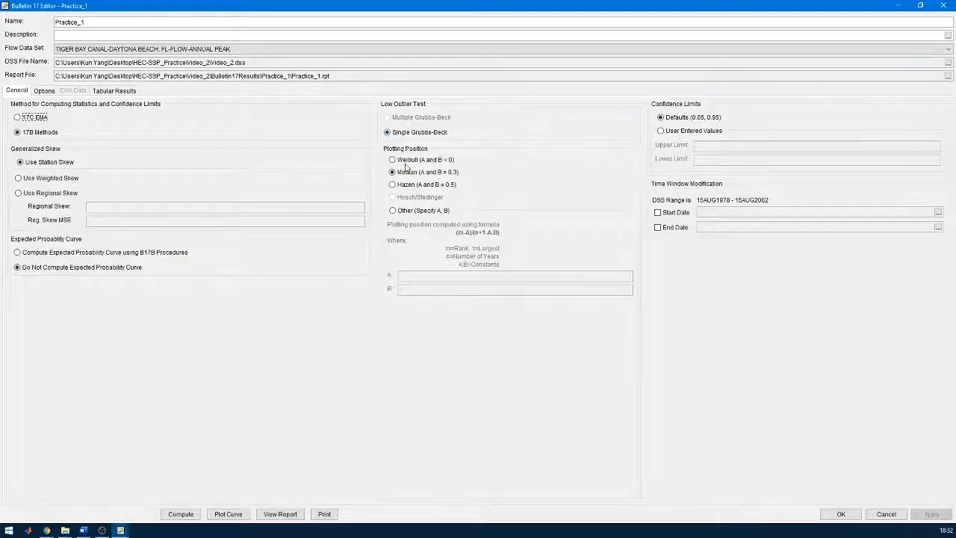
{"action": "left_click", "coordinate": [203, 49]}
{"action": "left_click", "coordinate": [205, 49]}
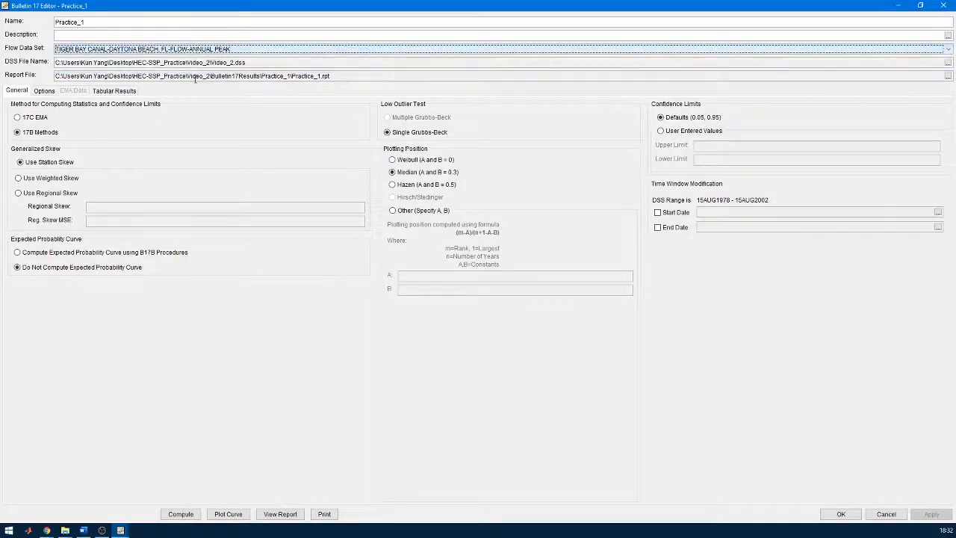
{"action": "left_click", "coordinate": [36, 119]}
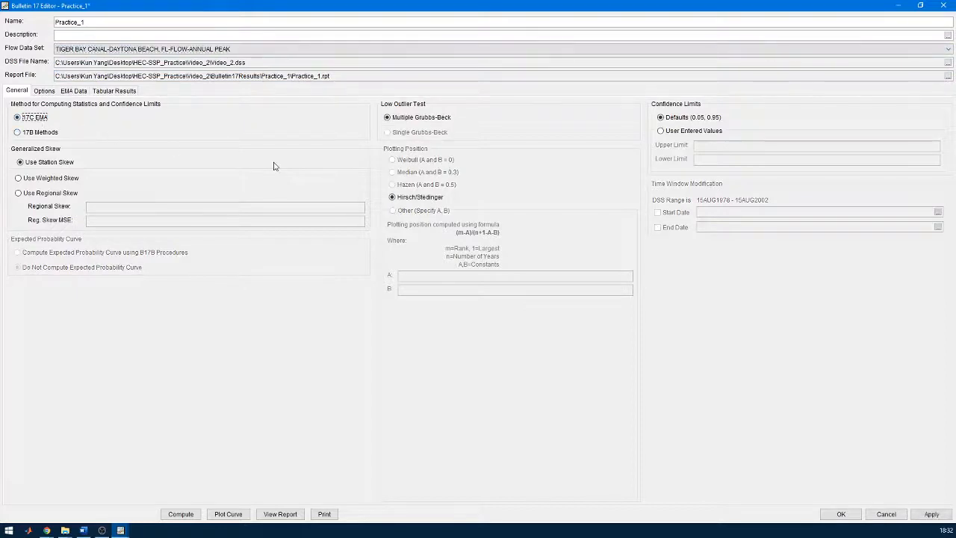
Step: Check the options, EMA data and tabular results of Practice_1 and recompute the analysis
{"action": "left_click", "coordinate": [46, 90]}
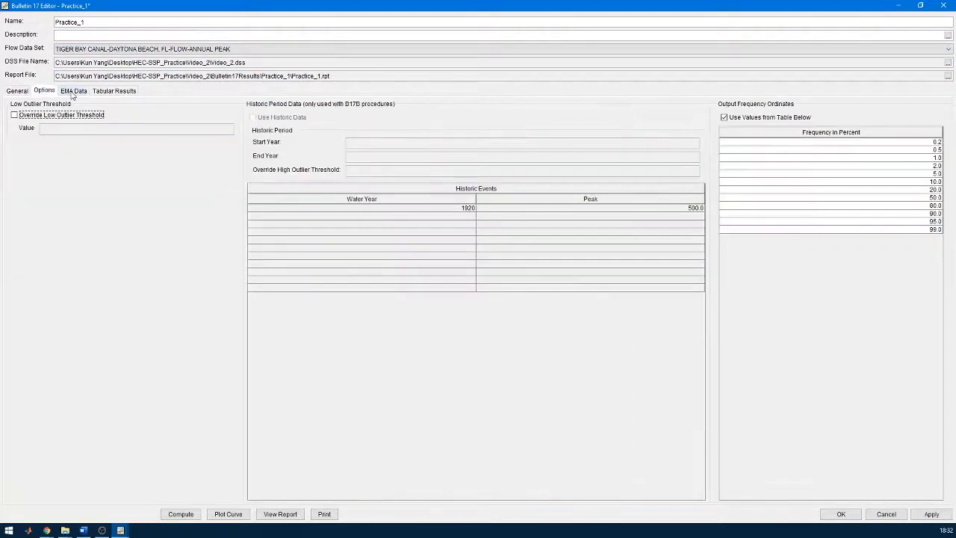
{"action": "left_click", "coordinate": [74, 91]}
{"action": "left_click", "coordinate": [120, 91]}
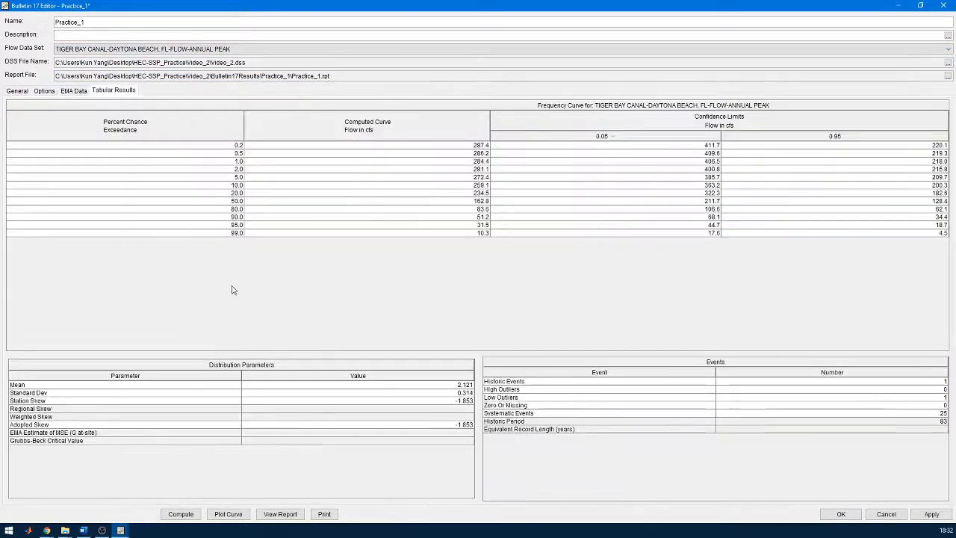
{"action": "left_click", "coordinate": [187, 514]}
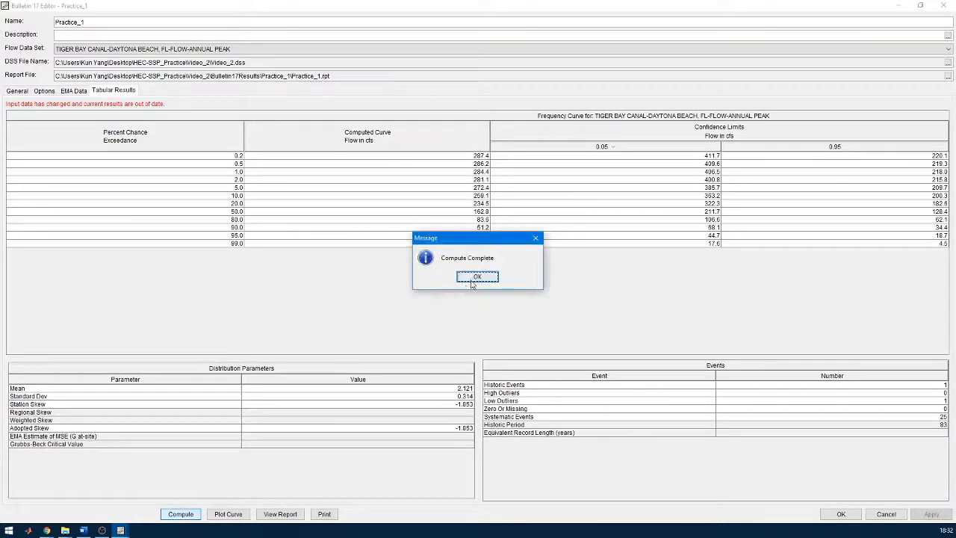
{"action": "left_click", "coordinate": [477, 275]}
Step: Plot the Practice_1 frequency curve, view it, and close the plot and the editor
{"action": "left_click", "coordinate": [228, 514]}
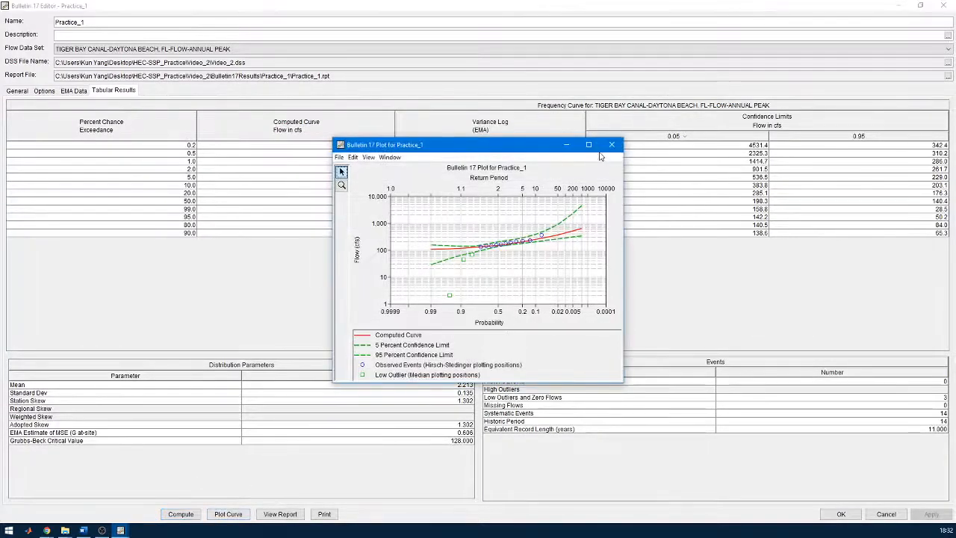
{"action": "left_click", "coordinate": [612, 145]}
{"action": "left_click", "coordinate": [944, 6]}
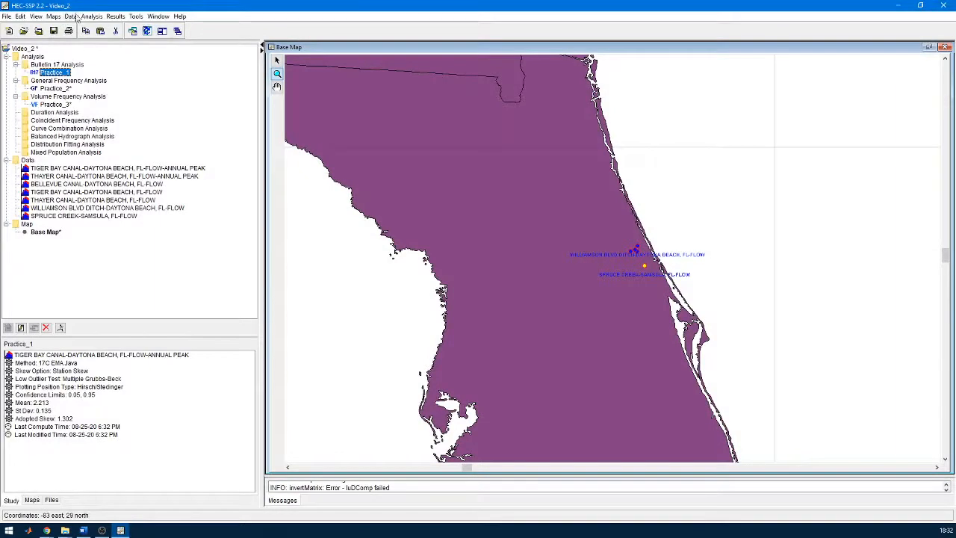
Step: Create a new Bulletin 17 analysis named Practice_4
{"action": "left_click", "coordinate": [91, 17]}
{"action": "mouse_move", "coordinate": [91, 28]}
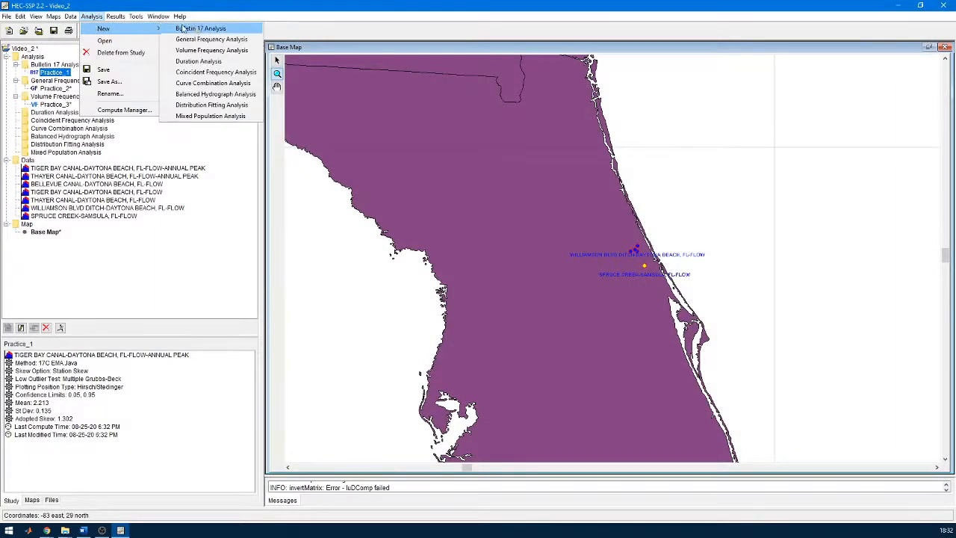
{"action": "left_click", "coordinate": [198, 28]}
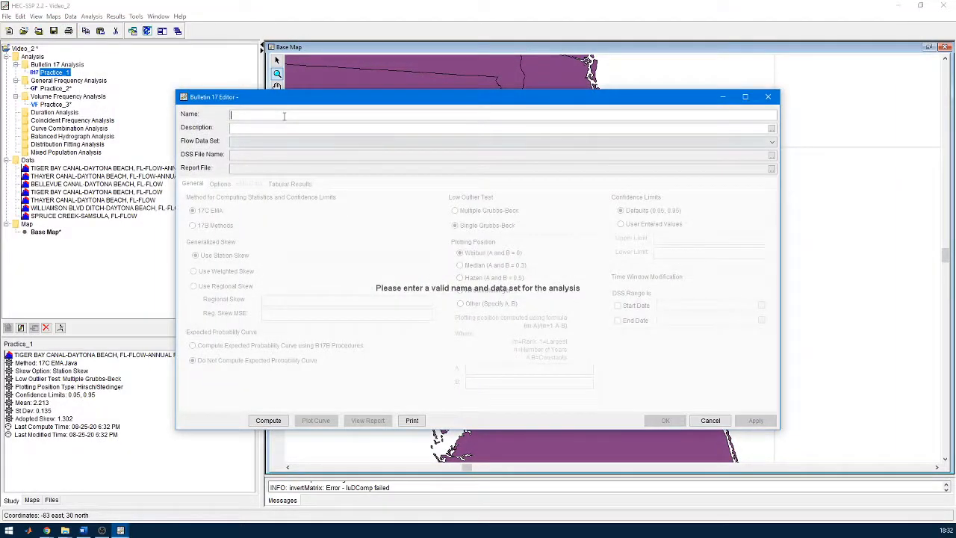
{"action": "type", "text": "PRac"}
{"action": "key", "text": "BackSpace"}
{"action": "type", "text": "ctice_4"}
Step: Set the flow data set of Practice_4 to THAYER CANAL-DAYTONA BEACH, FL-FLOW-ANNUAL PEAK
{"action": "left_click", "coordinate": [283, 128]}
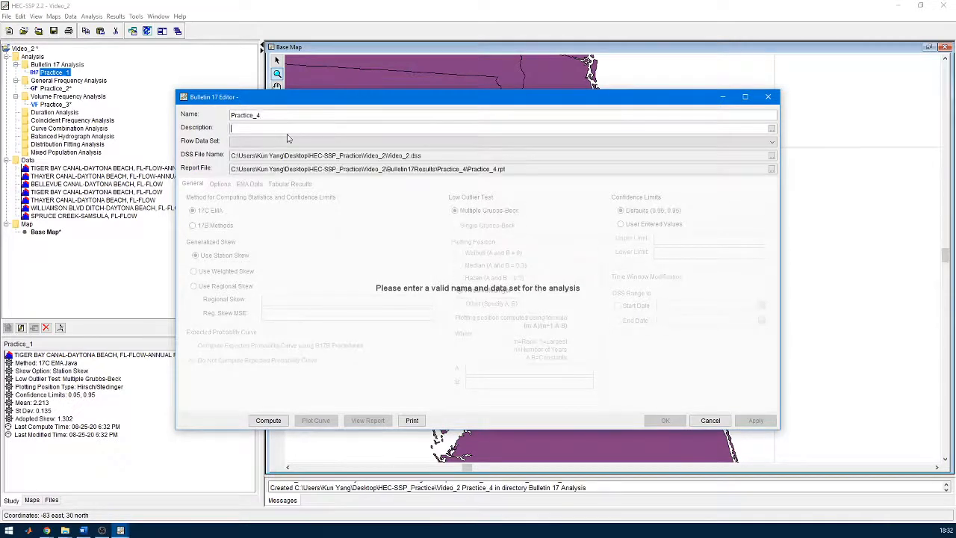
{"action": "left_click", "coordinate": [288, 140]}
{"action": "left_click", "coordinate": [288, 151]}
{"action": "left_click", "coordinate": [299, 142]}
{"action": "left_click", "coordinate": [297, 153]}
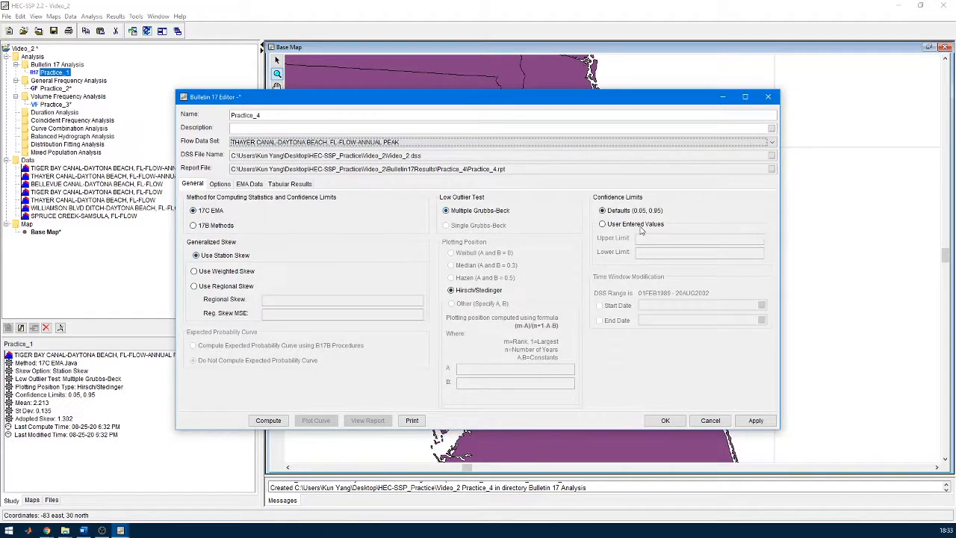
Step: Enable the table values for the output frequency ordinates of Practice_4 and compute the analysis
{"action": "left_click", "coordinate": [220, 184]}
{"action": "left_click", "coordinate": [699, 213]}
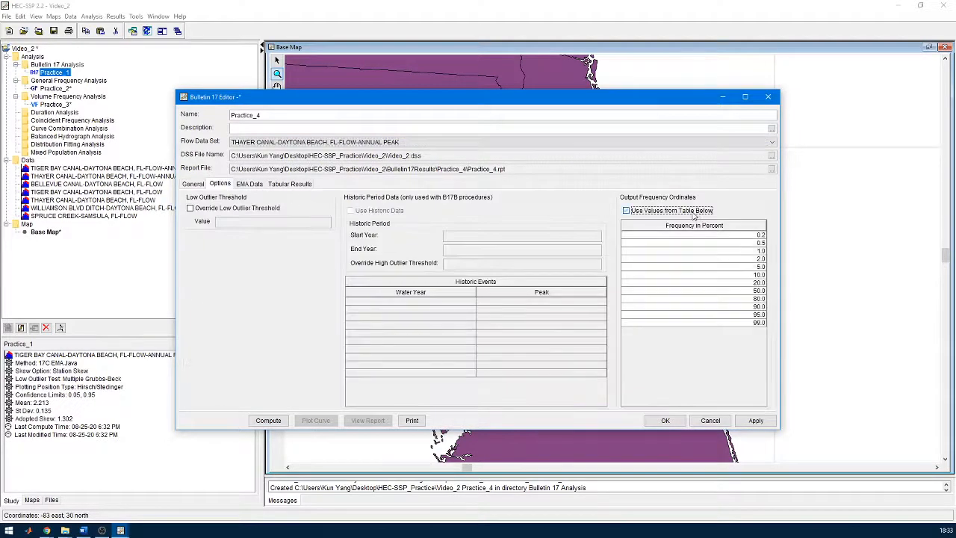
{"action": "left_click", "coordinate": [254, 186]}
{"action": "left_click", "coordinate": [301, 183]}
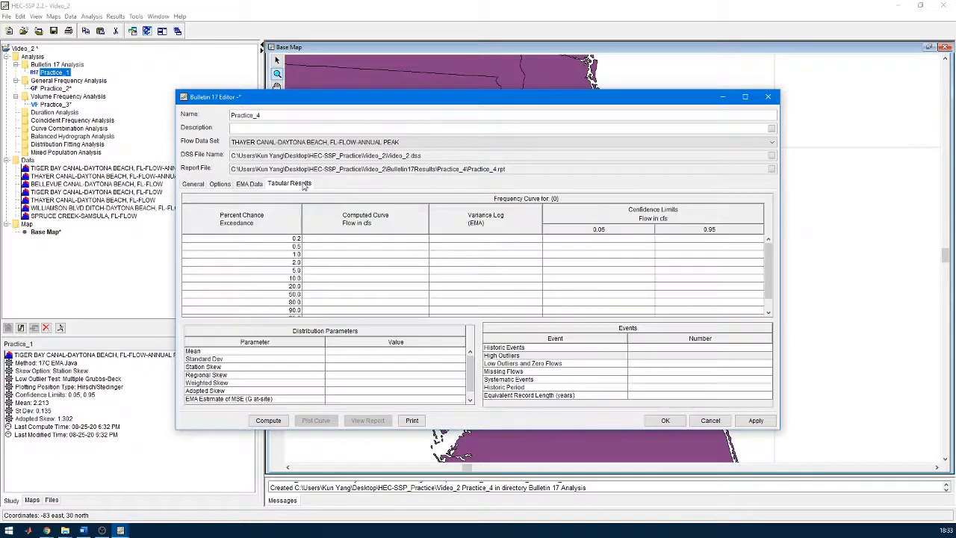
{"action": "left_click", "coordinate": [268, 420]}
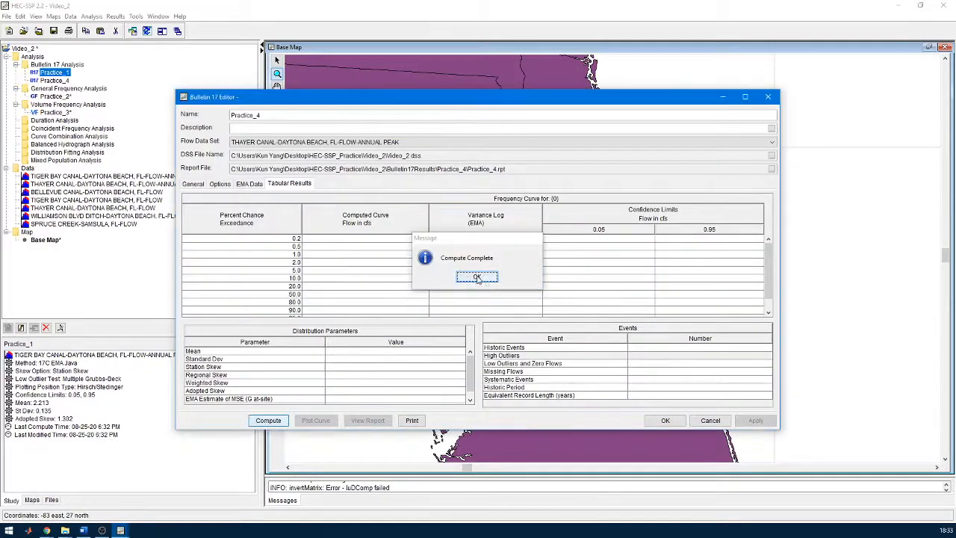
{"action": "left_click", "coordinate": [489, 337]}
Step: Plot the Practice_4 frequency curve, view it maximized, and close the plot and the editor
{"action": "left_click", "coordinate": [315, 421]}
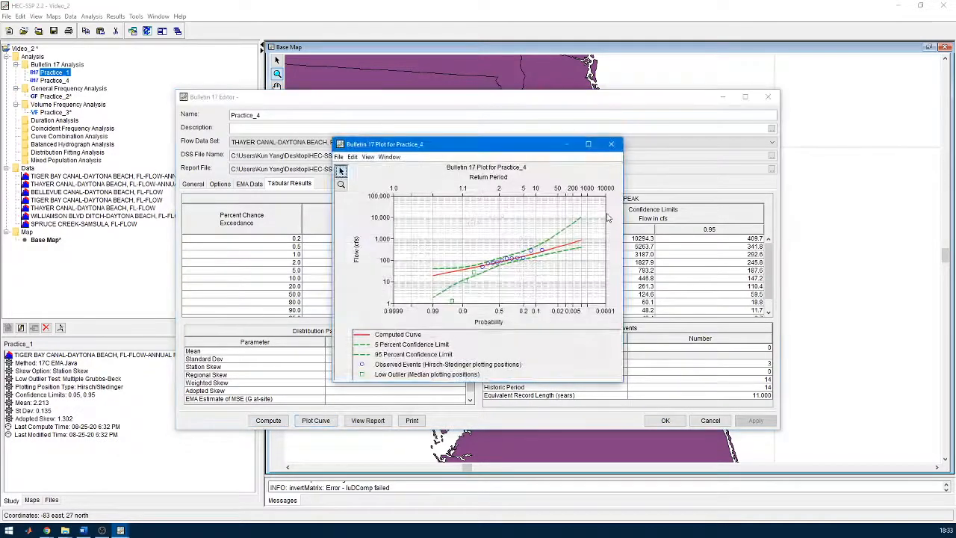
{"action": "left_click", "coordinate": [588, 143]}
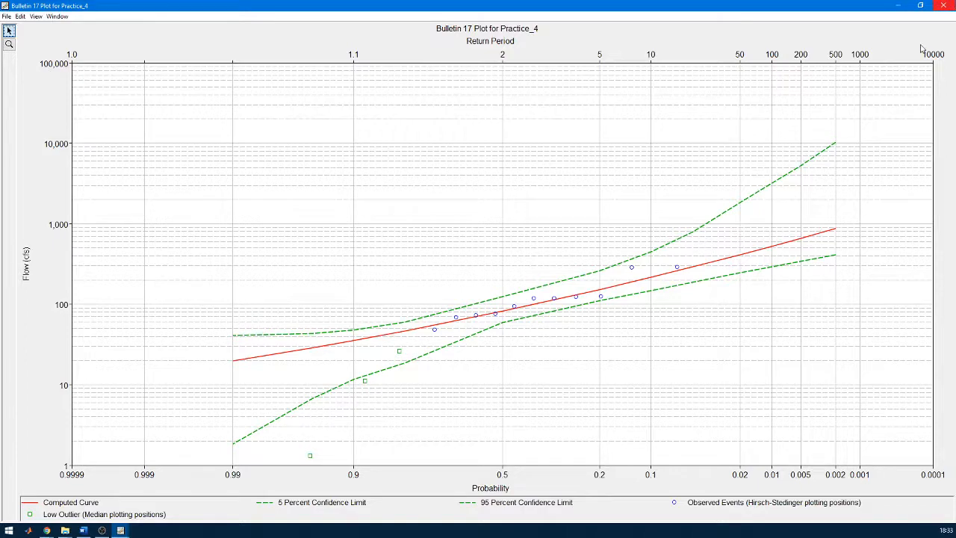
{"action": "left_click", "coordinate": [943, 5]}
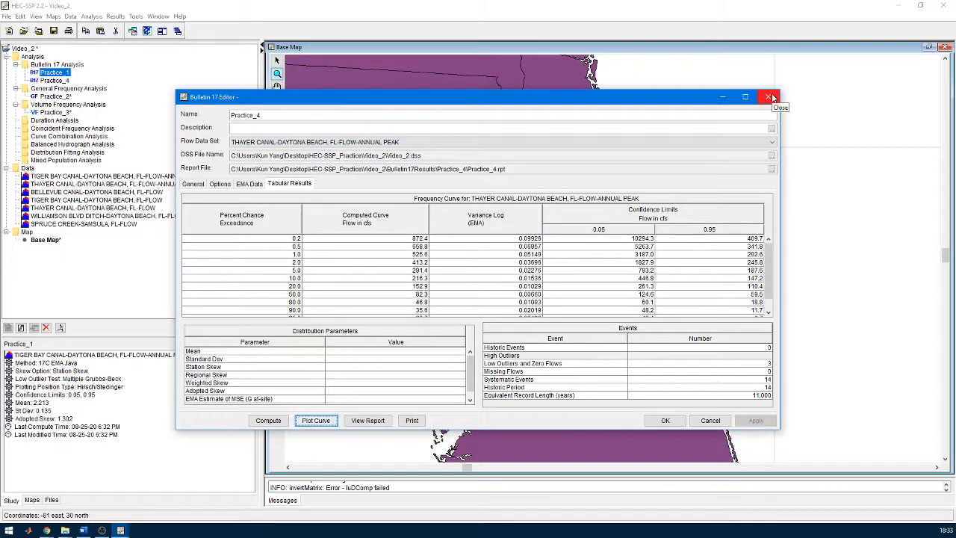
{"action": "left_click", "coordinate": [772, 98]}
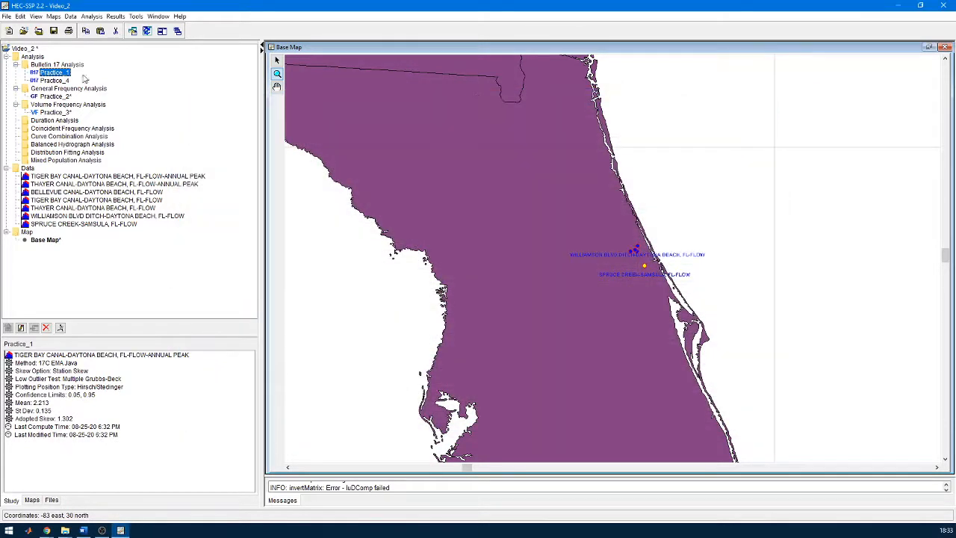
{"action": "left_click", "coordinate": [66, 122]}
{"action": "left_click", "coordinate": [70, 17]}
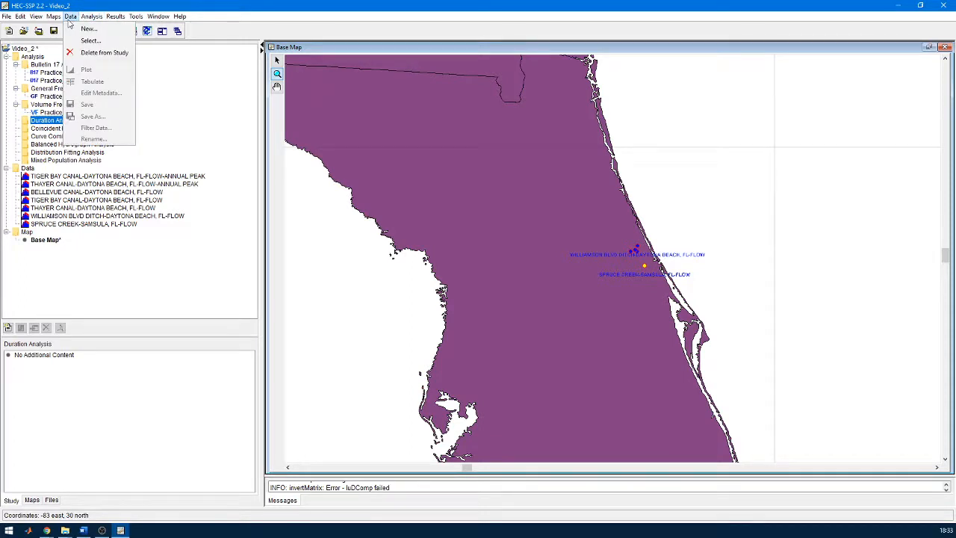
Step: Create a new duration analysis named Practice_5
{"action": "mouse_move", "coordinate": [91, 16]}
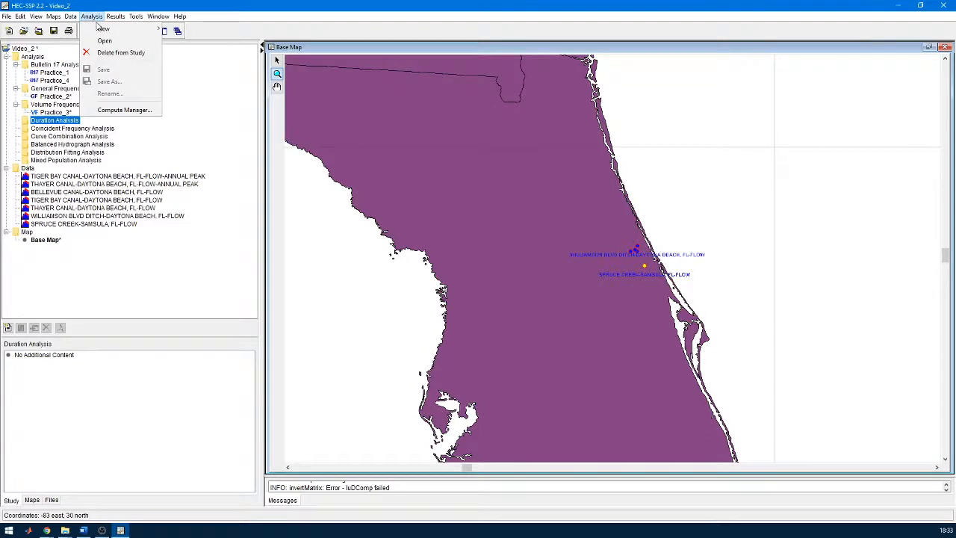
{"action": "mouse_move", "coordinate": [142, 28]}
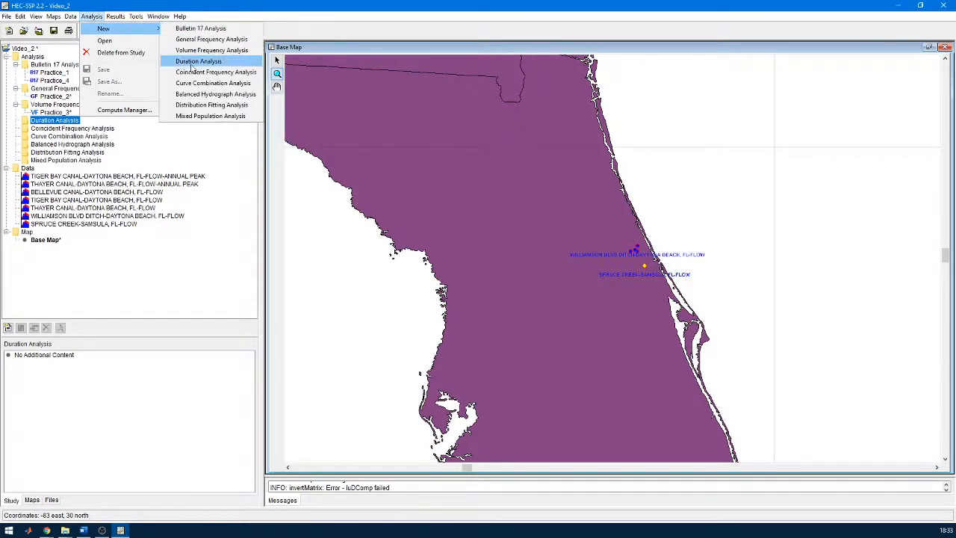
{"action": "left_click", "coordinate": [191, 66]}
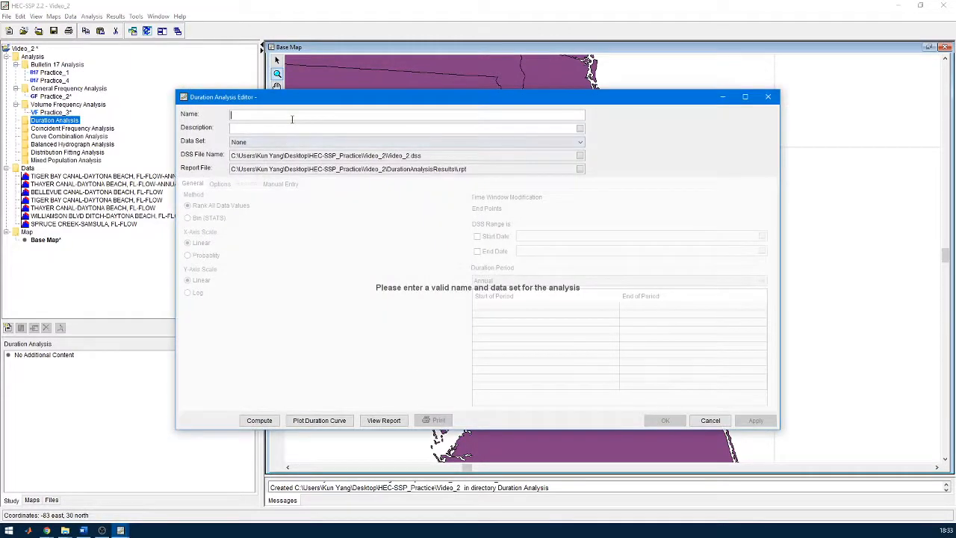
{"action": "type", "text": "Practice_5"}
Step: Set the data set of Practice_5 to TIGER BAY CANAL-DAYTONA BEACH, FL-FLOW and choose Annual as the duration period
{"action": "left_click", "coordinate": [282, 141]}
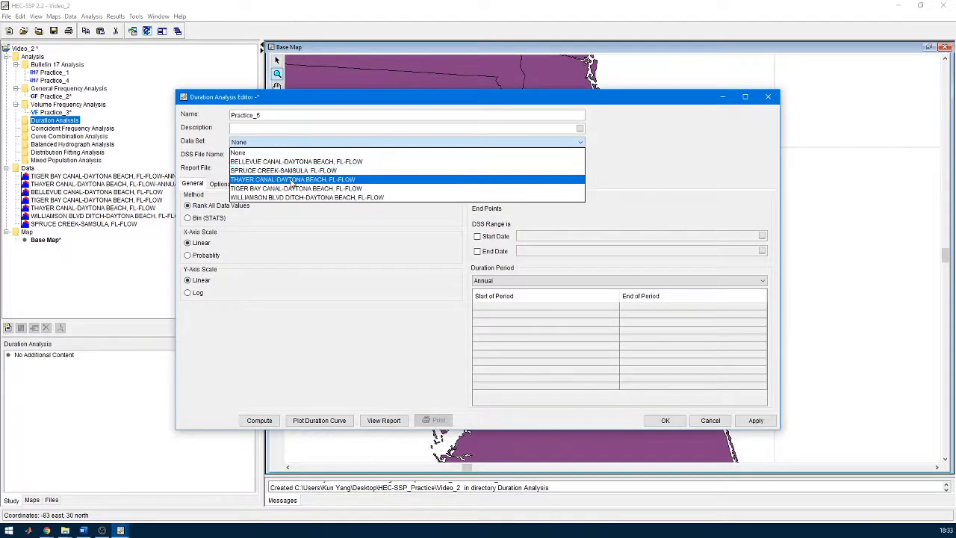
{"action": "left_click", "coordinate": [291, 188]}
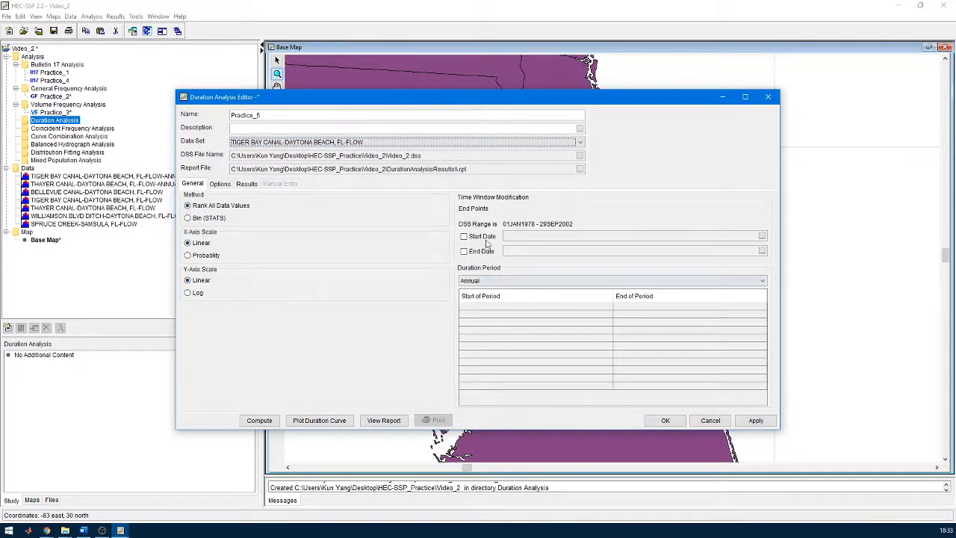
{"action": "left_click", "coordinate": [468, 281]}
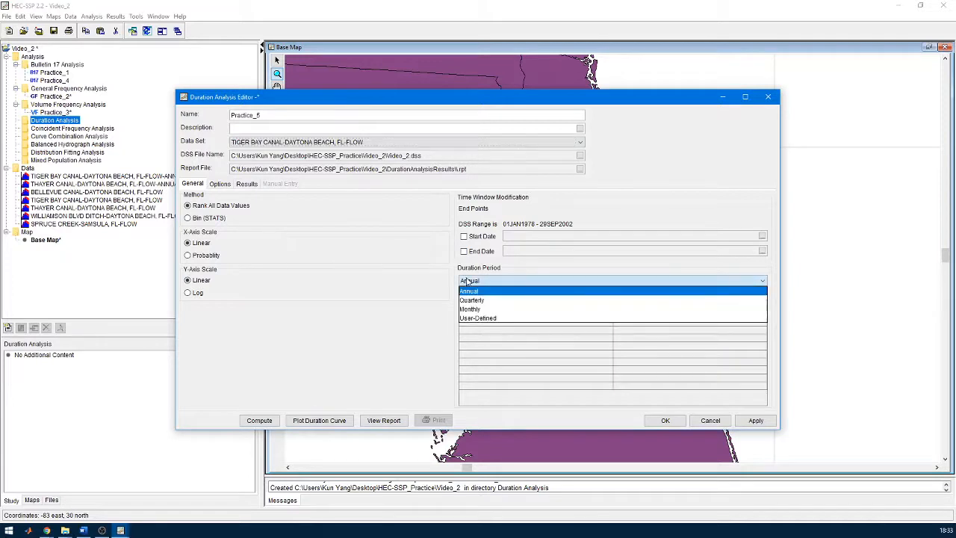
{"action": "left_click", "coordinate": [478, 290]}
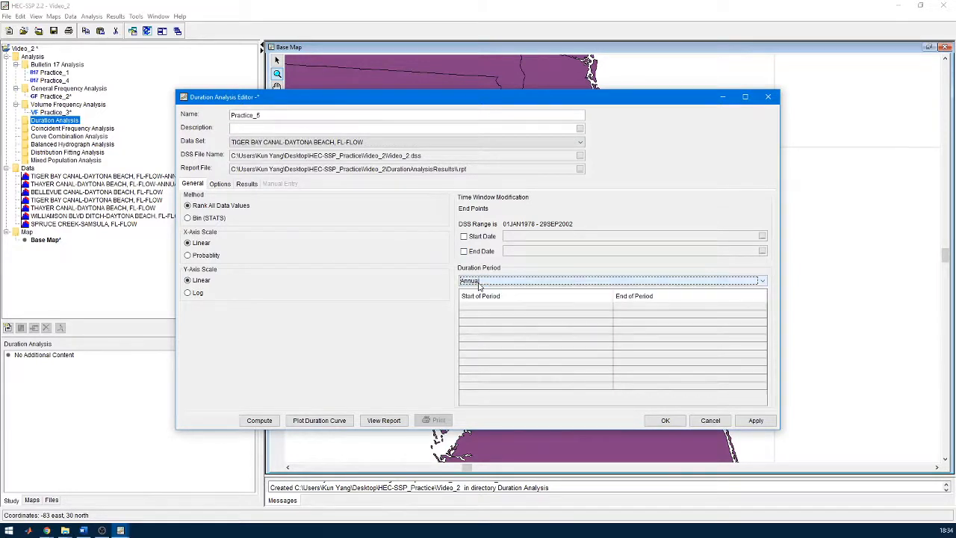
Step: Keep the duration period at Annual and enable the tabulated values for the output frequency ordinates
{"action": "left_click", "coordinate": [484, 282]}
{"action": "left_click", "coordinate": [485, 283]}
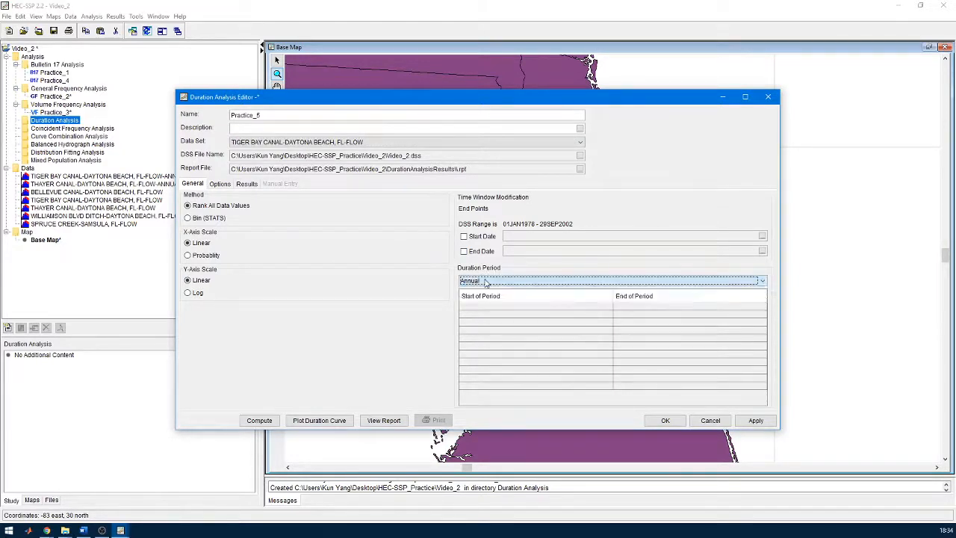
{"action": "left_click", "coordinate": [220, 185]}
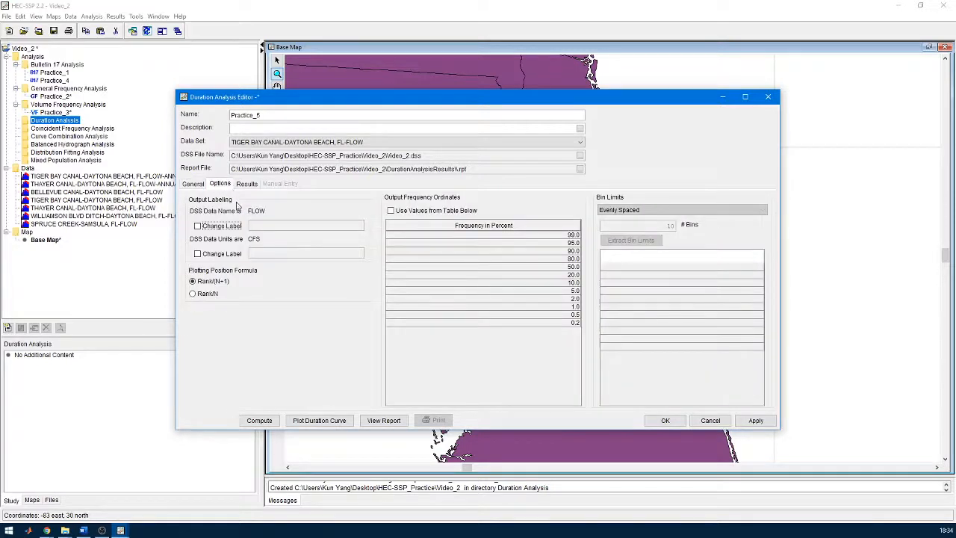
{"action": "left_click", "coordinate": [452, 210]}
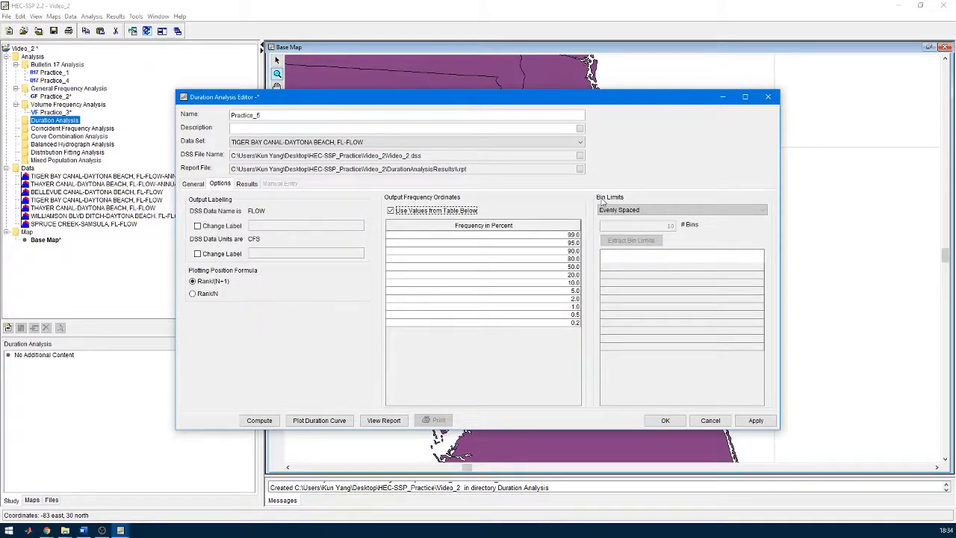
Step: Compute the Practice_5 duration analysis with its tabular results open and dismiss the completion message
{"action": "left_click", "coordinate": [247, 184]}
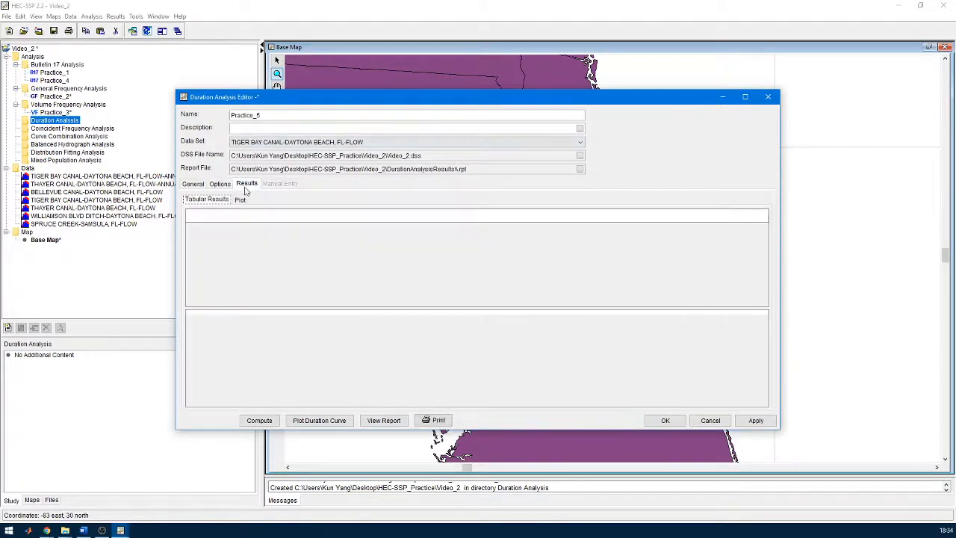
{"action": "left_click", "coordinate": [263, 420]}
{"action": "left_click", "coordinate": [486, 276]}
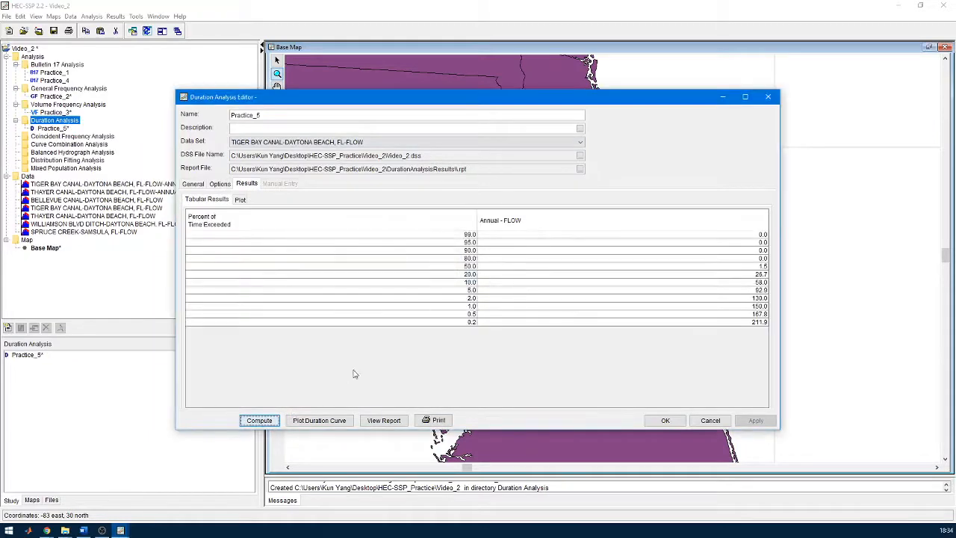
Step: Plot the annual duration curve and examine it enlarged alongside the tabular results
{"action": "left_click", "coordinate": [319, 421]}
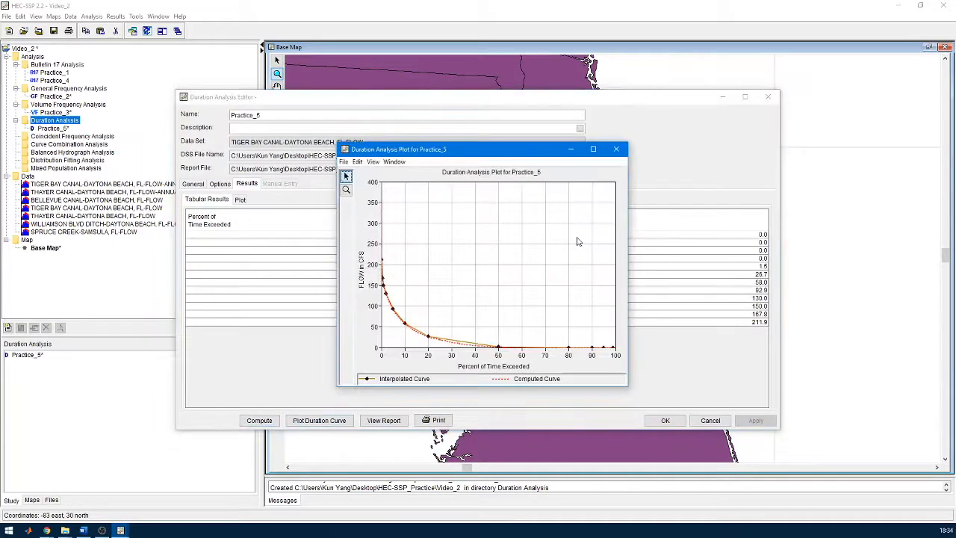
{"action": "left_click", "coordinate": [597, 147]}
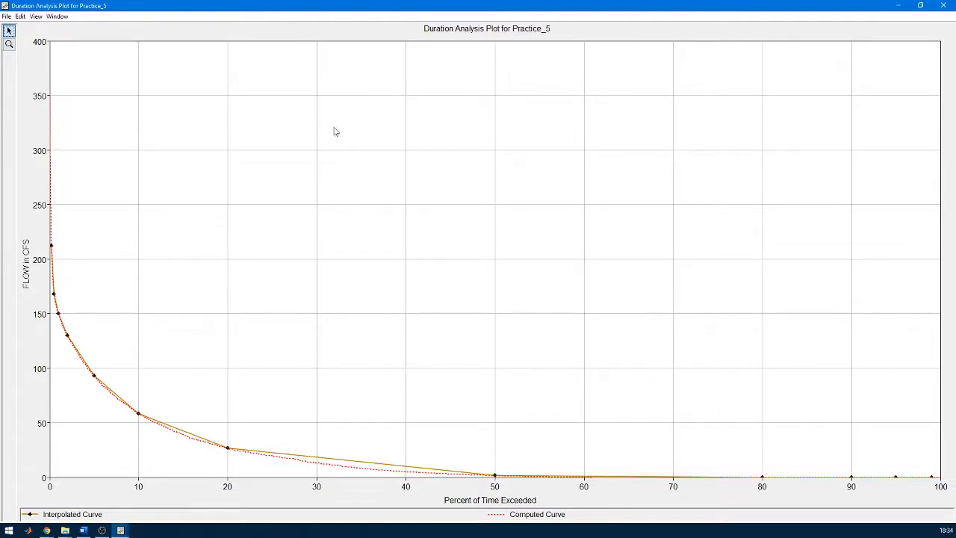
{"action": "left_click_drag", "start_coordinate": [403, 5], "coordinate": [598, 365]}
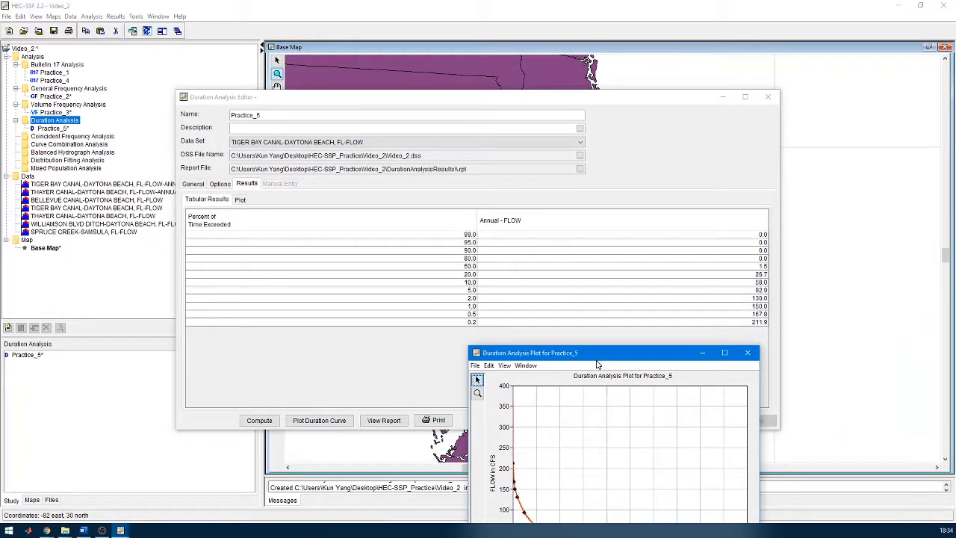
{"action": "left_click", "coordinate": [473, 306]}
{"action": "left_click", "coordinate": [639, 464]}
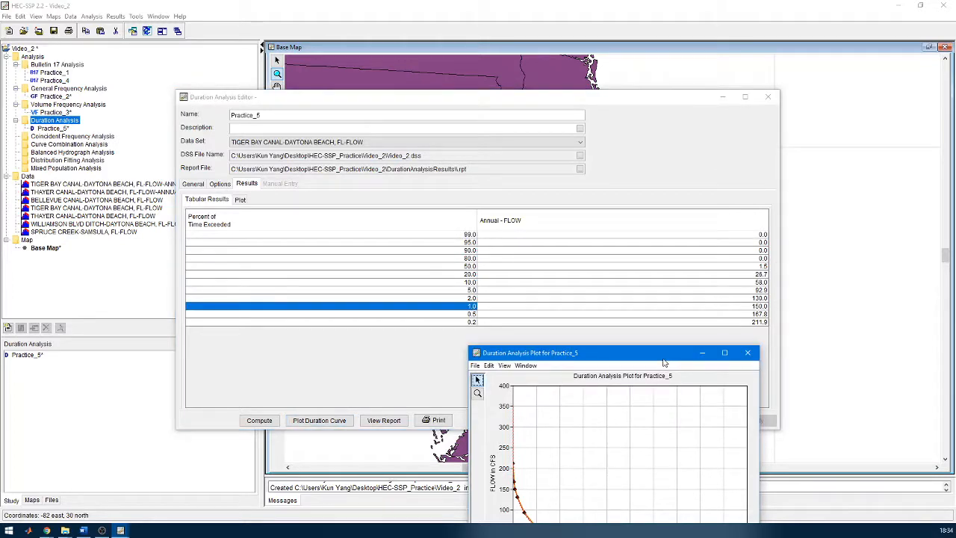
{"action": "double_click", "coordinate": [666, 367]}
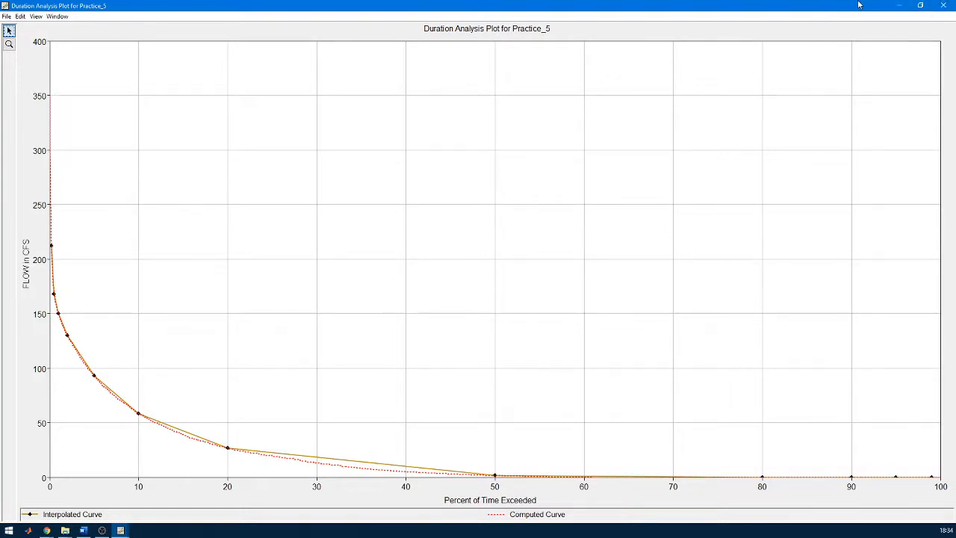
{"action": "left_click", "coordinate": [942, 6]}
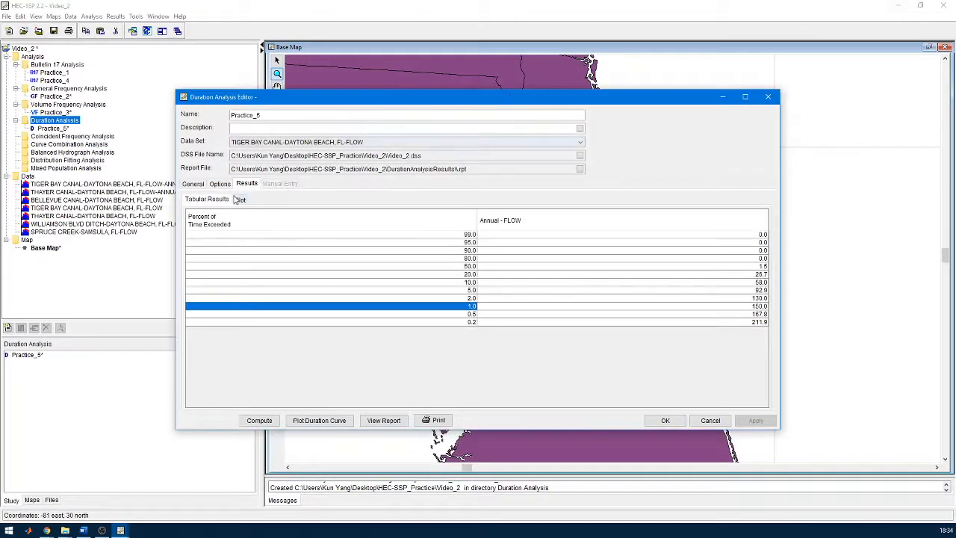
Step: Set the duration period of Practice_5 to Quarterly, apply it, and recompute the analysis
{"action": "left_click", "coordinate": [192, 184]}
{"action": "left_click", "coordinate": [521, 287]}
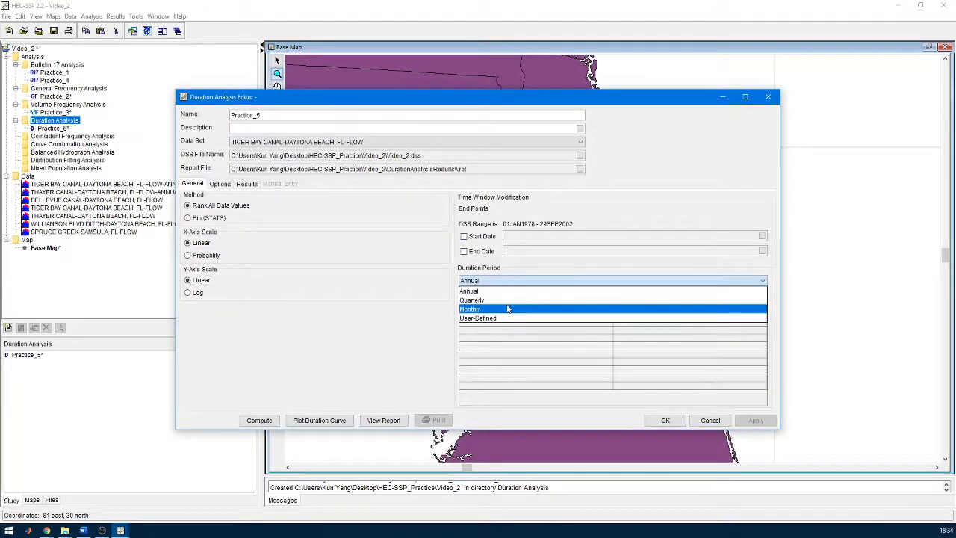
{"action": "left_click", "coordinate": [510, 304]}
{"action": "left_click", "coordinate": [755, 420]}
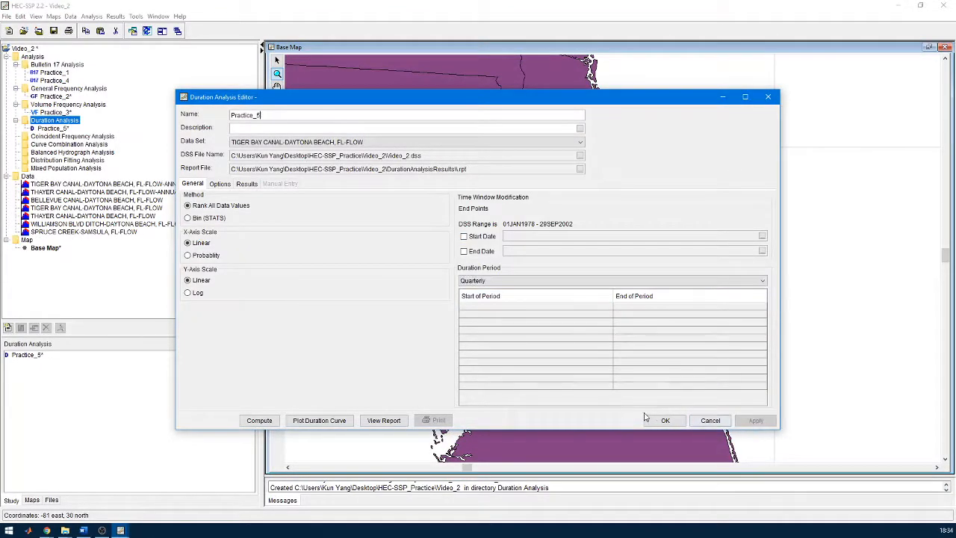
{"action": "left_click", "coordinate": [267, 421]}
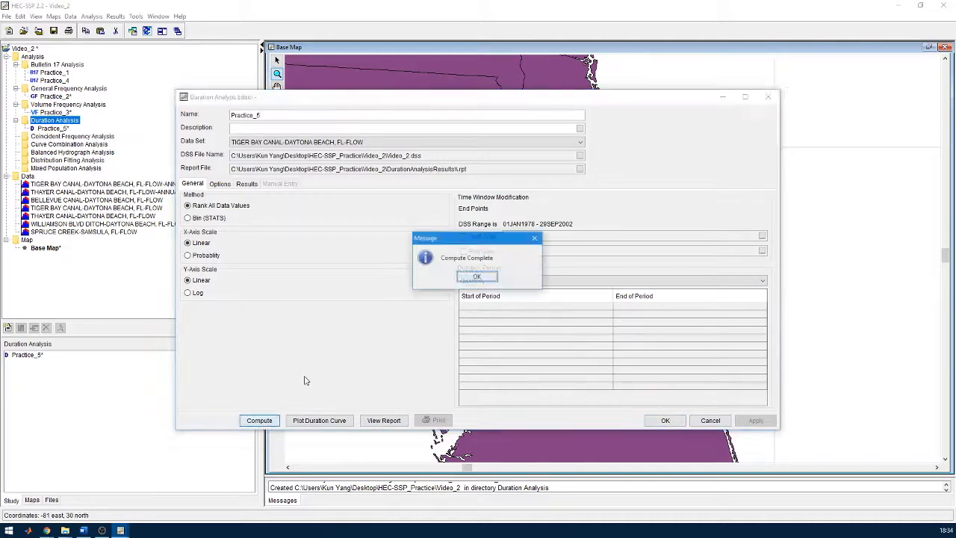
{"action": "left_click", "coordinate": [469, 280]}
Step: Plot the quarterly duration curves, maximize the plot, and compare it with the annual duration curve
{"action": "left_click", "coordinate": [319, 421]}
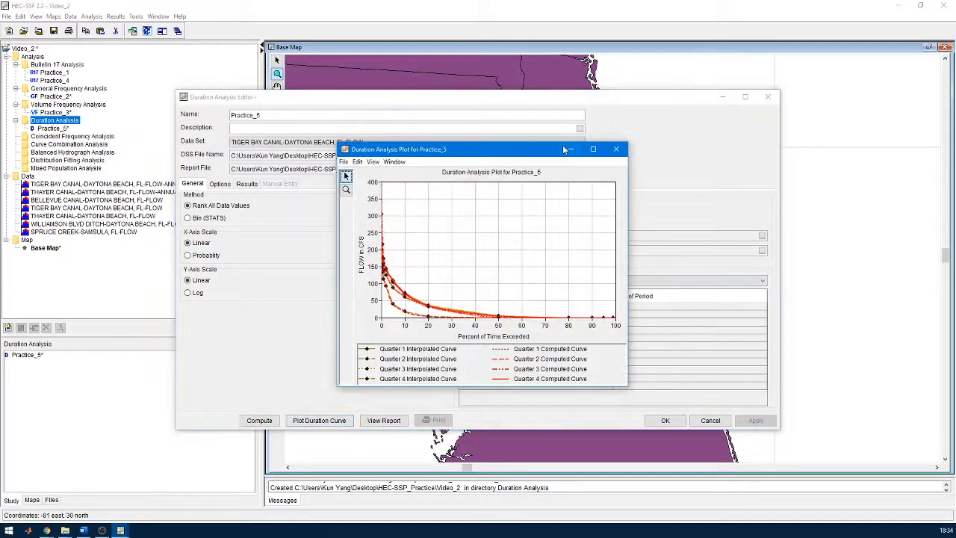
{"action": "double_click", "coordinate": [586, 151]}
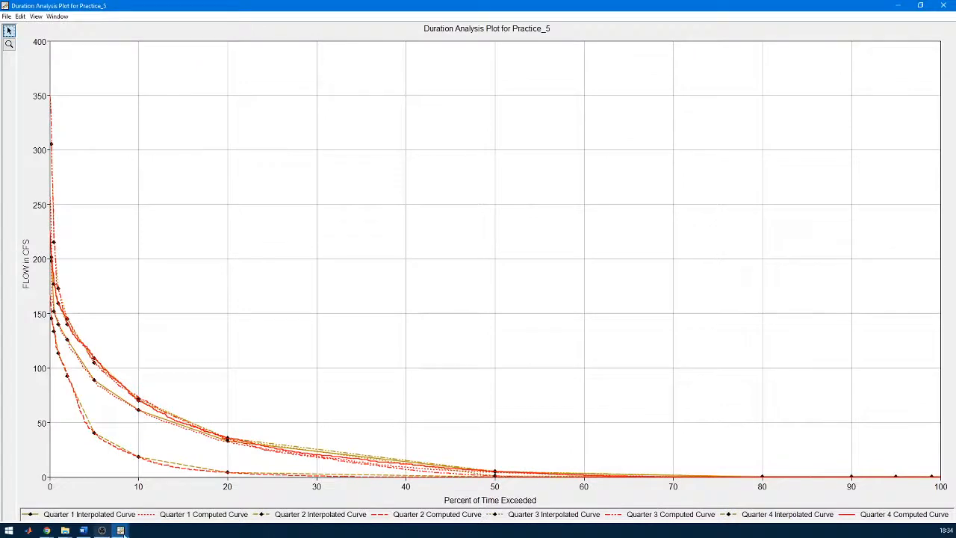
{"action": "mouse_move", "coordinate": [120, 531]}
{"action": "left_click", "coordinate": [303, 478]}
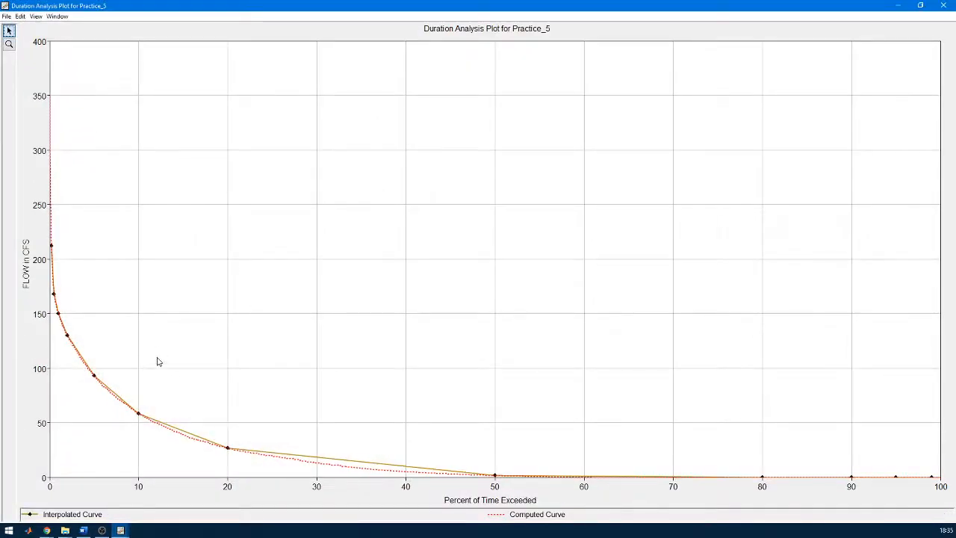
{"action": "key", "text": "alt+Tab"}
{"action": "key", "text": "alt+Tab"}
{"action": "key", "text": "alt+Tab"}
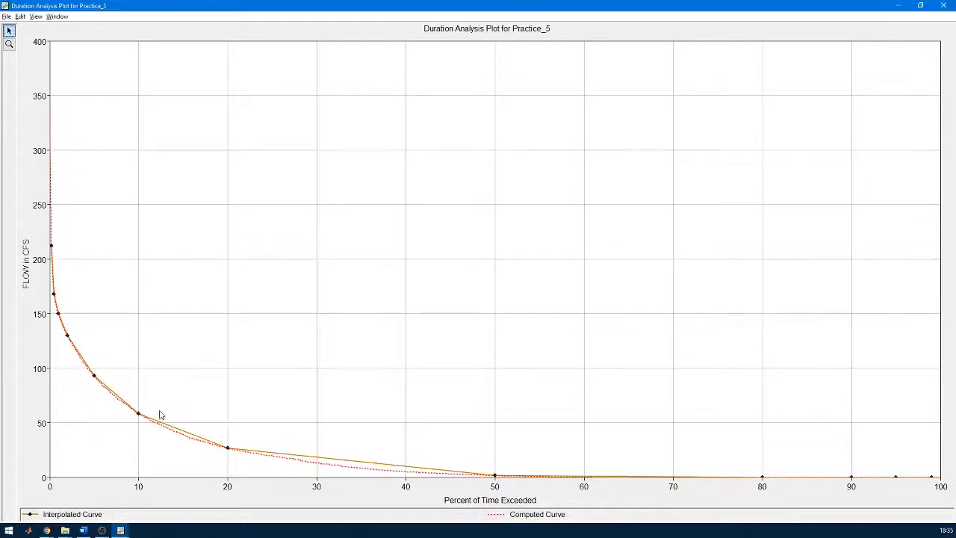
{"action": "key", "text": "alt+Tab"}
{"action": "key", "text": "alt+Tab"}
{"action": "key", "text": "alt+Tab"}
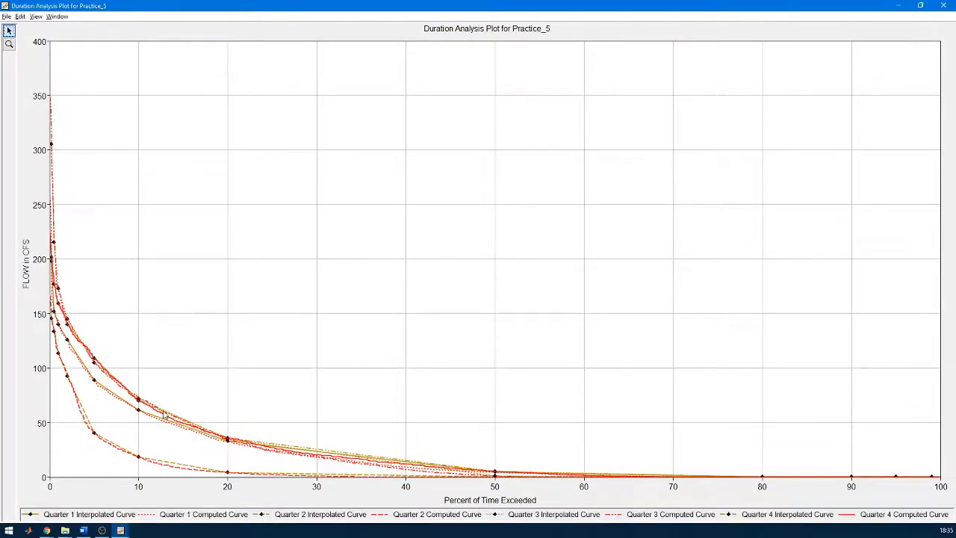
{"action": "key", "text": "alt+Tab"}
{"action": "key", "text": "alt+Tab"}
{"action": "key", "text": "alt+Tab"}
{"action": "key", "text": "alt+Tab"}
Step: Zoom in on the quarterly curves between about 5 and 10 percent of time exceeded, compare them, and zoom back out
{"action": "left_click", "coordinate": [9, 45]}
{"action": "left_click_drag", "start_coordinate": [95, 312], "coordinate": [147, 480]}
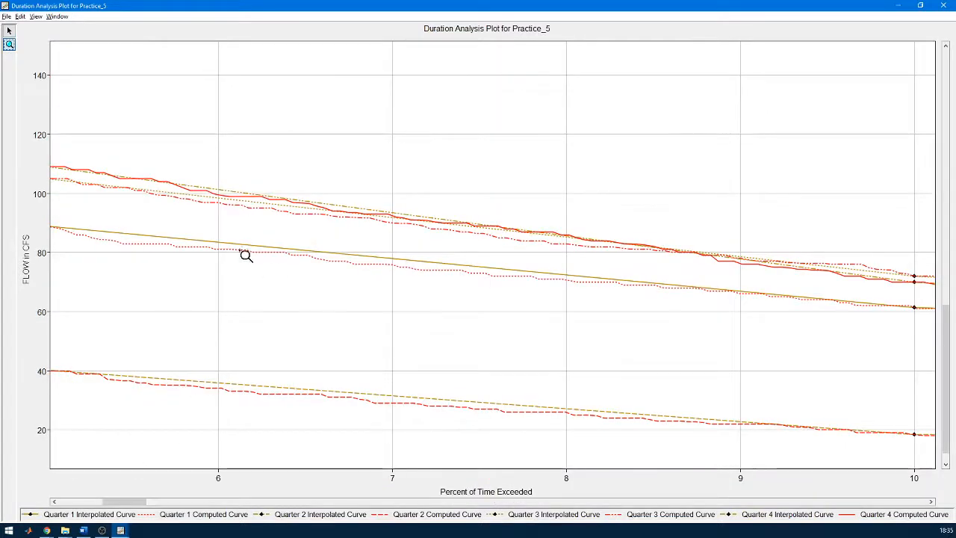
{"action": "mouse_move", "coordinate": [278, 202]}
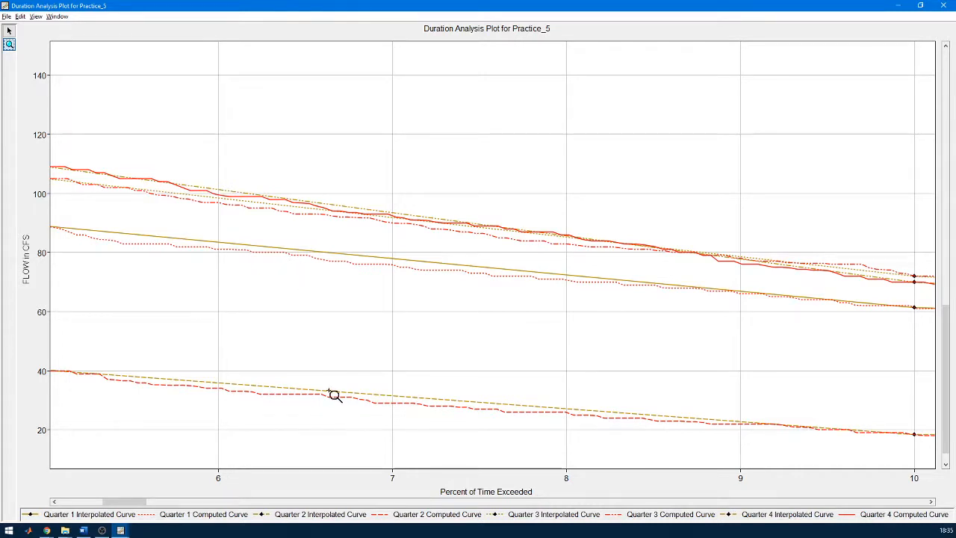
{"action": "right_click", "coordinate": [346, 312]}
{"action": "right_click", "coordinate": [347, 312]}
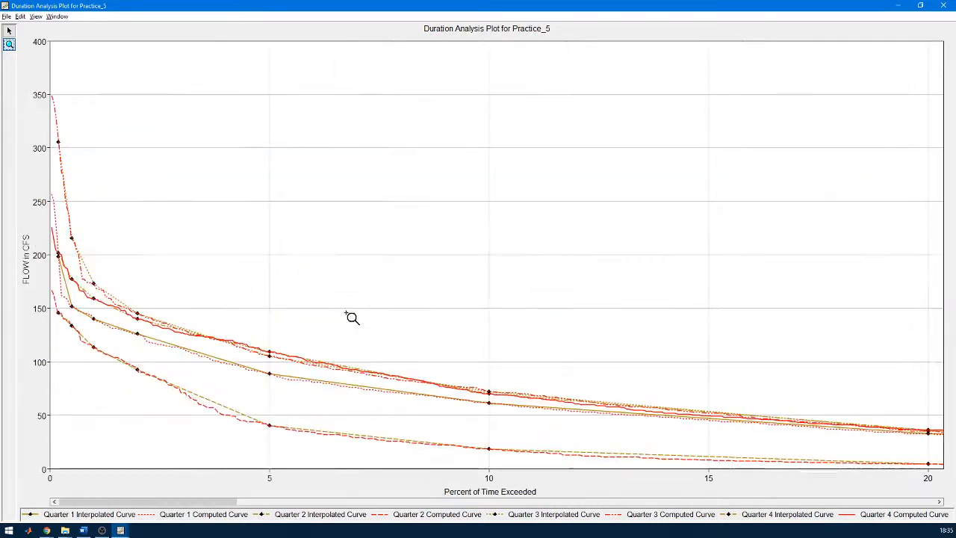
{"action": "right_click", "coordinate": [347, 313]}
{"action": "right_click", "coordinate": [346, 313]}
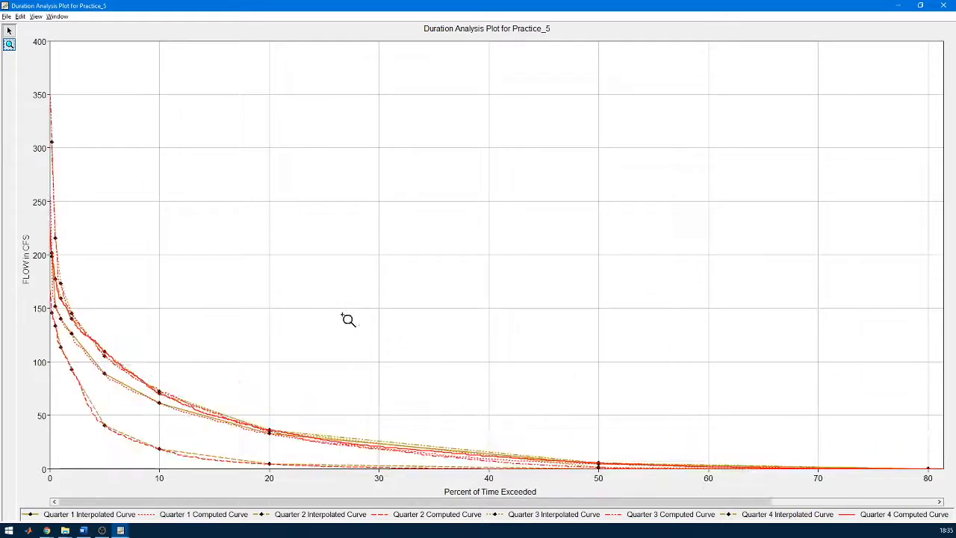
Step: Close the quarterly and annual duration plots and the Duration Analysis Editor
{"action": "left_click", "coordinate": [952, 5]}
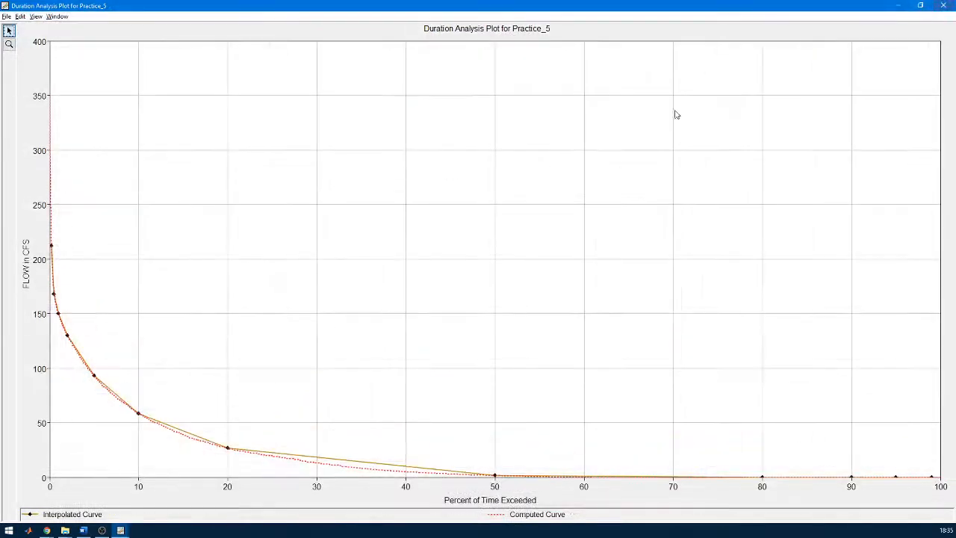
{"action": "left_click", "coordinate": [943, 5]}
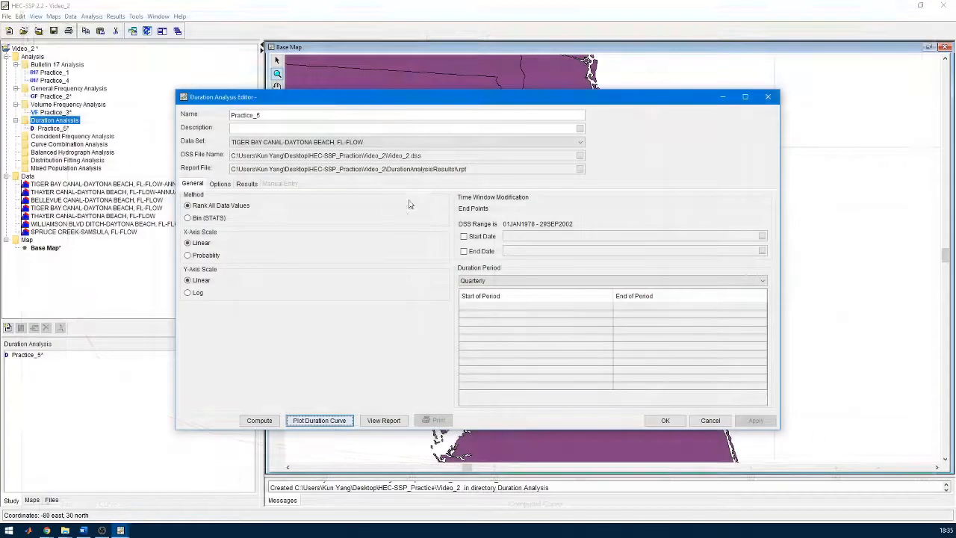
{"action": "left_click", "coordinate": [769, 98]}
Step: Create a new Curve Combination Analysis named Practice_6
{"action": "left_click", "coordinate": [91, 16]}
{"action": "mouse_move", "coordinate": [116, 30]}
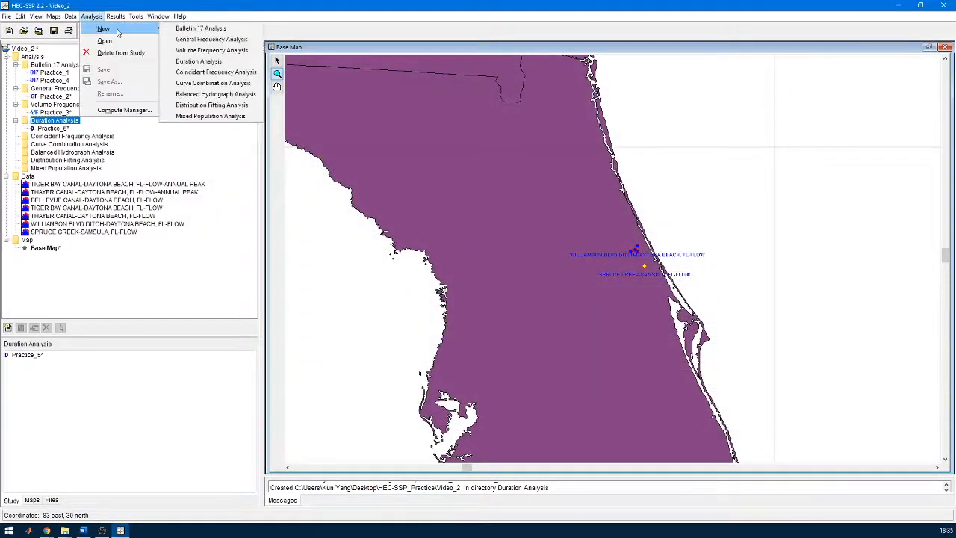
{"action": "left_click", "coordinate": [214, 83]}
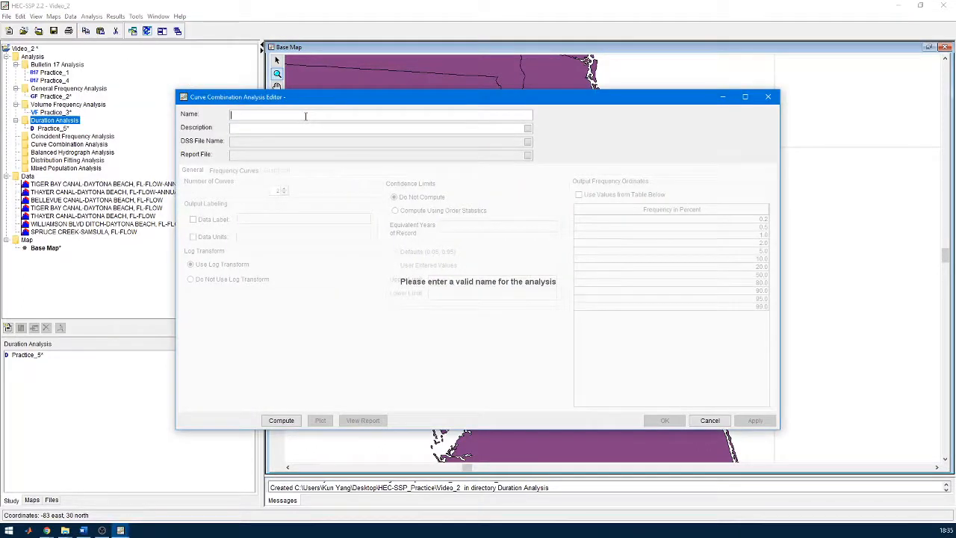
{"action": "type", "text": "Practice_6"}
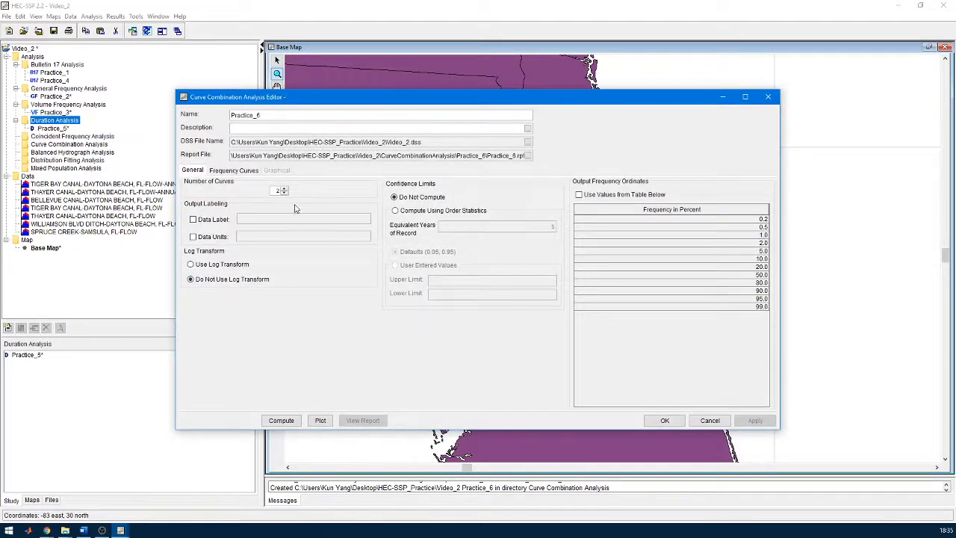
Step: Set Frequency Curve 1 to use the existing analysis Practice_1 and import its data
{"action": "left_click", "coordinate": [232, 171]}
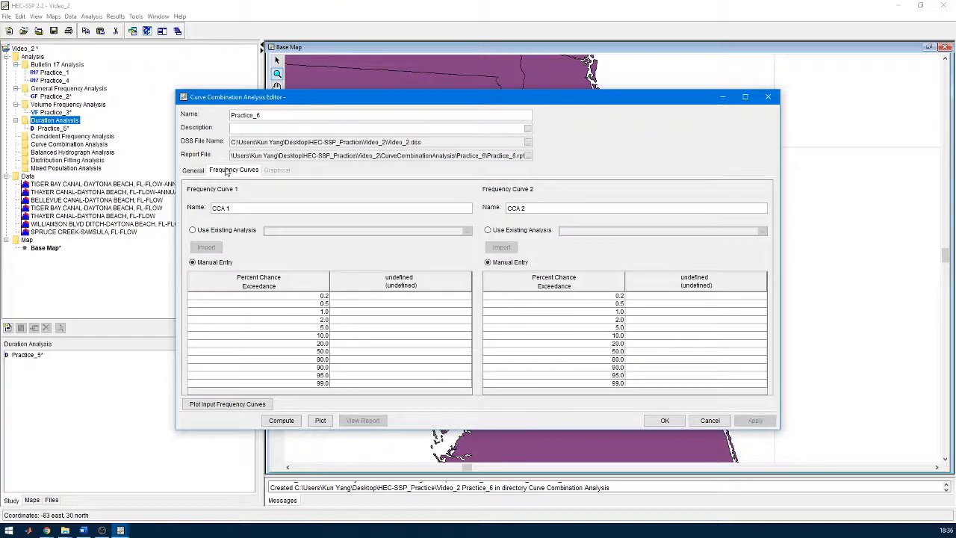
{"action": "left_click", "coordinate": [195, 169]}
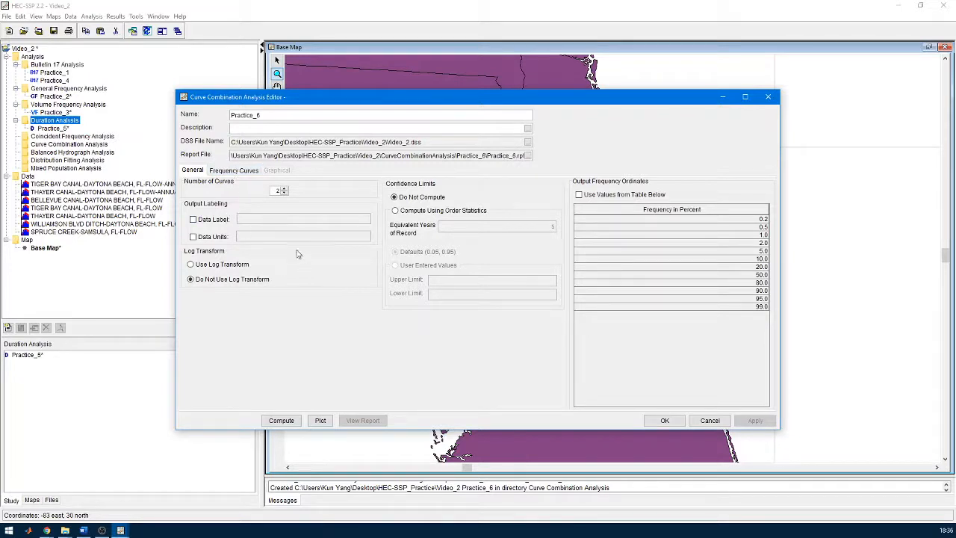
{"action": "left_click", "coordinate": [222, 170]}
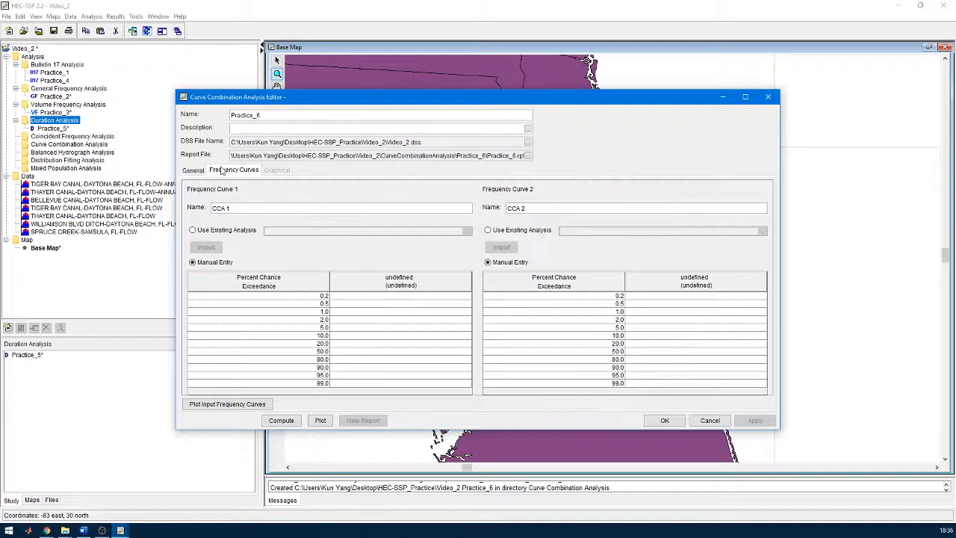
{"action": "left_click", "coordinate": [224, 232]}
{"action": "left_click", "coordinate": [314, 231]}
{"action": "left_click", "coordinate": [311, 246]}
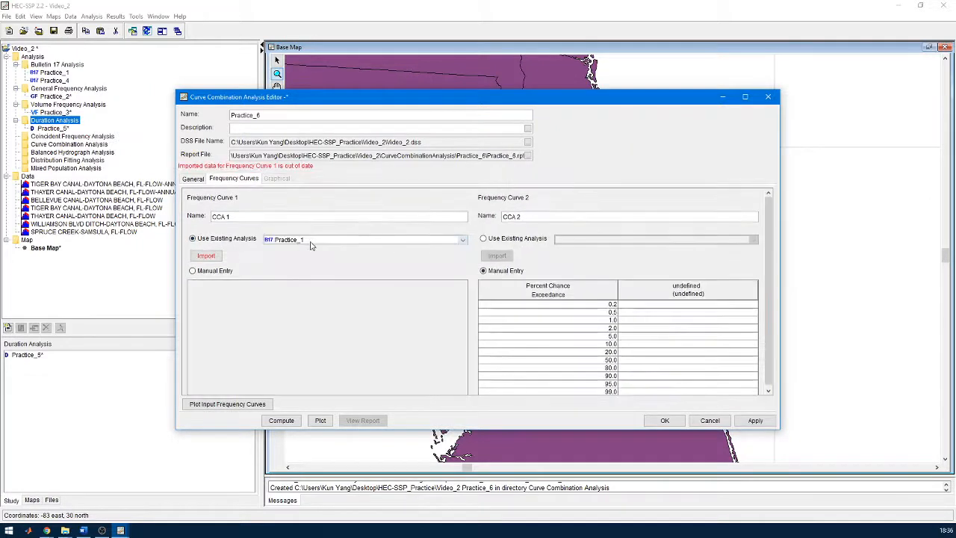
{"action": "left_click", "coordinate": [217, 257]}
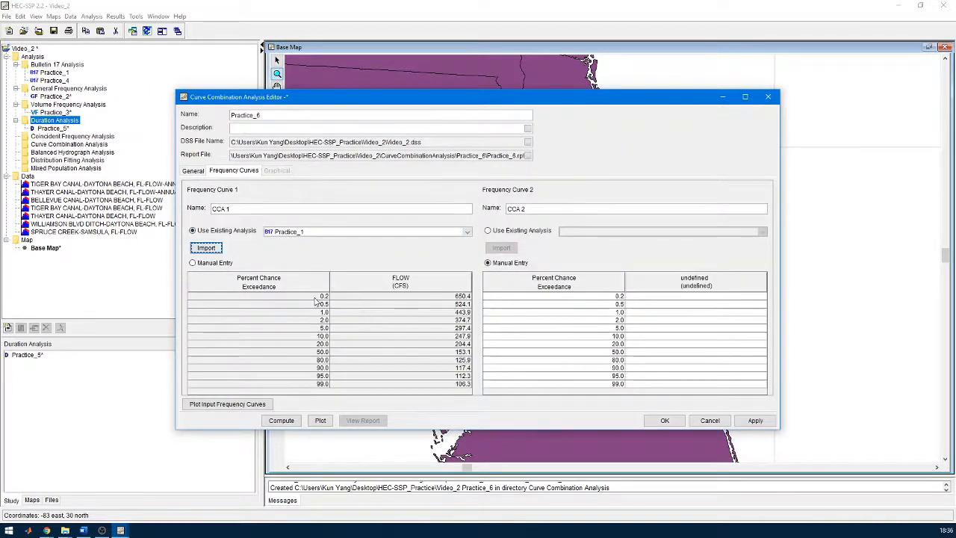
Step: Examine the imported exceedance and flow columns of Frequency Curve 1 and select the first exceedance cell in Frequency Curve 2's manual-entry table
{"action": "left_click_drag", "start_coordinate": [318, 296], "coordinate": [310, 385]}
{"action": "left_click_drag", "start_coordinate": [407, 297], "coordinate": [407, 386]}
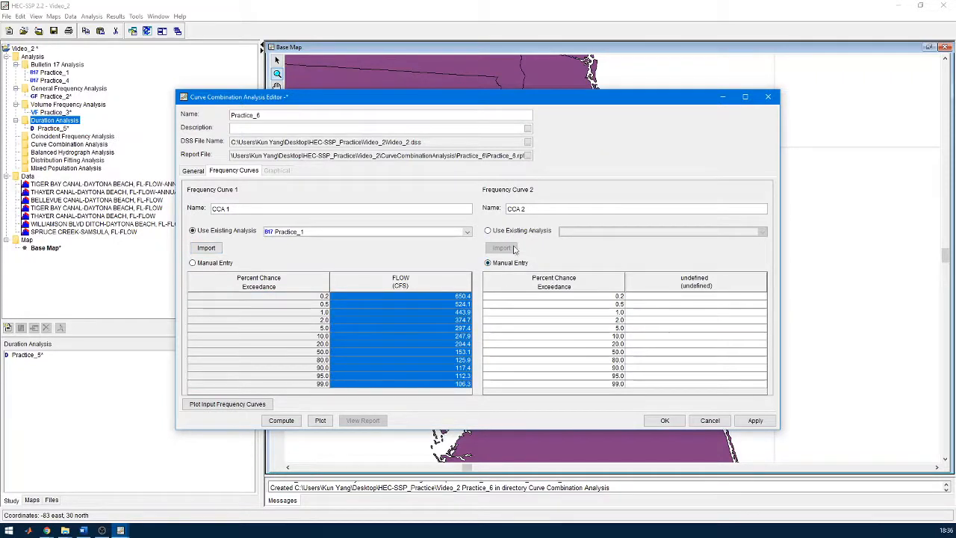
{"action": "left_click", "coordinate": [609, 297]}
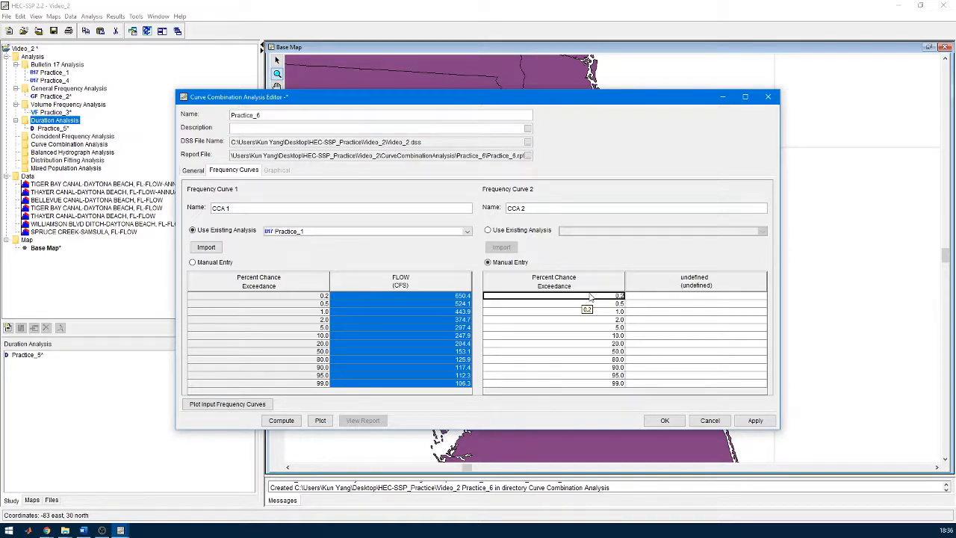
Step: Delete the exceedance rows from 5.0 through 99.0 percent in Frequency Curve 2's manual-entry table
{"action": "left_click_drag", "start_coordinate": [591, 298], "coordinate": [587, 387]}
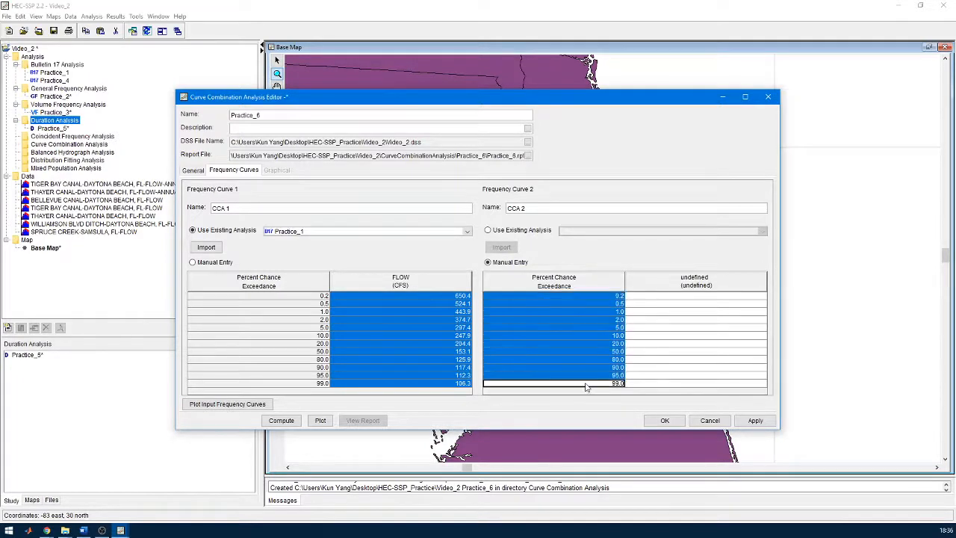
{"action": "left_click", "coordinate": [590, 352]}
{"action": "left_click_drag", "start_coordinate": [591, 320], "coordinate": [590, 395]}
{"action": "right_click", "coordinate": [594, 359]}
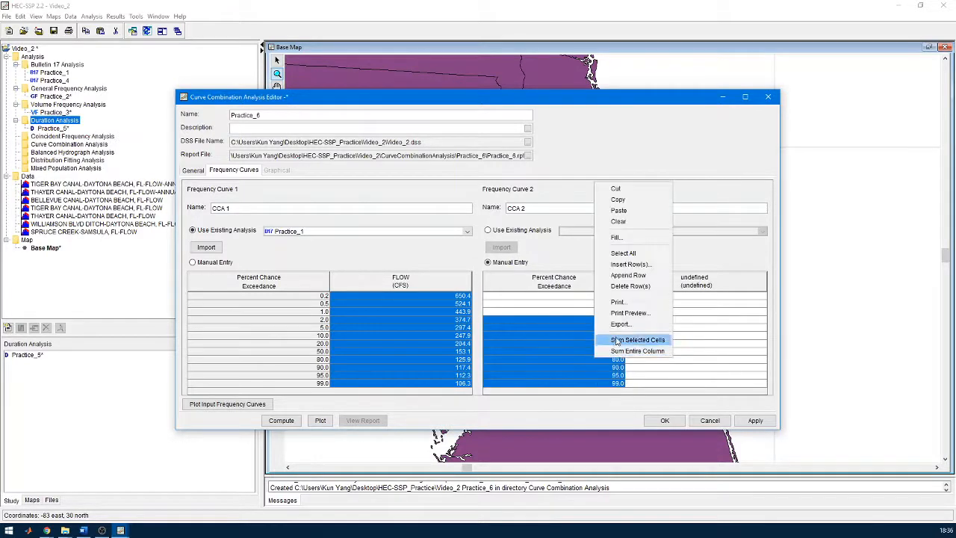
{"action": "left_click", "coordinate": [580, 332]}
{"action": "left_click", "coordinate": [580, 336]}
{"action": "left_click_drag", "start_coordinate": [587, 327], "coordinate": [585, 388]}
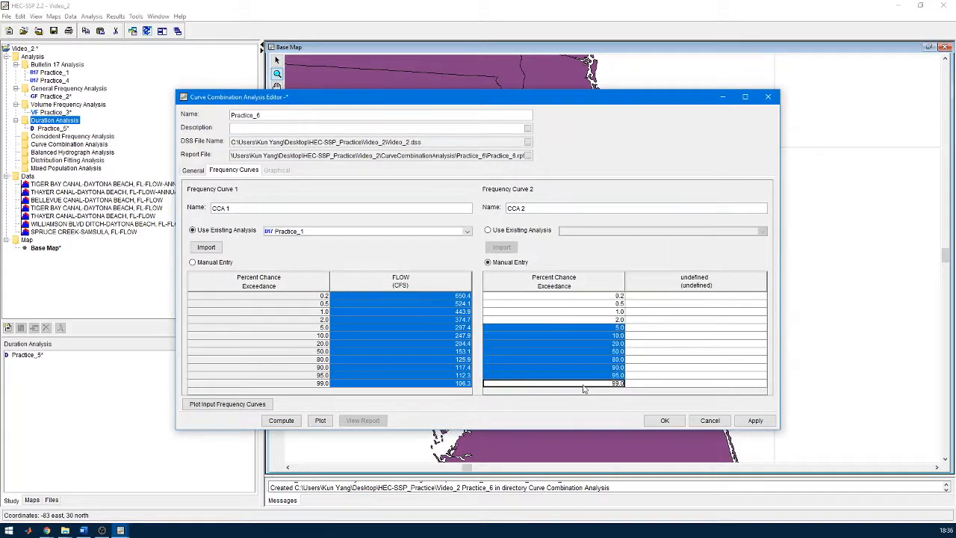
{"action": "right_click", "coordinate": [585, 358]}
{"action": "left_click", "coordinate": [605, 286]}
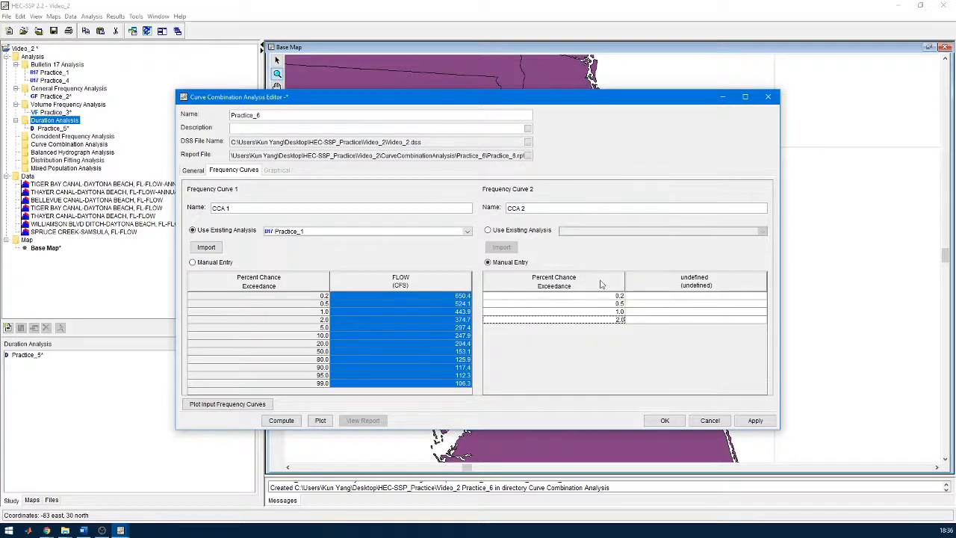
Step: Set the first row of Frequency Curve 2 to 0.001 percent exceedance with a data value of 1000
{"action": "left_click", "coordinate": [610, 298]}
{"action": "type", "text": "0"}
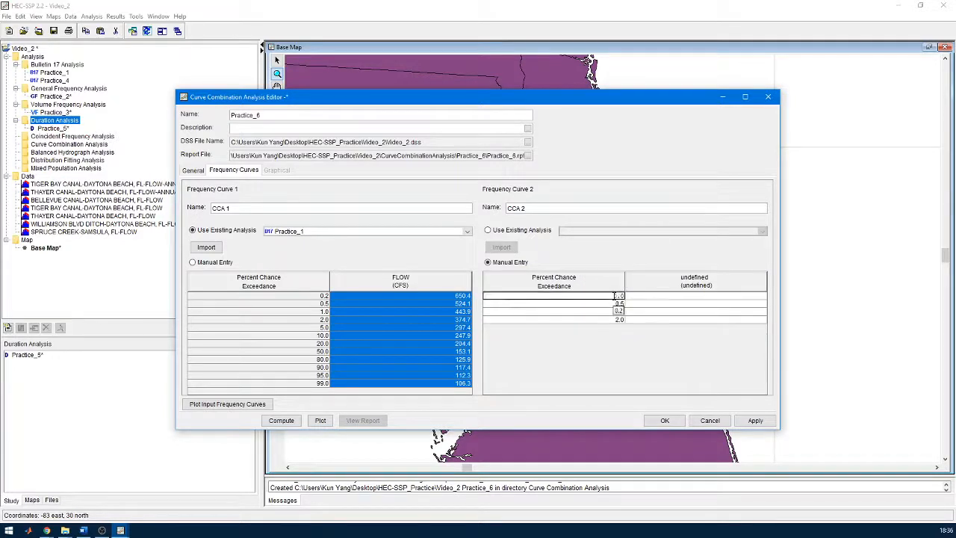
{"action": "type", "text": ".001"}
{"action": "key", "text": "Tab"}
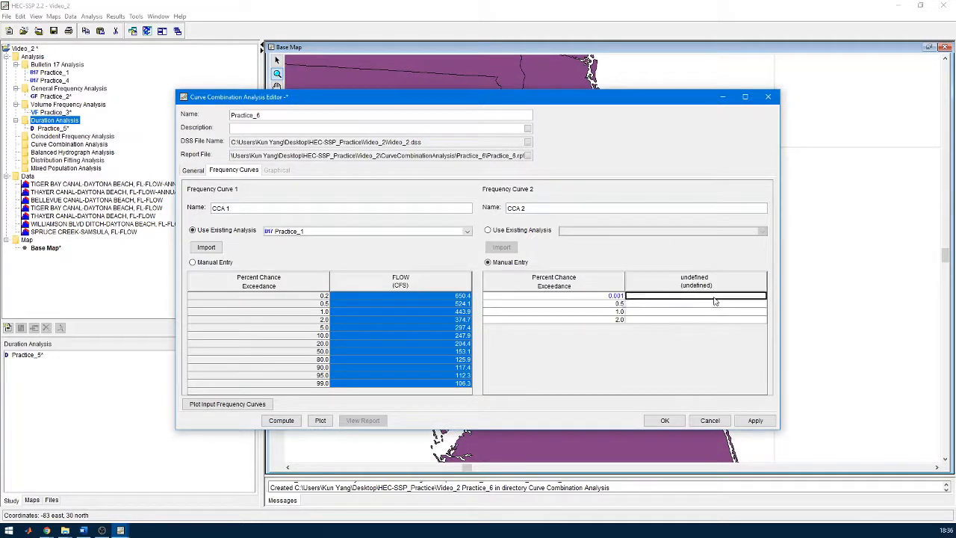
{"action": "type", "text": "1000"}
Step: Set the second row of Frequency Curve 2 to 0.3 percent exceedance with a data value of 700
{"action": "left_click", "coordinate": [620, 302]}
{"action": "type", "text": "0"}
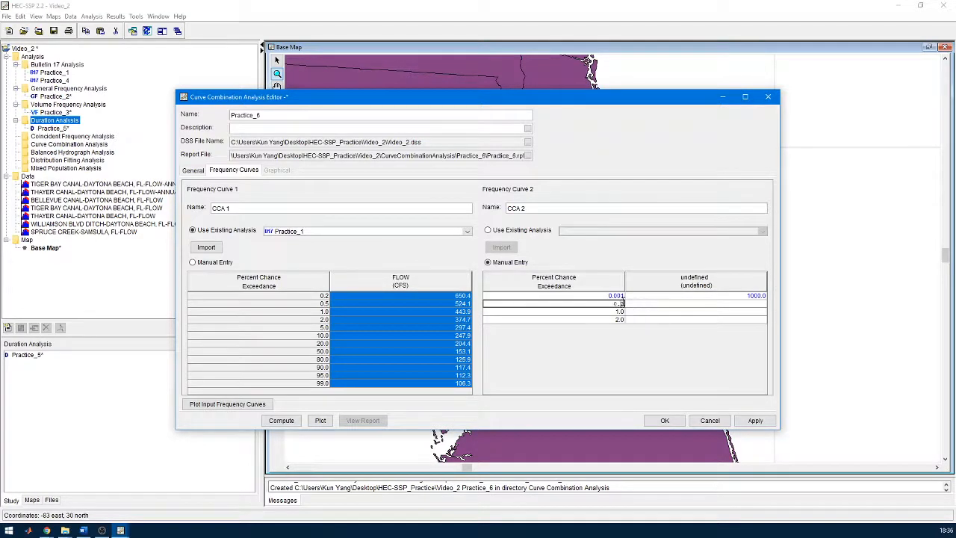
{"action": "double_click", "coordinate": [621, 303]}
{"action": "type", "text": "0"}
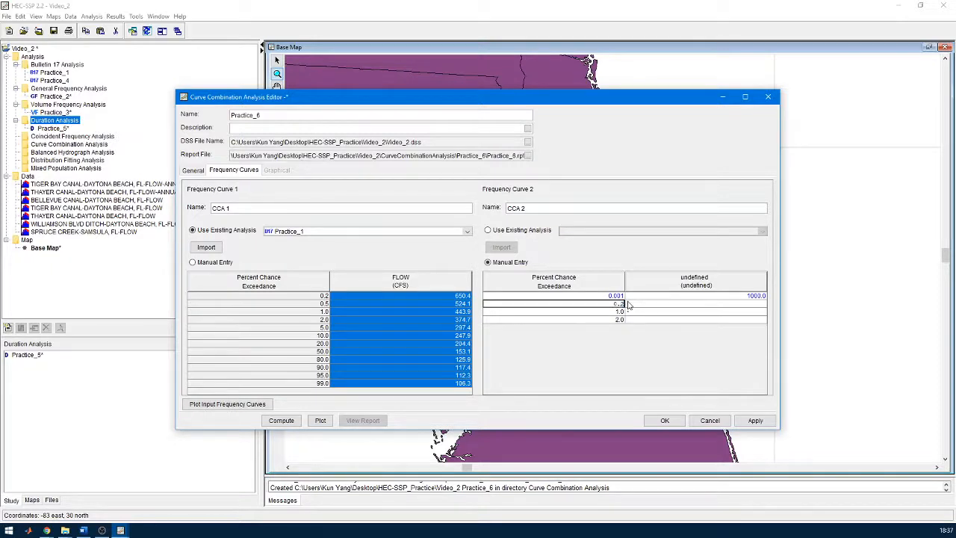
{"action": "left_click", "coordinate": [667, 305]}
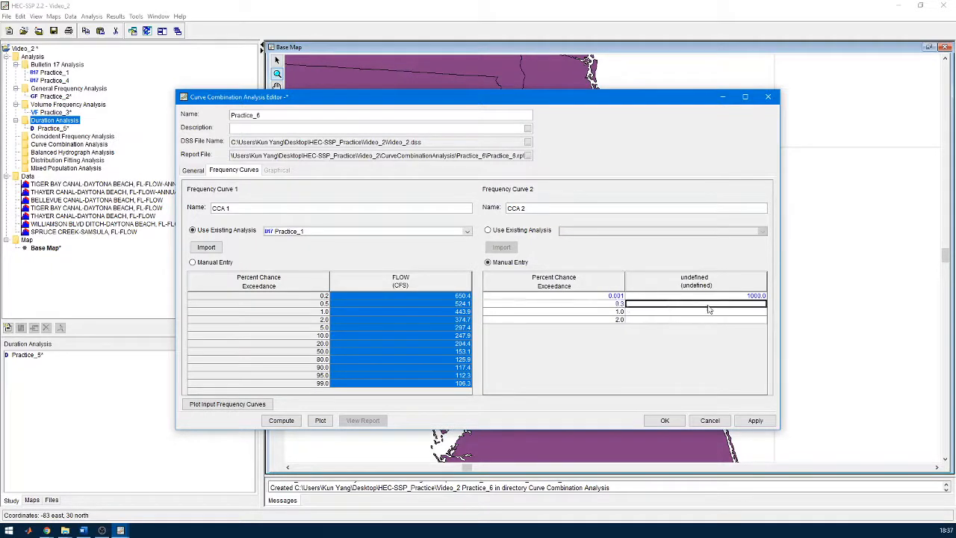
{"action": "type", "text": "700"}
Step: Using Frequency Curve 1's flows as reference, set the third row of Frequency Curve 2 to 1.3 percent exceedance and 500
{"action": "left_click", "coordinate": [410, 296]}
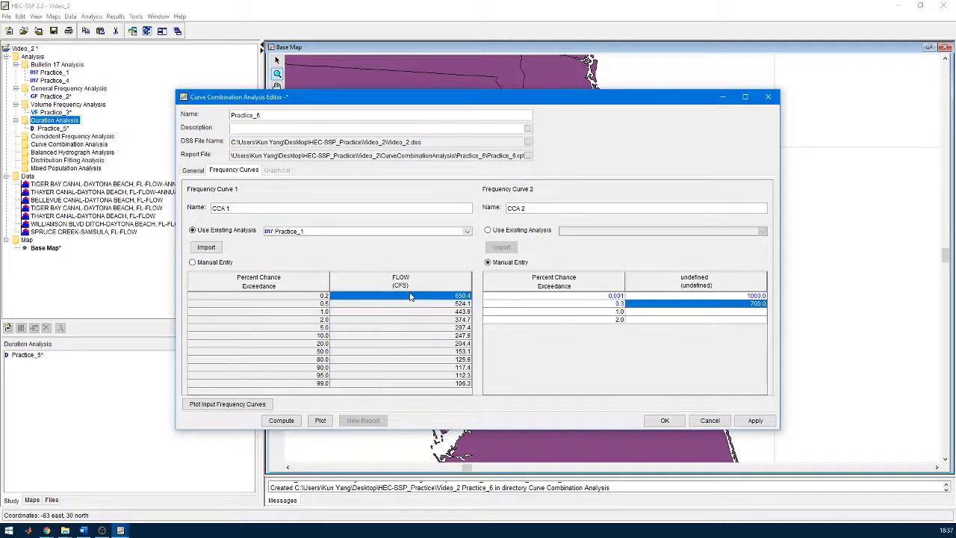
{"action": "left_click", "coordinate": [446, 305]}
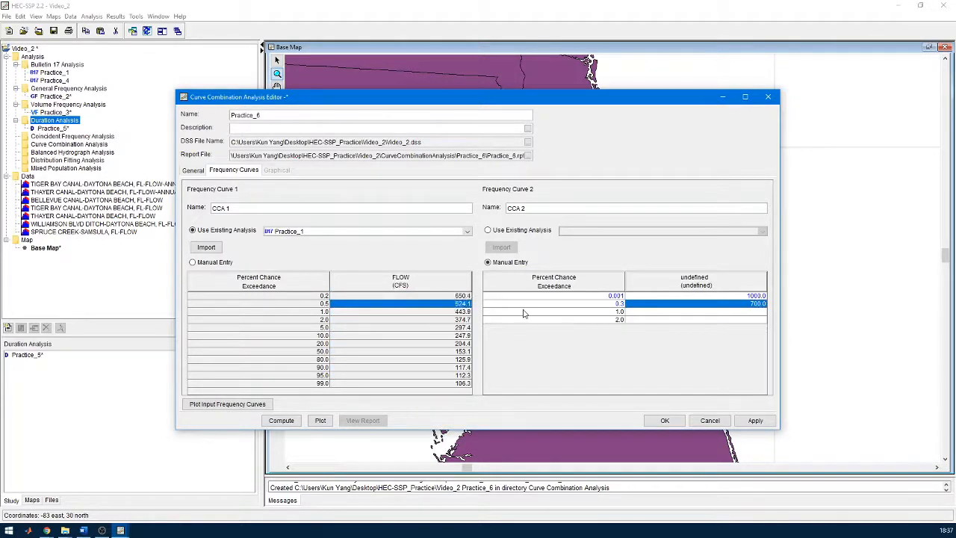
{"action": "double_click", "coordinate": [618, 313]}
{"action": "left_click", "coordinate": [625, 312]}
{"action": "double_click", "coordinate": [622, 312]}
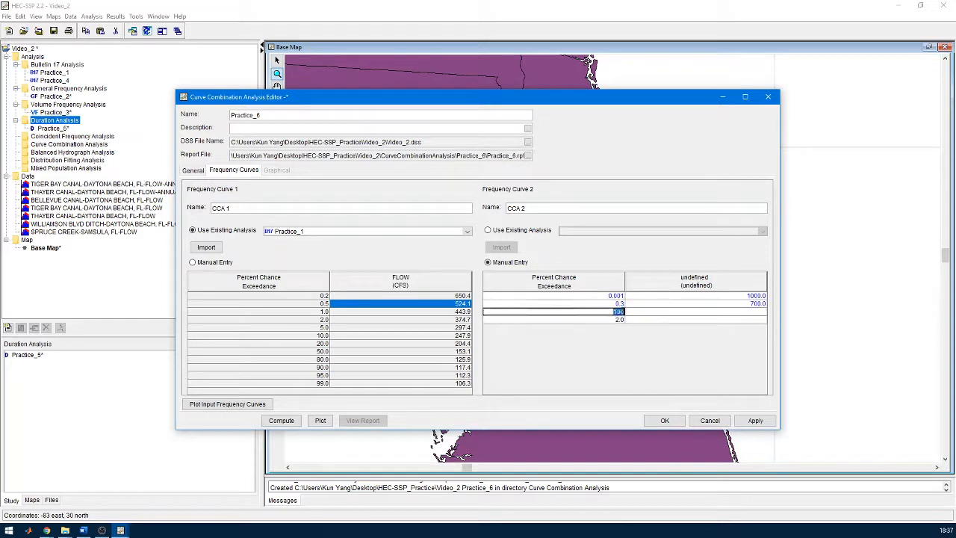
{"action": "left_click", "coordinate": [621, 311]}
{"action": "left_click", "coordinate": [600, 321]}
{"action": "double_click", "coordinate": [620, 311]}
{"action": "type", "text": "1"}
{"action": "left_click", "coordinate": [660, 312]}
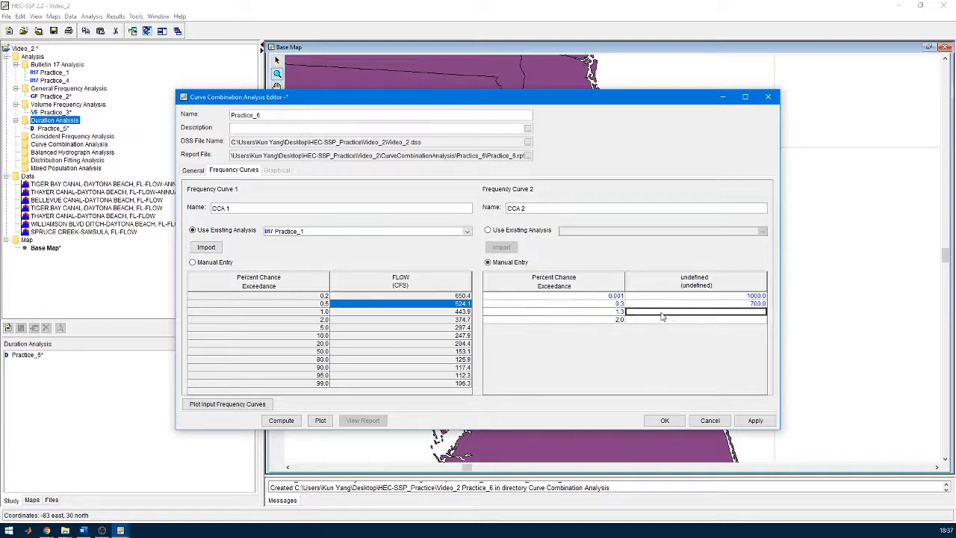
{"action": "double_click", "coordinate": [728, 315]}
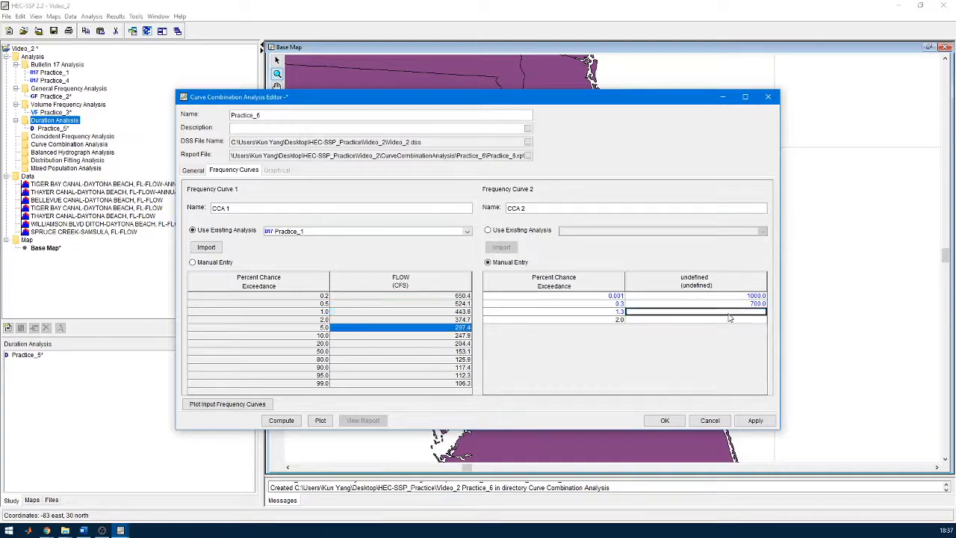
{"action": "type", "text": "500"}
Step: Set the fourth row of Frequency Curve 2 to 8.0 percent exceedance and 250, and apply the changes
{"action": "double_click", "coordinate": [614, 321]}
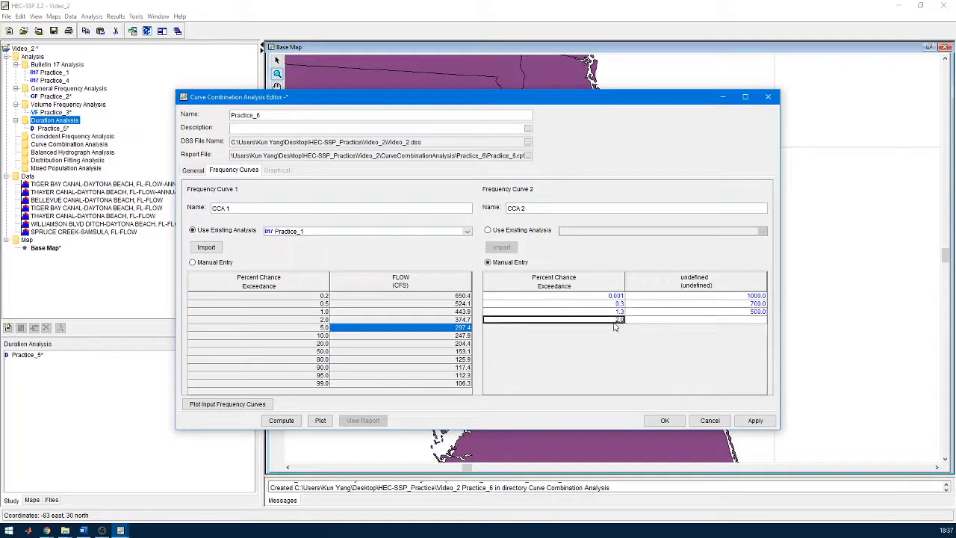
{"action": "left_click_drag", "start_coordinate": [613, 321], "coordinate": [634, 320]}
{"action": "type", "text": "10."}
{"action": "key", "text": "Tab"}
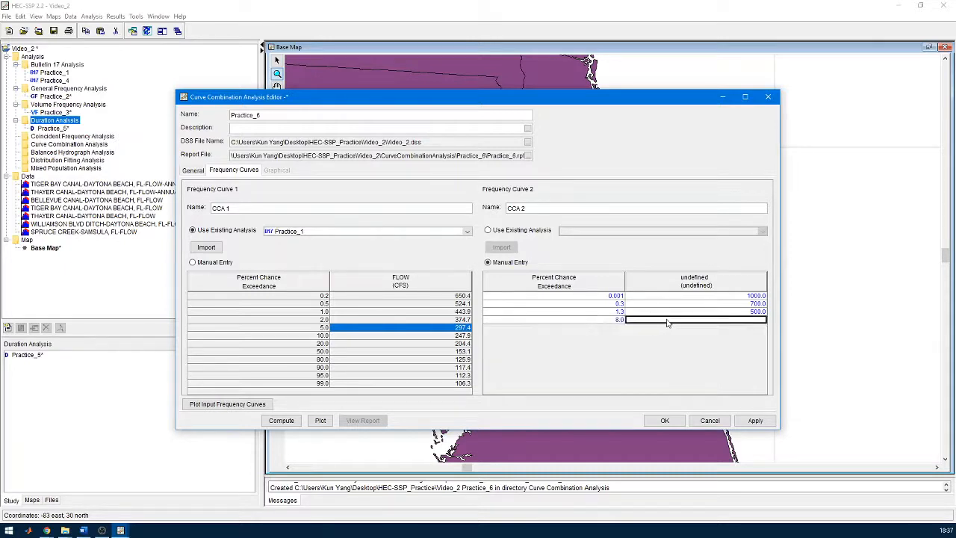
{"action": "type", "text": "3"}
{"action": "key", "text": "BackSpace"}
{"action": "key", "text": "BackSpace"}
{"action": "type", "text": "5"}
{"action": "left_click", "coordinate": [763, 421]}
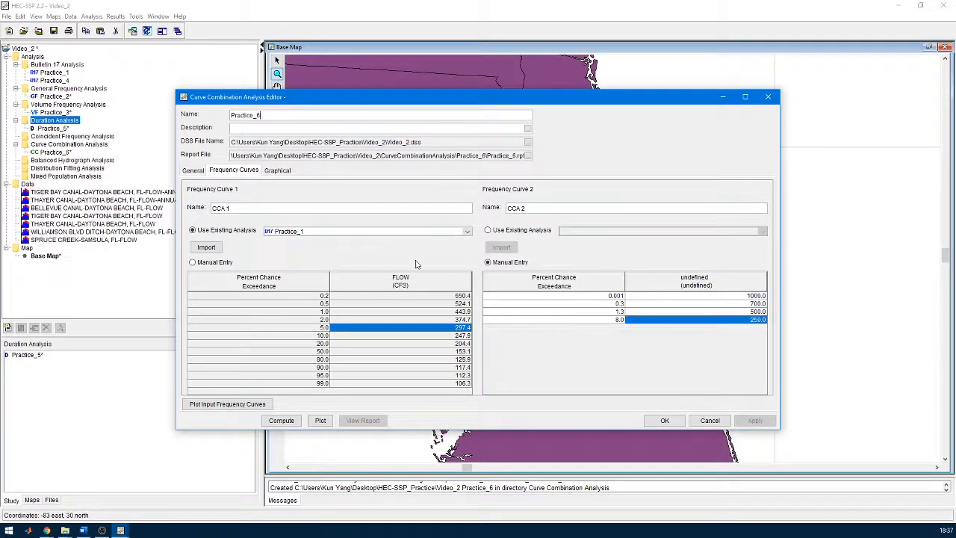
Step: Open the graphical view of the two curves and try to compute Practice_6 without a user-defined curve
{"action": "left_click", "coordinate": [278, 170]}
{"action": "left_click", "coordinate": [282, 420]}
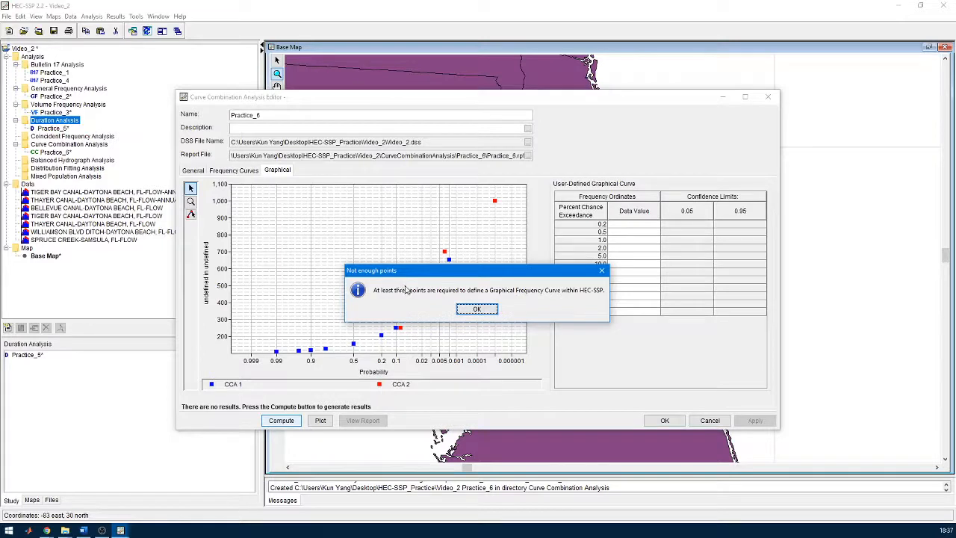
{"action": "left_click", "coordinate": [477, 309]}
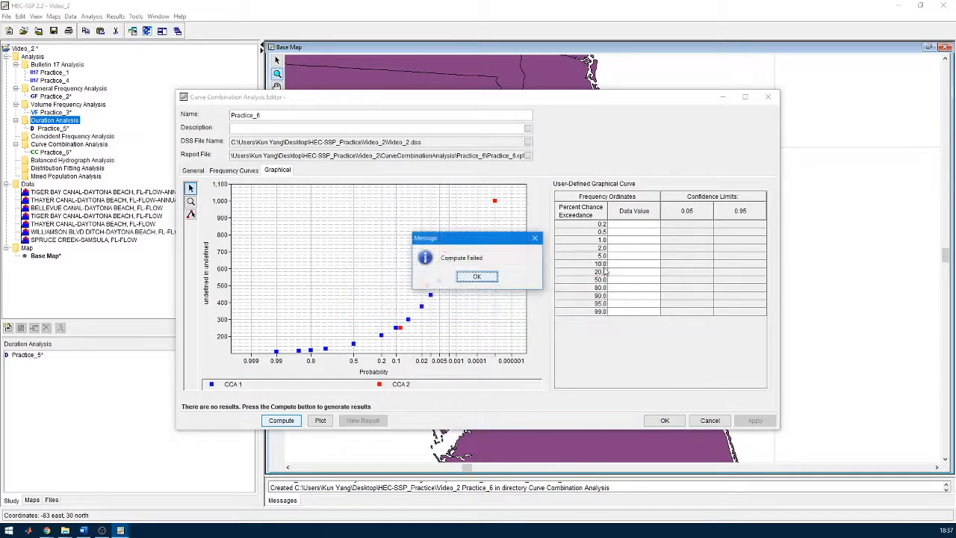
{"action": "left_click", "coordinate": [477, 276]}
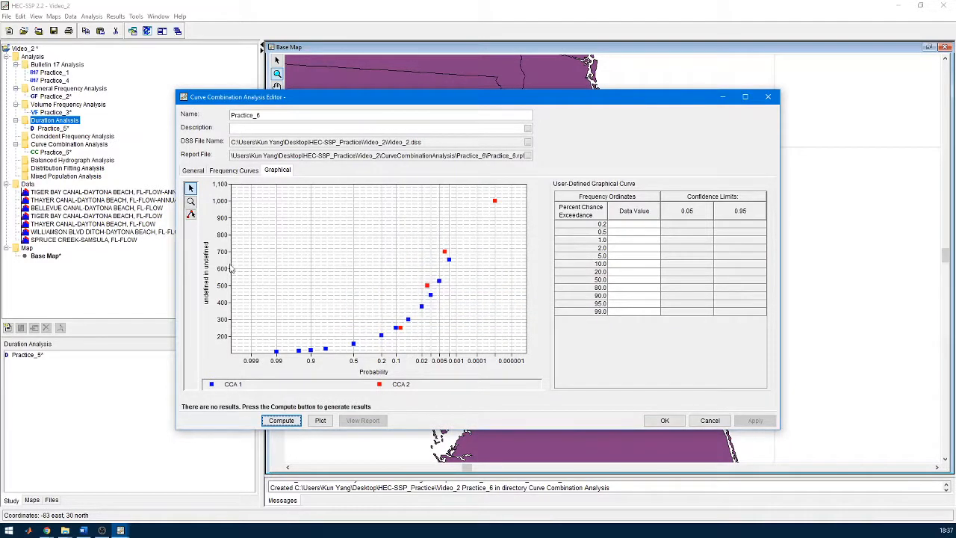
Step: Draw a user-defined graphical curve through the CCA 1 and CCA 2 points, ending at the uppermost CCA 2 point
{"action": "left_click", "coordinate": [191, 214]}
{"action": "left_click", "coordinate": [271, 351]}
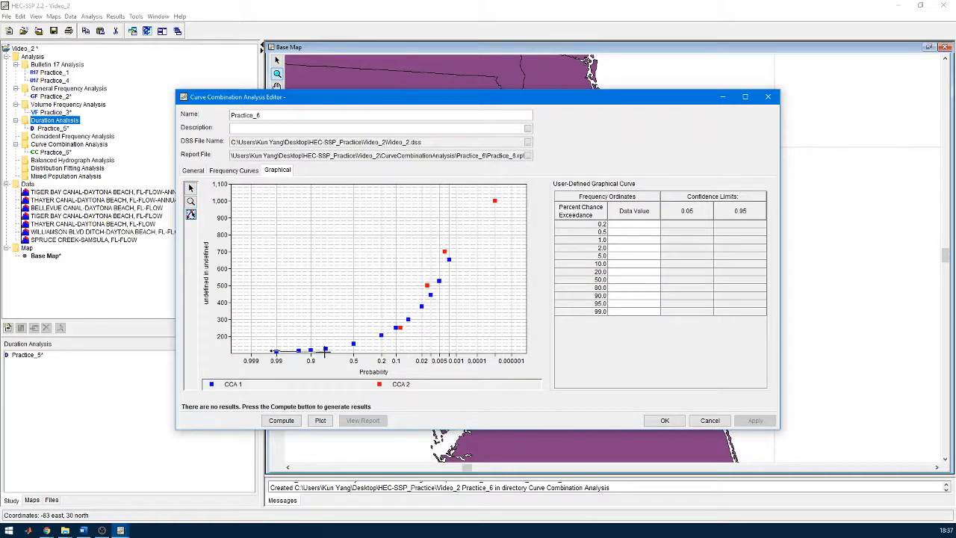
{"action": "left_click", "coordinate": [327, 350]}
{"action": "left_click", "coordinate": [384, 337]}
{"action": "left_click", "coordinate": [424, 301]}
{"action": "left_click", "coordinate": [449, 255]}
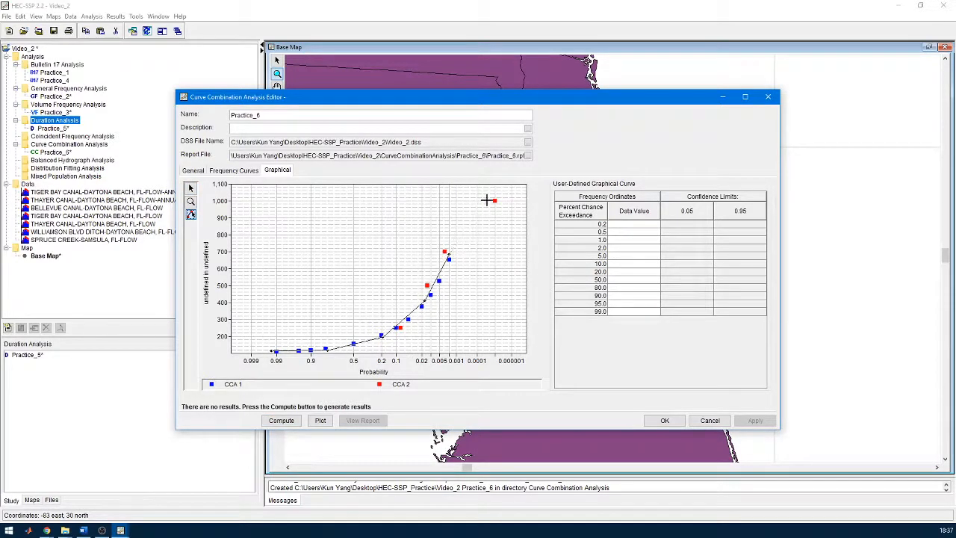
{"action": "double_click", "coordinate": [493, 200]}
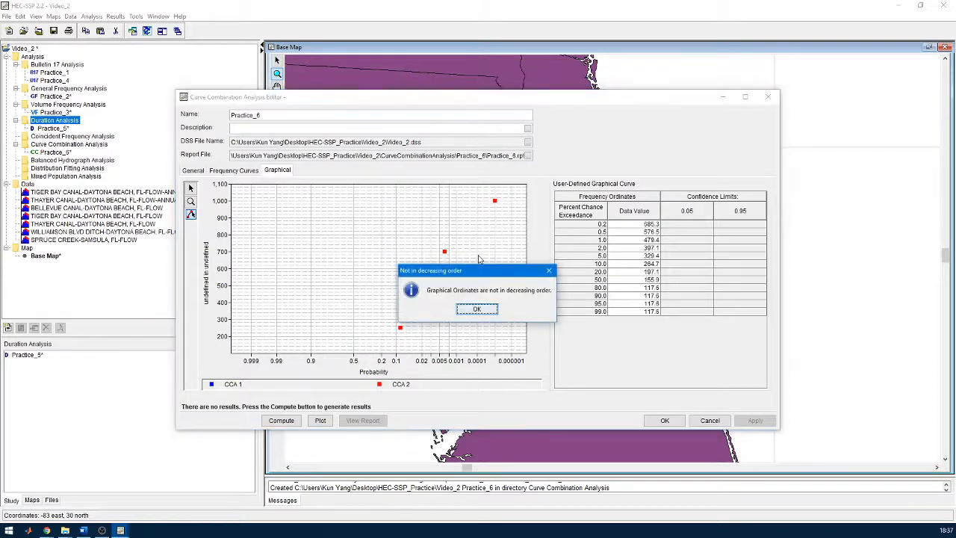
{"action": "left_click", "coordinate": [479, 308]}
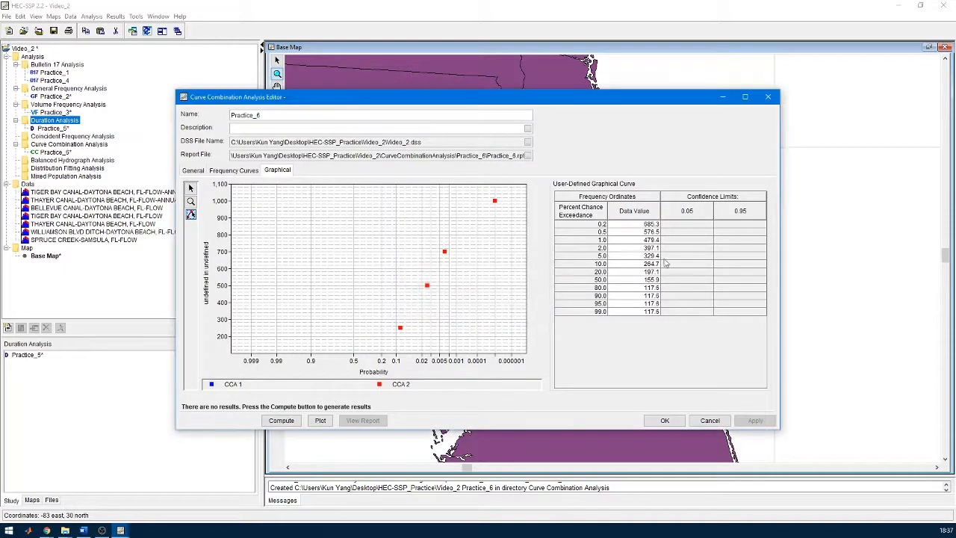
Step: Clear the user-defined curve's data values at 90, 95 and 99 percent exceedance and apply the change
{"action": "left_click", "coordinate": [652, 297]}
{"action": "double_click", "coordinate": [650, 297]}
{"action": "key", "text": "BackSpace"}
{"action": "double_click", "coordinate": [652, 304]}
{"action": "key", "text": "BackSpace"}
{"action": "double_click", "coordinate": [653, 313]}
{"action": "key", "text": "BackSpace"}
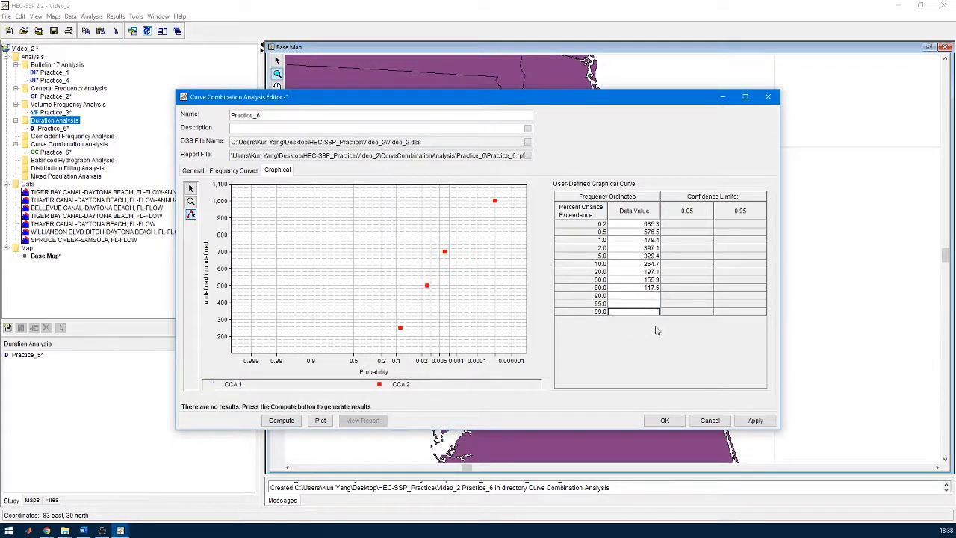
{"action": "left_click", "coordinate": [755, 421]}
Step: Try to compute Practice_6 with the last three graphical ordinates left blank
{"action": "left_click", "coordinate": [287, 421]}
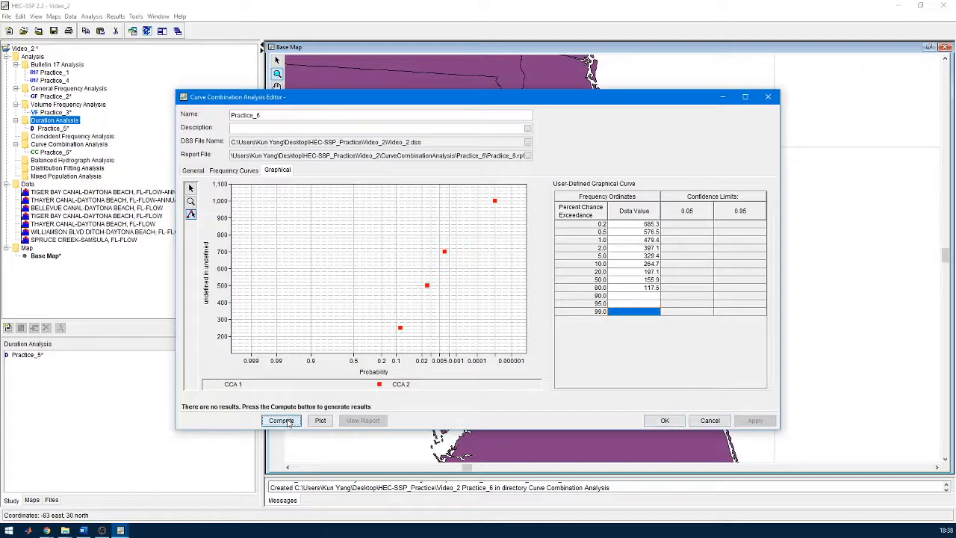
{"action": "left_click", "coordinate": [478, 309]}
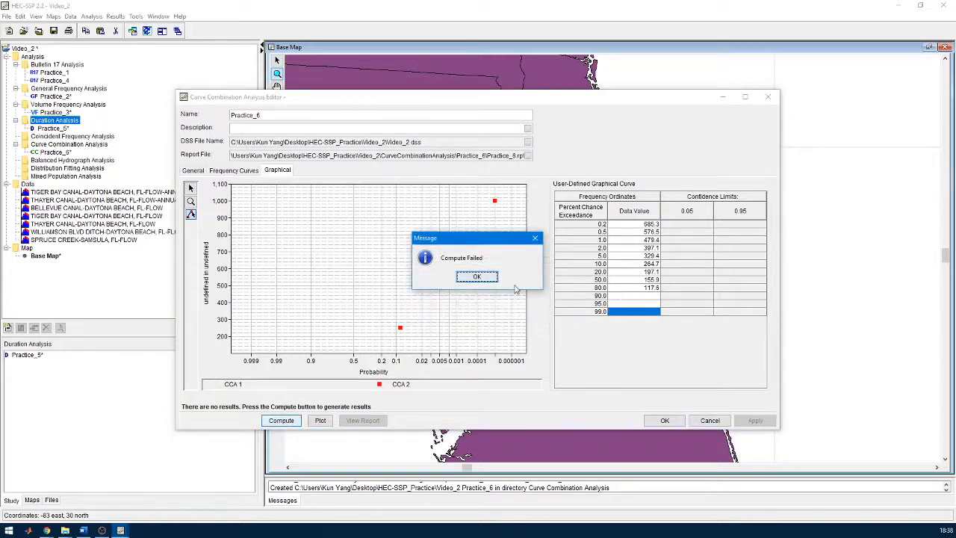
{"action": "left_click", "coordinate": [485, 277]}
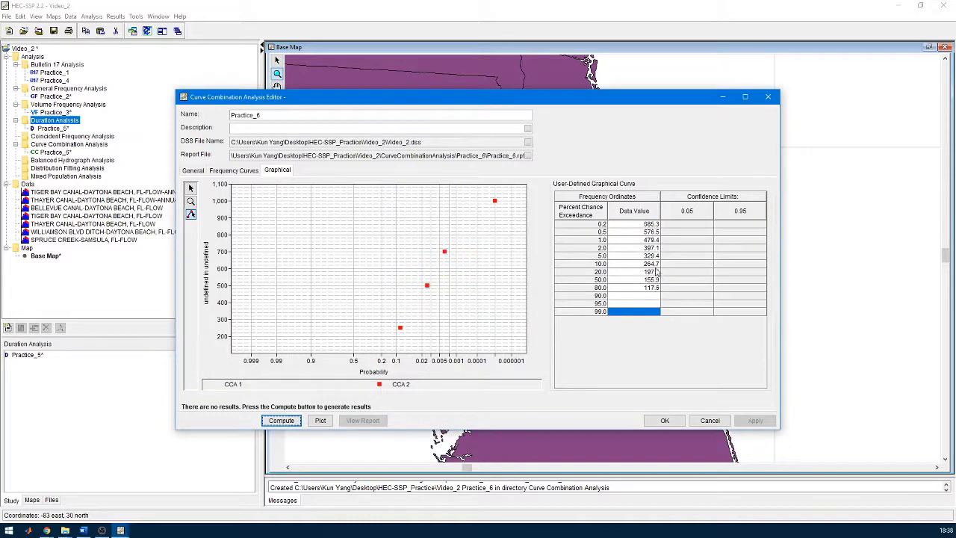
Step: Check the user-defined curve's data values from 10.0 up to 0.2 percent exceedance and retry the computation
{"action": "left_click", "coordinate": [656, 264]}
{"action": "left_click", "coordinate": [655, 256]}
{"action": "left_click", "coordinate": [655, 241]}
{"action": "left_click", "coordinate": [656, 232]}
{"action": "left_click", "coordinate": [655, 225]}
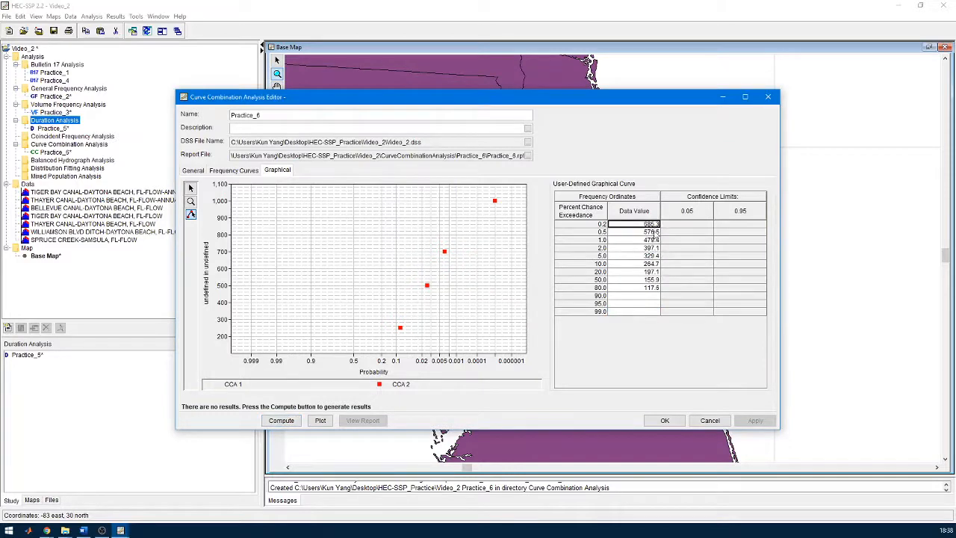
{"action": "left_click", "coordinate": [291, 422]}
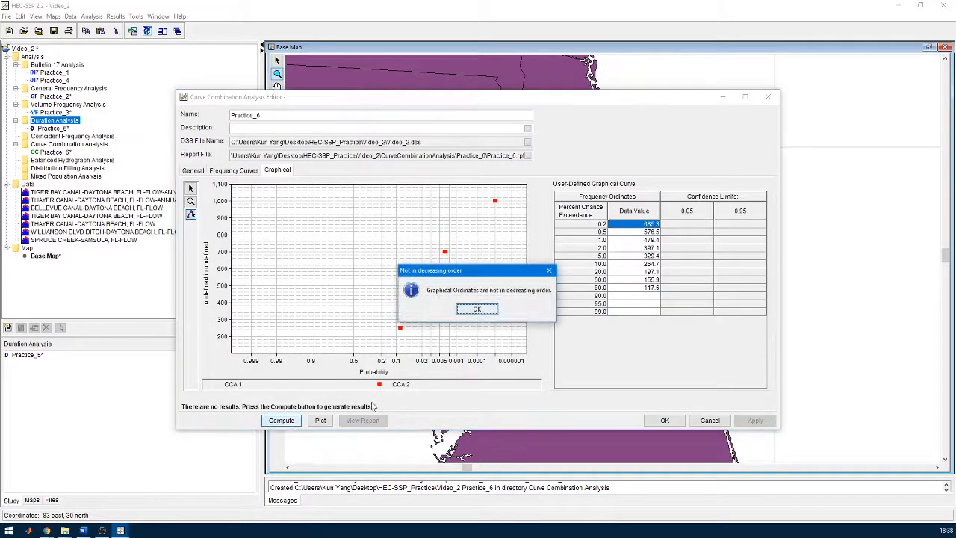
{"action": "left_click", "coordinate": [477, 309]}
{"action": "left_click", "coordinate": [484, 277]}
Step: Enter data values of 100, 90 and 80 for the 90, 95 and 99 percent exceedance ordinates
{"action": "left_click", "coordinate": [635, 298]}
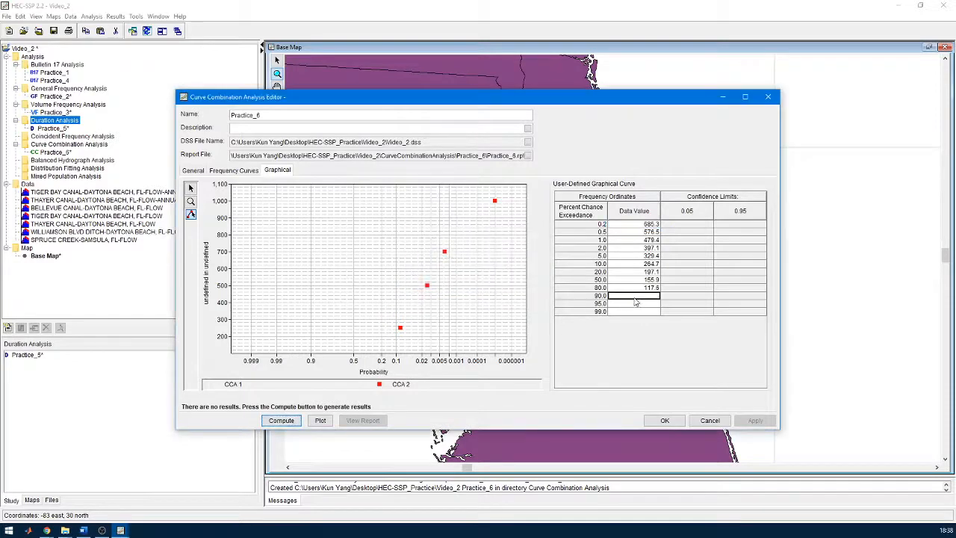
{"action": "type", "text": "100"}
{"action": "key", "text": "Return"}
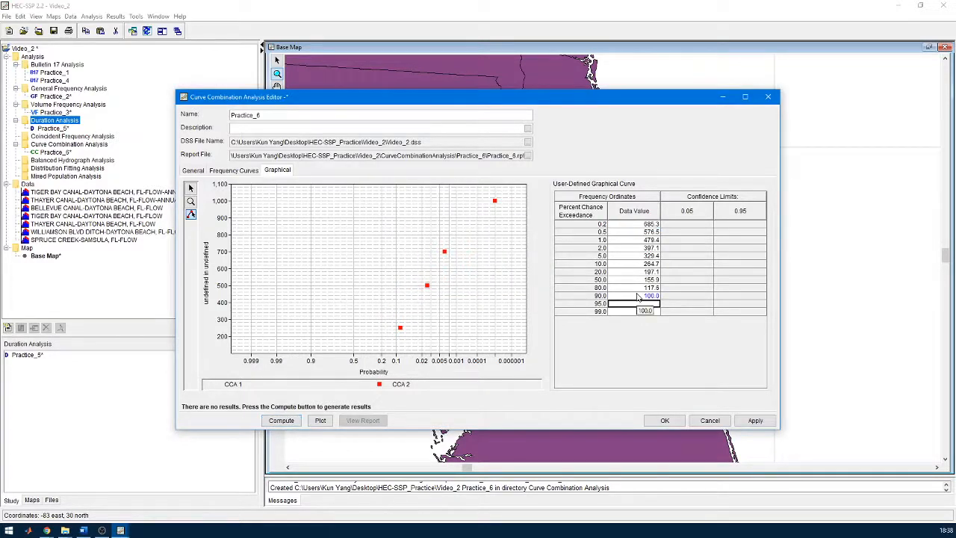
{"action": "type", "text": "90"}
{"action": "key", "text": "Return"}
{"action": "type", "text": "80"}
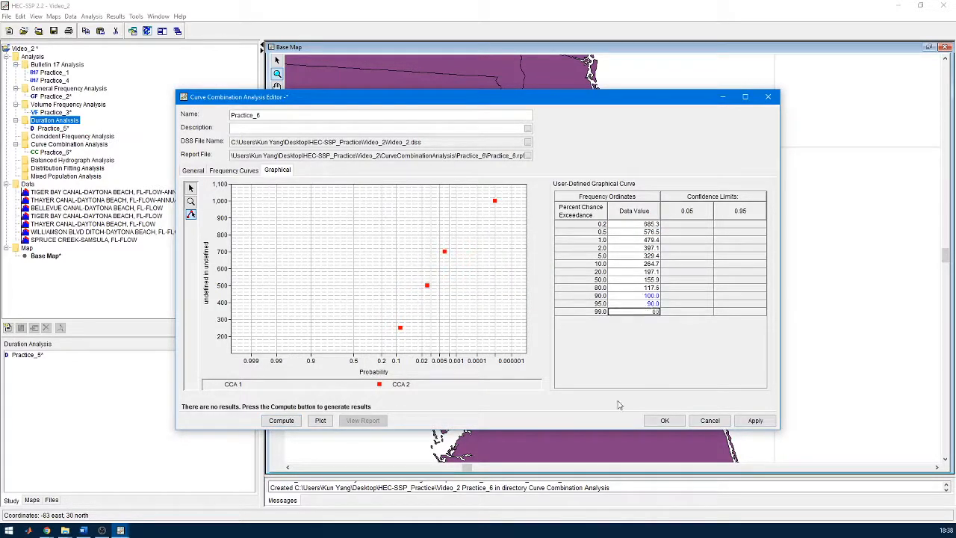
Step: Try to compute Practice_6 with all graphical ordinates filled in, and check the exceedance ordinates at 99 and 90 percent
{"action": "left_click", "coordinate": [288, 420]}
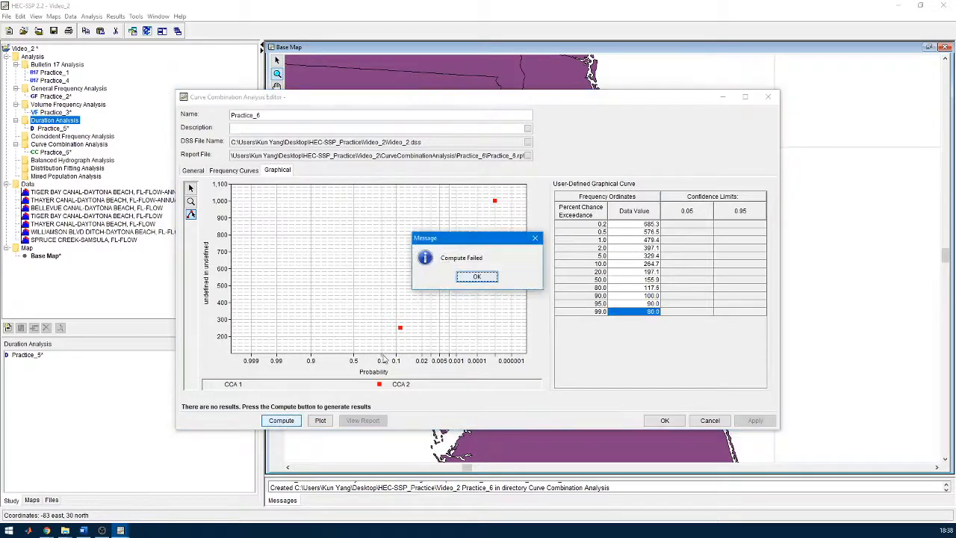
{"action": "left_click", "coordinate": [485, 280]}
{"action": "left_click", "coordinate": [593, 311]}
{"action": "left_click", "coordinate": [597, 297]}
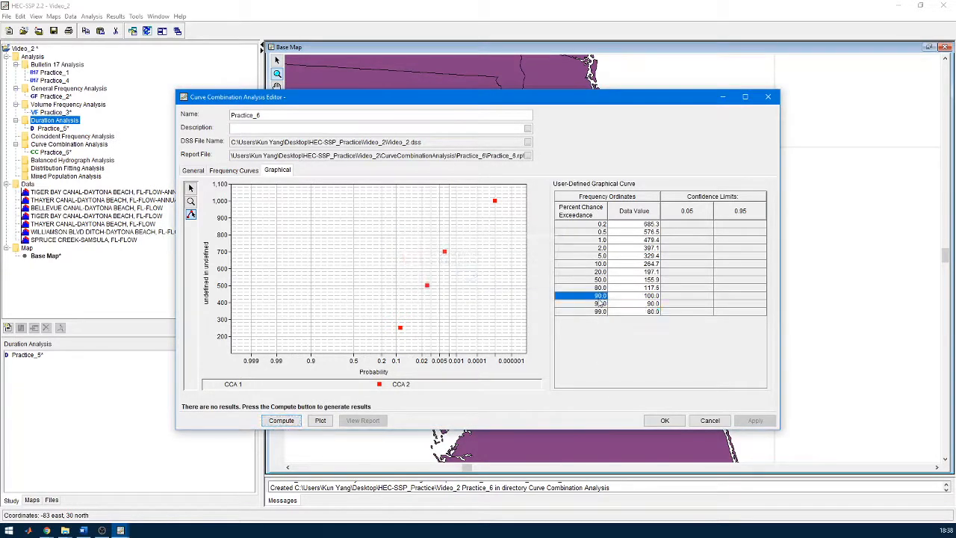
Step: Examine the graphical frequency plot of CCA 1 and CCA 2, and inspect the lower part of the Graphical plot up close
{"action": "left_click", "coordinate": [322, 422]}
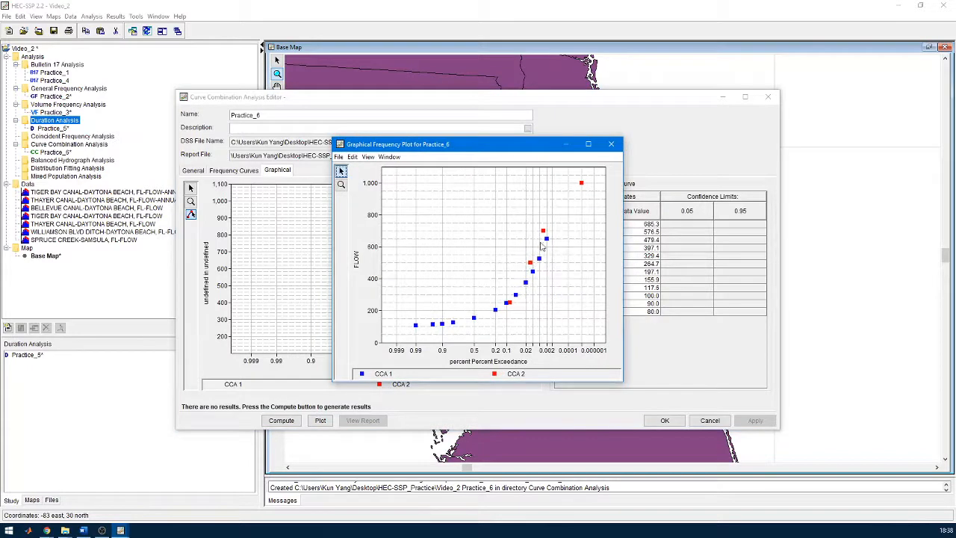
{"action": "left_click", "coordinate": [611, 144]}
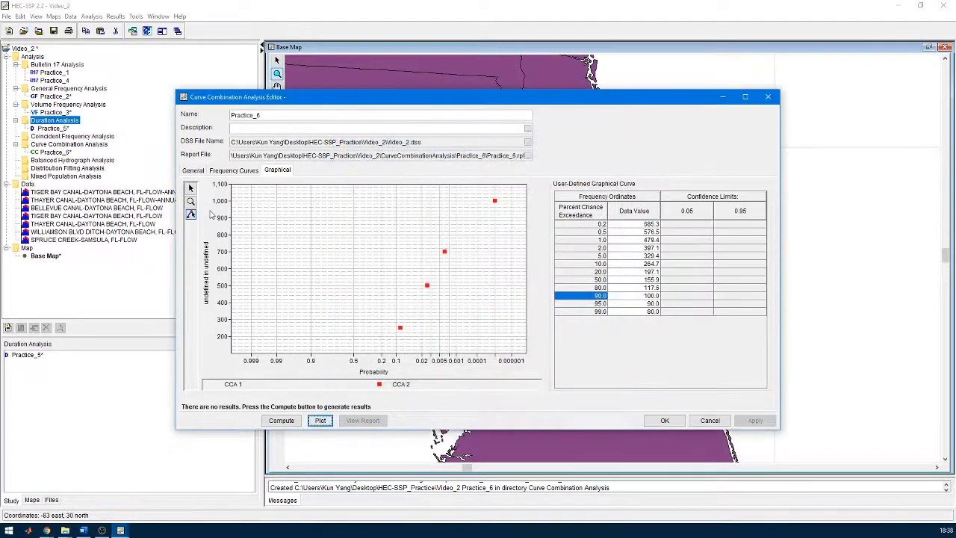
{"action": "left_click", "coordinate": [190, 201]}
{"action": "left_click_drag", "start_coordinate": [338, 287], "coordinate": [491, 365]}
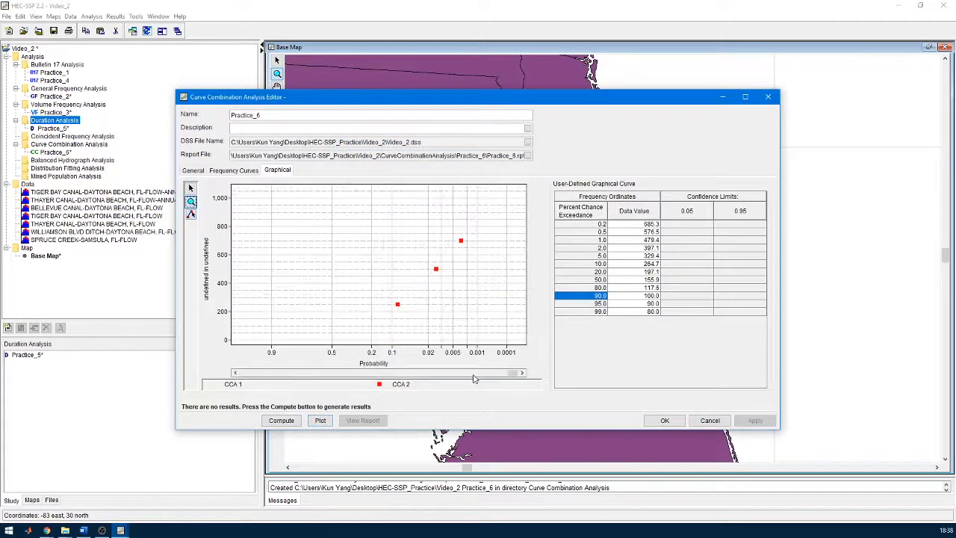
{"action": "right_click", "coordinate": [363, 245]}
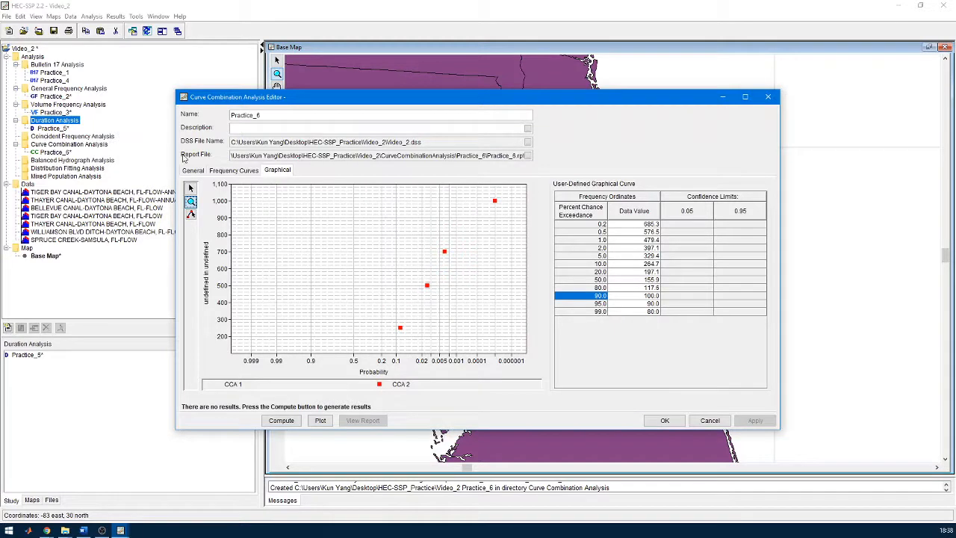
Step: Redraw the user-defined graphical curve from near 0.99 probability through the CCA 2 points up to the 1,000 point
{"action": "left_click", "coordinate": [190, 214]}
{"action": "left_click", "coordinate": [286, 350]}
{"action": "left_click", "coordinate": [367, 336]}
{"action": "left_click", "coordinate": [426, 285]}
{"action": "double_click", "coordinate": [491, 200]}
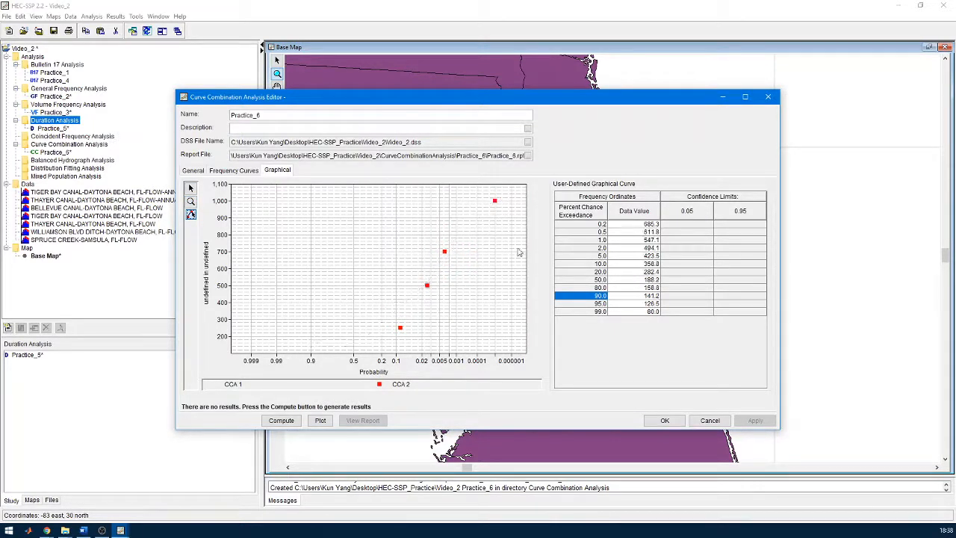
Step: Try to compute Practice_6 with the redrawn graphical curve, repeating the computation once
{"action": "left_click", "coordinate": [282, 422]}
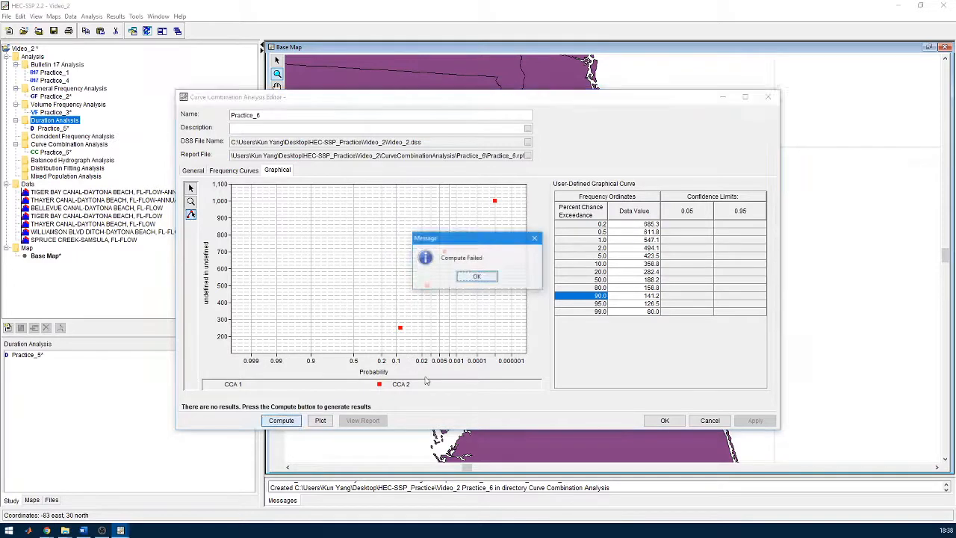
{"action": "left_click", "coordinate": [479, 277]}
{"action": "left_click", "coordinate": [466, 279]}
{"action": "left_click", "coordinate": [281, 420]}
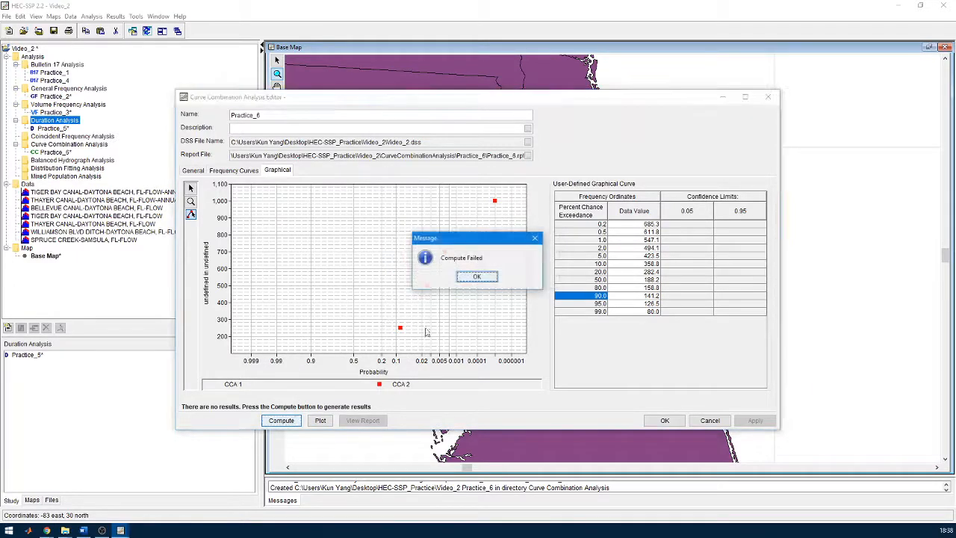
{"action": "left_click", "coordinate": [469, 277]}
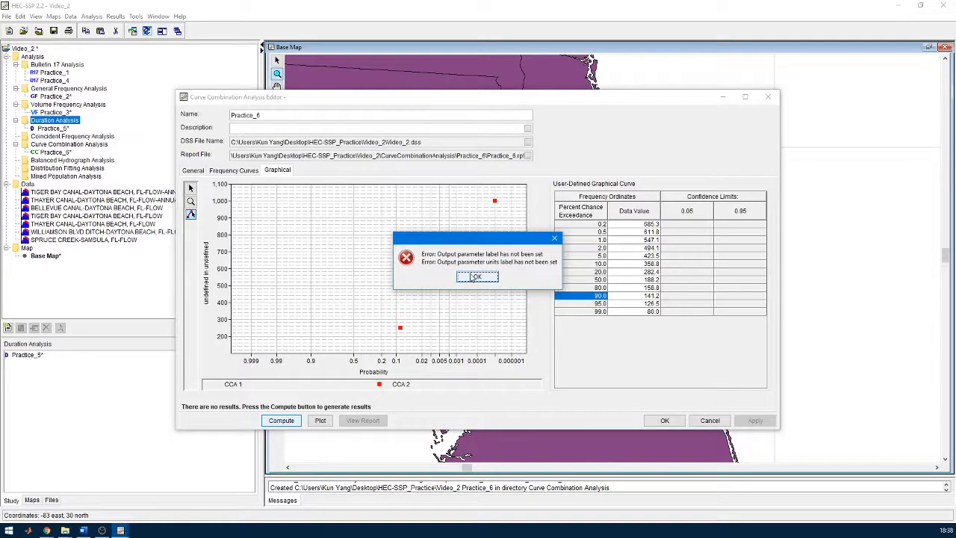
{"action": "left_click", "coordinate": [477, 278]}
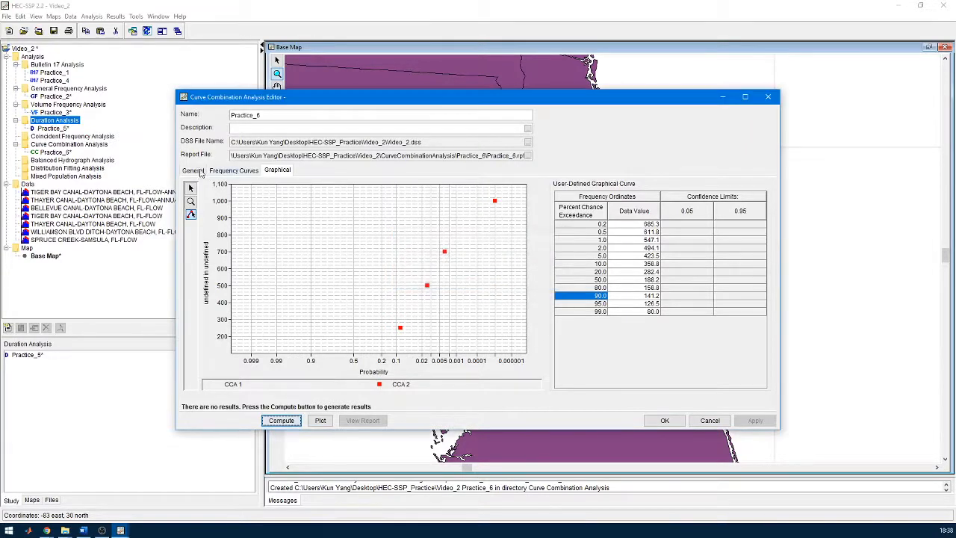
Step: Enable output labeling for Practice_6, with the data label Label and the data units NAVD88
{"action": "left_click", "coordinate": [193, 169]}
{"action": "left_click", "coordinate": [210, 220]}
{"action": "left_click", "coordinate": [281, 222]}
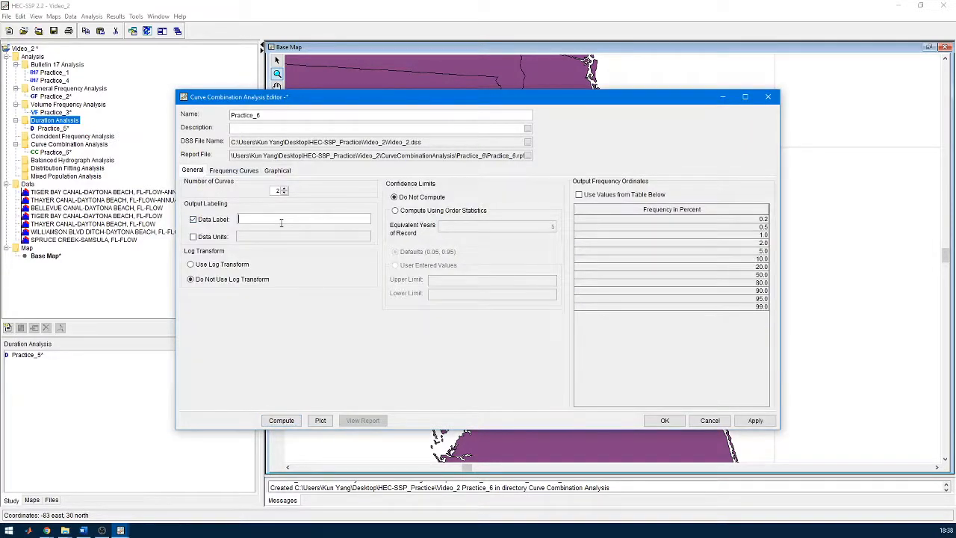
{"action": "type", "text": "Label"}
{"action": "key", "text": "Tab"}
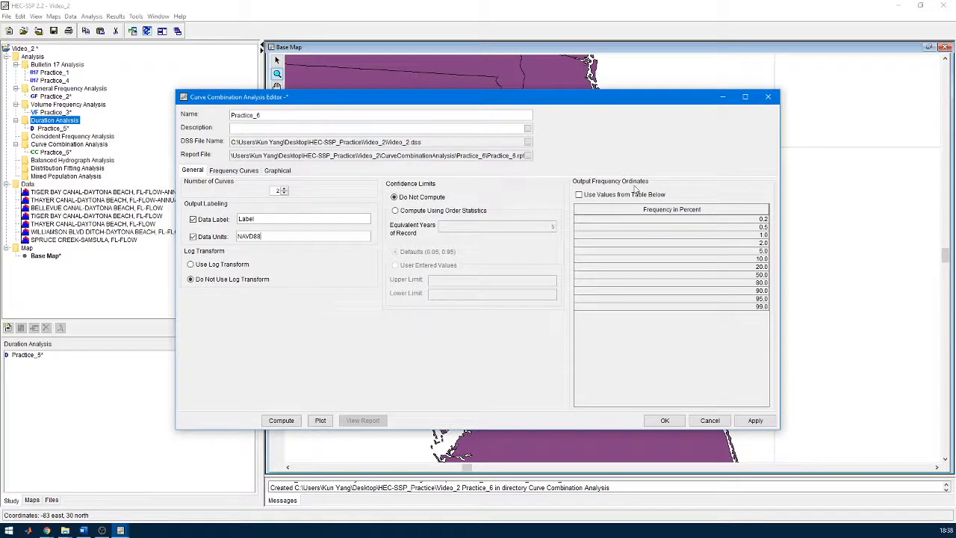
Step: Draw the graphical curve along the CCA 1 points up to the topmost CCA 2 point and compute Practice_6
{"action": "left_click", "coordinate": [226, 171]}
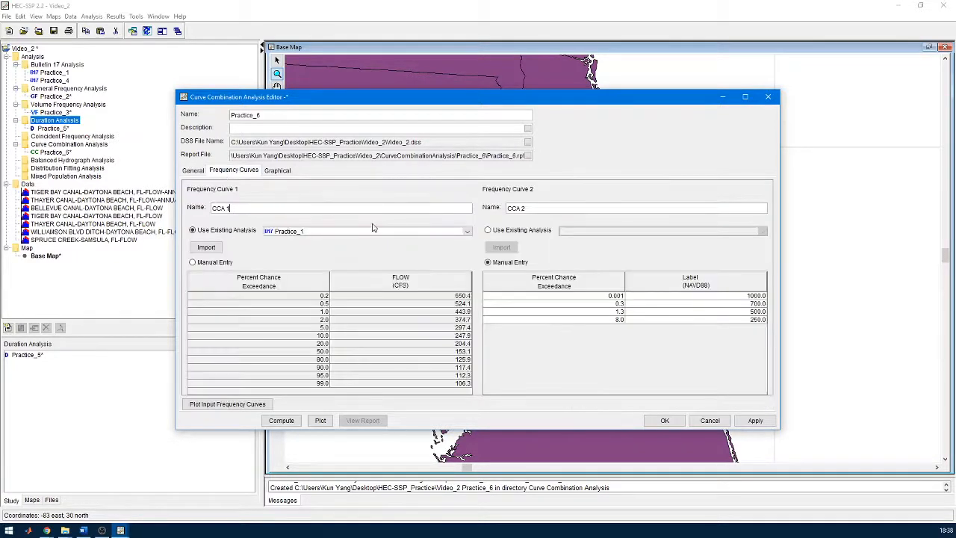
{"action": "left_click", "coordinate": [271, 173]}
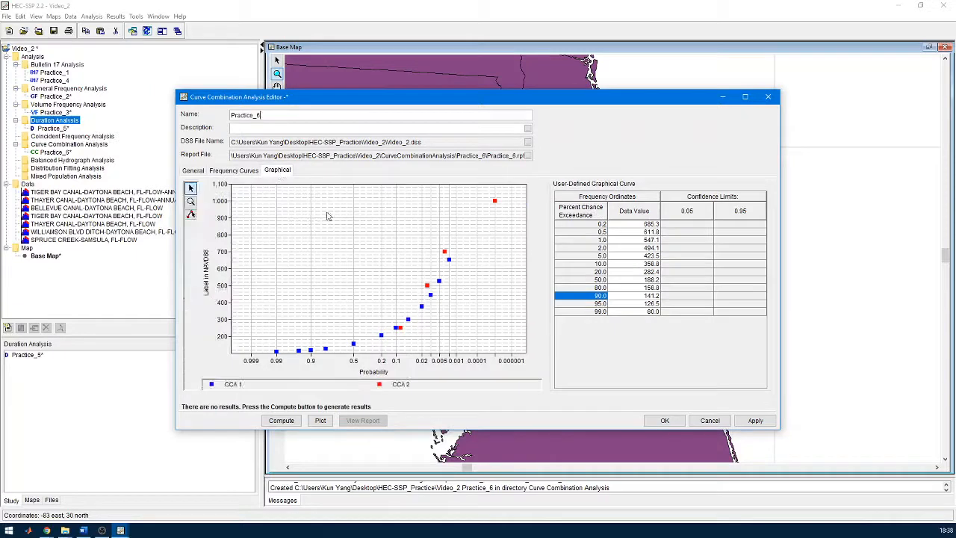
{"action": "left_click", "coordinate": [190, 215]}
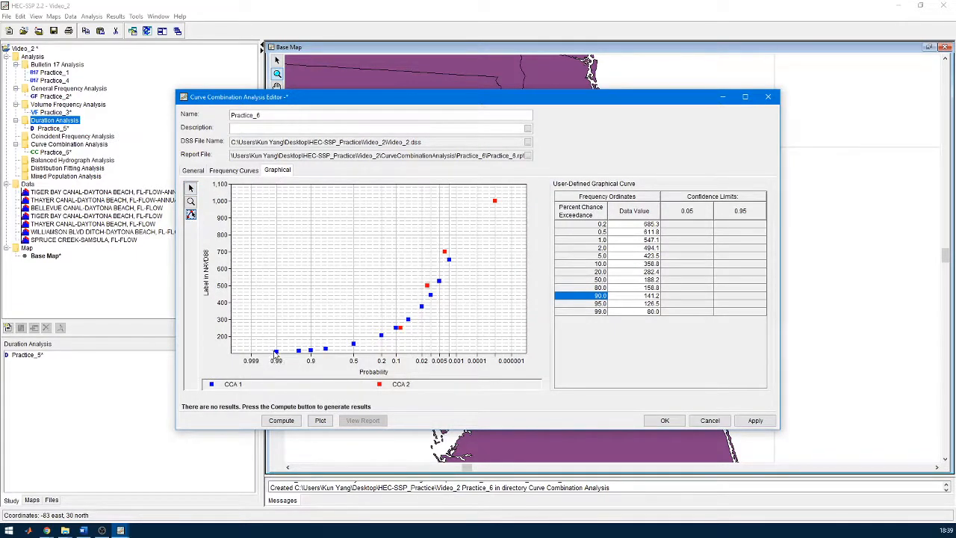
{"action": "mouse_move", "coordinate": [276, 353]}
{"action": "left_mouse_down"}
{"action": "mouse_move", "coordinate": [411, 323]}
{"action": "mouse_move", "coordinate": [495, 201]}
{"action": "left_mouse_up"}
{"action": "left_click", "coordinate": [282, 420]}
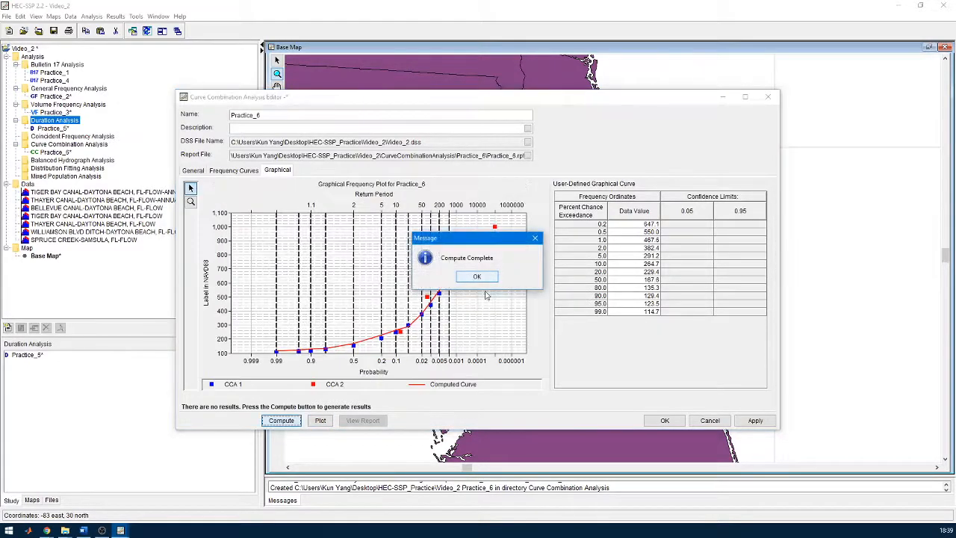
{"action": "left_click", "coordinate": [482, 276]}
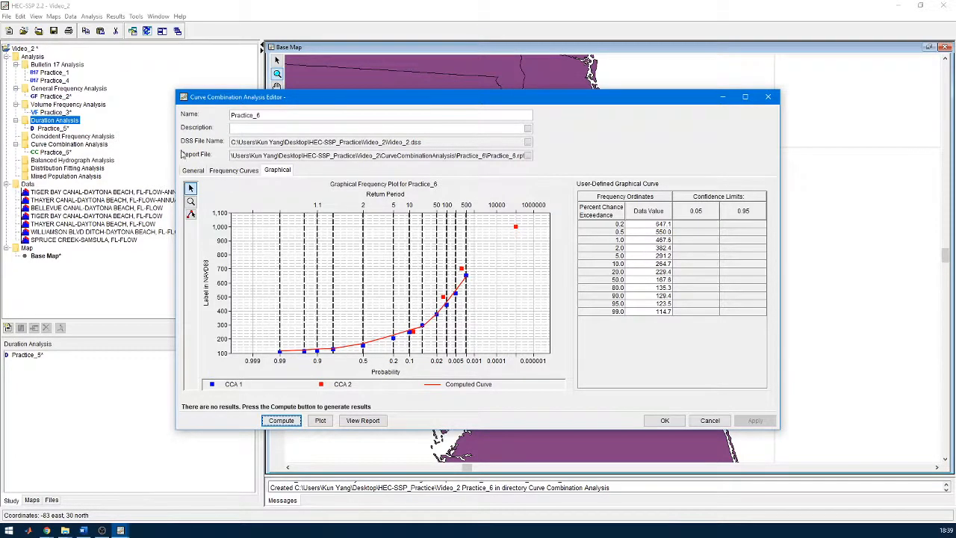
Step: Insert two rows at the start of the output frequency ordinates and enter 0.01 and 0.1 percent
{"action": "left_click", "coordinate": [221, 171]}
{"action": "left_click", "coordinate": [188, 171]}
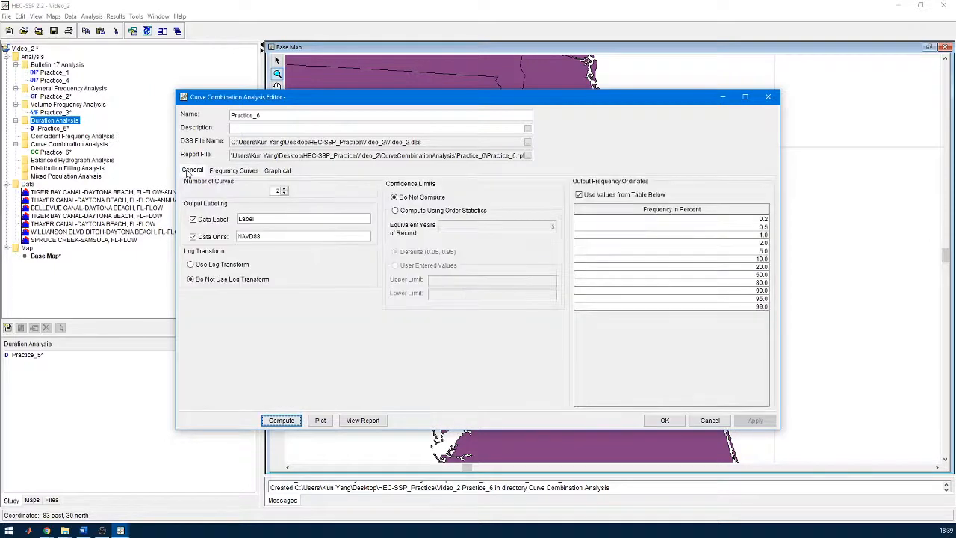
{"action": "left_click", "coordinate": [736, 219]}
{"action": "right_click", "coordinate": [758, 225]}
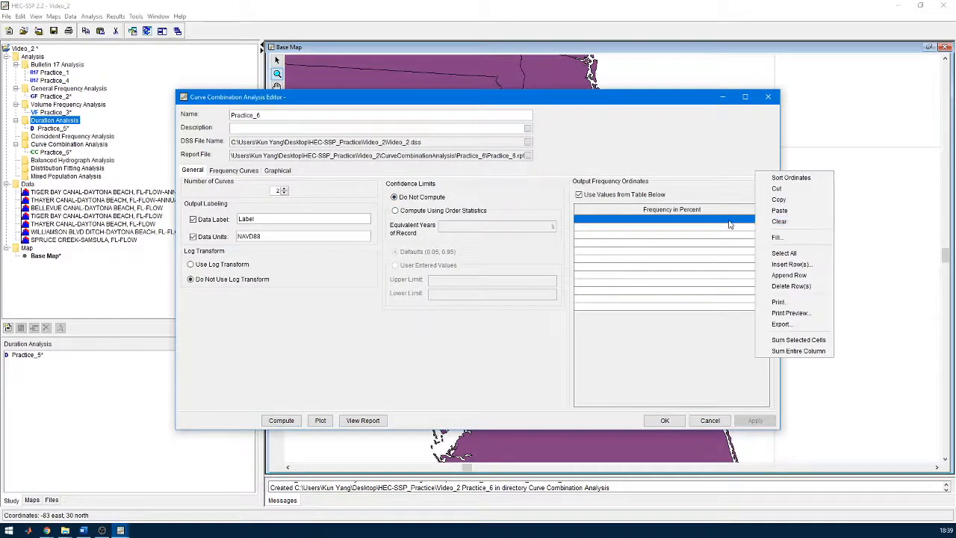
{"action": "left_click", "coordinate": [790, 275]}
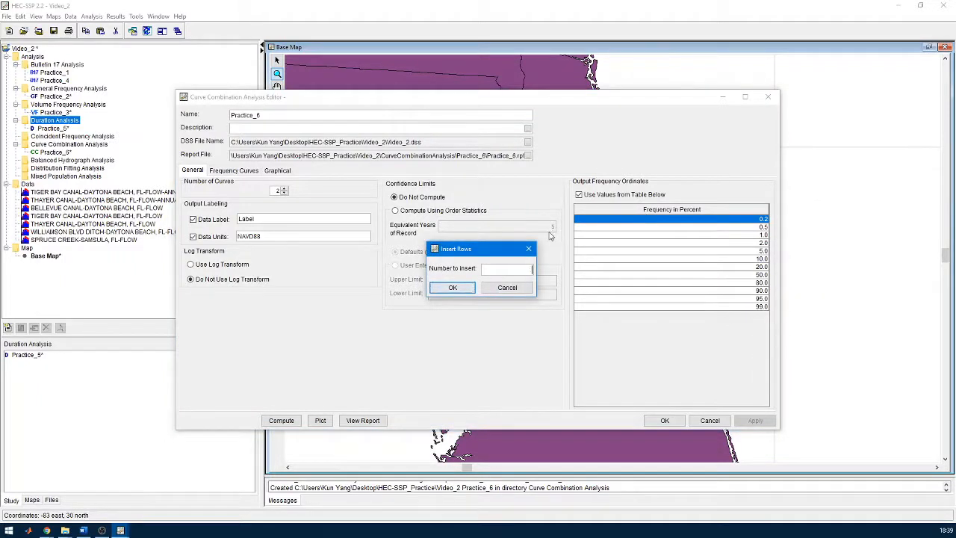
{"action": "type", "text": "2"}
{"action": "key", "text": "Return"}
{"action": "left_click", "coordinate": [725, 222]}
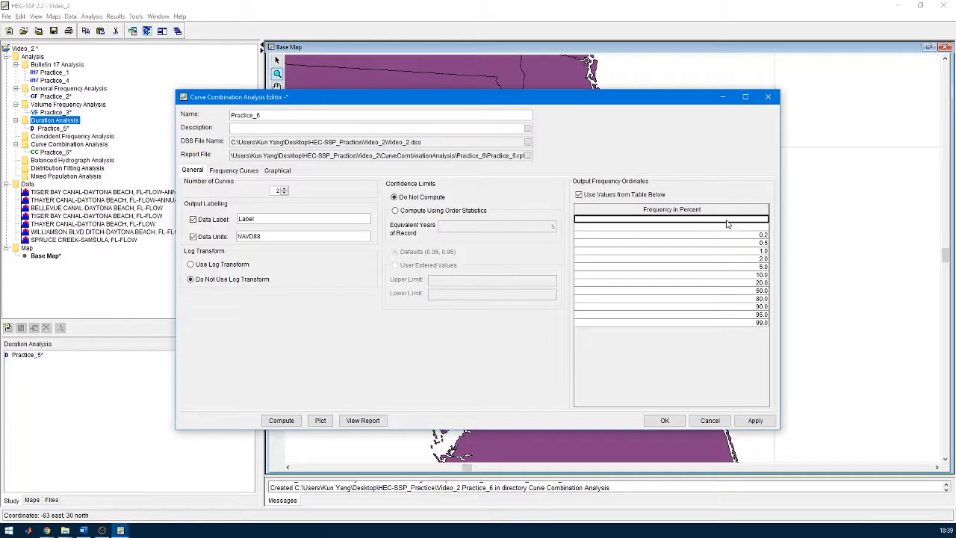
{"action": "type", "text": "0.01"}
{"action": "left_click", "coordinate": [727, 227]}
{"action": "type", "text": "0.1"}
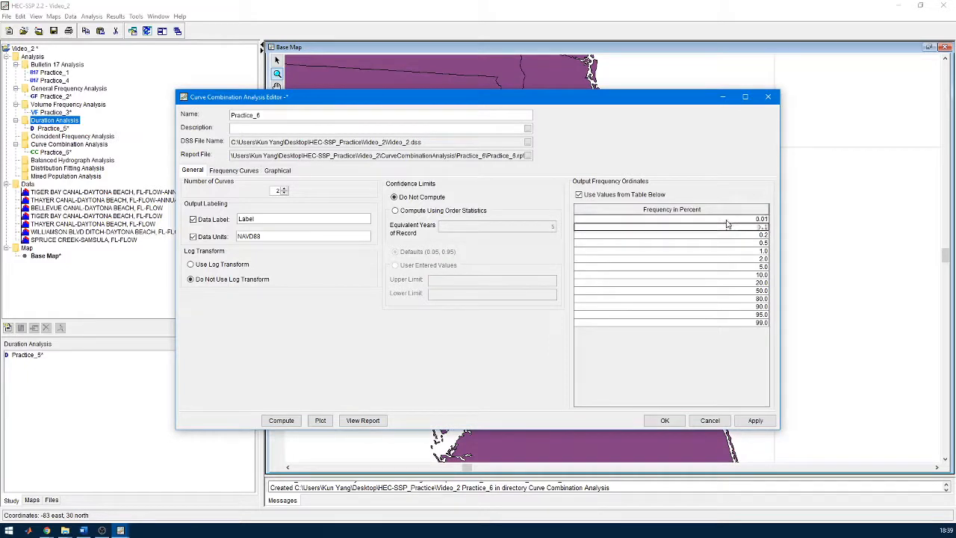
{"action": "left_click", "coordinate": [730, 236]}
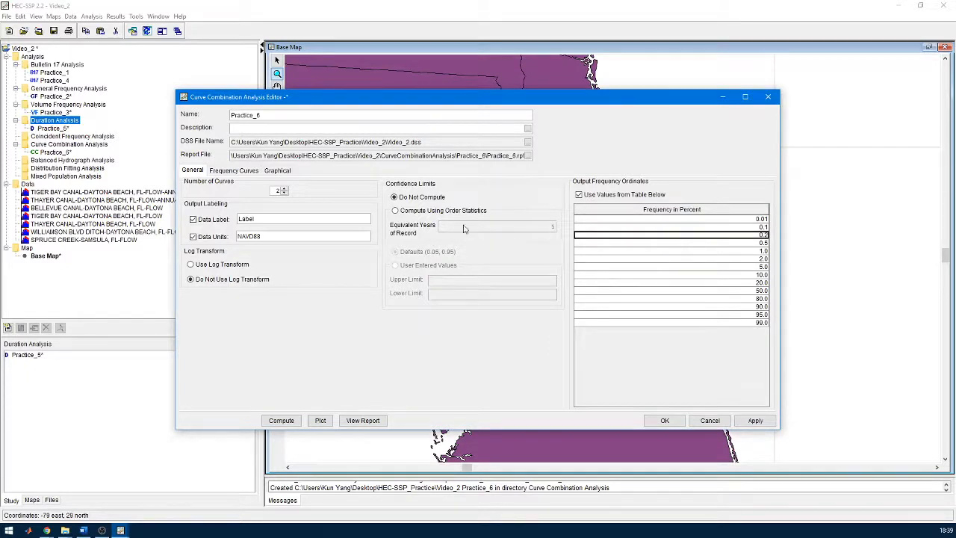
Step: Try to compute Practice_6 with the graphical data values for 0.01 and 0.1 percent left blank
{"action": "left_click", "coordinate": [233, 171]}
{"action": "left_click", "coordinate": [269, 171]}
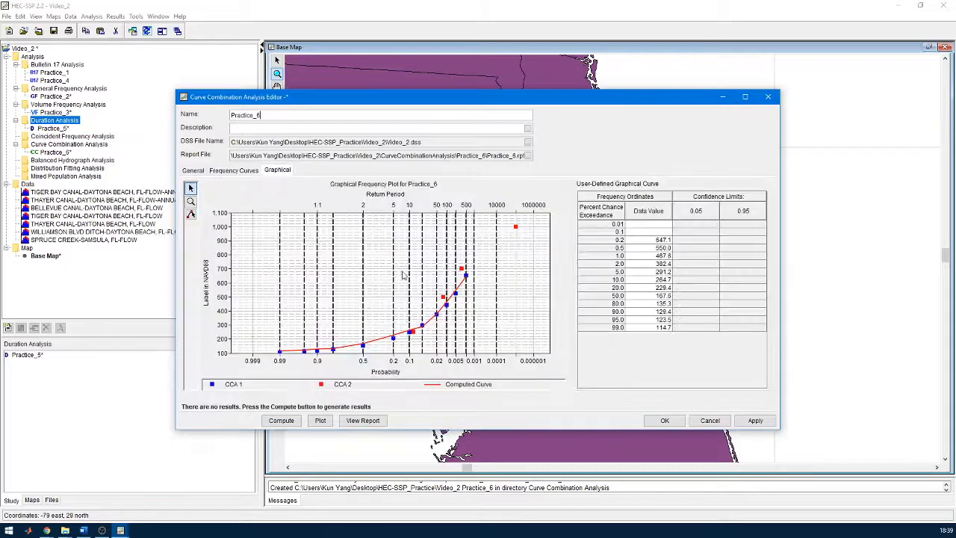
{"action": "left_click", "coordinate": [281, 421]}
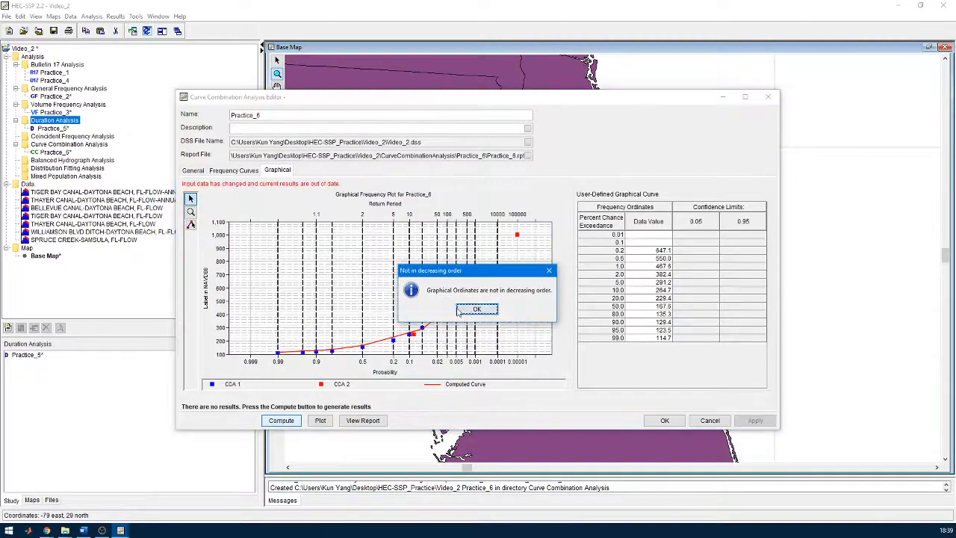
{"action": "left_click", "coordinate": [476, 276]}
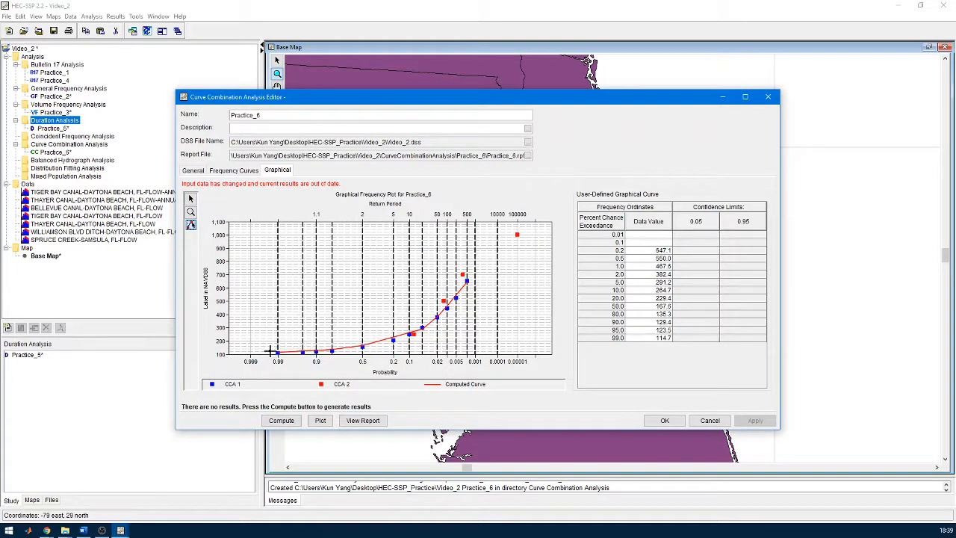
Step: Redraw the graphical curve from below the 0.99 point to just above the topmost CCA 2 point and recompute Practice_6
{"action": "mouse_move", "coordinate": [270, 353]}
{"action": "left_mouse_down"}
{"action": "mouse_move", "coordinate": [413, 336]}
{"action": "mouse_move", "coordinate": [514, 234]}
{"action": "left_mouse_up"}
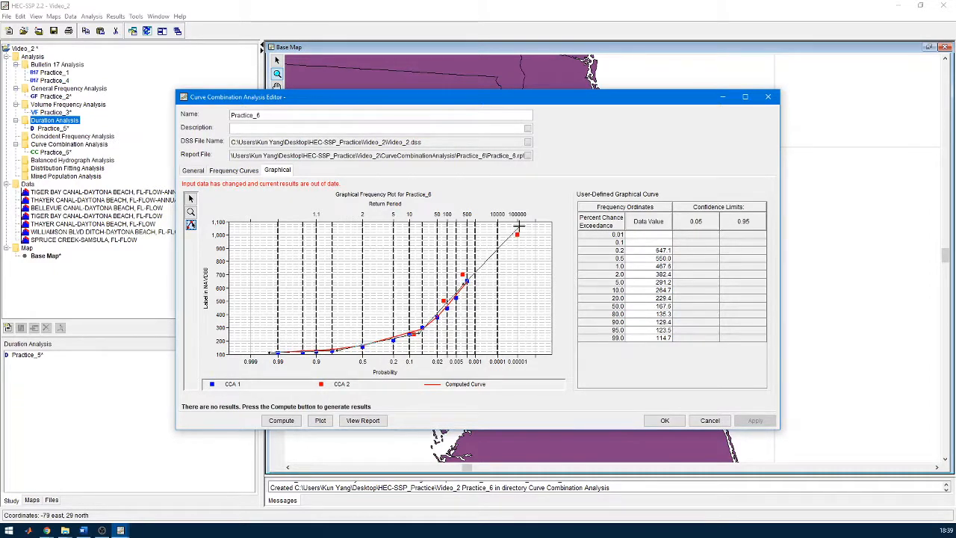
{"action": "left_click", "coordinate": [283, 421]}
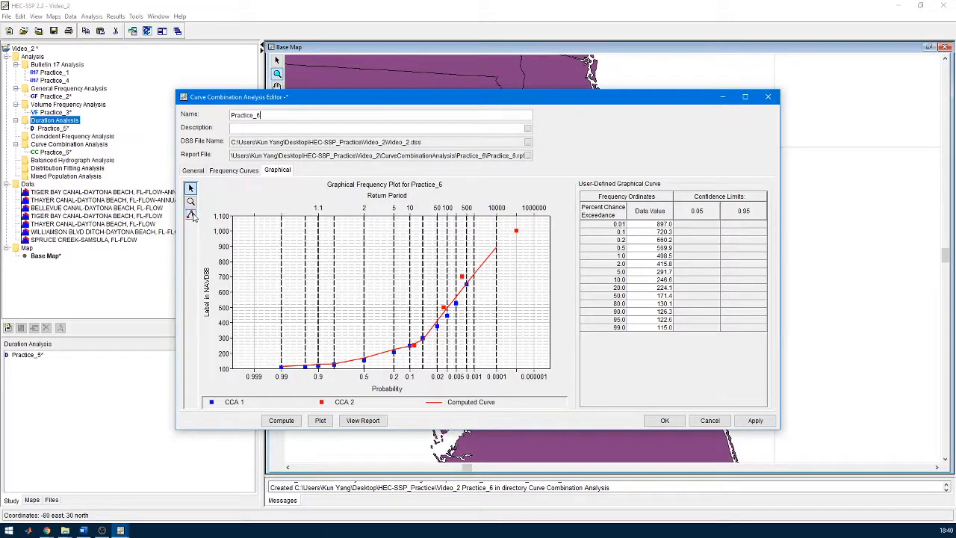
{"action": "left_click", "coordinate": [191, 216]}
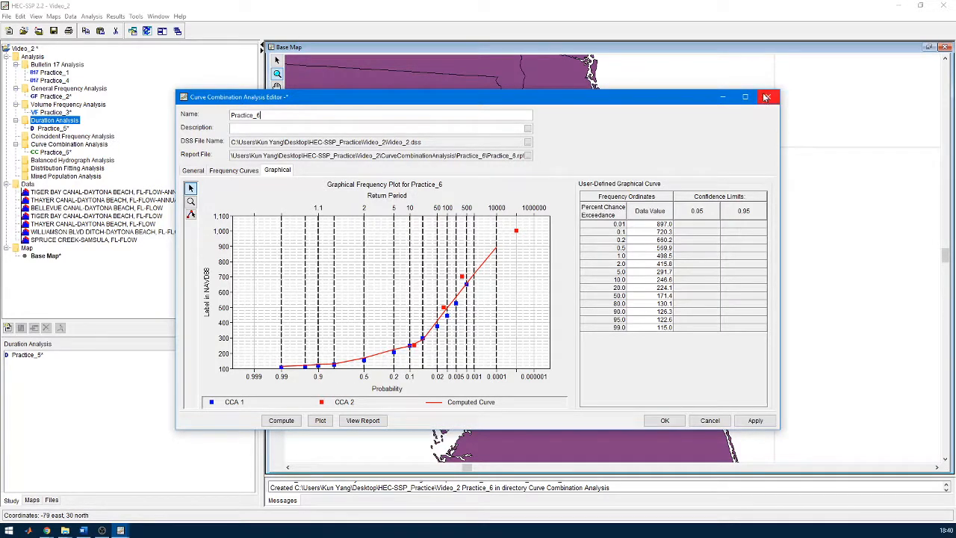
Step: Review the input frequency curves and general settings of Practice_6, and close its editor
{"action": "left_click", "coordinate": [251, 171]}
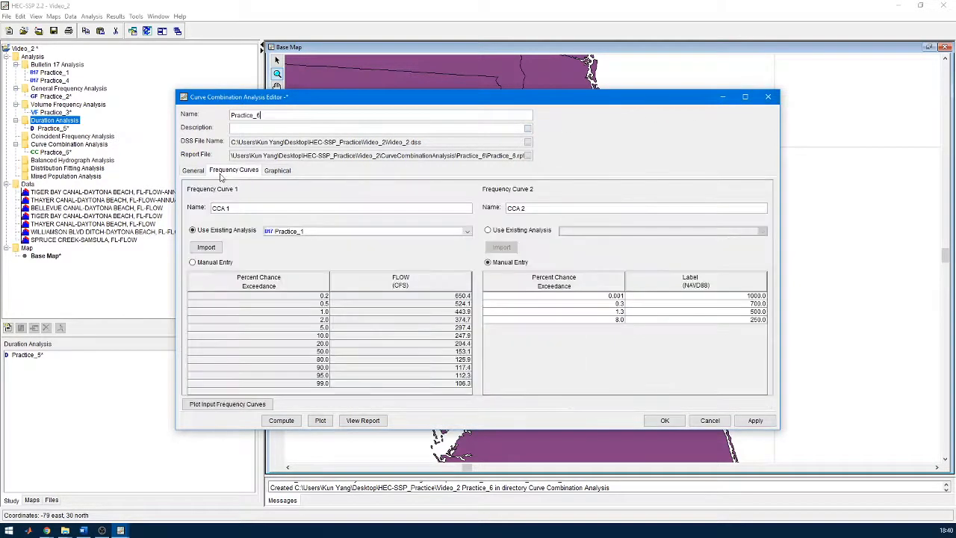
{"action": "left_click", "coordinate": [199, 172]}
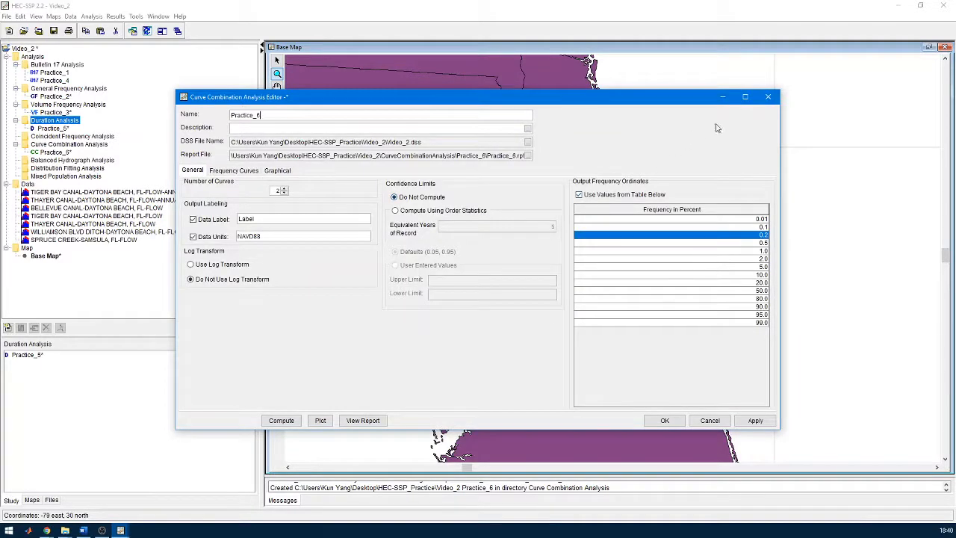
{"action": "left_click", "coordinate": [768, 97]}
Step: Create a balanced hydrograph analysis named Practice_7 using the flow data set TIGER BAY CANAL-DAYTONA BEACH, FL-FLOW
{"action": "left_click", "coordinate": [90, 16]}
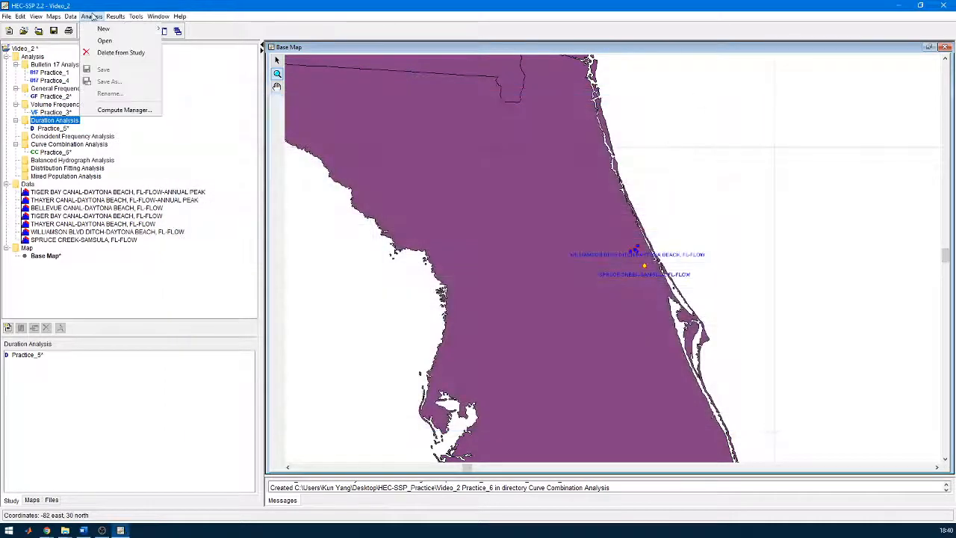
{"action": "mouse_move", "coordinate": [109, 30]}
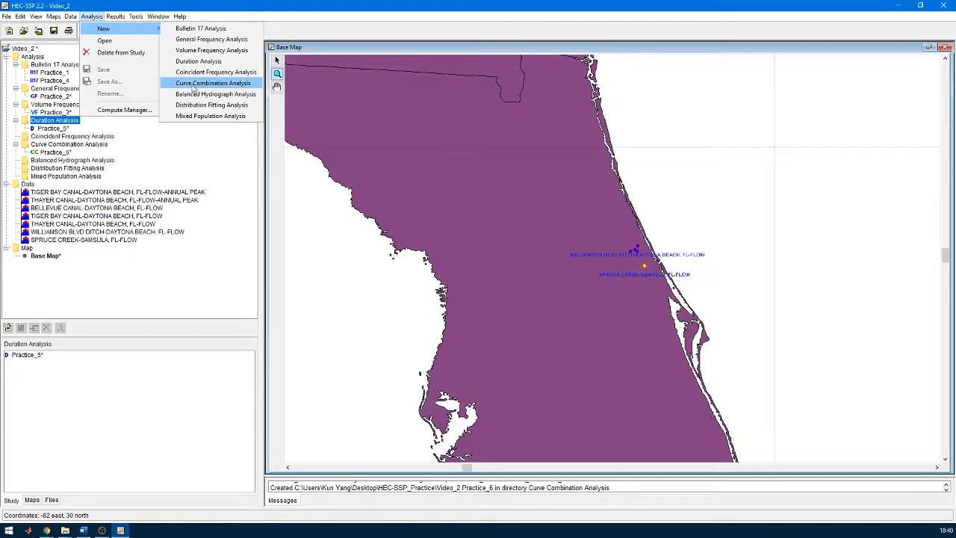
{"action": "left_click", "coordinate": [212, 94]}
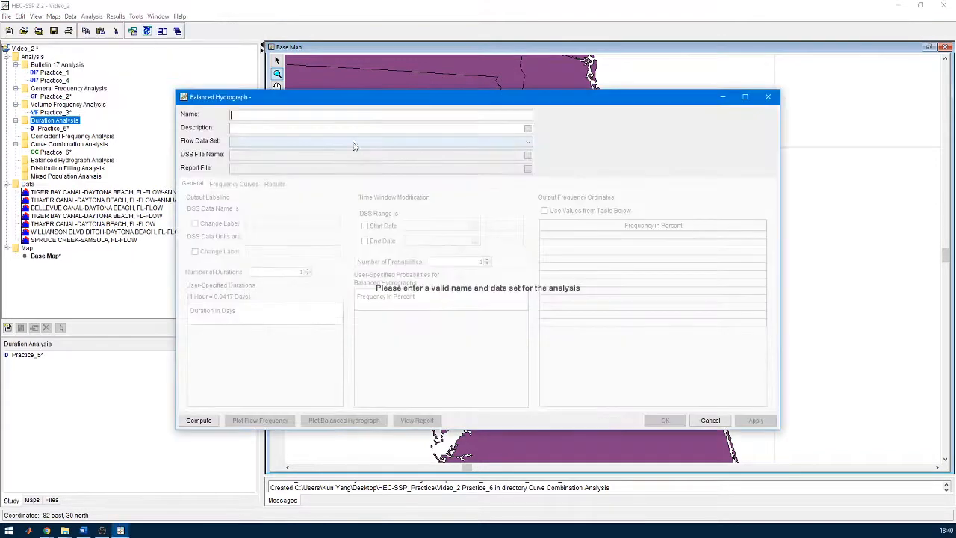
{"action": "left_click", "coordinate": [409, 142]}
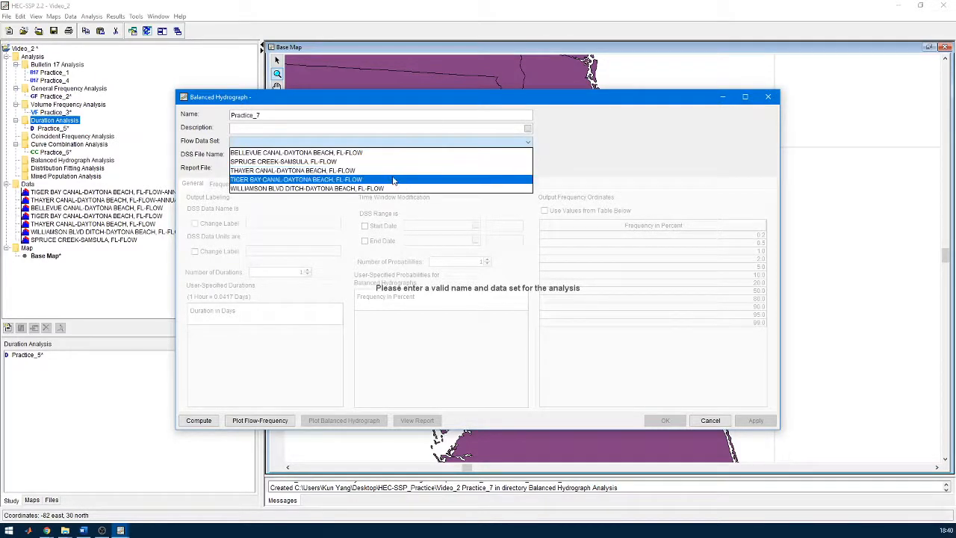
{"action": "left_click", "coordinate": [395, 179]}
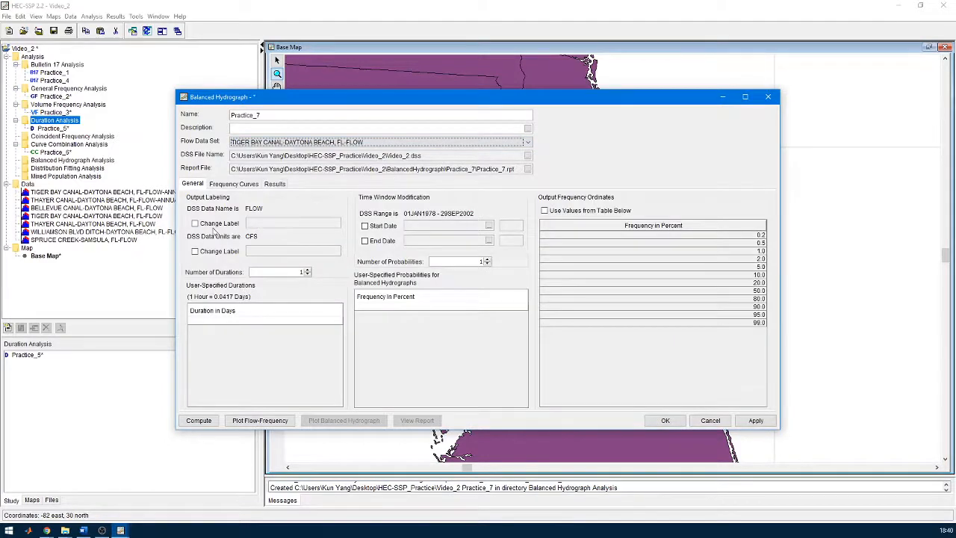
Step: Specify three durations of 0.0417, 1 and 3 days for the balanced hydrograph analysis
{"action": "left_click", "coordinate": [215, 224]}
{"action": "left_click", "coordinate": [216, 225]}
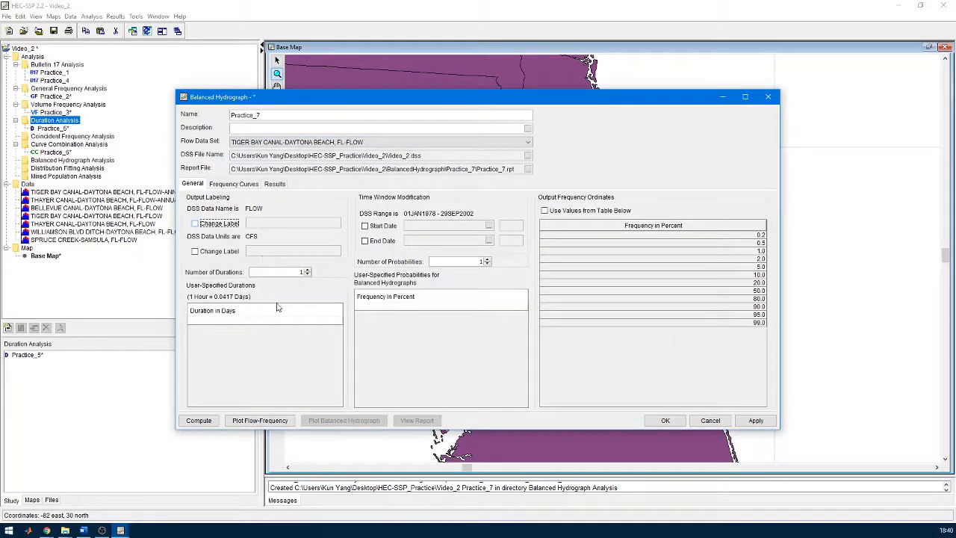
{"action": "left_click", "coordinate": [278, 308]}
{"action": "left_click", "coordinate": [307, 270]}
{"action": "left_click", "coordinate": [308, 270]}
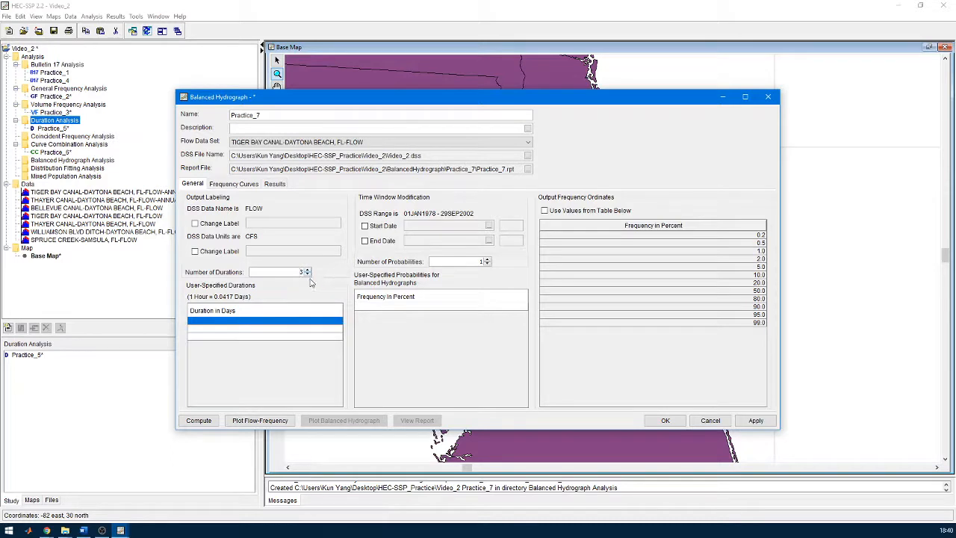
{"action": "left_click", "coordinate": [322, 321]}
{"action": "type", "text": "0."}
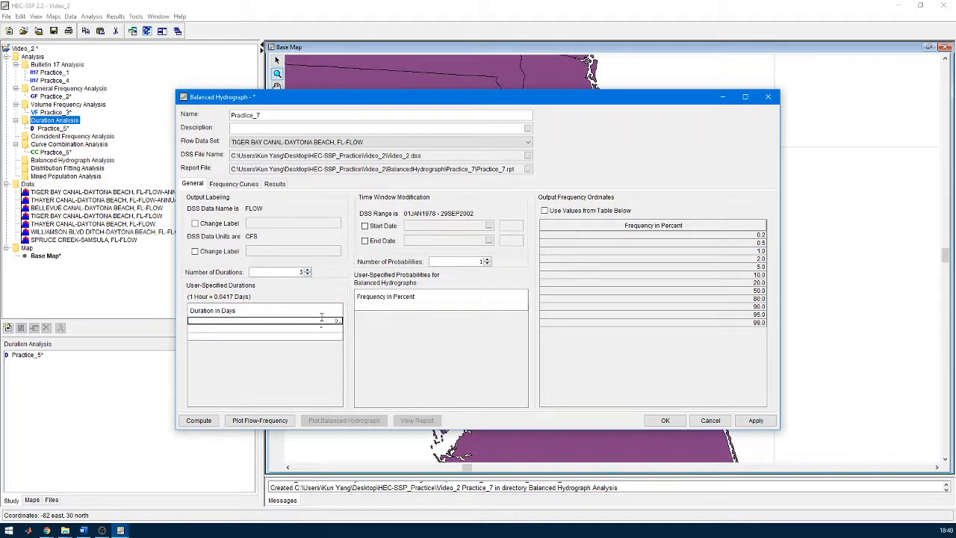
{"action": "type", "text": "0417"}
{"action": "key", "text": "Return"}
{"action": "type", "text": "1"}
{"action": "key", "text": "Return"}
{"action": "type", "text": "3"}
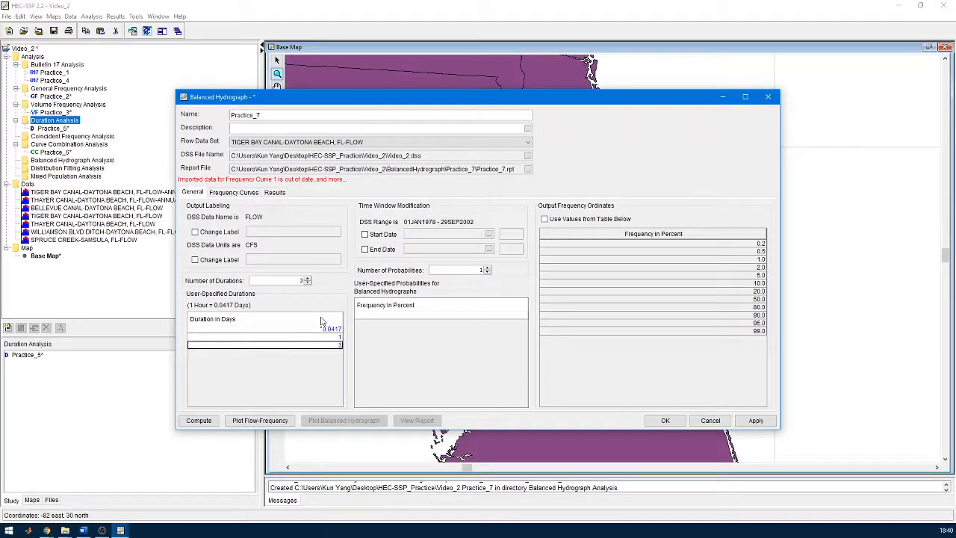
Step: Add a fourth user-specified duration of 5 days
{"action": "left_click", "coordinate": [306, 278]}
{"action": "type", "text": "5"}
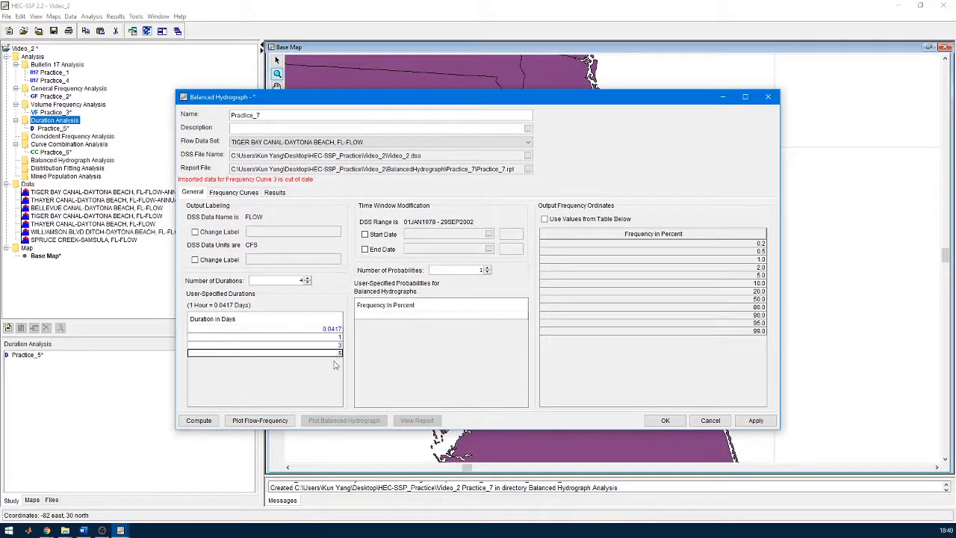
{"action": "left_click", "coordinate": [308, 336]}
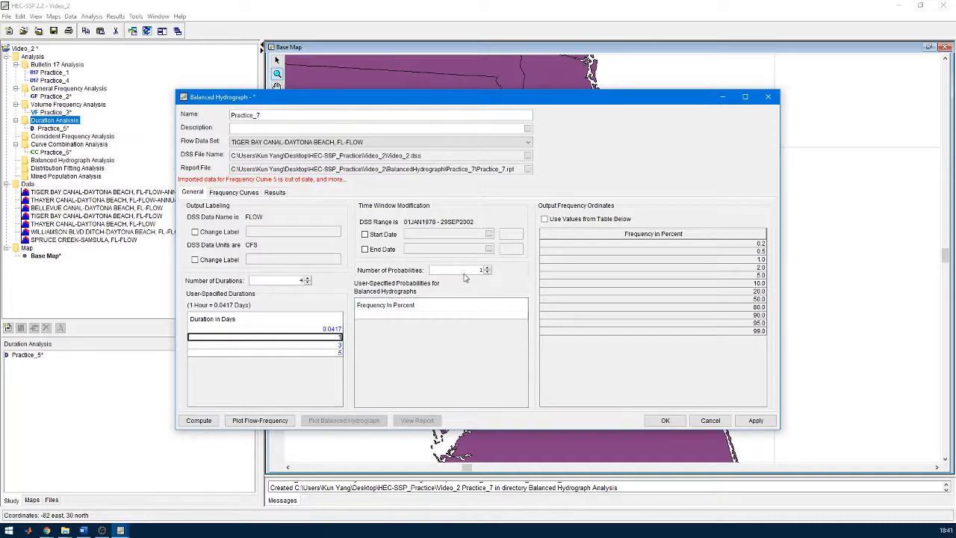
{"action": "left_click", "coordinate": [487, 268]}
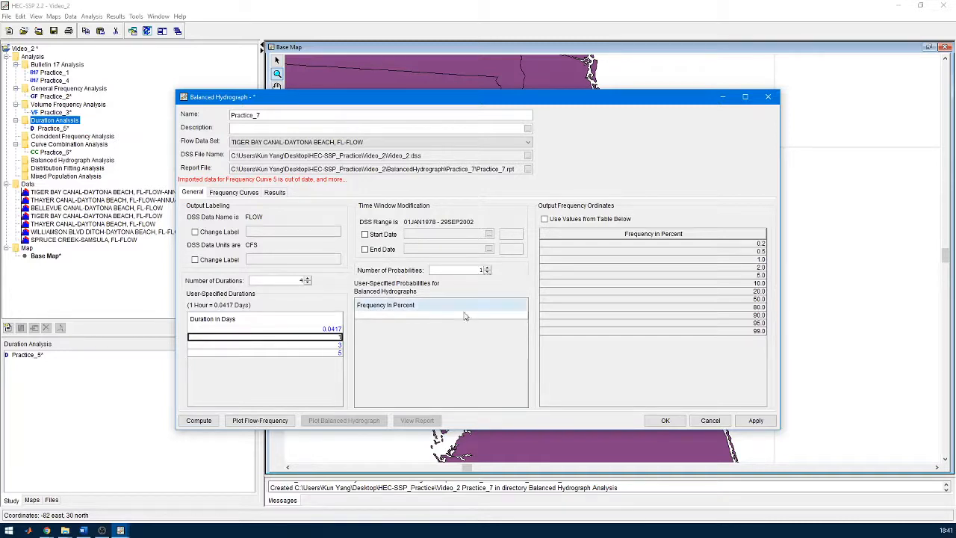
{"action": "left_click", "coordinate": [490, 268]}
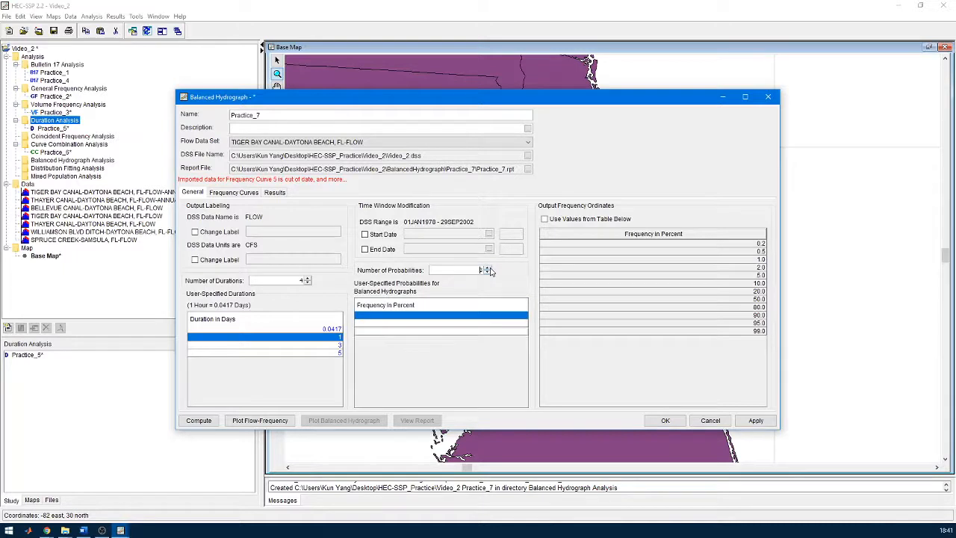
{"action": "left_click", "coordinate": [489, 273]}
{"action": "left_click", "coordinate": [488, 273]}
Step: Use the table values for the output frequency ordinates and set the time window start to 01SEP2002 at 2400
{"action": "left_click", "coordinate": [545, 219]}
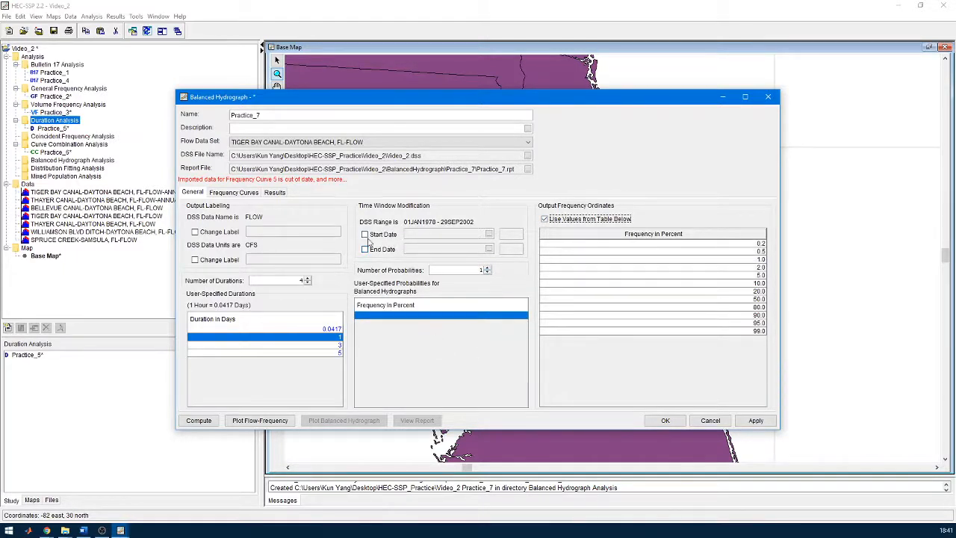
{"action": "left_click", "coordinate": [392, 235]}
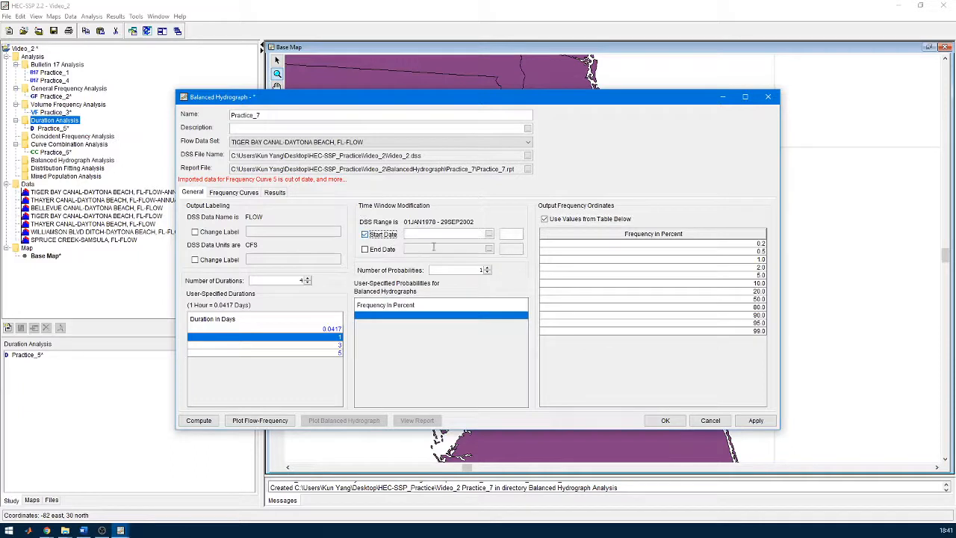
{"action": "left_click", "coordinate": [490, 234]}
{"action": "type", "text": "002"}
{"action": "left_click", "coordinate": [503, 233]}
Step: Enable the time window end date and set it to 21SEP2002 at 2400
{"action": "left_click", "coordinate": [381, 250]}
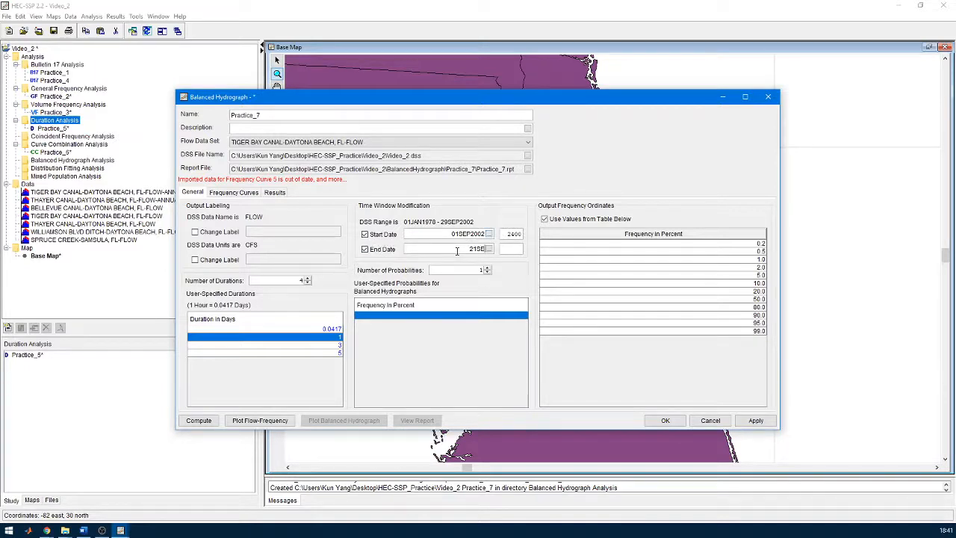
{"action": "left_click", "coordinate": [457, 251]}
{"action": "type", "text": "21SEP200"}
{"action": "type", "text": "2"}
{"action": "type", "text": "400"}
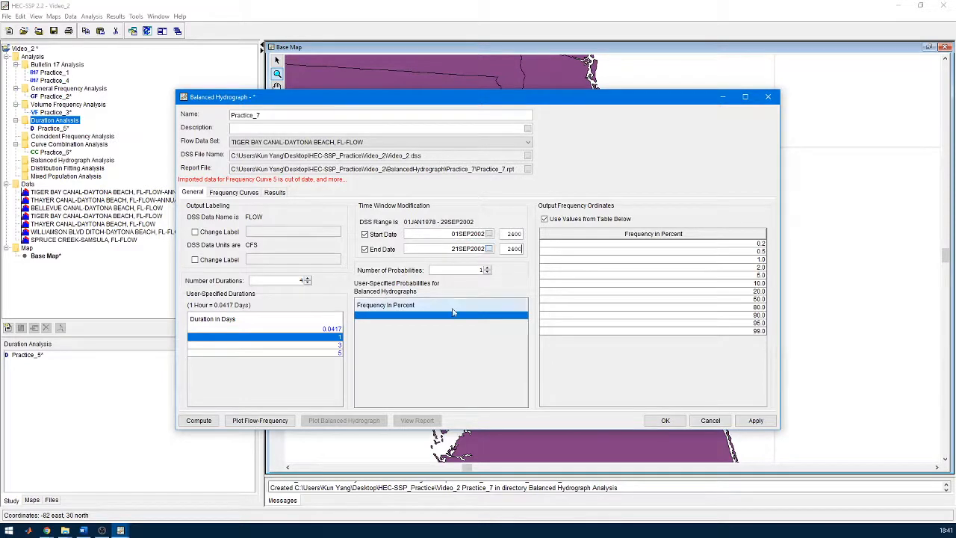
Step: Import the flows of the existing analysis Practice_1 into Frequency Curve 1
{"action": "left_click", "coordinate": [233, 193]}
{"action": "left_click", "coordinate": [225, 221]}
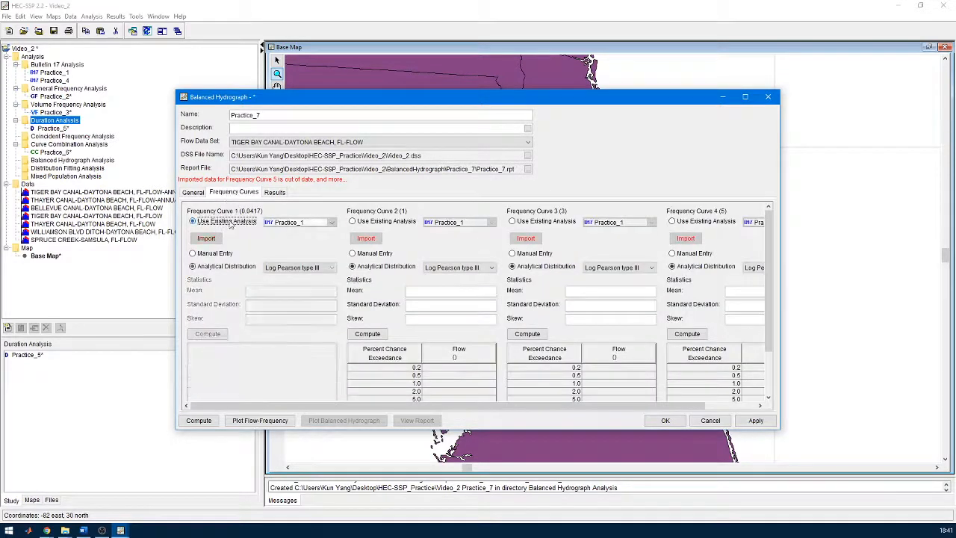
{"action": "left_click", "coordinate": [302, 222]}
{"action": "left_click", "coordinate": [295, 234]}
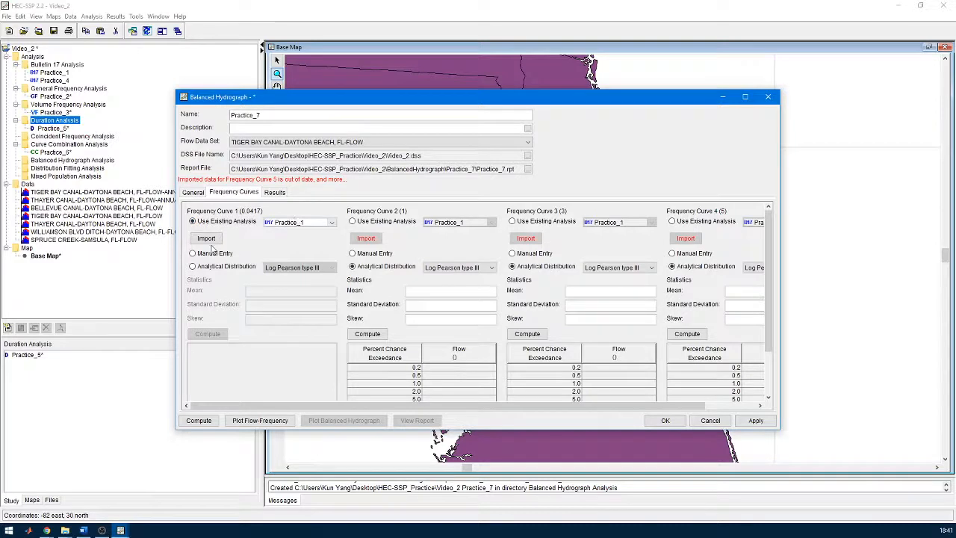
{"action": "left_click", "coordinate": [206, 238]}
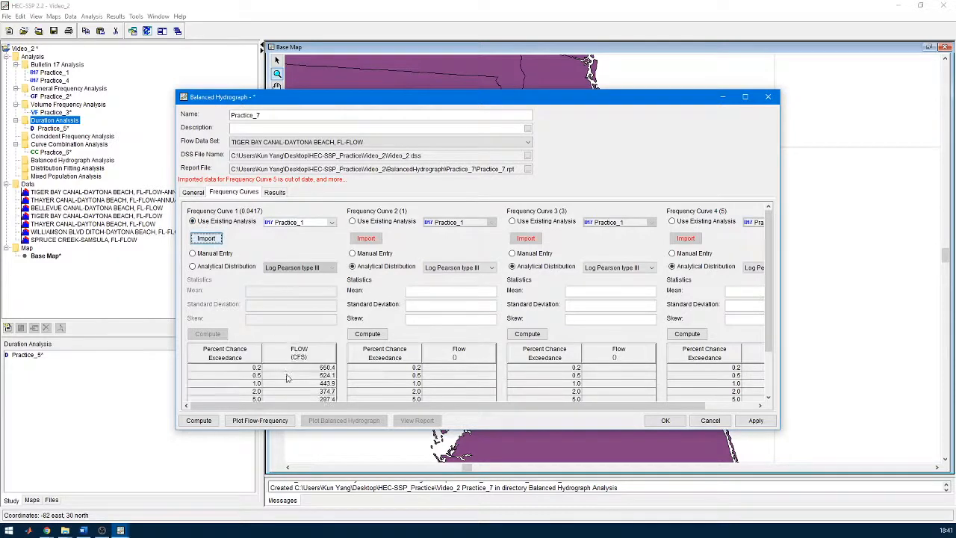
{"action": "left_click", "coordinate": [308, 382]}
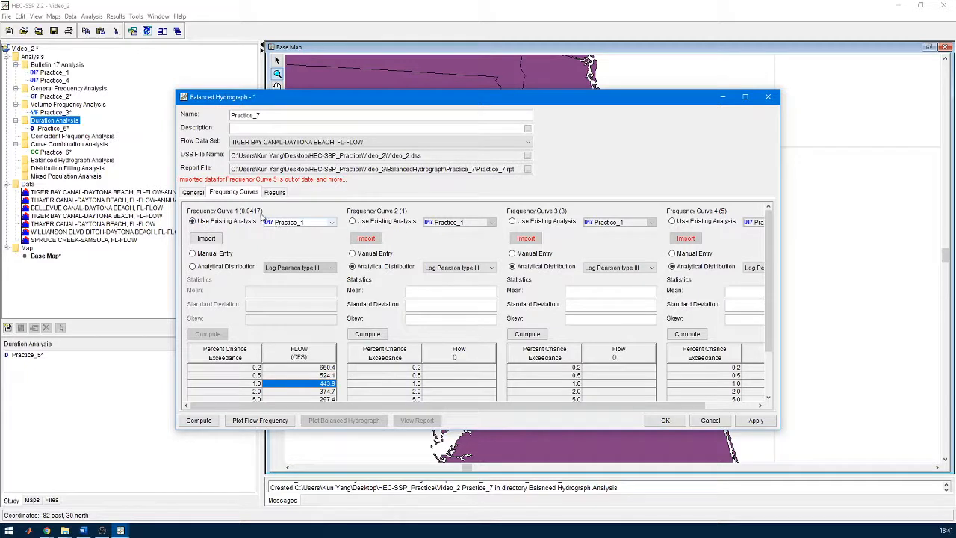
Step: Try to import Practice_3 into Frequency Curve 1, and switch its source back to Practice_1
{"action": "left_click", "coordinate": [298, 223]}
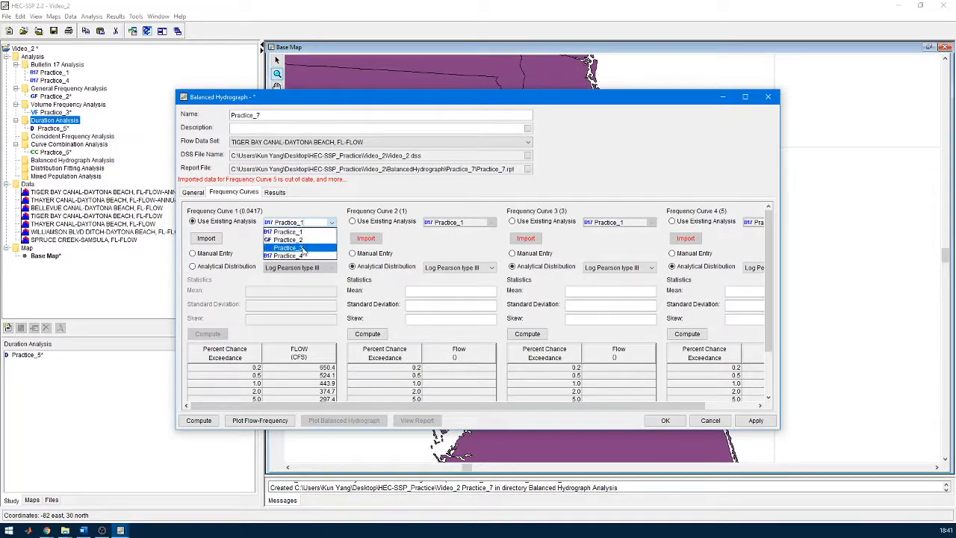
{"action": "left_click", "coordinate": [303, 248]}
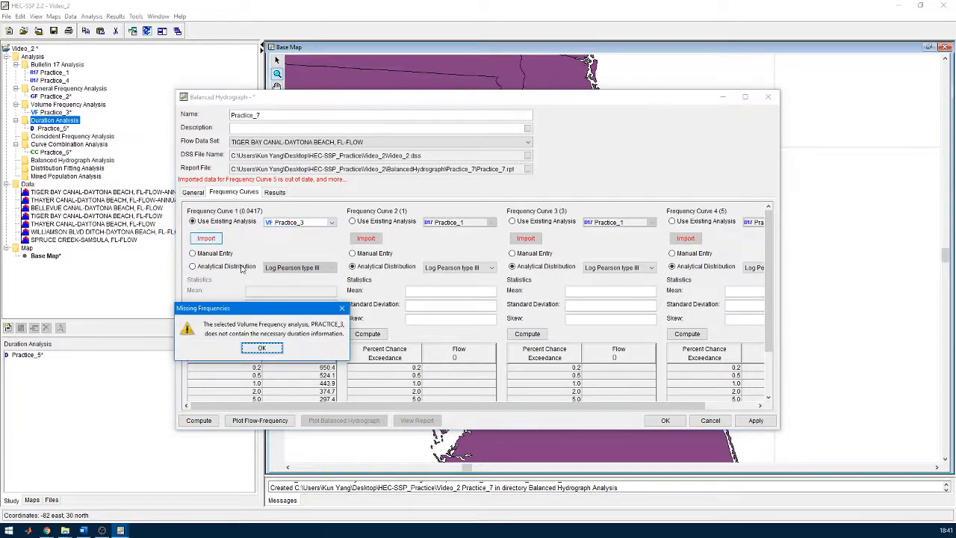
{"action": "left_click", "coordinate": [263, 348]}
{"action": "left_click", "coordinate": [293, 222]}
{"action": "left_click", "coordinate": [288, 232]}
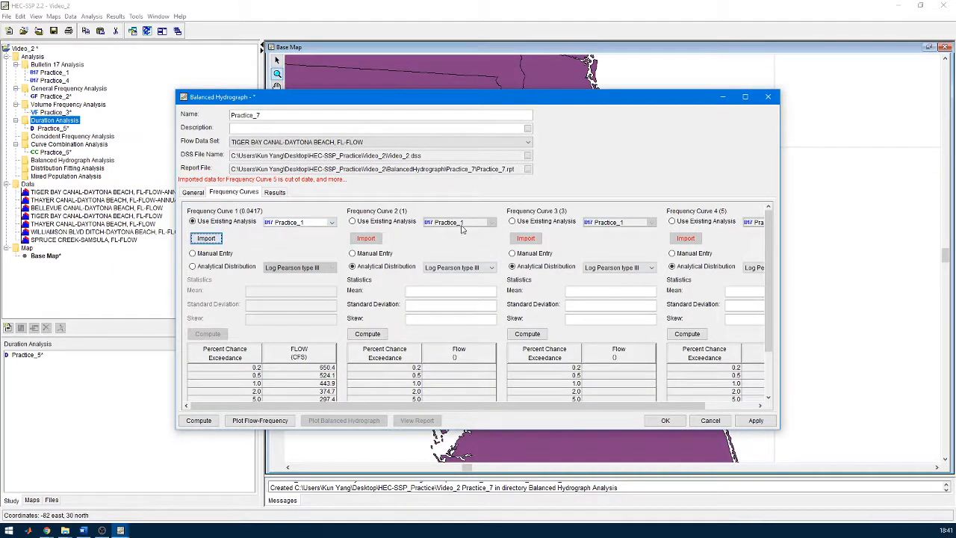
Step: Import the flows of the existing analysis Practice_3 into the 1-day Frequency Curve 2
{"action": "left_click", "coordinate": [366, 267]}
{"action": "left_click", "coordinate": [379, 225]}
{"action": "left_click", "coordinate": [453, 222]}
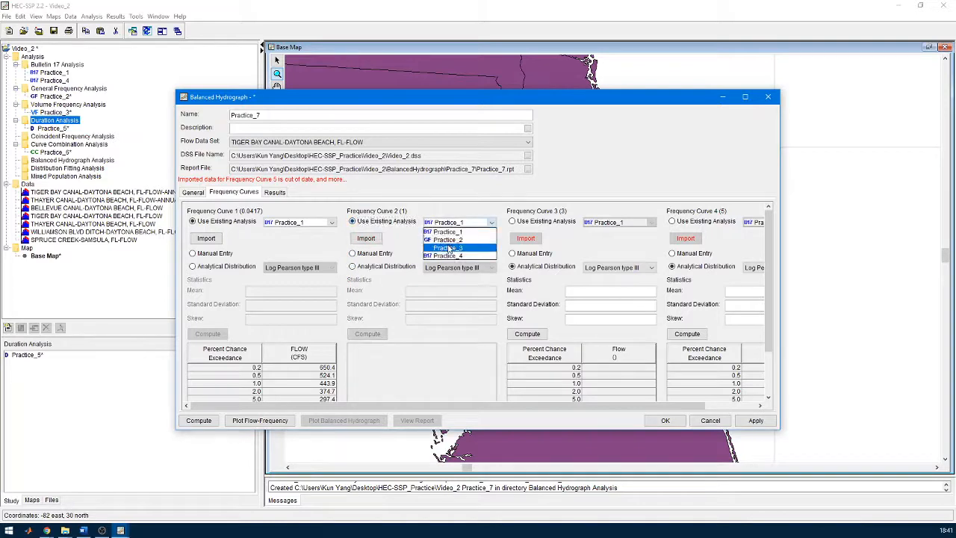
{"action": "left_click", "coordinate": [451, 249]}
{"action": "left_click", "coordinate": [366, 238]}
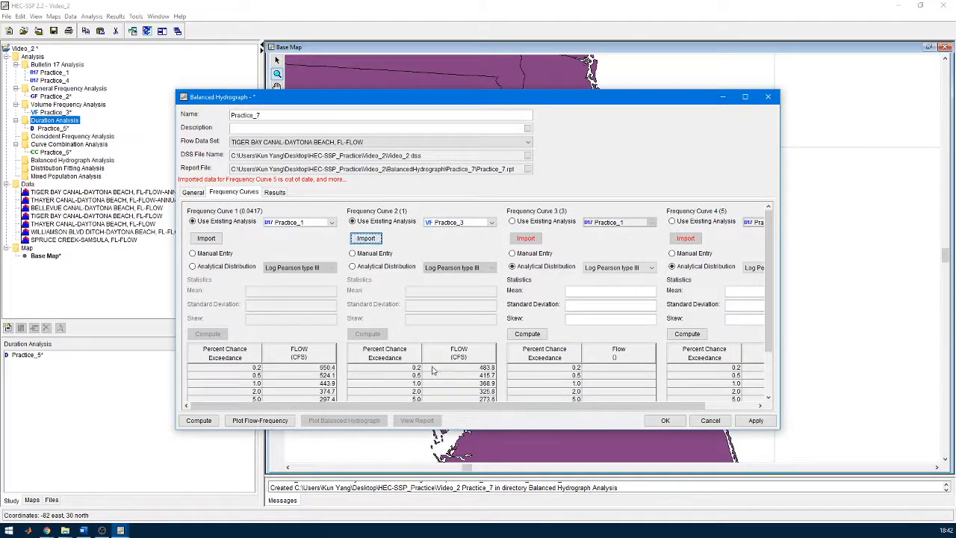
Step: Maximize the analysis editor and import the flows of the existing analysis Practice_3 into the 3-day Frequency Curve 3
{"action": "double_click", "coordinate": [494, 104]}
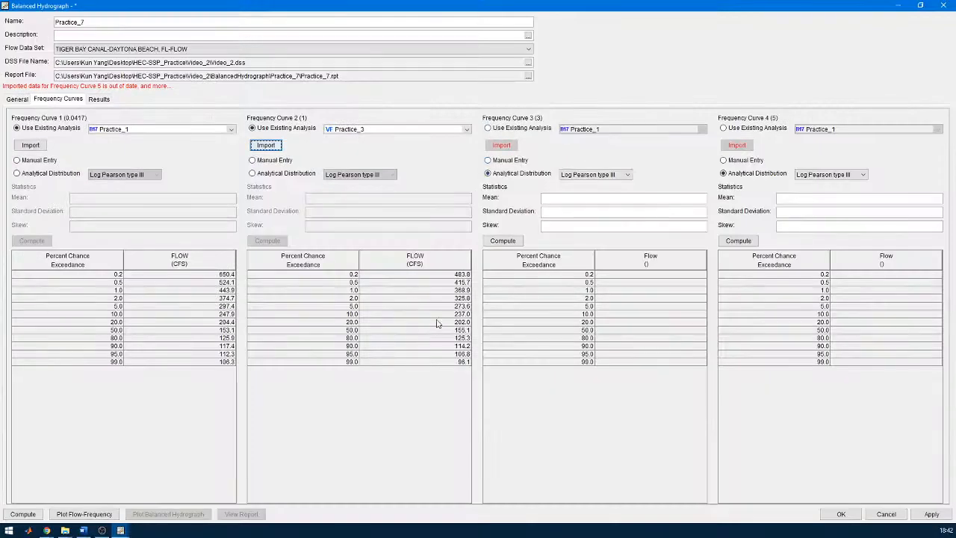
{"action": "left_click", "coordinate": [522, 127]}
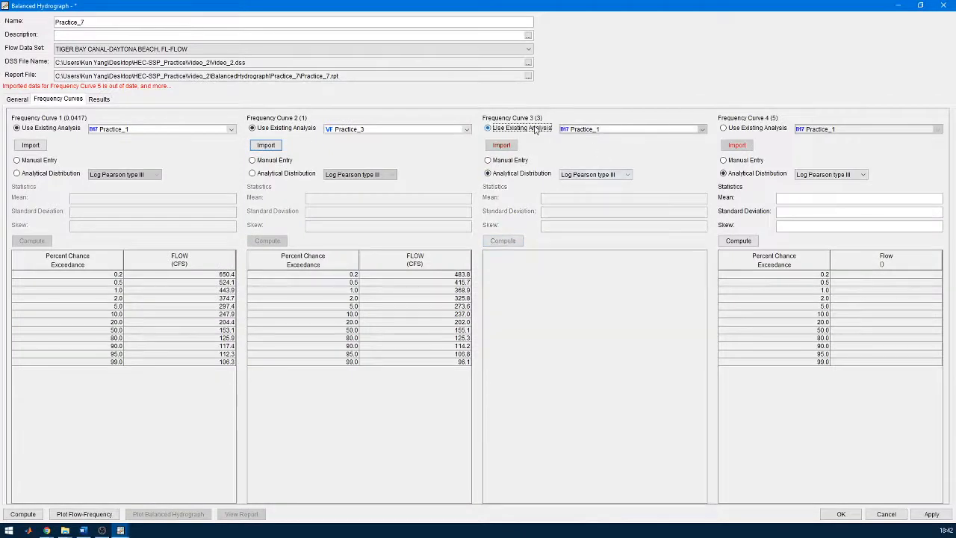
{"action": "left_click", "coordinate": [591, 130]}
{"action": "left_click", "coordinate": [594, 154]}
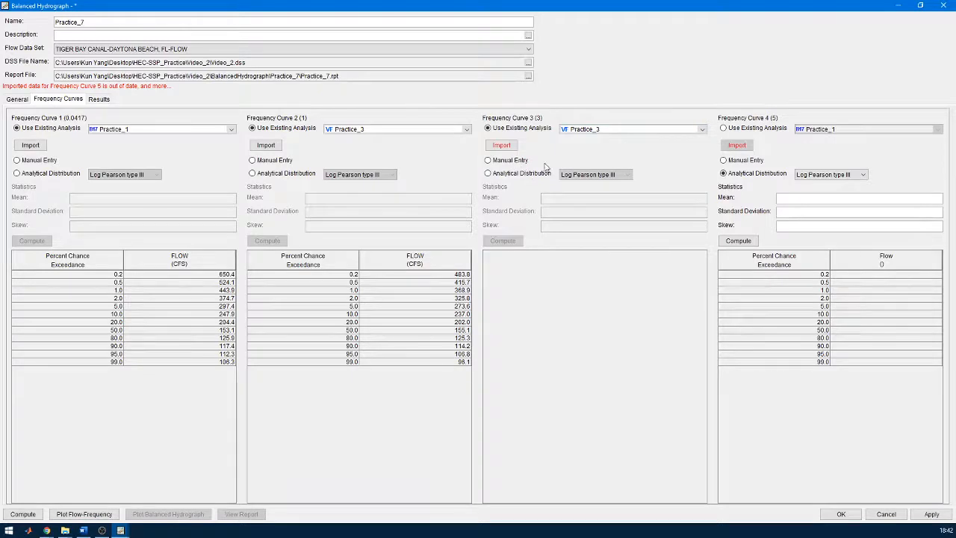
{"action": "left_click", "coordinate": [501, 145]}
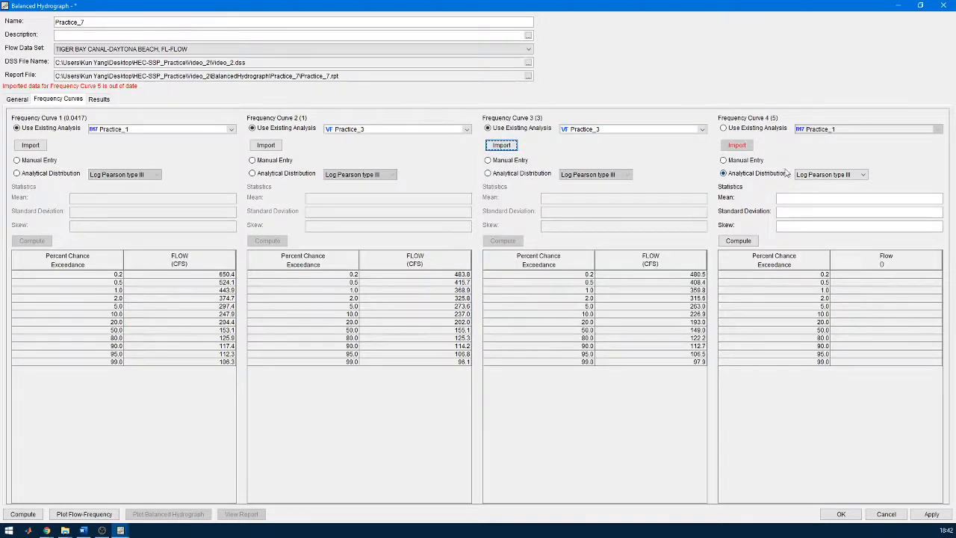
Step: Import the flows of the existing analysis Practice_3 into the 5-day Frequency Curve 4
{"action": "left_click", "coordinate": [788, 129]}
{"action": "left_click", "coordinate": [804, 129]}
{"action": "left_click", "coordinate": [820, 157]}
{"action": "left_click", "coordinate": [737, 145]}
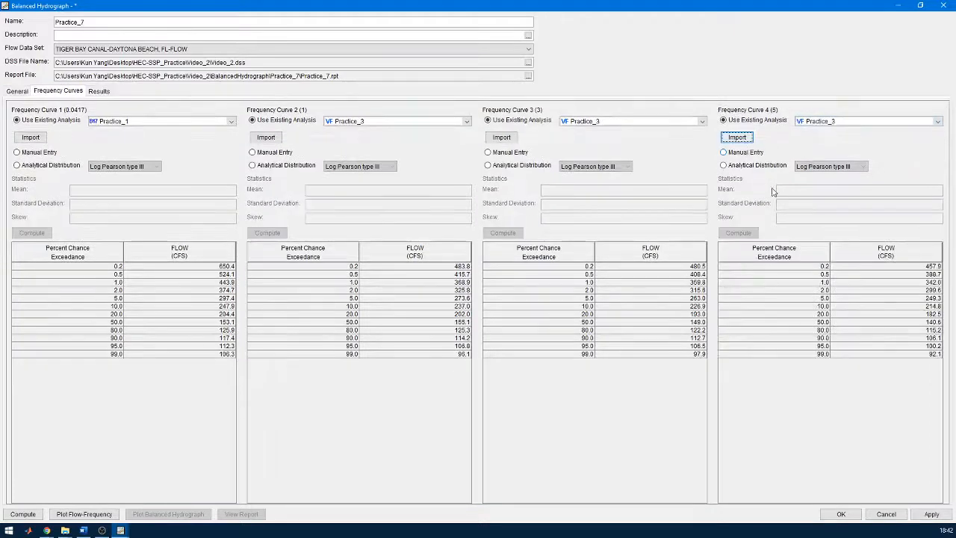
Step: Compare the imported flow values of the frequency curves at the 0.2, 0.5 and 1.0 percent exceedances
{"action": "left_click", "coordinate": [839, 269]}
{"action": "left_click", "coordinate": [673, 267]}
{"action": "left_click", "coordinate": [461, 266]}
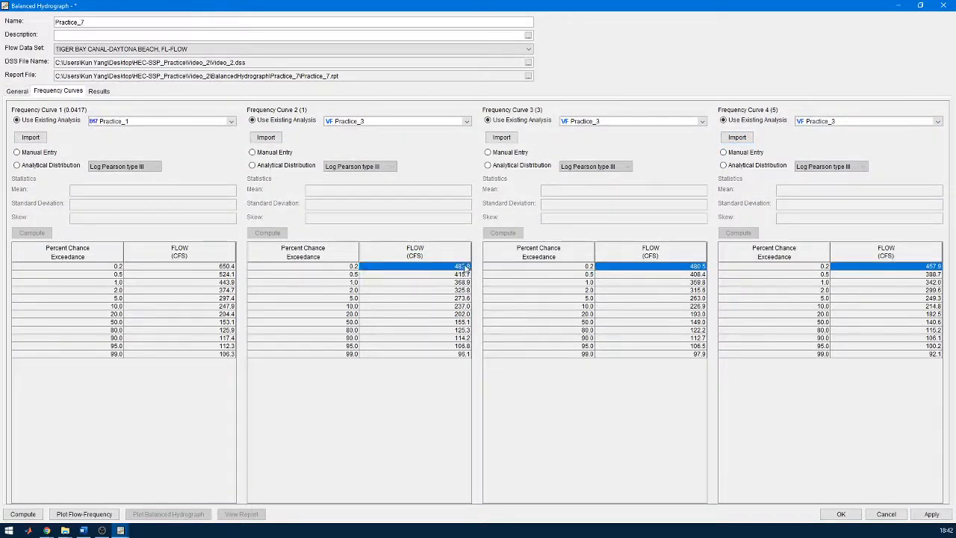
{"action": "left_click", "coordinate": [461, 273]}
{"action": "left_click", "coordinate": [646, 275]}
{"action": "left_click", "coordinate": [441, 268]}
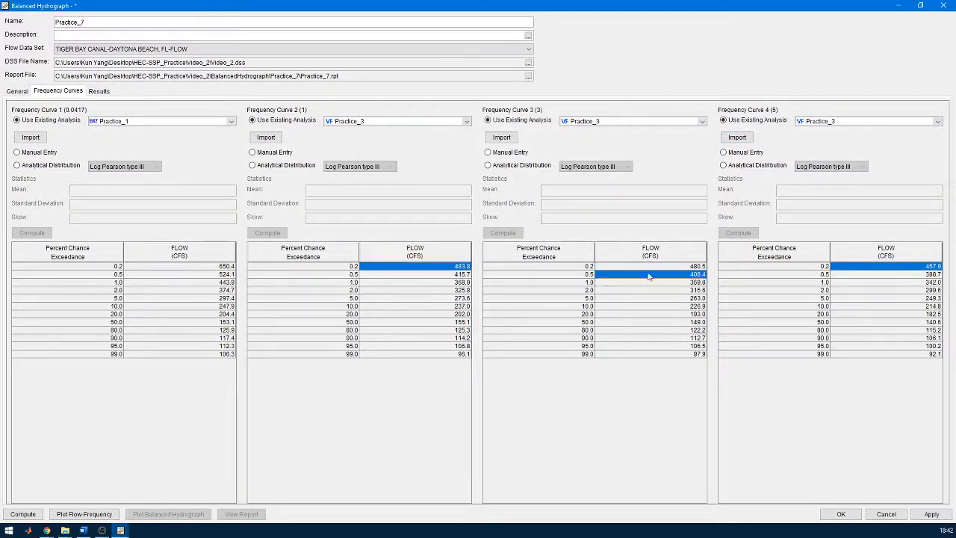
{"action": "left_click", "coordinate": [857, 283]}
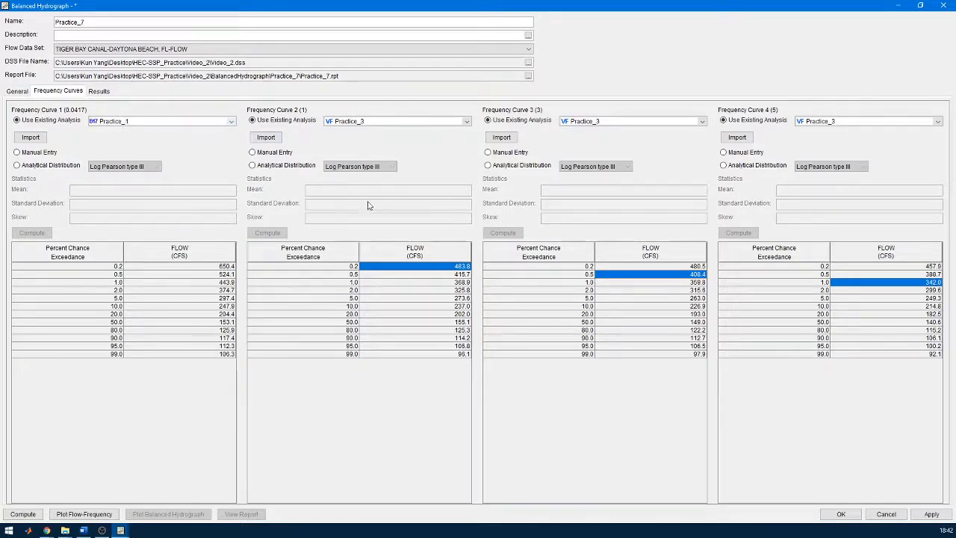
{"action": "left_click", "coordinate": [97, 91]}
{"action": "left_click", "coordinate": [64, 91]}
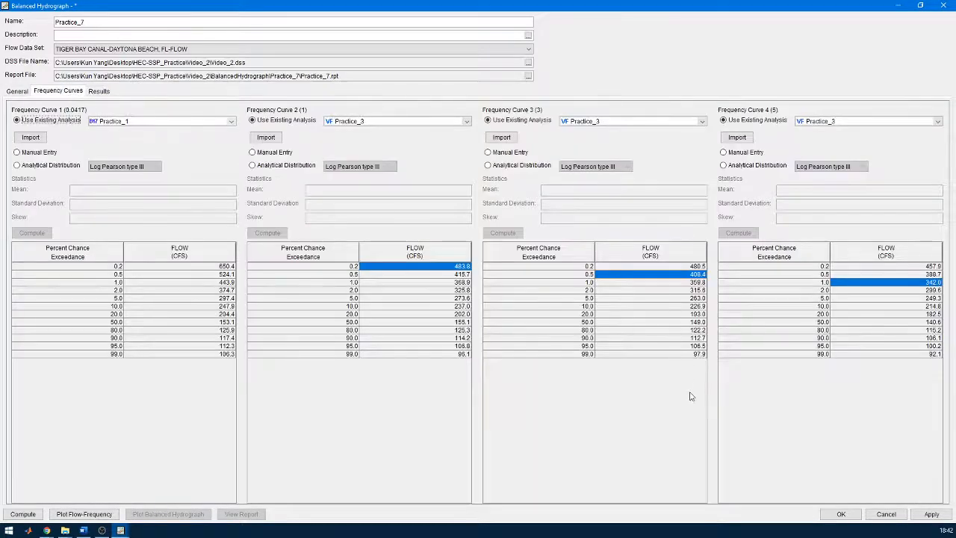
Step: Apply the Practice_7 settings and try to compute the analysis
{"action": "left_click", "coordinate": [932, 515]}
{"action": "left_click", "coordinate": [23, 514]}
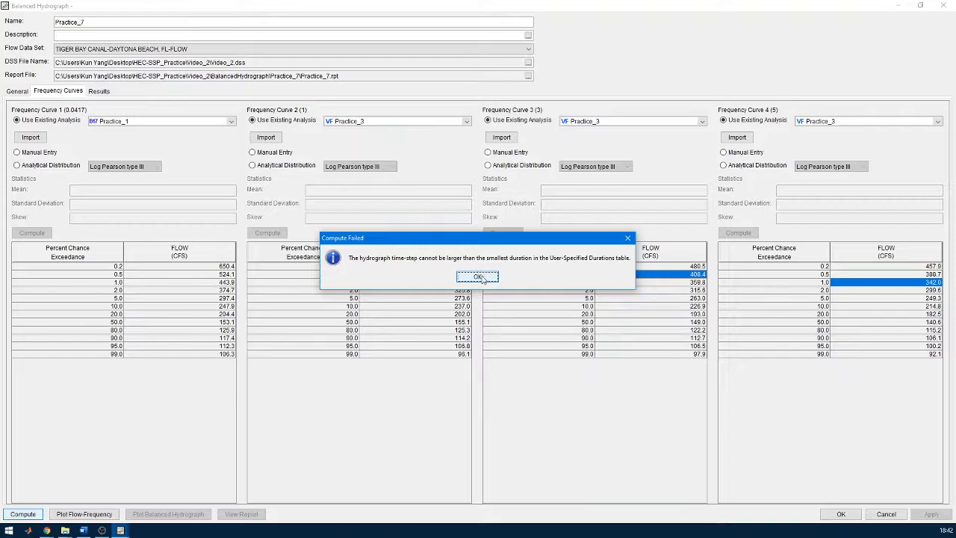
{"action": "left_click", "coordinate": [479, 277]}
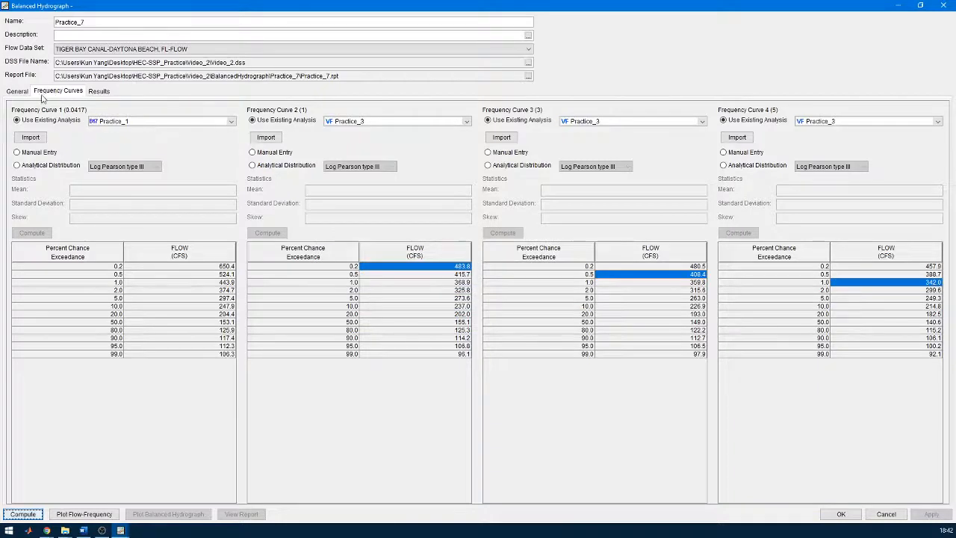
Step: Enter 0.1 percent as the first balanced hydrograph frequency and raise the number of probabilities to 4
{"action": "left_click", "coordinate": [17, 92]}
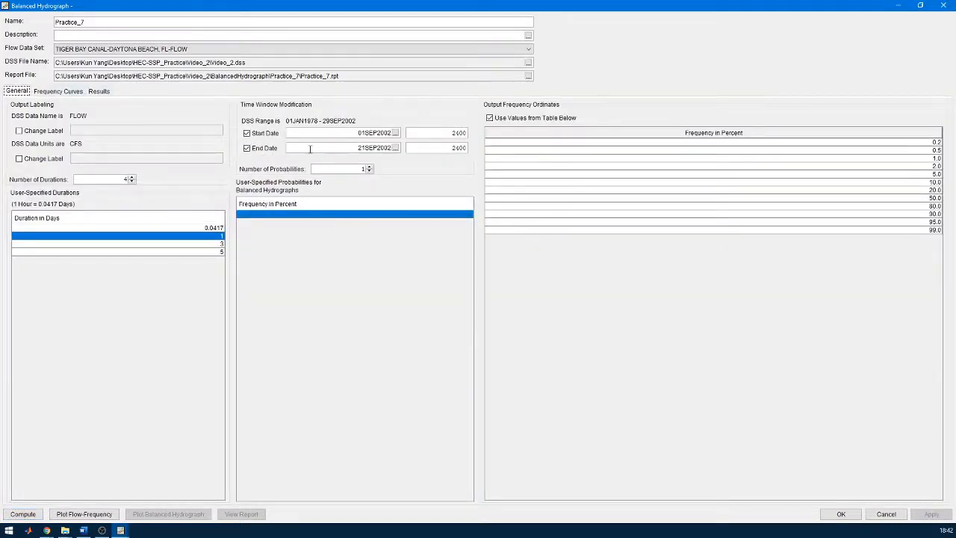
{"action": "left_click", "coordinate": [372, 215]}
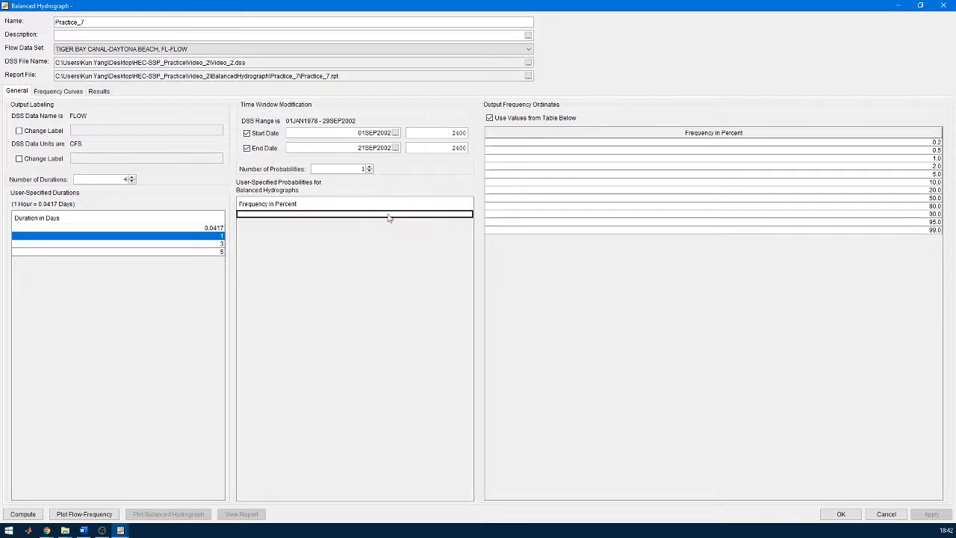
{"action": "type", "text": "0.1"}
{"action": "key", "text": "Return"}
{"action": "type", "text": "."}
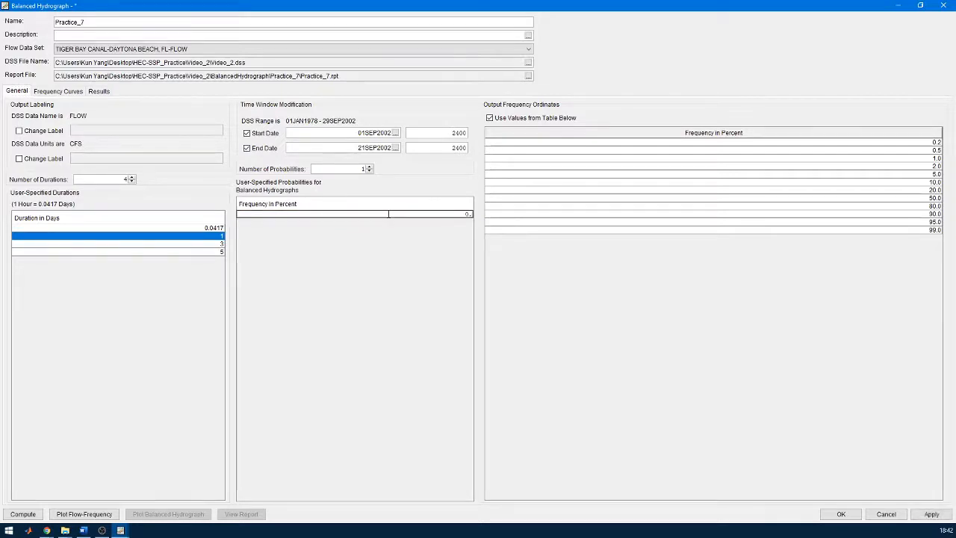
{"action": "left_click", "coordinate": [369, 167]}
{"action": "left_click", "coordinate": [369, 166]}
{"action": "left_click", "coordinate": [369, 166]}
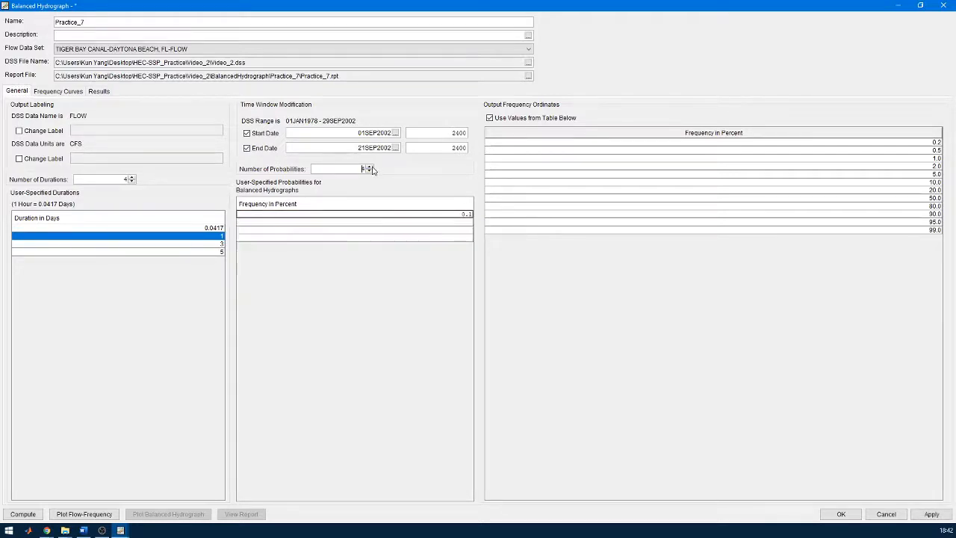
Step: Fill the remaining balanced hydrograph frequencies with 1, 5 and 20 percent and try to compute the analysis
{"action": "left_click", "coordinate": [450, 223]}
{"action": "type", "text": "1"}
{"action": "left_click", "coordinate": [454, 230]}
{"action": "type", "text": "5"}
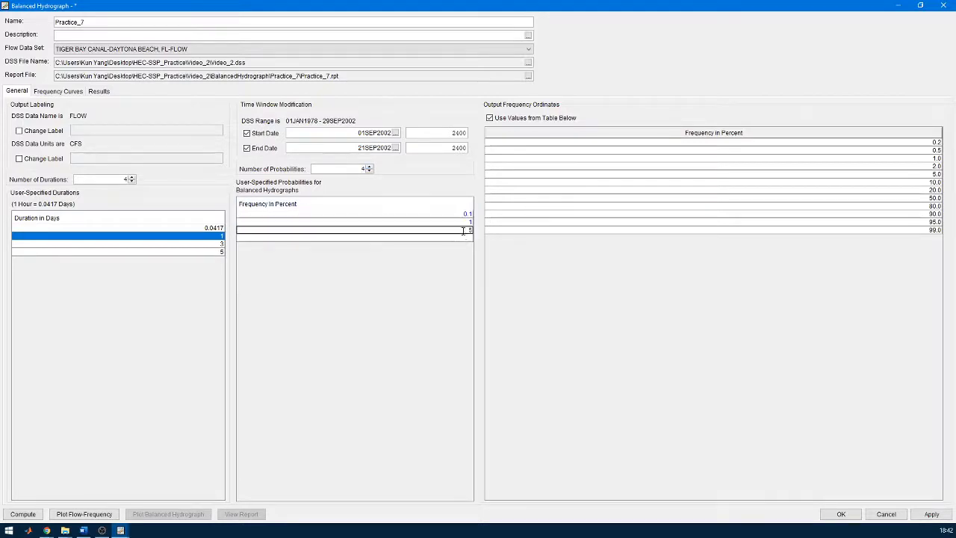
{"action": "left_click", "coordinate": [463, 238]}
{"action": "type", "text": "20"}
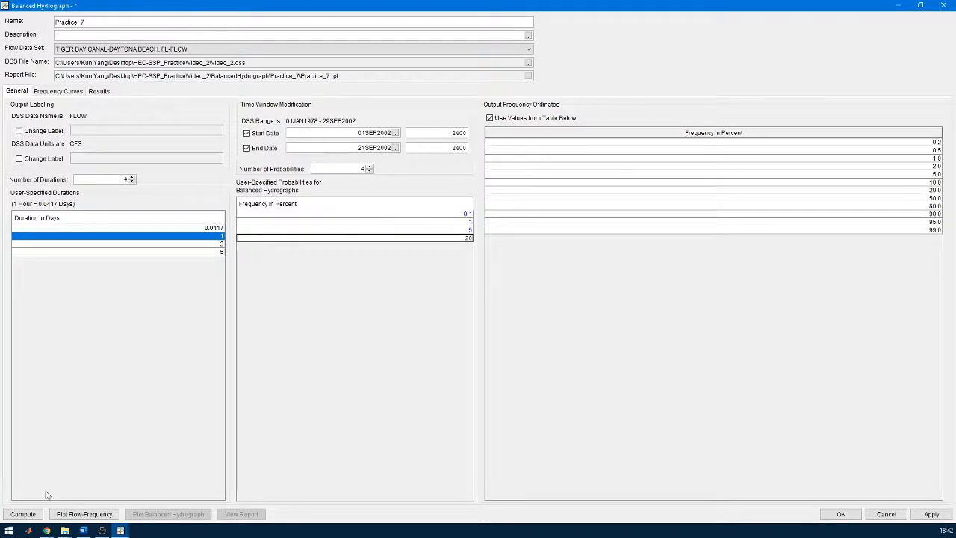
{"action": "left_click", "coordinate": [30, 514]}
{"action": "left_click", "coordinate": [478, 277]}
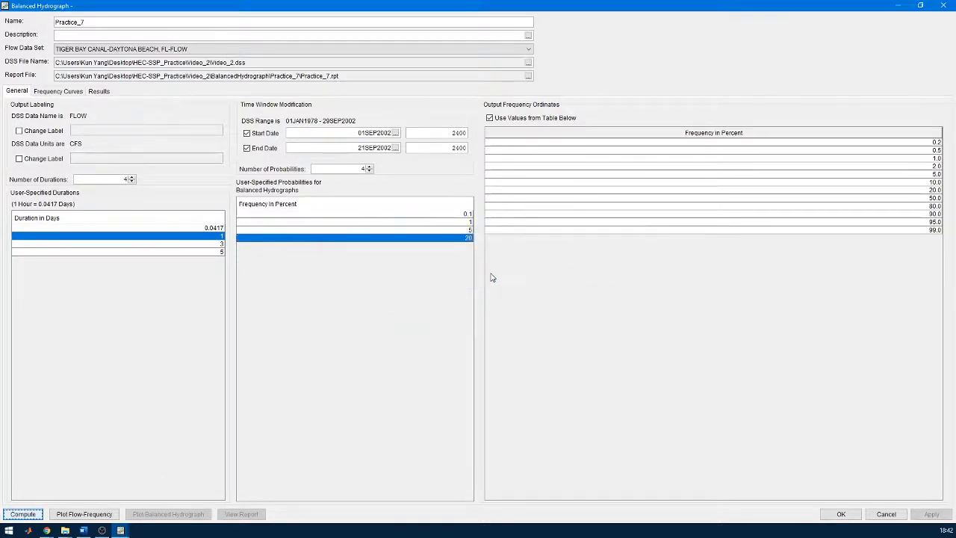
{"action": "double_click", "coordinate": [217, 227]}
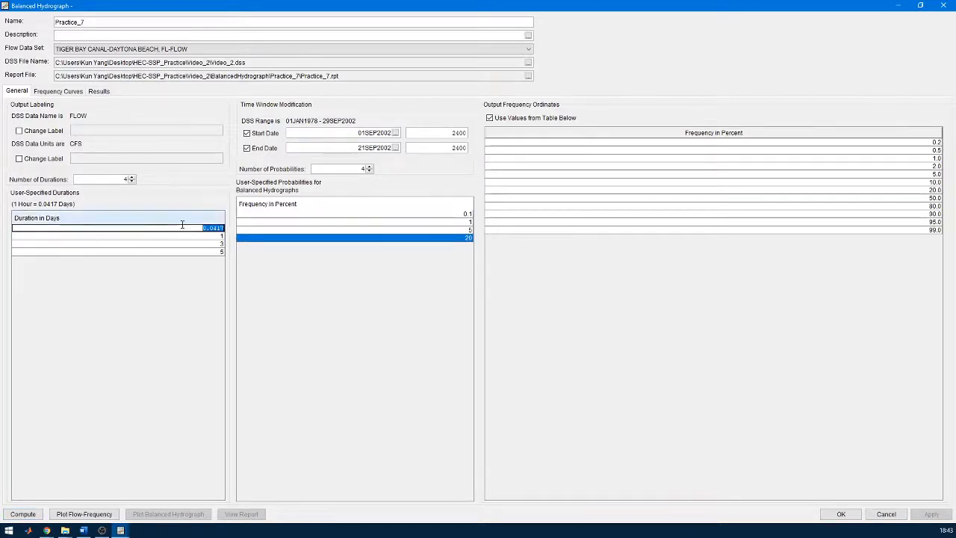
{"action": "type", "text": "1"}
{"action": "left_click", "coordinate": [195, 252]}
{"action": "left_click", "coordinate": [191, 238]}
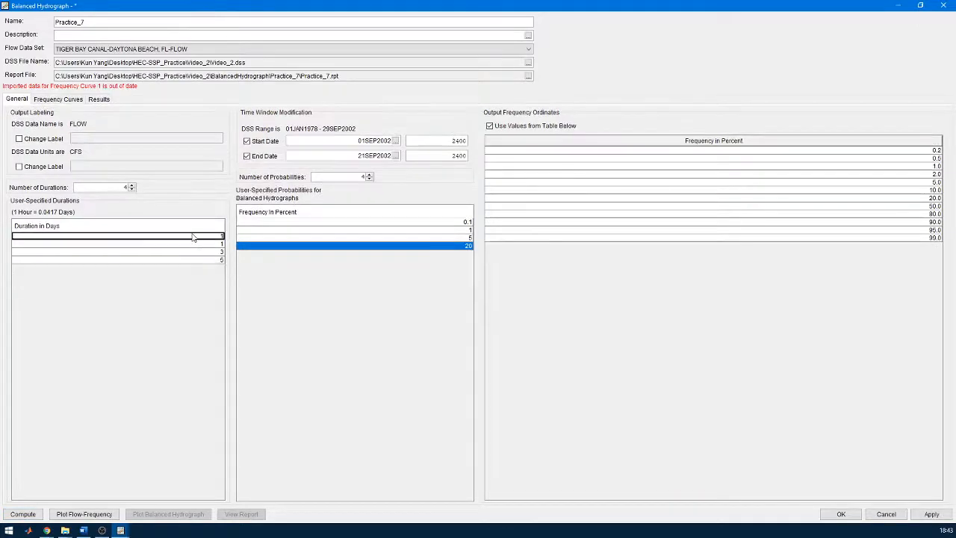
{"action": "right_click", "coordinate": [192, 237]}
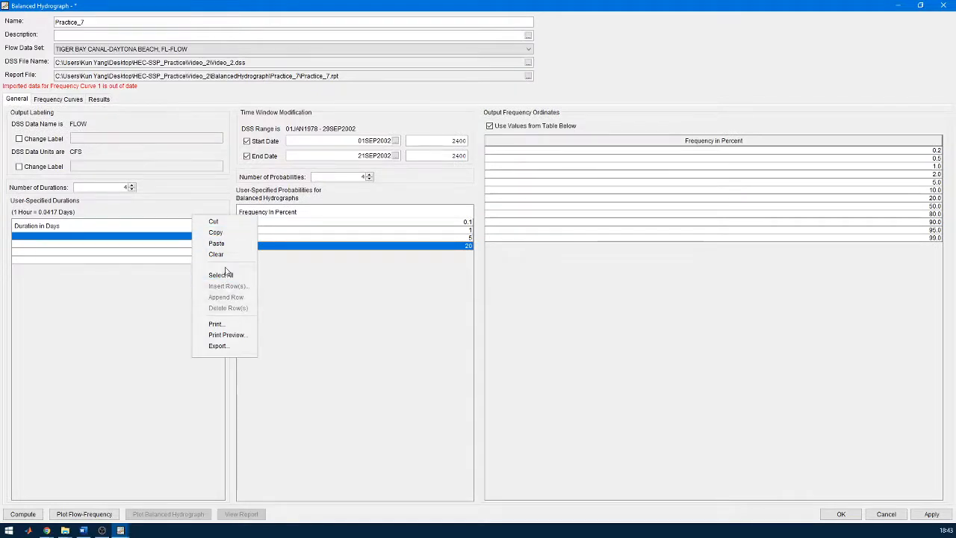
{"action": "left_click", "coordinate": [185, 244]}
{"action": "double_click", "coordinate": [204, 236]}
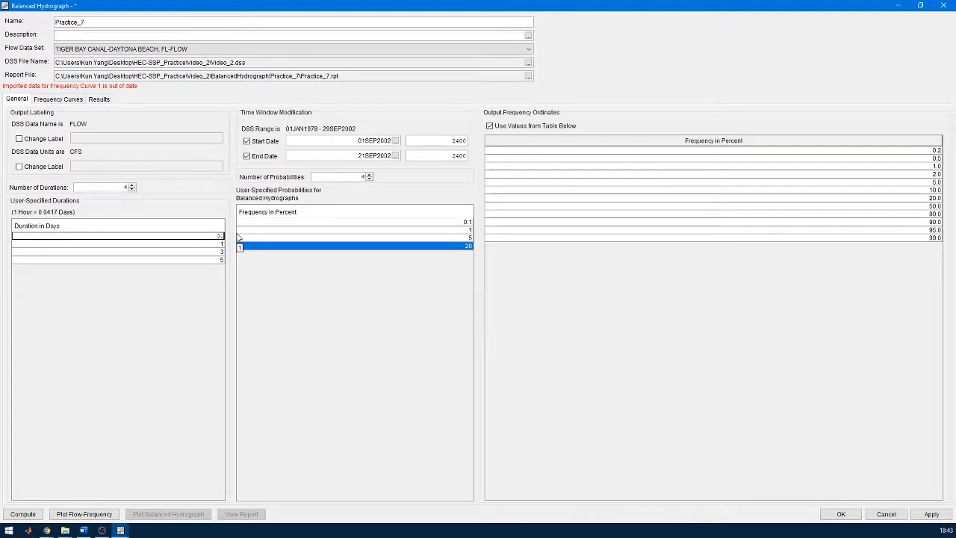
{"action": "type", "text": "0.0415"}
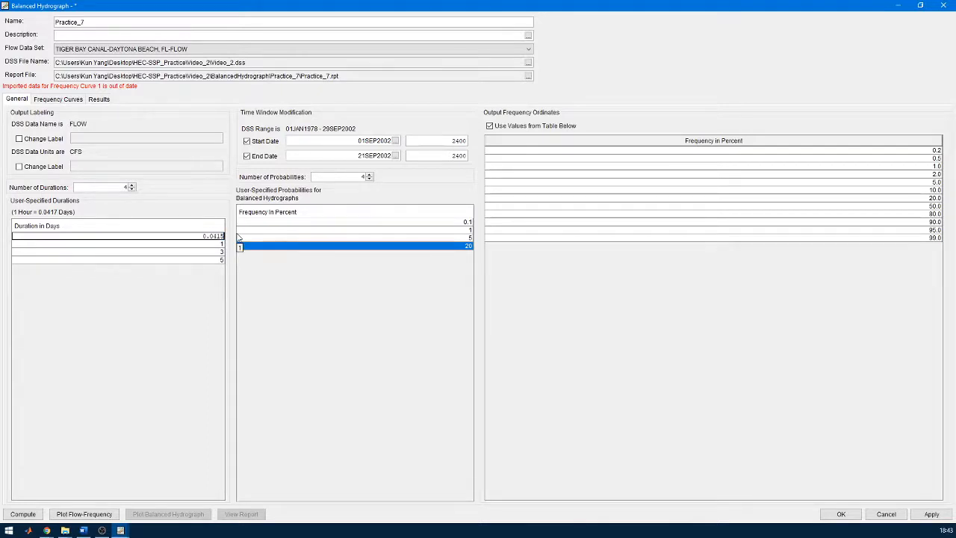
Step: Close the Practice_7 editor without saving and review the tabular results of the Bulletin 17 analyses Practice_4 and Practice_1
{"action": "left_click", "coordinate": [886, 514]}
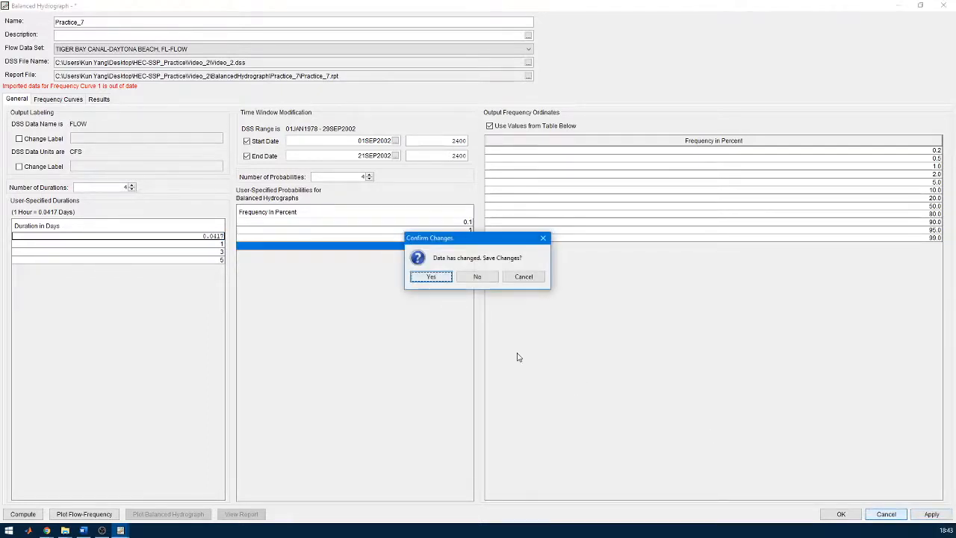
{"action": "left_click", "coordinate": [473, 278]}
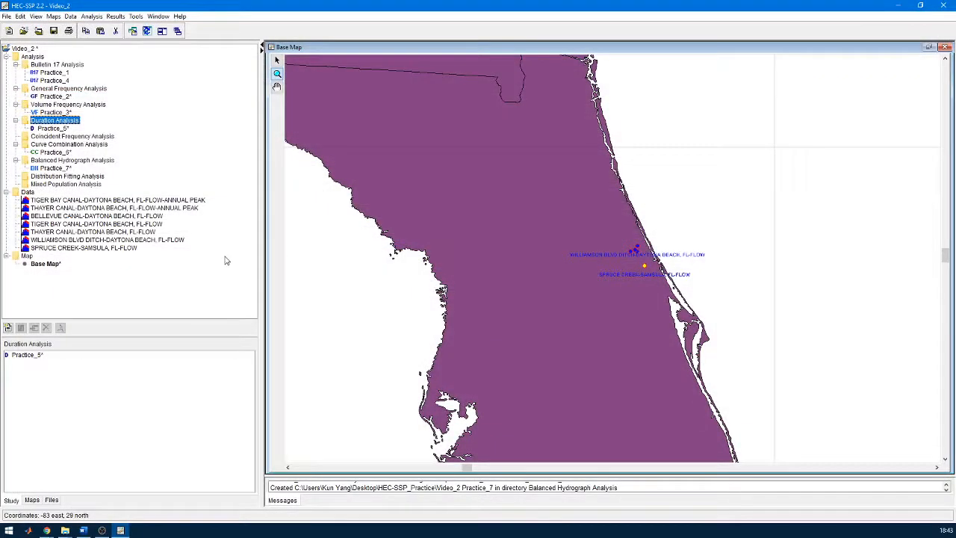
{"action": "double_click", "coordinate": [53, 80]}
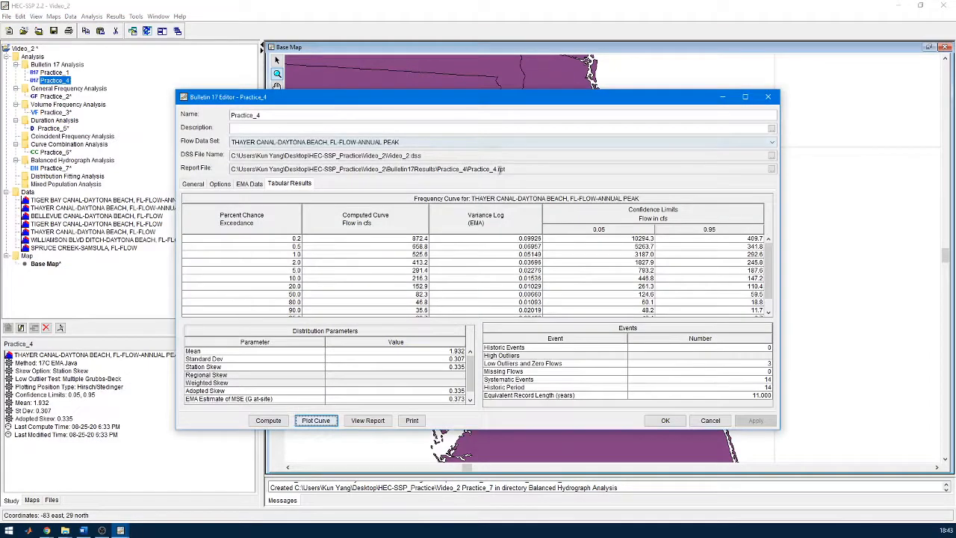
{"action": "left_click", "coordinate": [768, 97]}
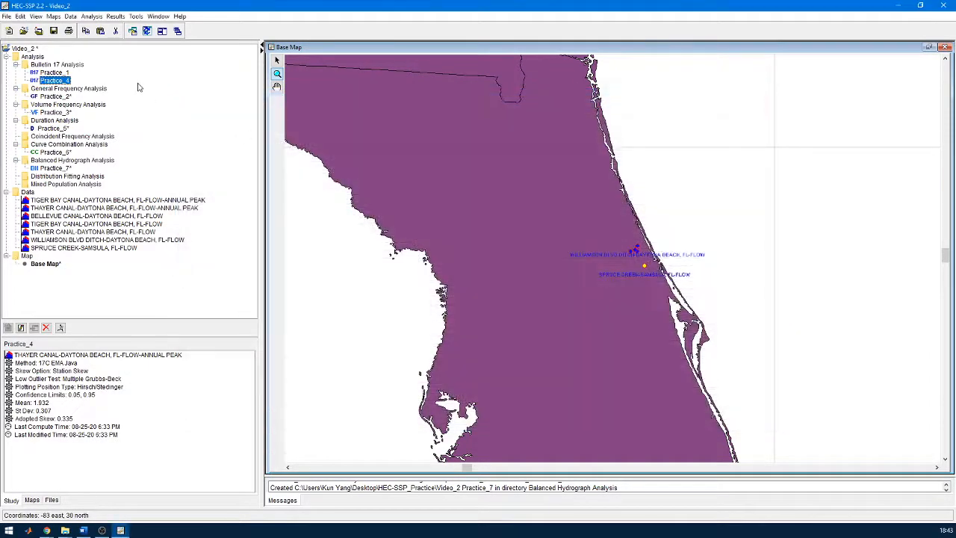
{"action": "double_click", "coordinate": [52, 72]}
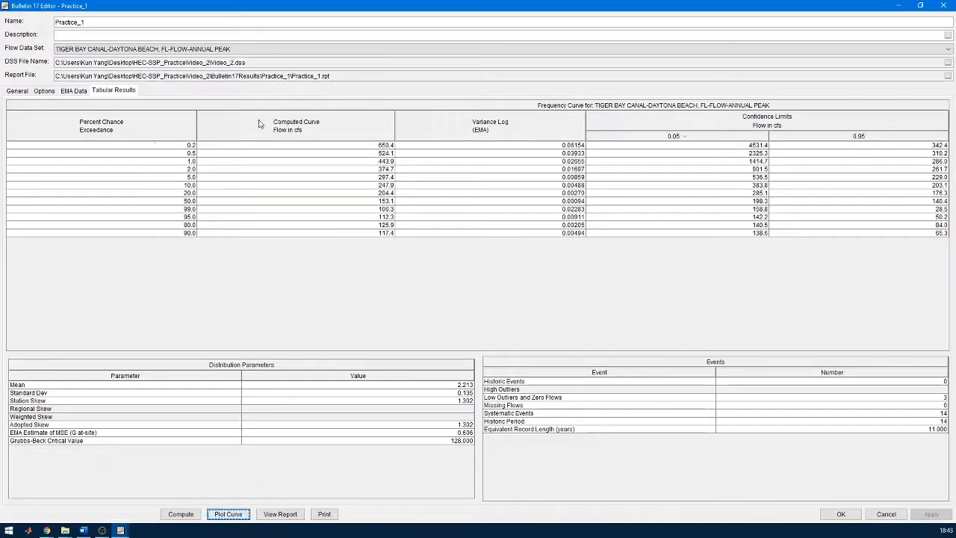
{"action": "left_click", "coordinate": [943, 5]}
Step: Review the options, duration table and analytical plot of the volume frequency analysis Practice_3
{"action": "double_click", "coordinate": [55, 112]}
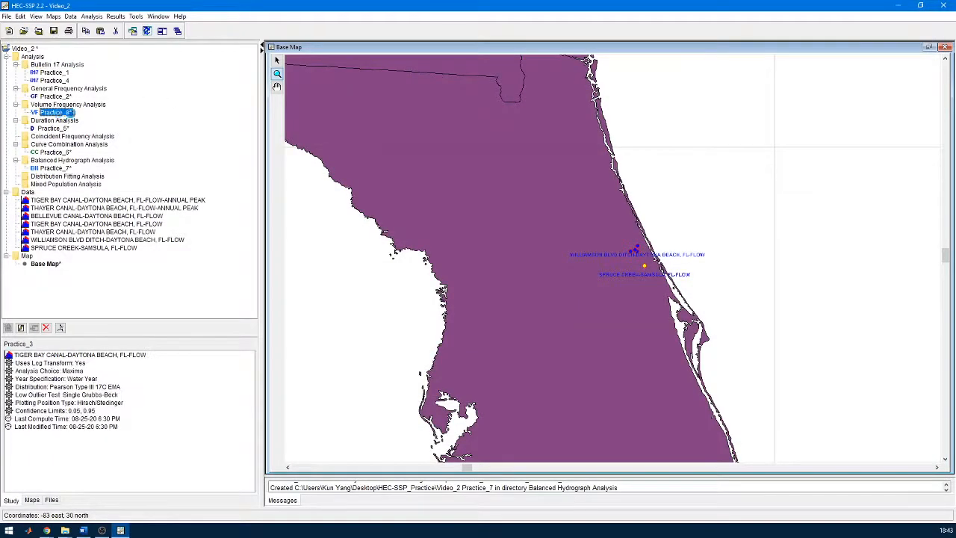
{"action": "left_click", "coordinate": [47, 90]}
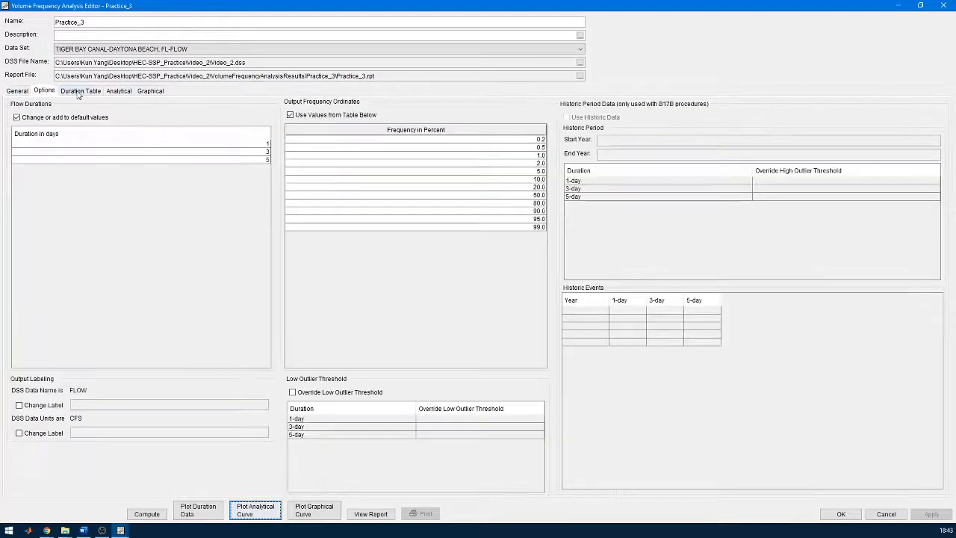
{"action": "left_click", "coordinate": [81, 91]}
{"action": "left_click", "coordinate": [119, 90]}
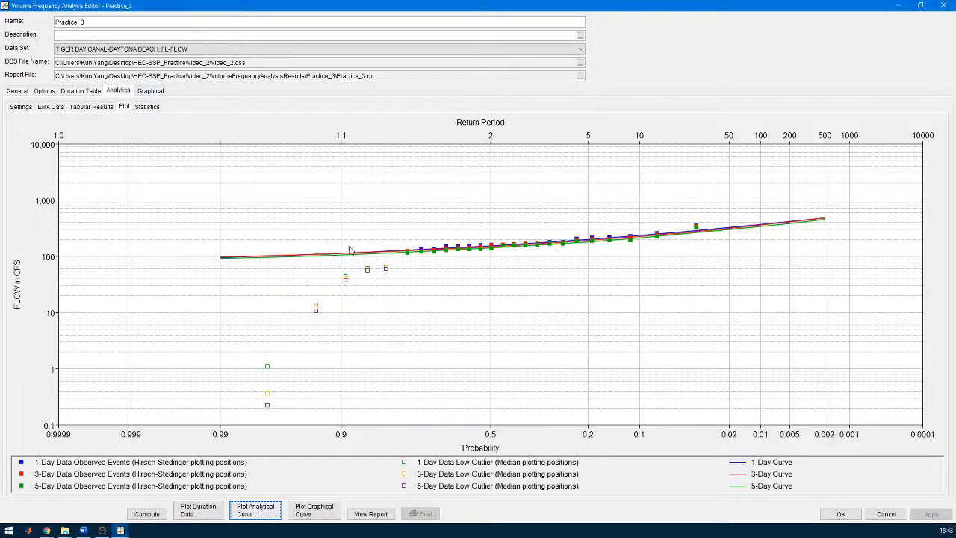
{"action": "left_click", "coordinate": [947, 4]}
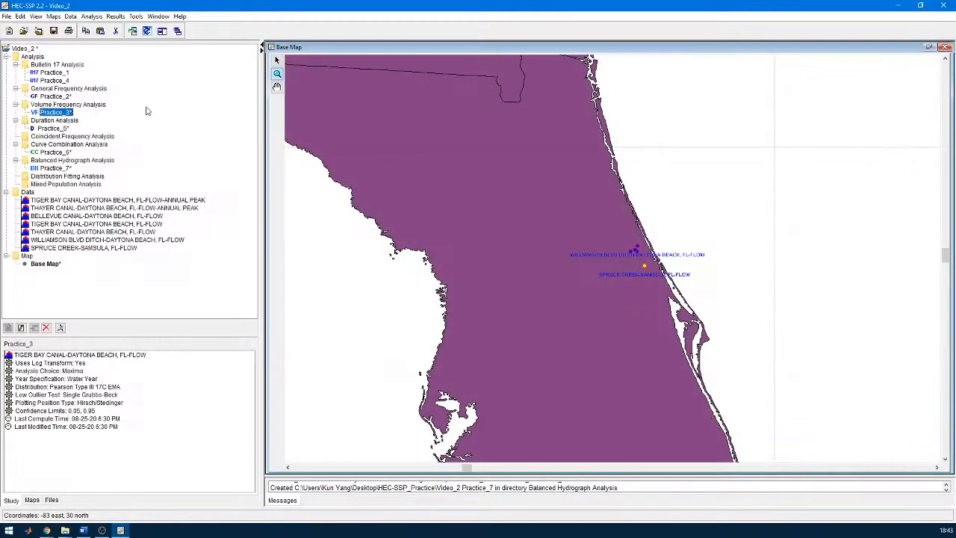
Step: Reopen the balanced hydrograph analysis Practice_7, check its frequency curves and try to compute it again
{"action": "left_click", "coordinate": [53, 128]}
{"action": "double_click", "coordinate": [52, 168]}
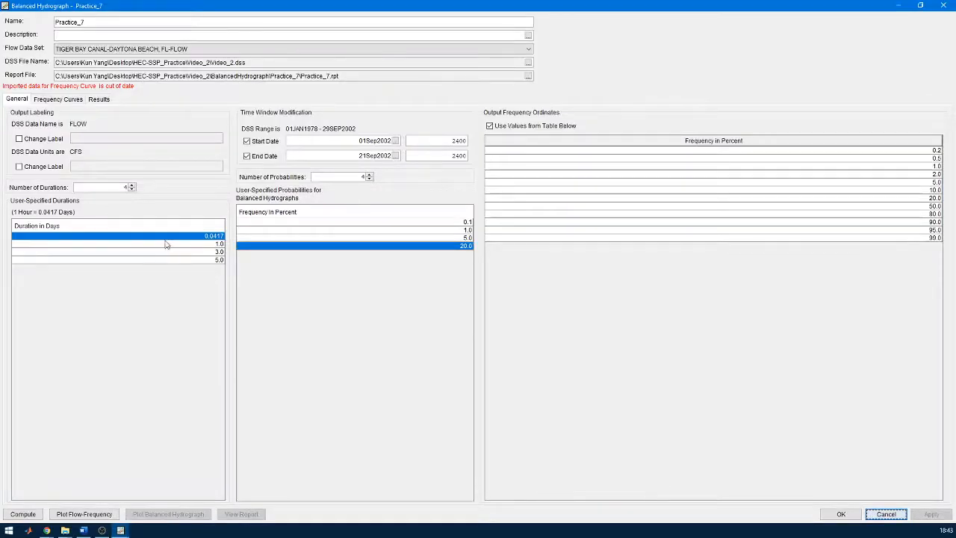
{"action": "left_click", "coordinate": [52, 100]}
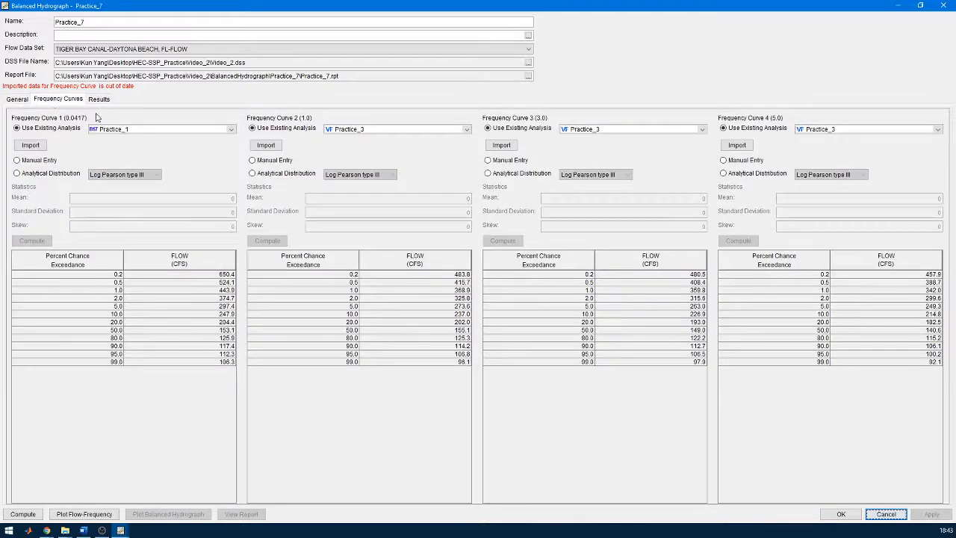
{"action": "left_click", "coordinate": [22, 514]}
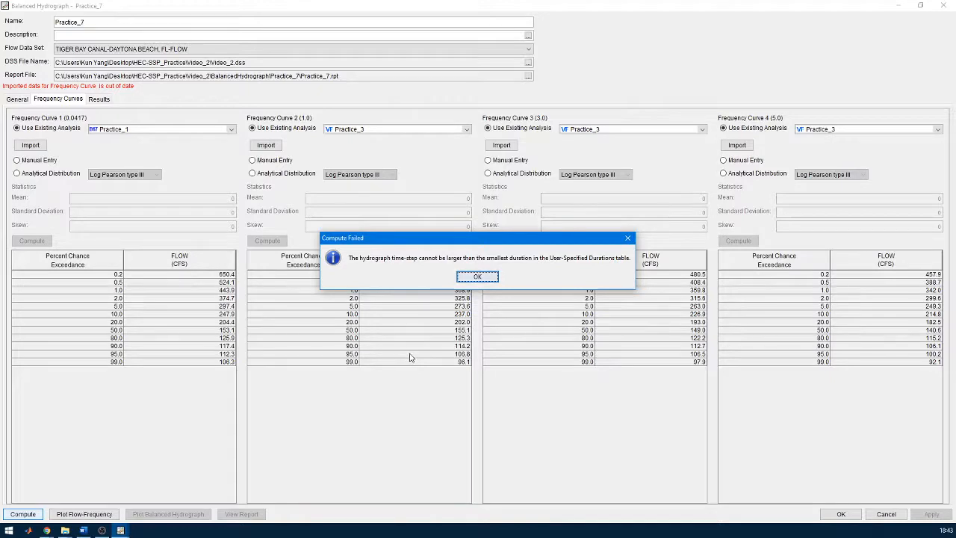
{"action": "left_click", "coordinate": [489, 275]}
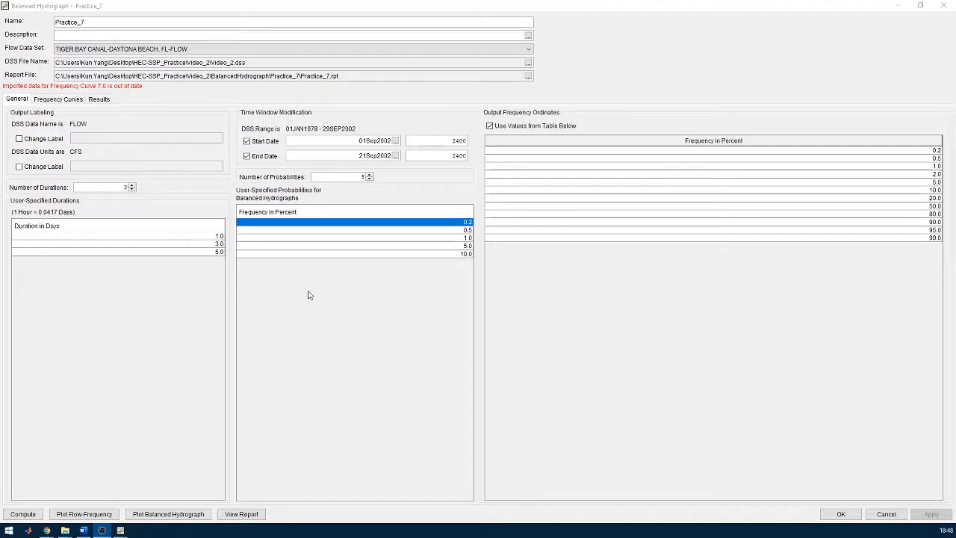
Step: Examine the user-specified durations and probabilities of Practice_7, with a brief check of the duration analysis Practice_5 in the study tree
{"action": "left_click", "coordinate": [145, 236]}
{"action": "left_click", "coordinate": [152, 244]}
{"action": "left_click", "coordinate": [102, 252]}
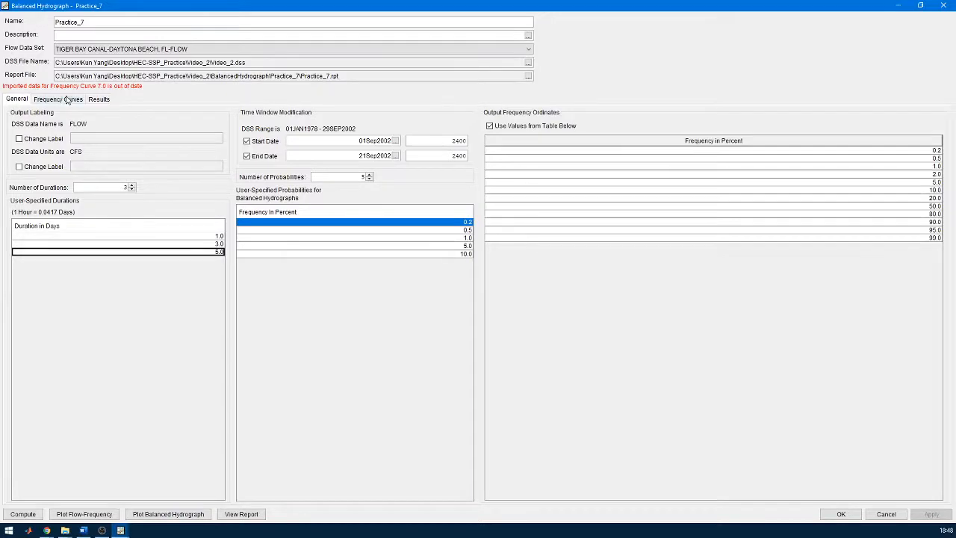
{"action": "left_click", "coordinate": [898, 6]}
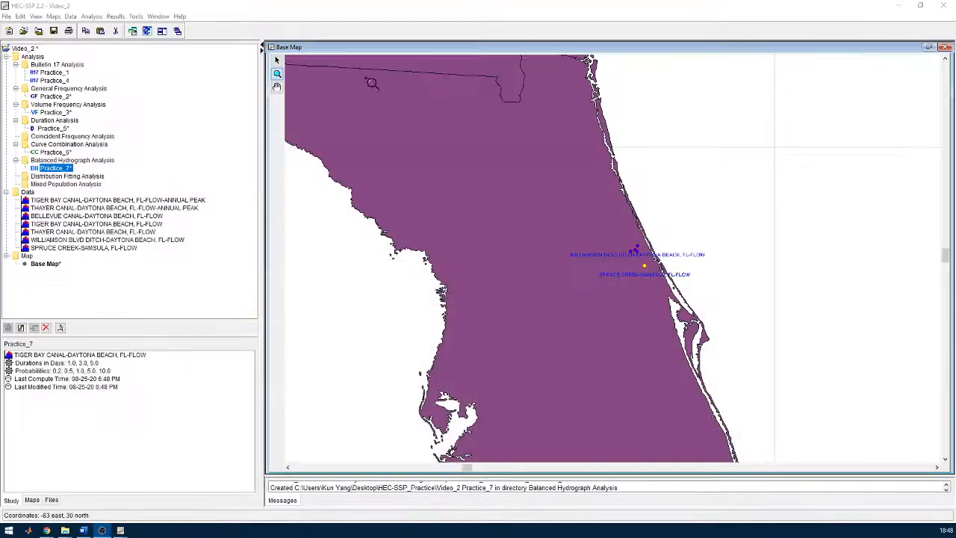
{"action": "left_click", "coordinate": [58, 128]}
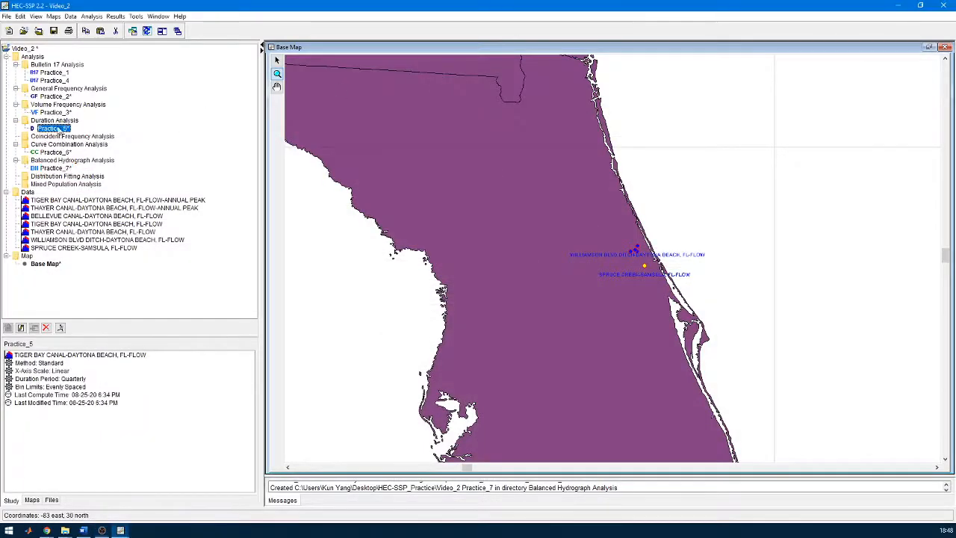
{"action": "mouse_move", "coordinate": [120, 531]}
{"action": "left_click", "coordinate": [174, 490]}
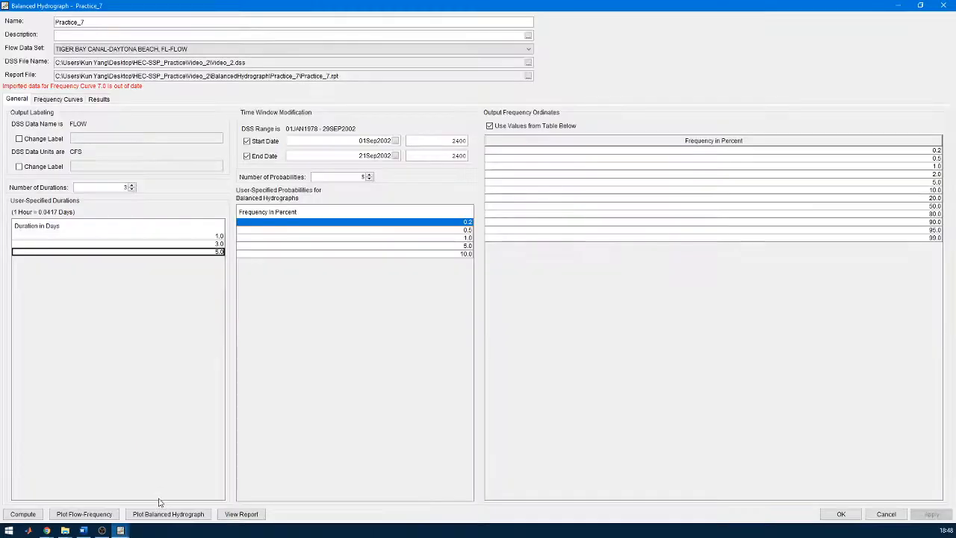
{"action": "left_click_drag", "start_coordinate": [212, 236], "coordinate": [214, 253]}
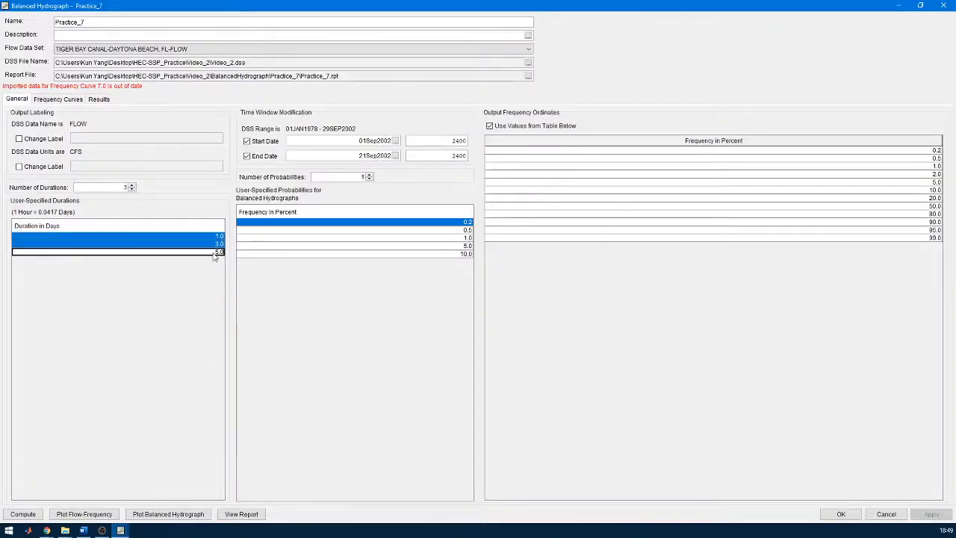
{"action": "left_click_drag", "start_coordinate": [378, 223], "coordinate": [387, 255]}
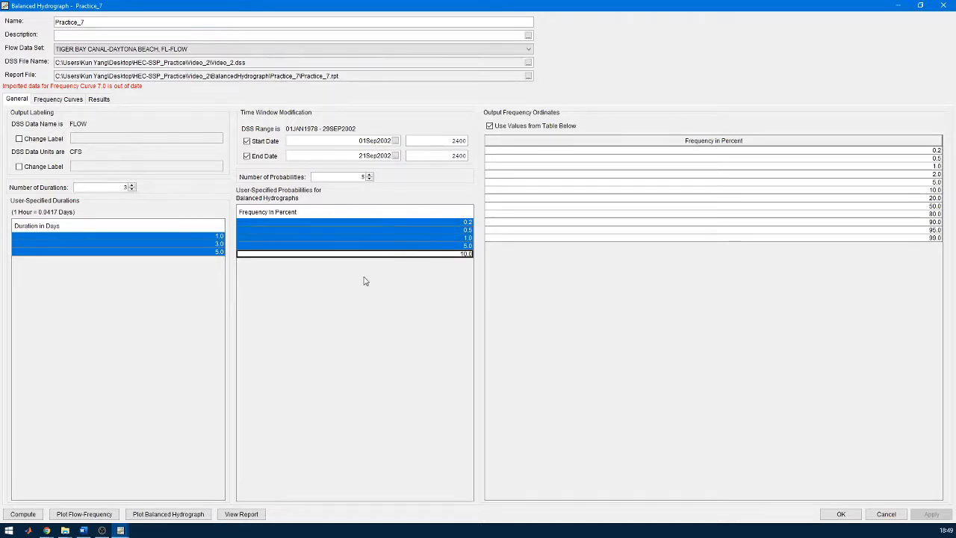
Step: Review the existing-analysis sources and the flow tables of the three frequency curves in Practice_7, keeping Practice_3 as the source for Frequency Curve 1
{"action": "left_click", "coordinate": [57, 100]}
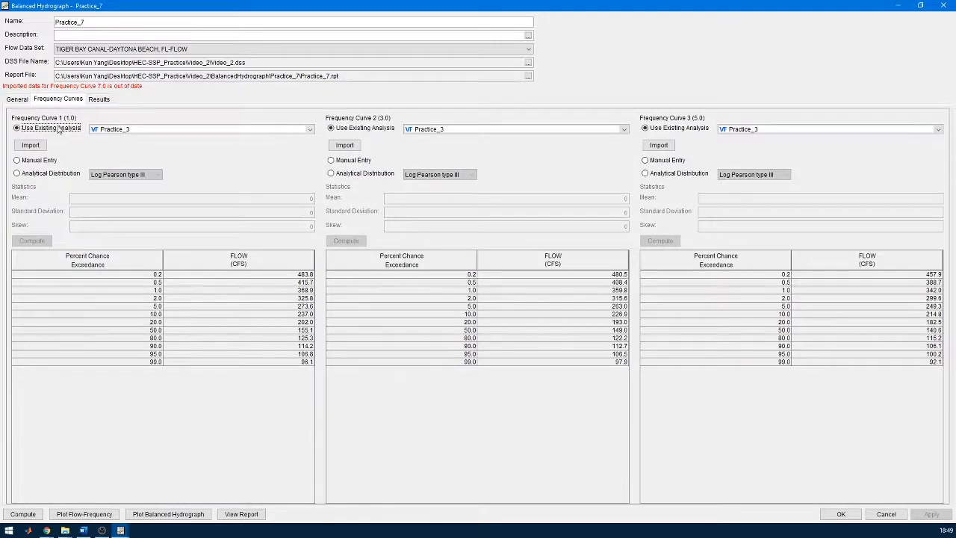
{"action": "left_click", "coordinate": [115, 130]}
{"action": "left_click", "coordinate": [116, 130]}
{"action": "left_click", "coordinate": [135, 130]}
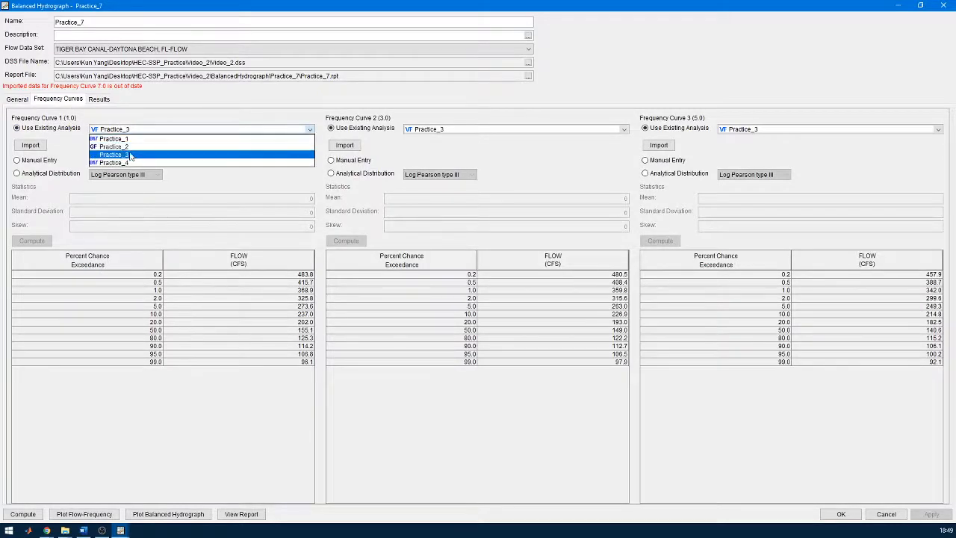
{"action": "left_click", "coordinate": [144, 155]}
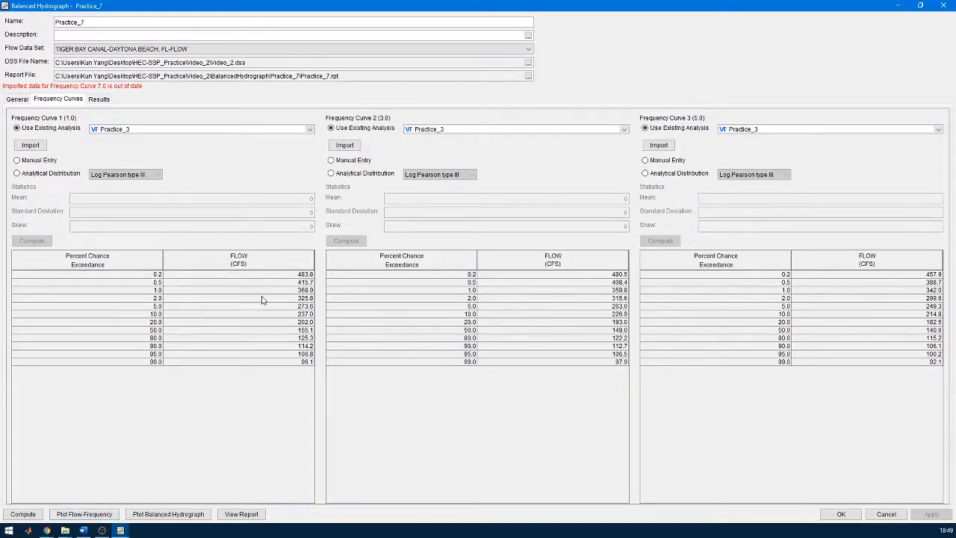
{"action": "left_click_drag", "start_coordinate": [274, 276], "coordinate": [284, 363]}
{"action": "left_click_drag", "start_coordinate": [586, 278], "coordinate": [589, 359]}
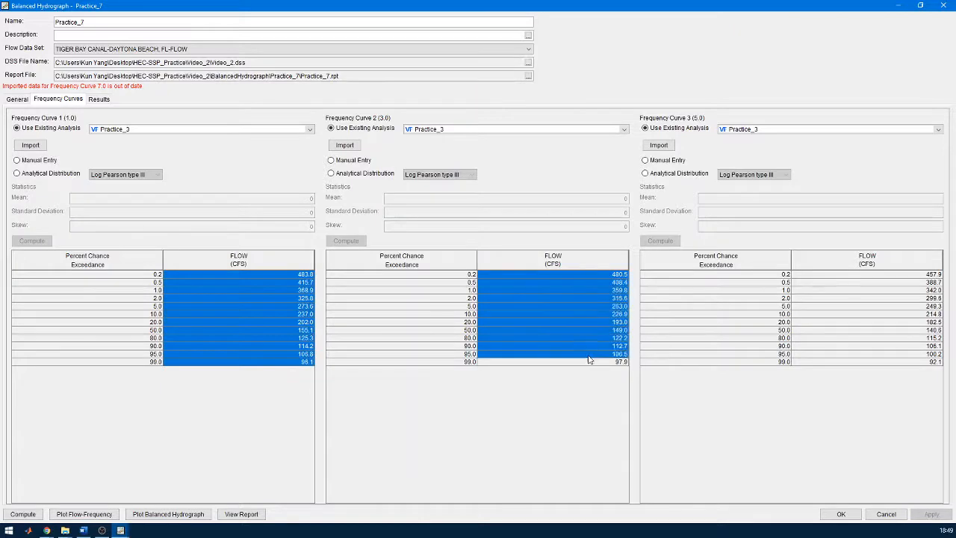
{"action": "left_click", "coordinate": [842, 315]}
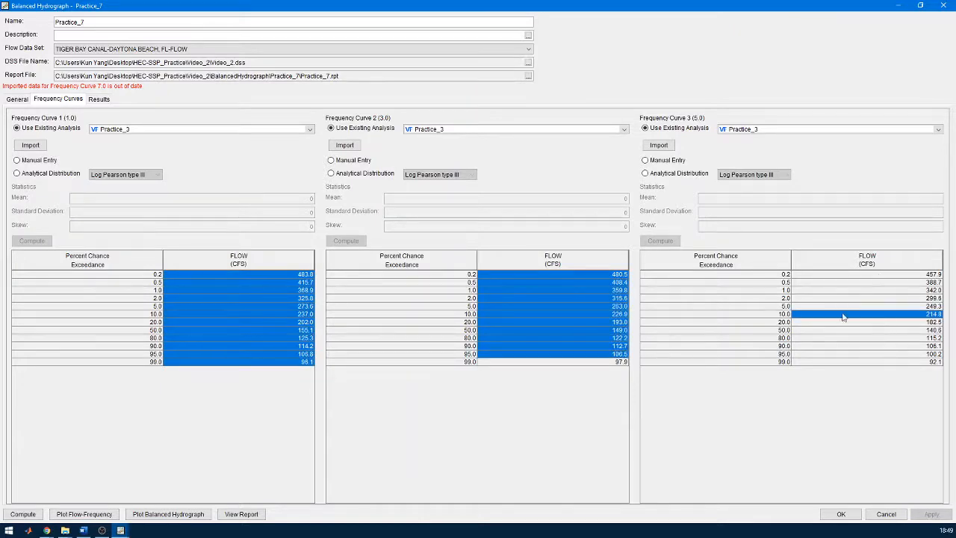
{"action": "left_click", "coordinate": [419, 373]}
{"action": "left_click", "coordinate": [219, 330]}
Step: Examine the flow-frequency plot and the balanced hydrograph plot of Practice_7 in maximized windows, closing each one
{"action": "left_click", "coordinate": [84, 514]}
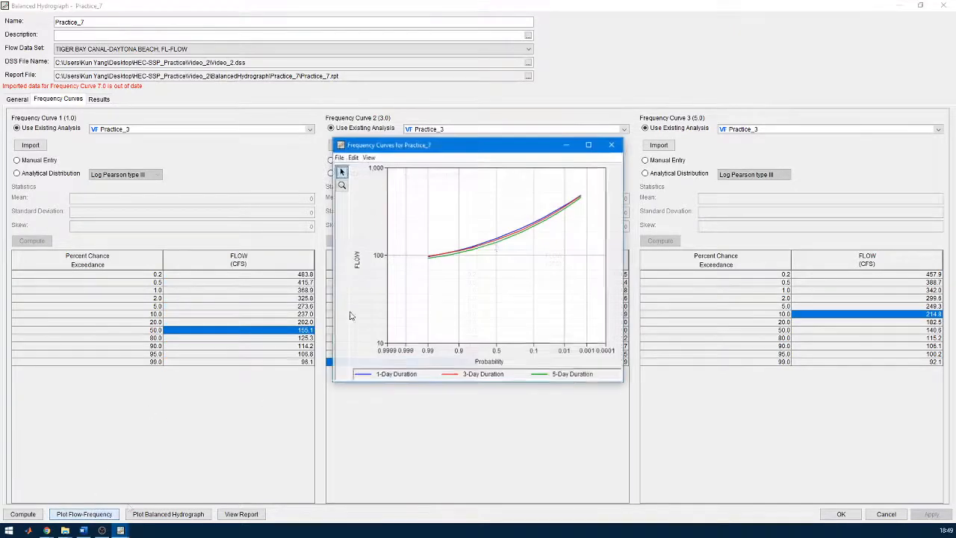
{"action": "left_click", "coordinate": [588, 144]}
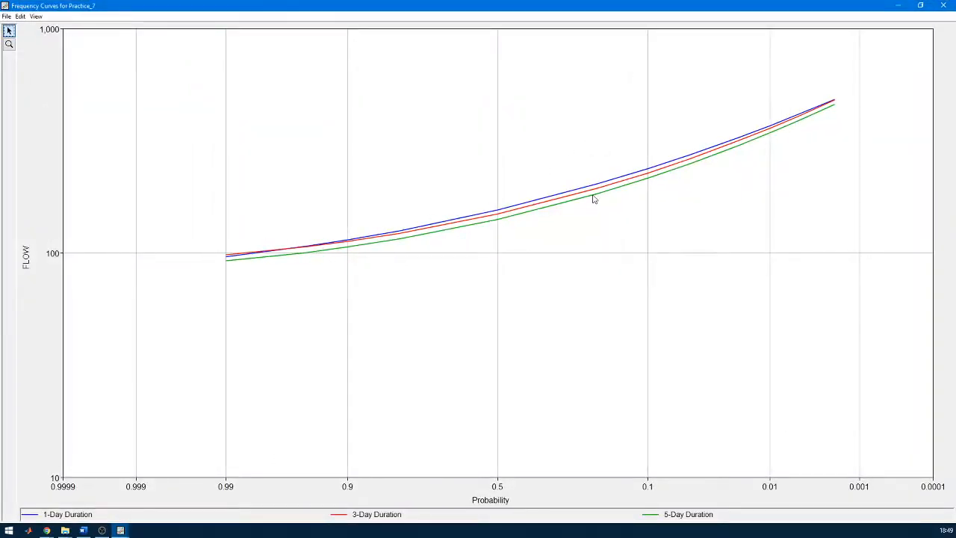
{"action": "left_click", "coordinate": [951, 5]}
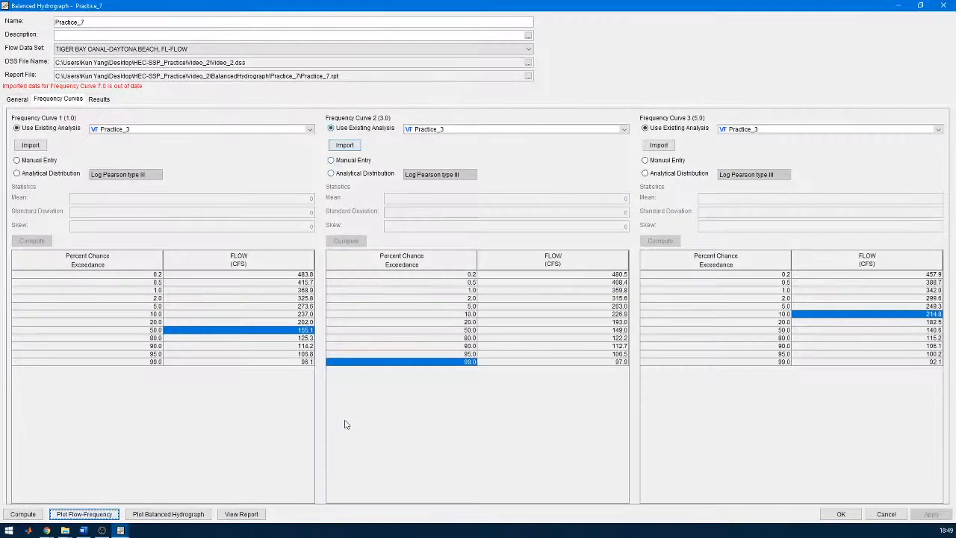
{"action": "left_click", "coordinate": [154, 513]}
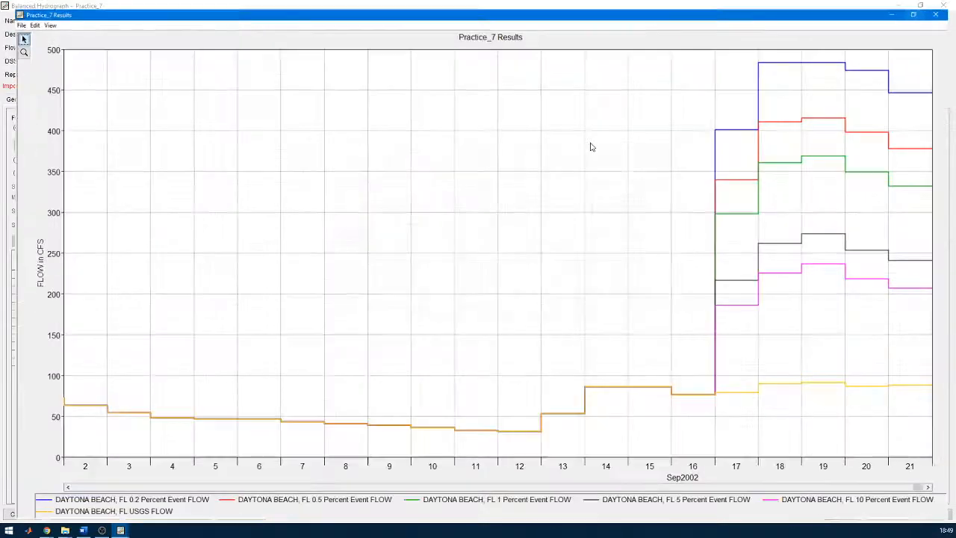
{"action": "left_click", "coordinate": [589, 144]}
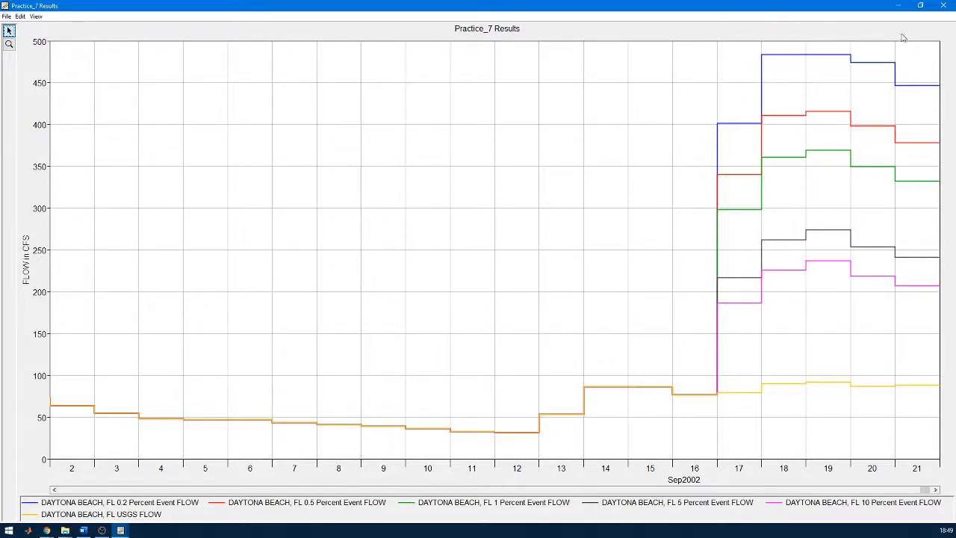
{"action": "left_click", "coordinate": [942, 6]}
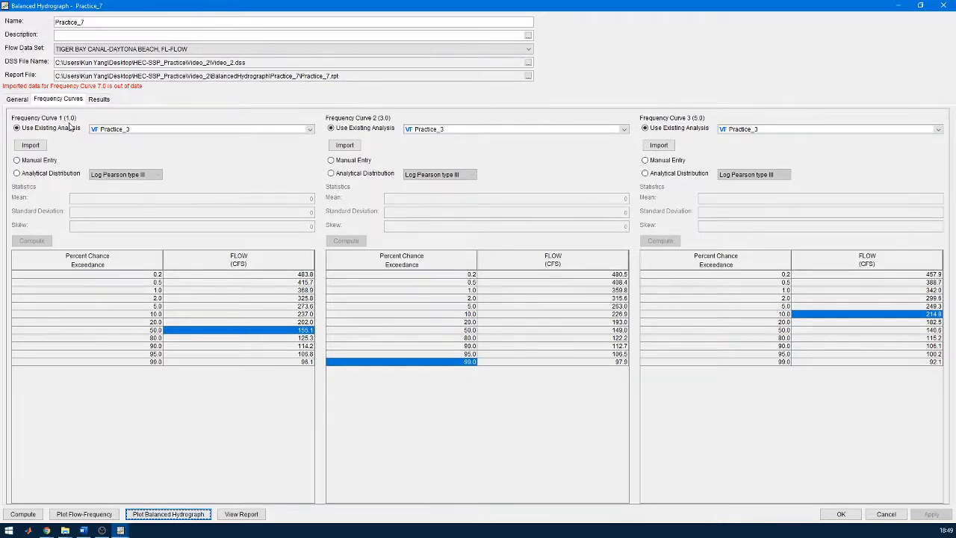
Step: Set the end date of the Practice_7 time window to 28Sep2002 and recompute the analysis
{"action": "left_click", "coordinate": [17, 99]}
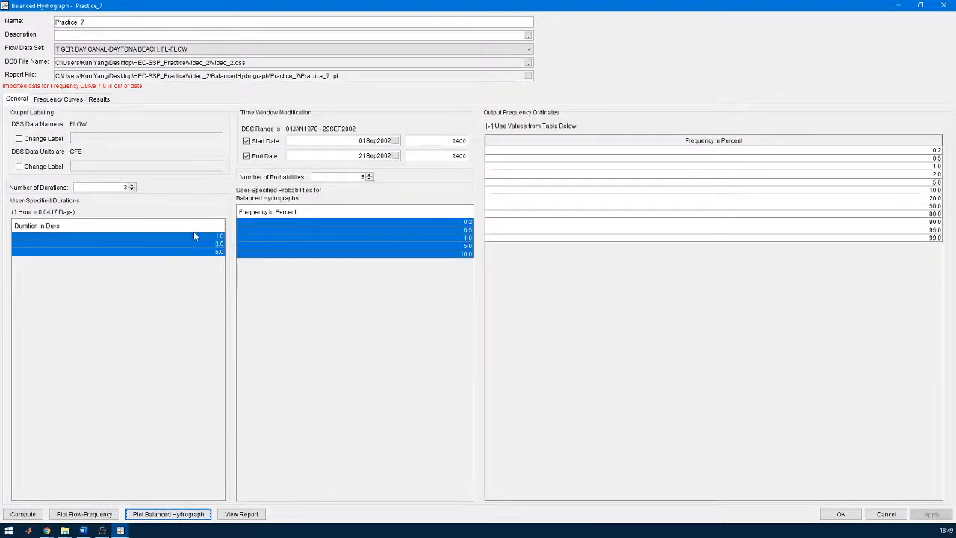
{"action": "left_click", "coordinate": [260, 255]}
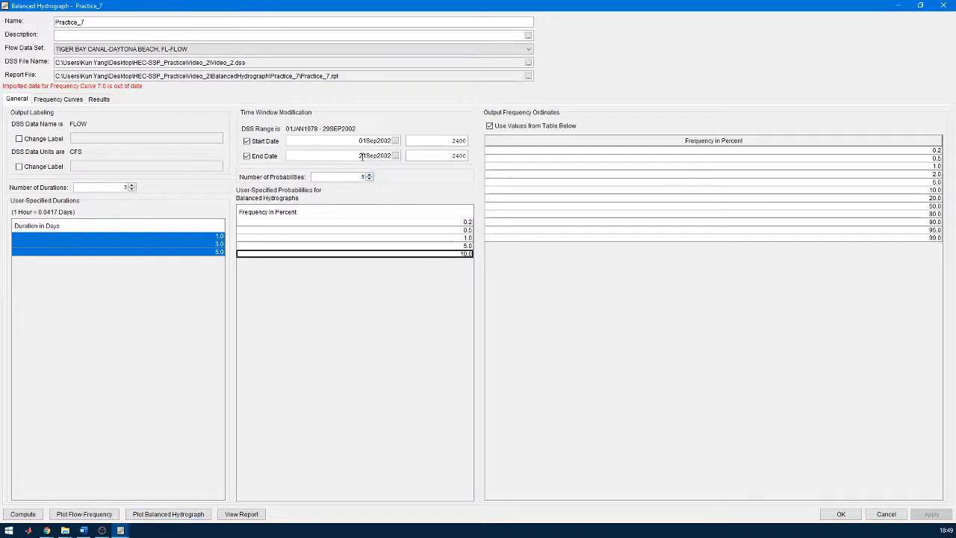
{"action": "left_click", "coordinate": [364, 156]}
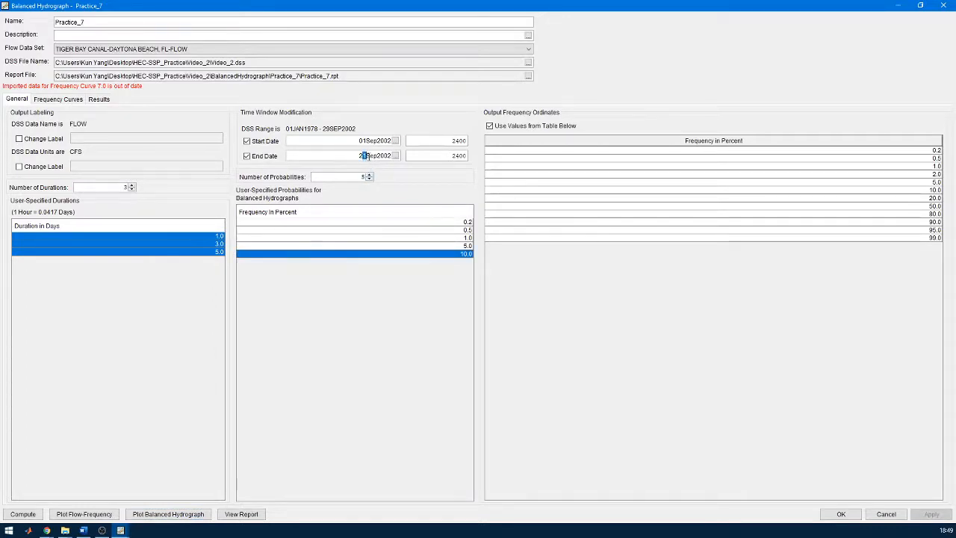
{"action": "type", "text": "8"}
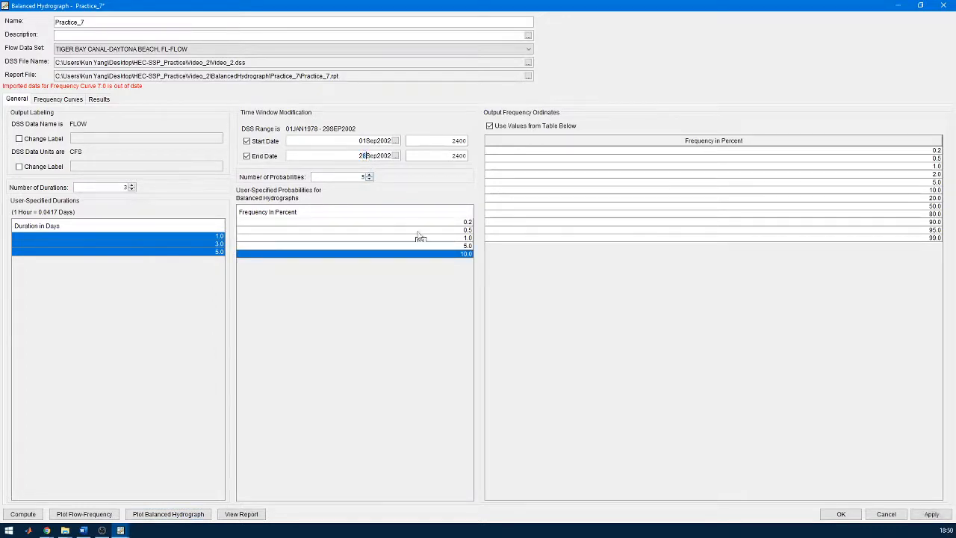
{"action": "left_click", "coordinate": [364, 245]}
{"action": "left_click", "coordinate": [38, 515]}
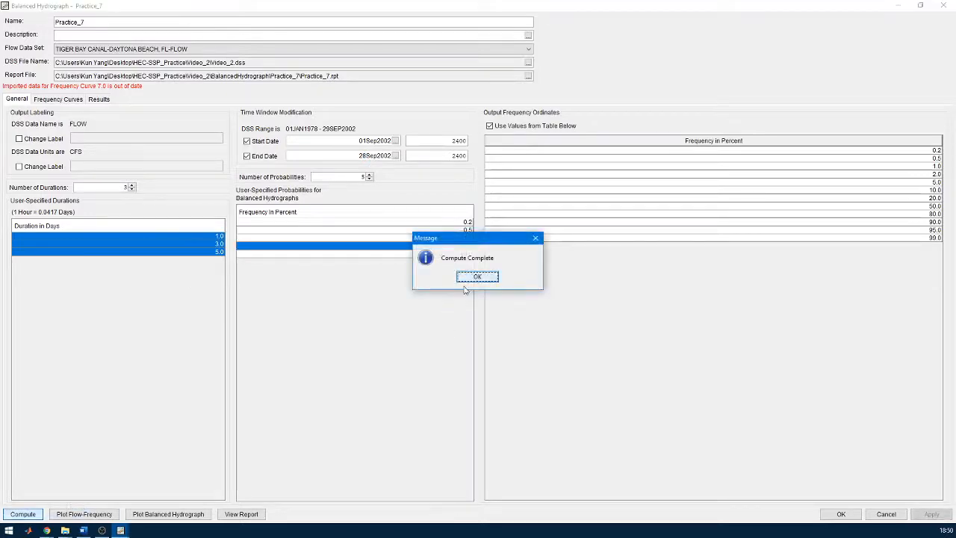
{"action": "left_click", "coordinate": [487, 336]}
Step: Review the recomputed balanced hydrograph plot and the results table of Practice_7, and close the analysis editor
{"action": "left_click", "coordinate": [166, 515]}
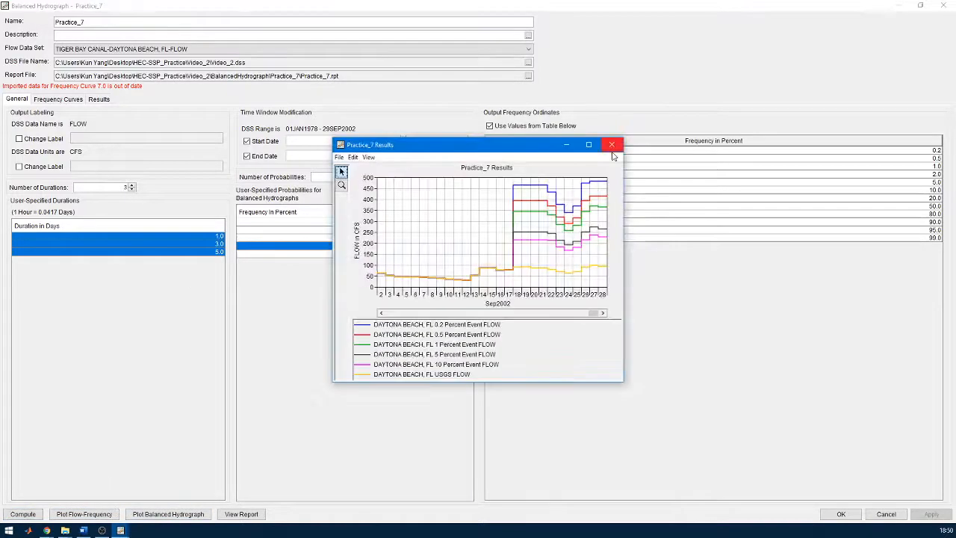
{"action": "left_click", "coordinate": [601, 145]}
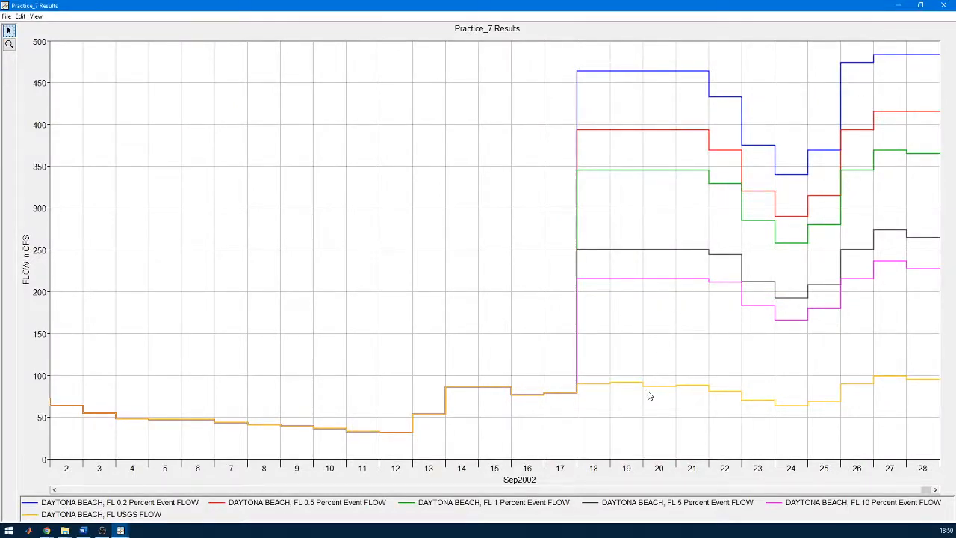
{"action": "left_click", "coordinate": [943, 5]}
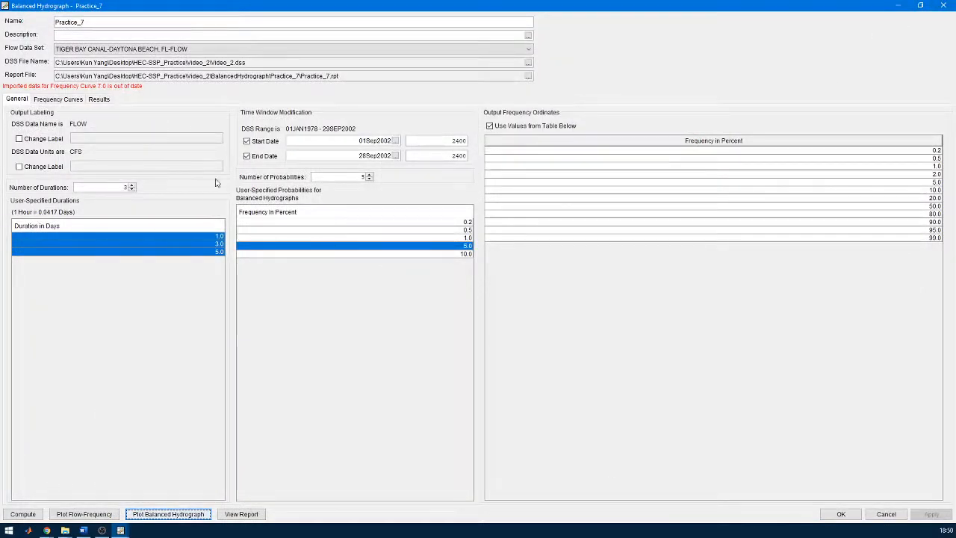
{"action": "left_click", "coordinate": [73, 100]}
{"action": "left_click", "coordinate": [99, 98]}
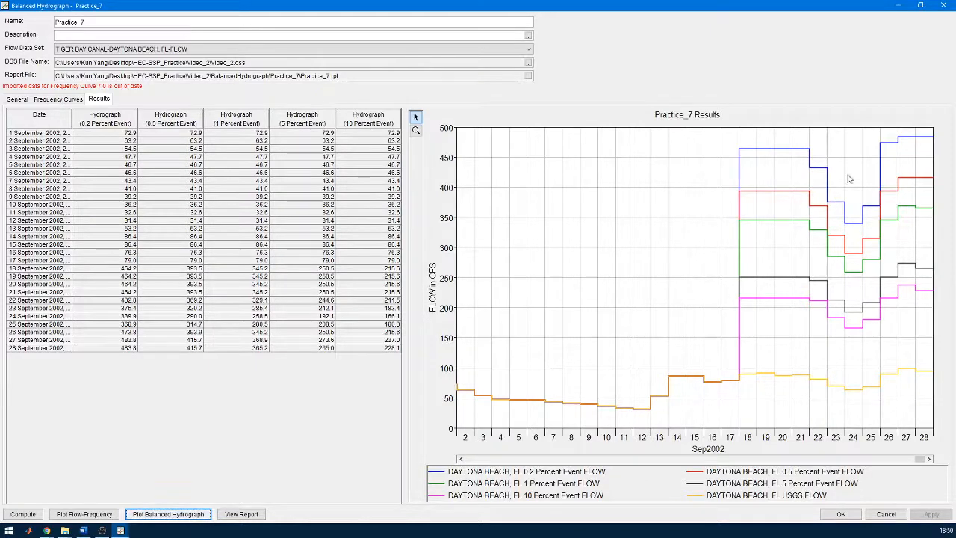
{"action": "left_click", "coordinate": [943, 6]}
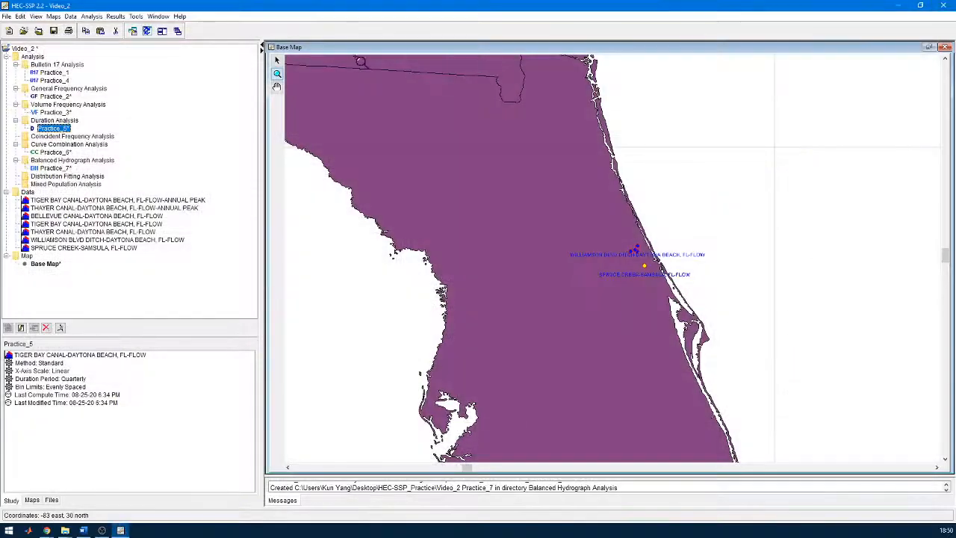
Step: Create a distribution fitting analysis named Practice_8 using the data set TIGER BAY CANAL-DAYTONA BEACH, FL-FLOW-ANNUAL PEAK
{"action": "left_click", "coordinate": [90, 16]}
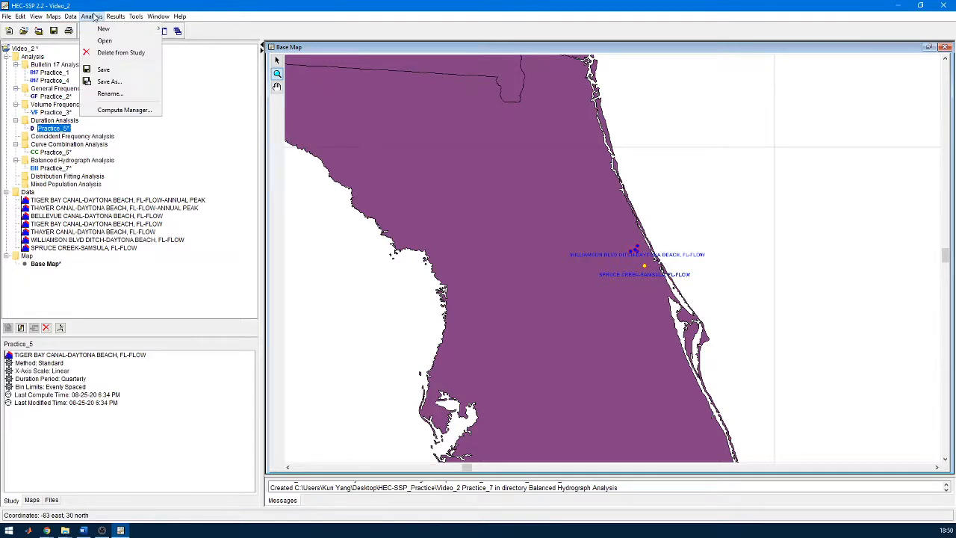
{"action": "mouse_move", "coordinate": [109, 30]}
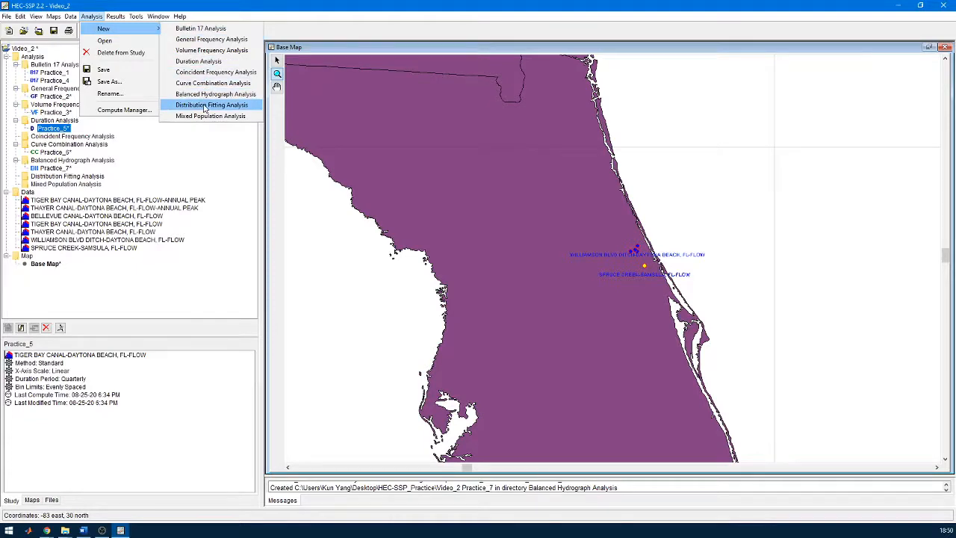
{"action": "left_click", "coordinate": [206, 105]}
{"action": "double_click", "coordinate": [273, 99]}
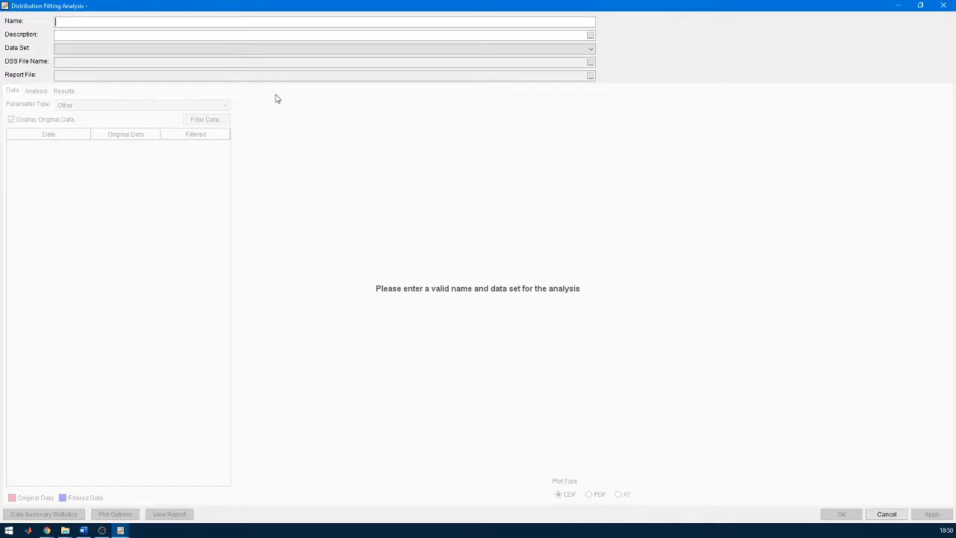
{"action": "double_click", "coordinate": [420, 4]}
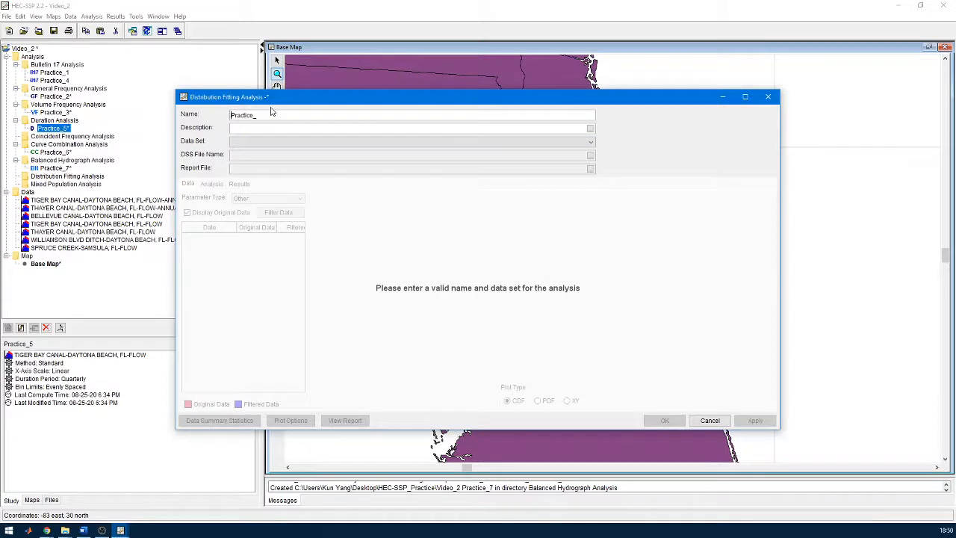
{"action": "type", "text": "8"}
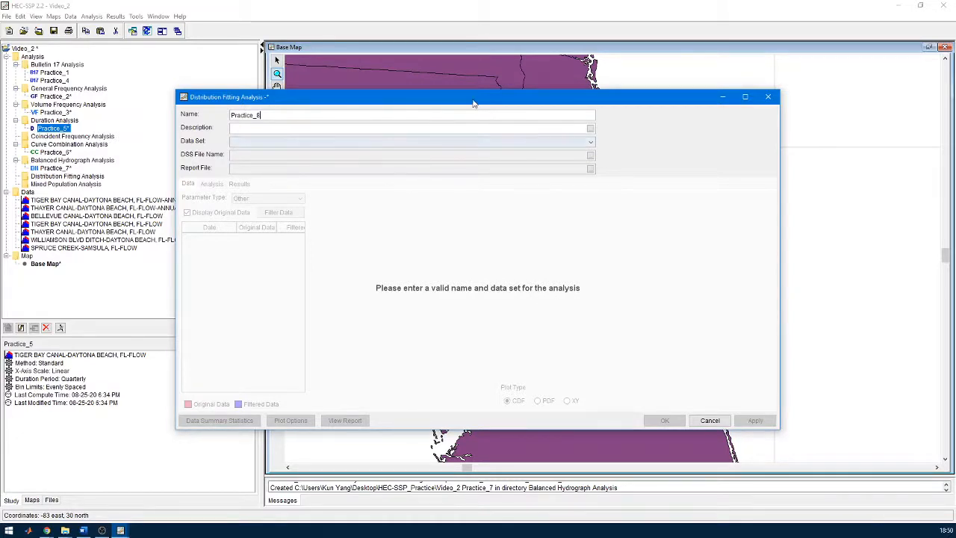
{"action": "double_click", "coordinate": [338, 96]}
{"action": "left_click", "coordinate": [321, 49]}
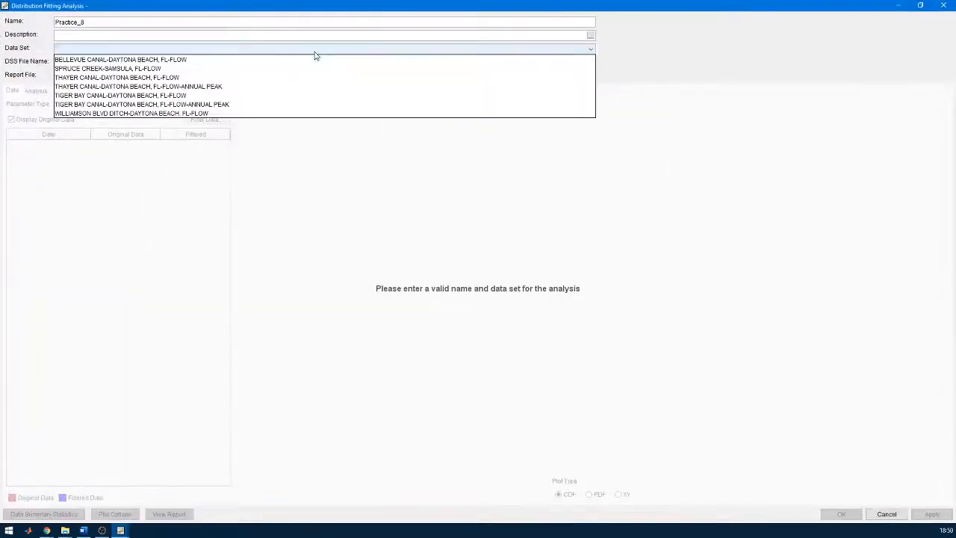
{"action": "left_click", "coordinate": [269, 104]}
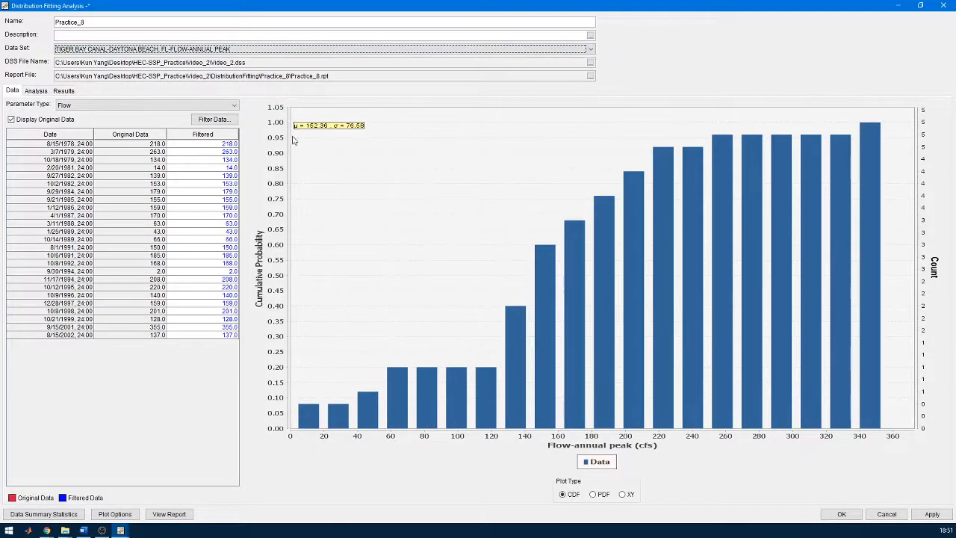
Step: Check the parameter type options of Practice_8 and view its annual peak data as PDF, XY and CDF plots
{"action": "left_click", "coordinate": [80, 107]}
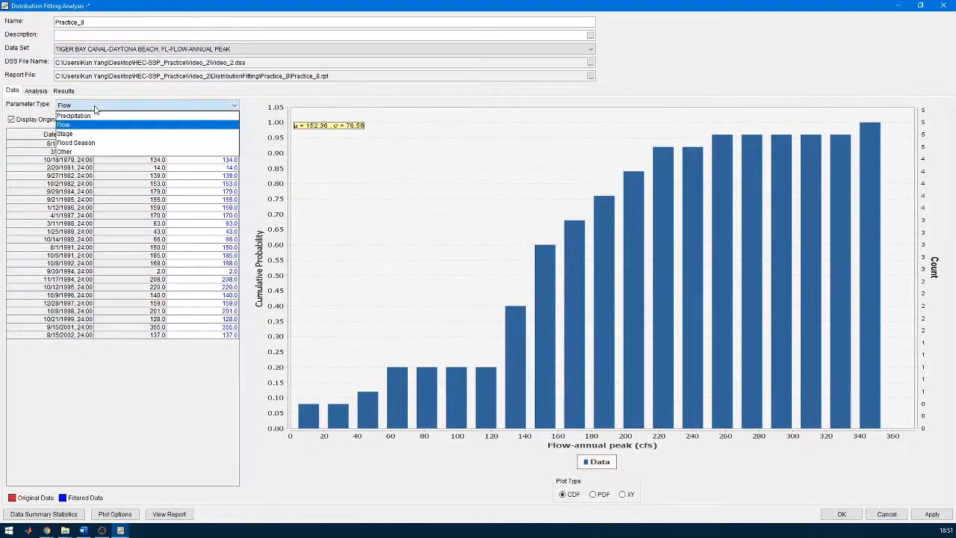
{"action": "left_click", "coordinate": [62, 114]}
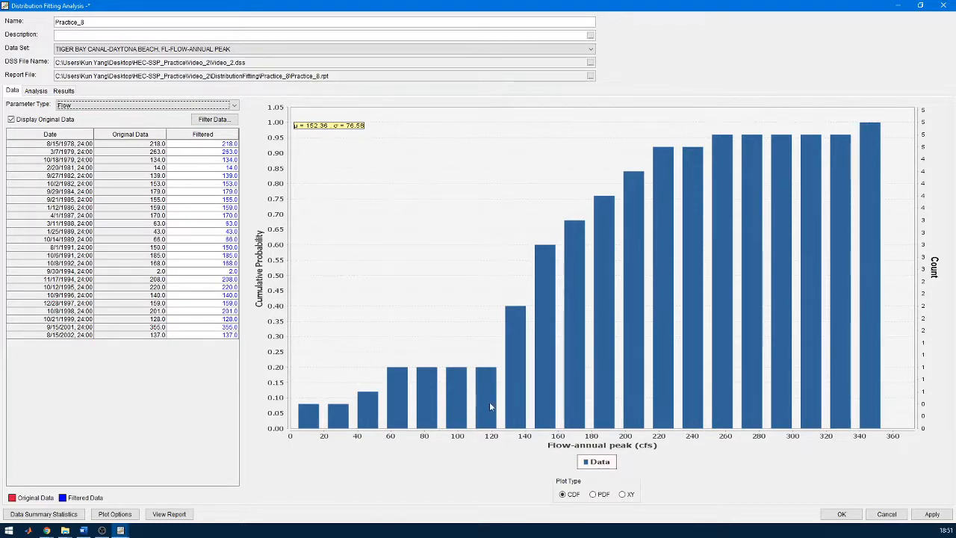
{"action": "left_click", "coordinate": [593, 494]}
{"action": "left_click", "coordinate": [623, 494]}
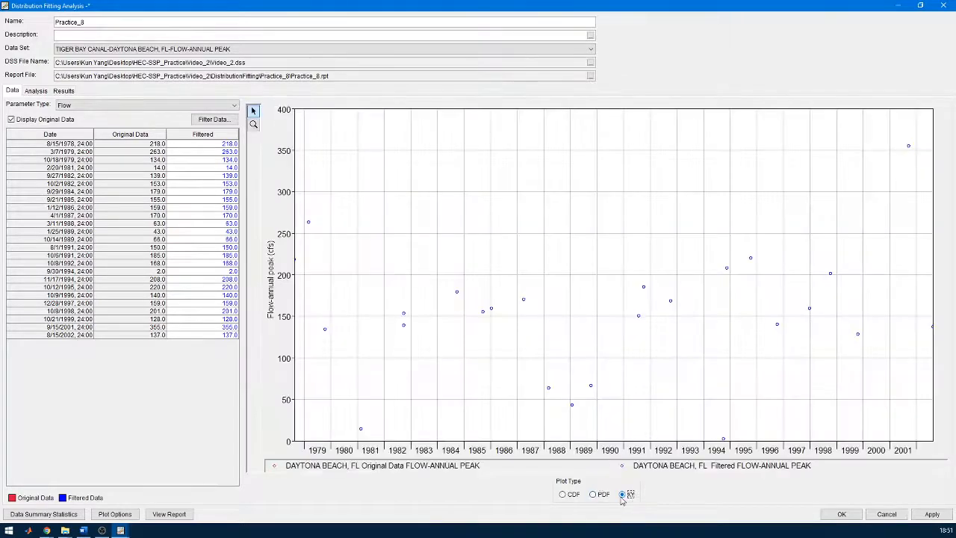
{"action": "left_click", "coordinate": [594, 494]}
{"action": "left_click", "coordinate": [563, 494]}
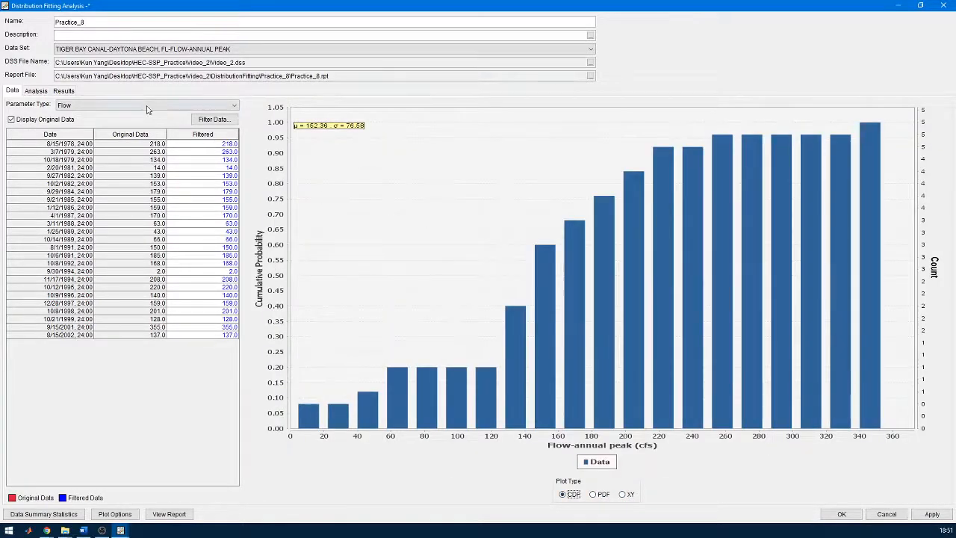
Step: Display the Generalized Logistic distribution curve over the annual peak data in Practice_8 and show it as a PDF plot
{"action": "left_click", "coordinate": [36, 90]}
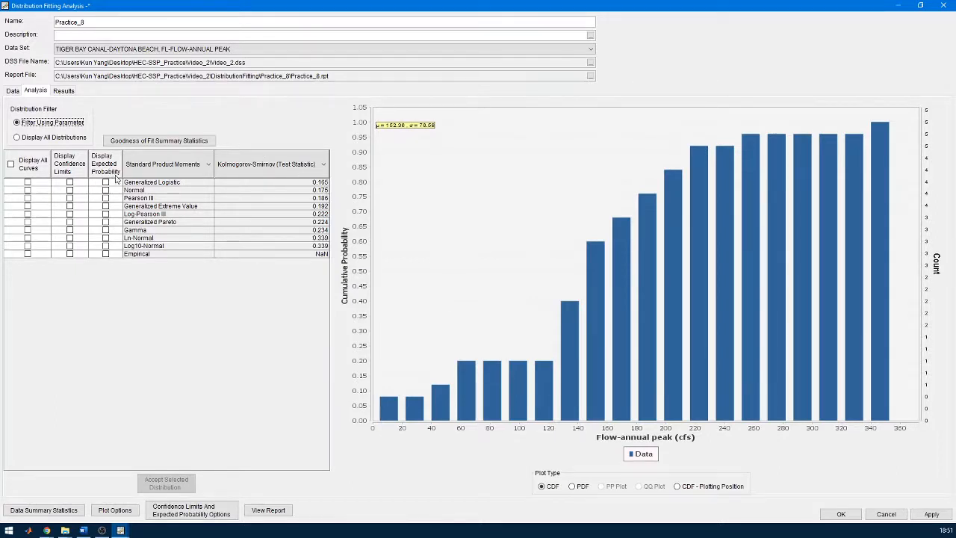
{"action": "left_click", "coordinate": [28, 183]}
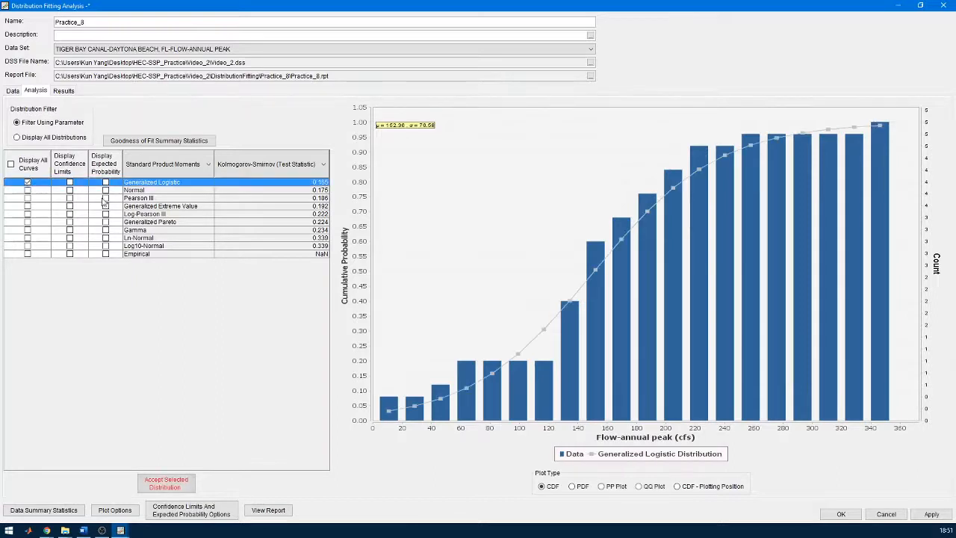
{"action": "left_click", "coordinate": [572, 486]}
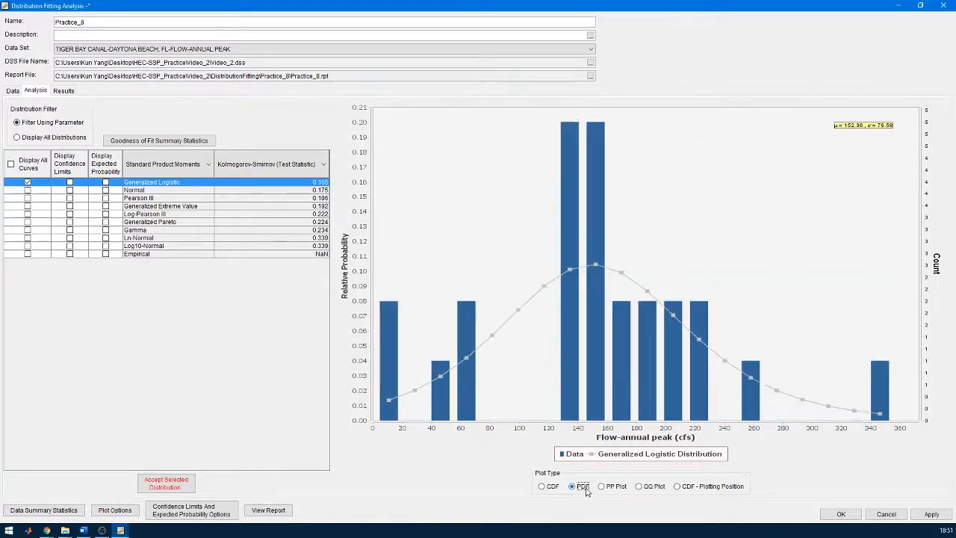
Step: Add the Normal and Pearson III curves and compare the three fits in CDF, PDF, PP, QQ and CDF - Plotting Position plots
{"action": "left_click", "coordinate": [541, 486]}
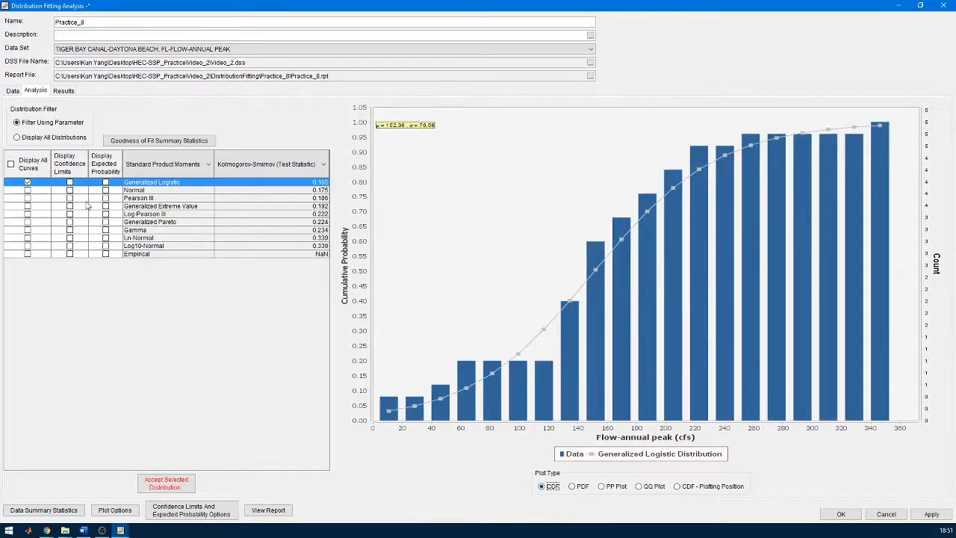
{"action": "left_click", "coordinate": [27, 191]}
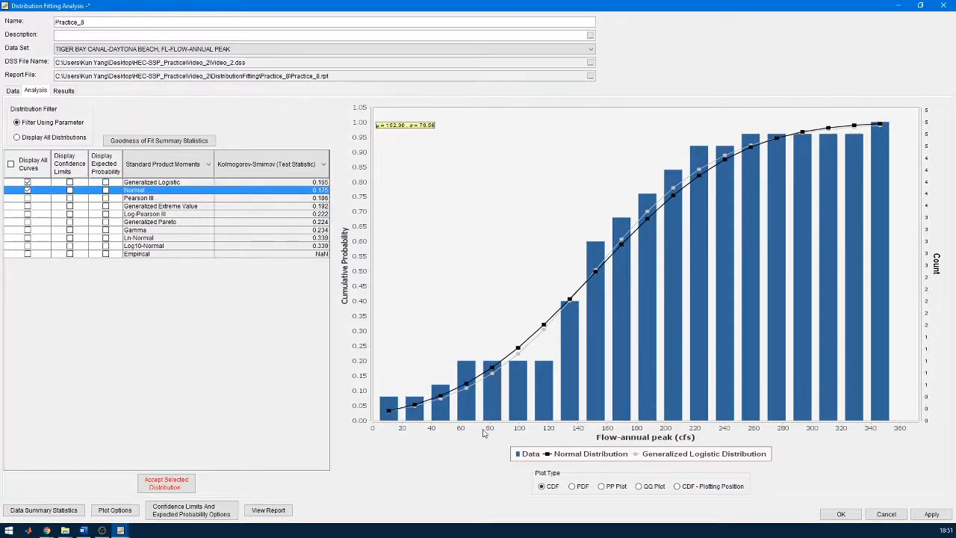
{"action": "left_click", "coordinate": [27, 198]}
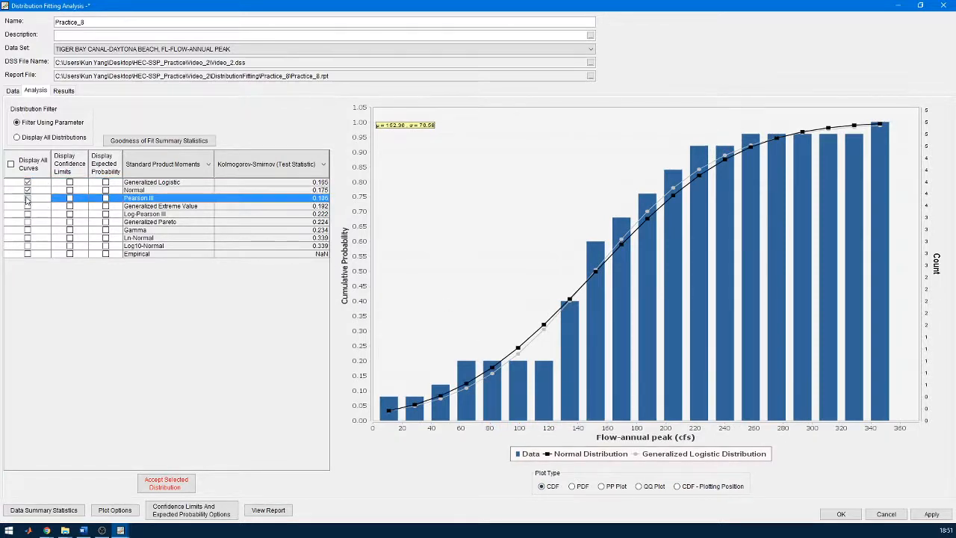
{"action": "left_click", "coordinate": [572, 487]}
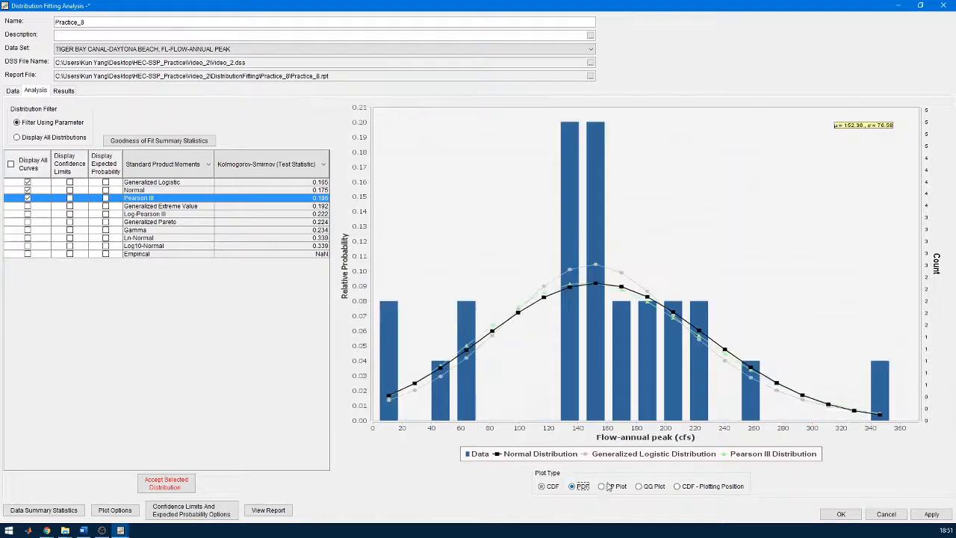
{"action": "left_click", "coordinate": [602, 486]}
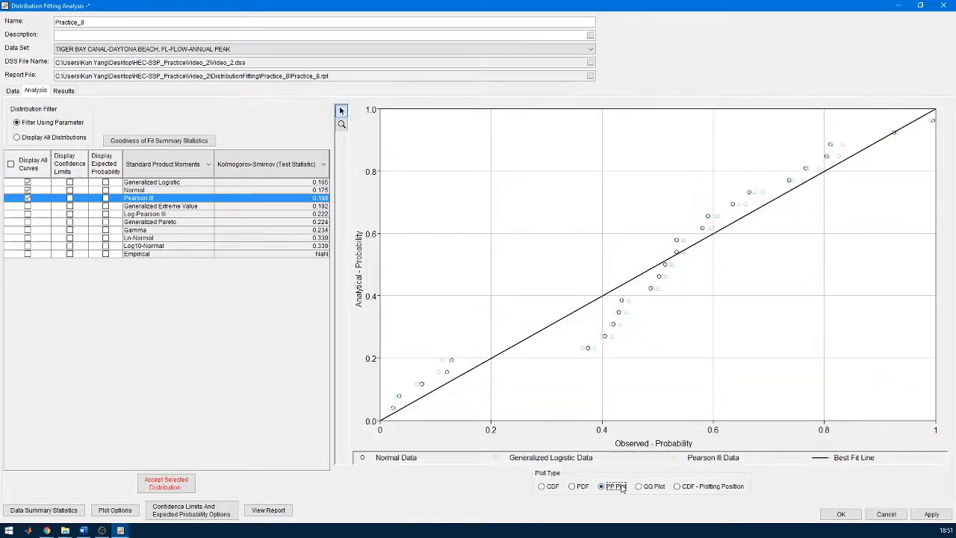
{"action": "left_click", "coordinate": [648, 486]}
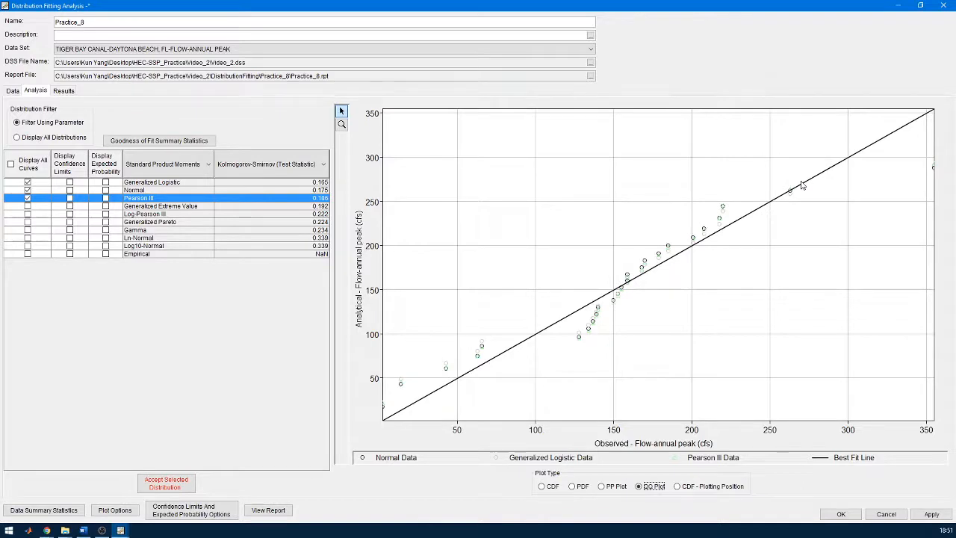
{"action": "left_click", "coordinate": [693, 487]}
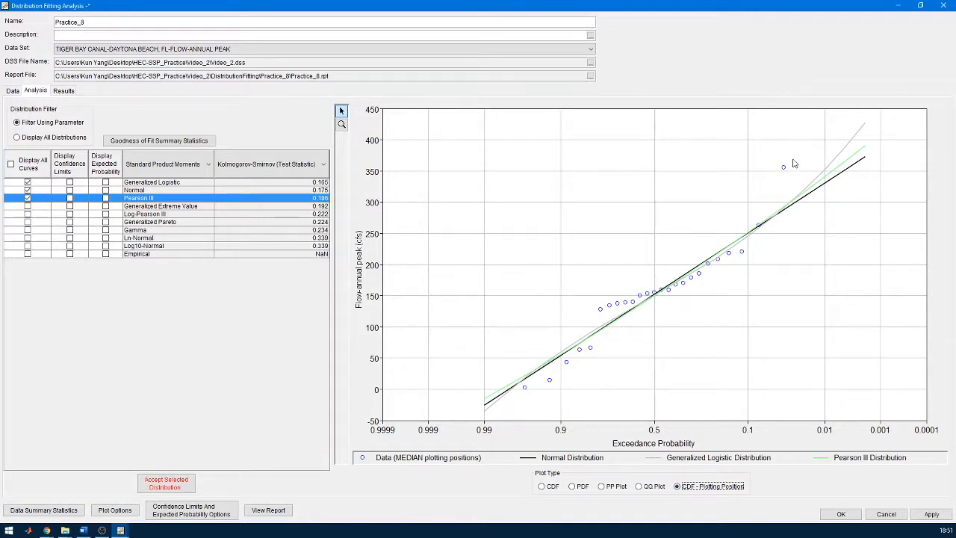
Step: Hide the Pearson III and Normal curves and view the Generalized Logistic fit alone as CDF and PP plots
{"action": "left_click", "coordinate": [28, 198]}
{"action": "left_click", "coordinate": [28, 190]}
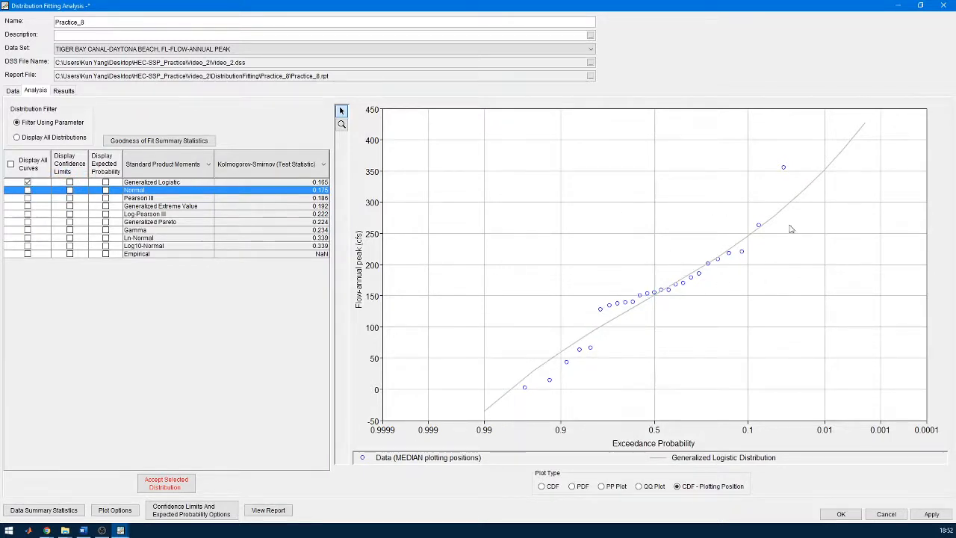
{"action": "left_click", "coordinate": [577, 486]}
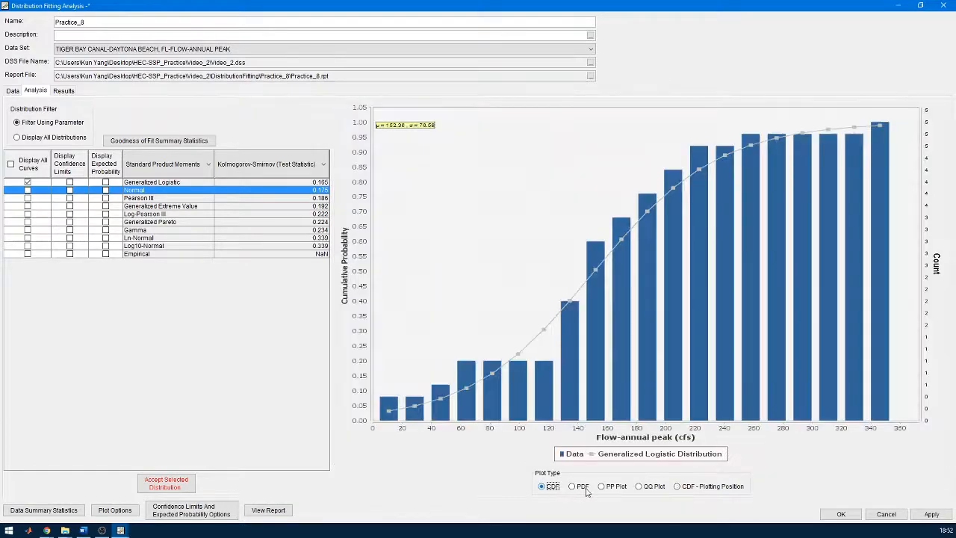
{"action": "left_click", "coordinate": [602, 487]}
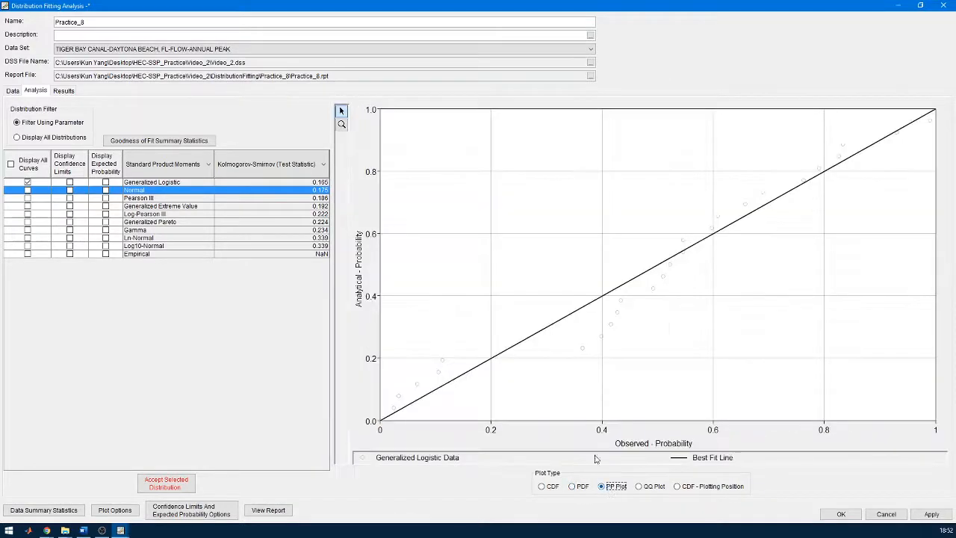
Step: Return to the input data and look over the parameter type choices and the date and threshold filter options
{"action": "left_click", "coordinate": [12, 90]}
{"action": "left_click", "coordinate": [82, 106]}
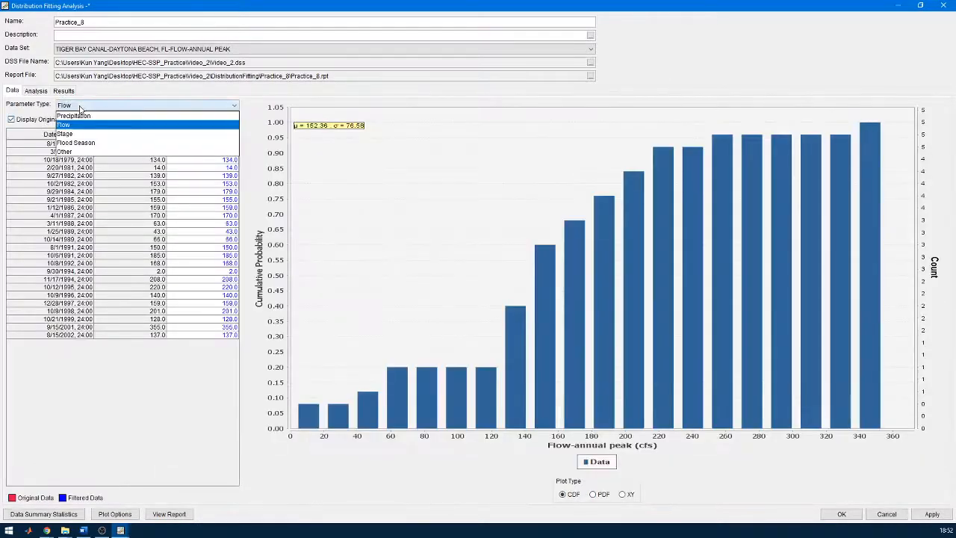
{"action": "left_click", "coordinate": [82, 107]}
{"action": "left_click", "coordinate": [211, 121]}
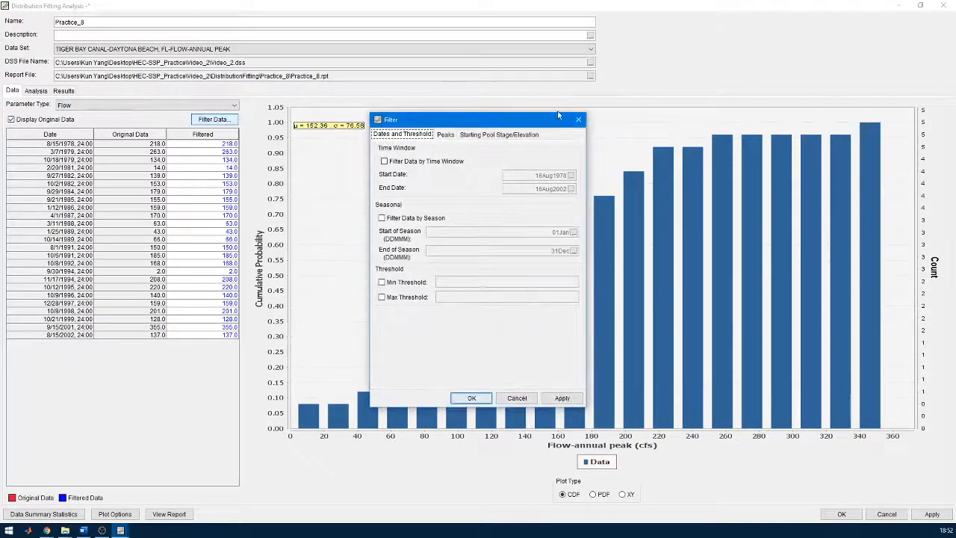
{"action": "left_click", "coordinate": [578, 120]}
Step: Switch the data set of Practice_8 to TIGER BAY CANAL-DAYTONA BEACH, FL-FLOW
{"action": "left_click", "coordinate": [172, 49]}
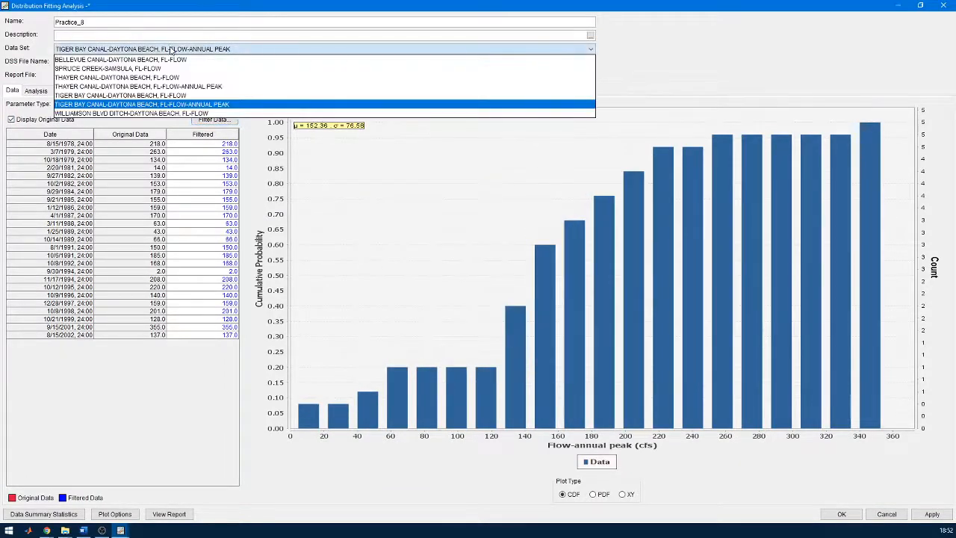
{"action": "left_click", "coordinate": [203, 78]}
{"action": "left_click", "coordinate": [212, 51]}
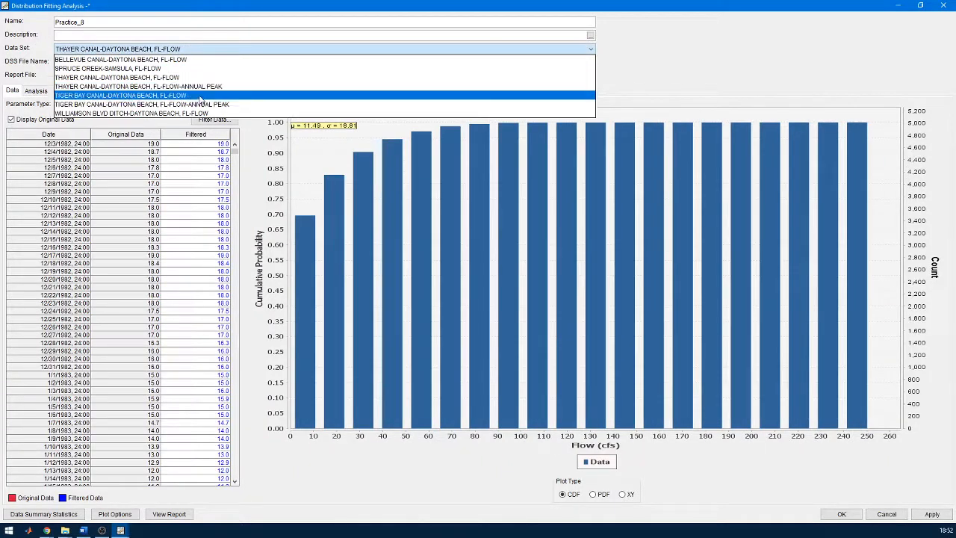
{"action": "left_click", "coordinate": [207, 96]}
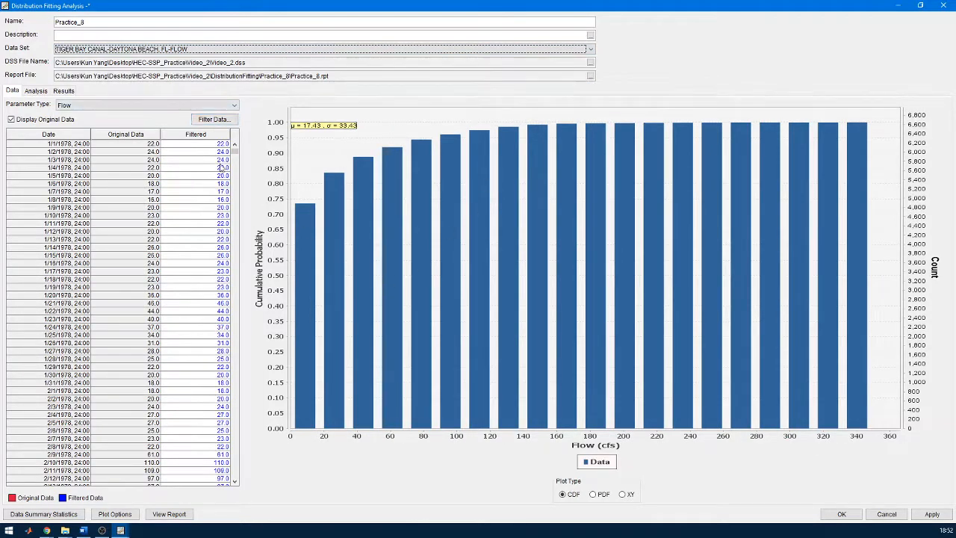
Step: Filter the Tiger Bay Canal flow data to annual maxima and apply the filter
{"action": "left_click", "coordinate": [213, 120]}
{"action": "left_click", "coordinate": [445, 135]}
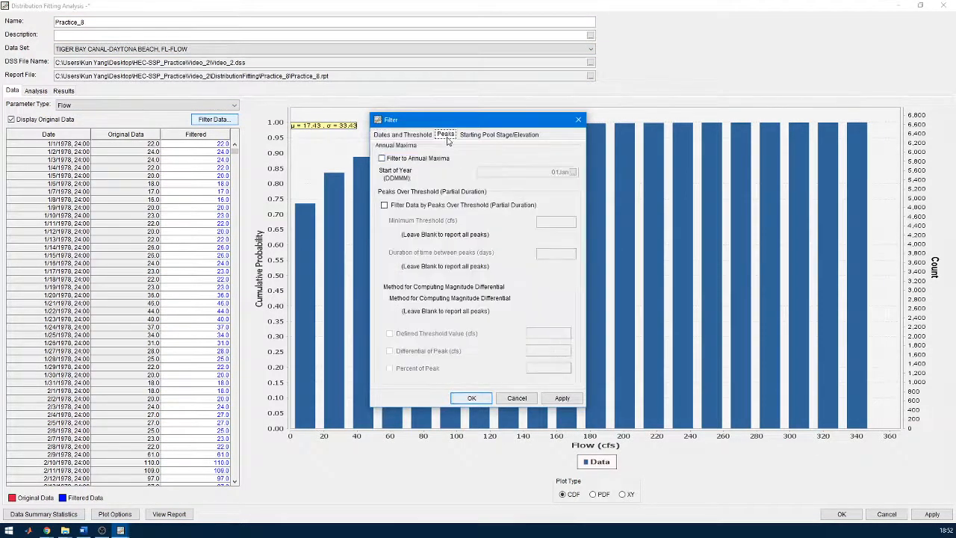
{"action": "left_click", "coordinate": [418, 135]}
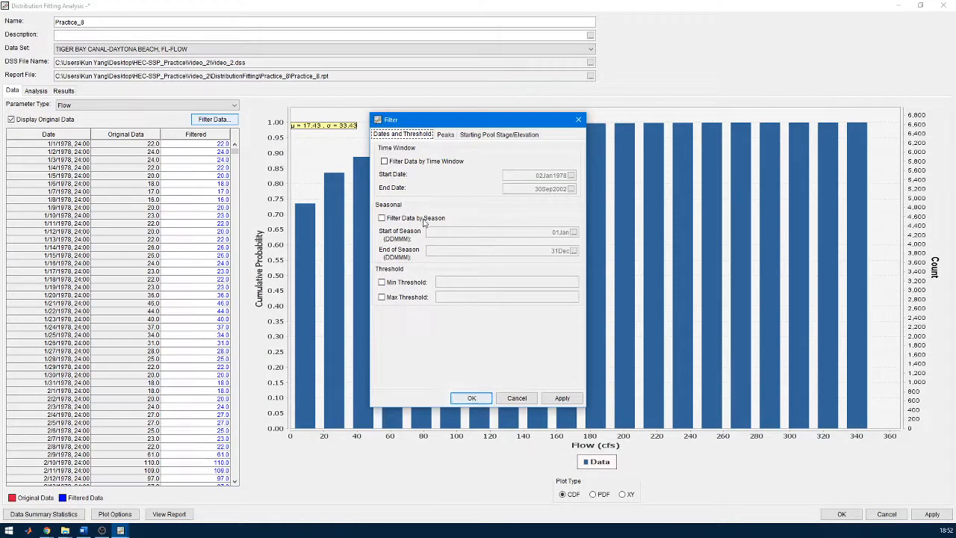
{"action": "left_click", "coordinate": [445, 135]}
{"action": "left_click", "coordinate": [419, 159]}
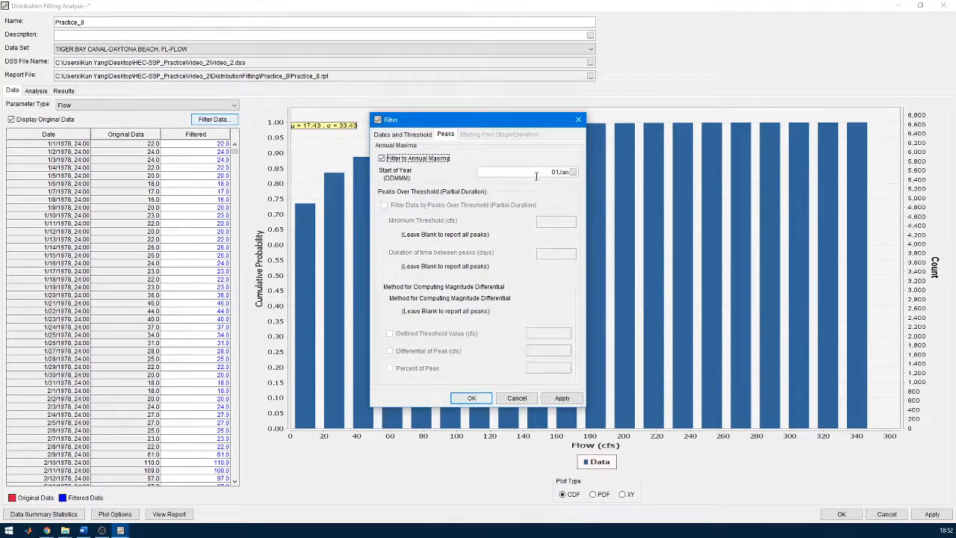
{"action": "left_click", "coordinate": [561, 397]}
{"action": "left_click", "coordinate": [470, 399]}
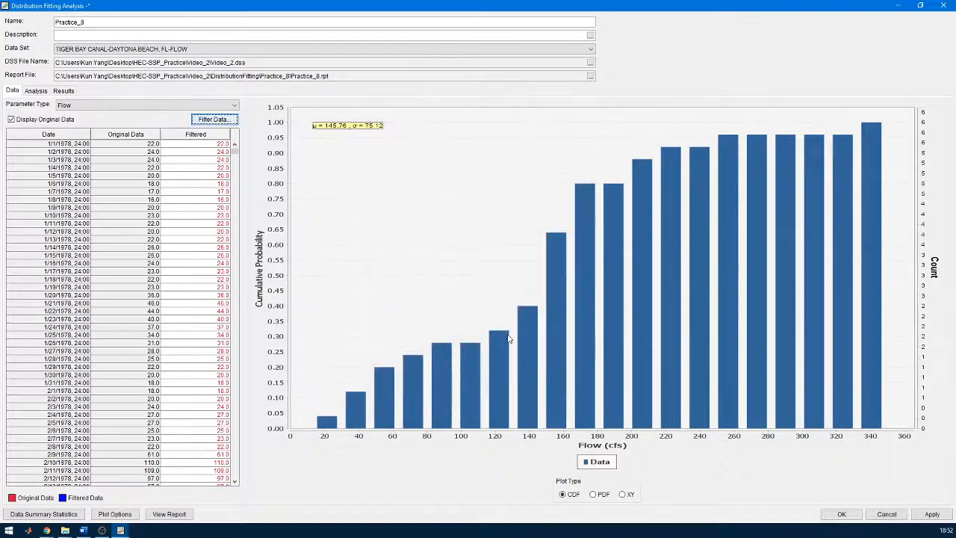
Step: View the filtered annual maxima as PDF, XY and CDF plots
{"action": "left_click", "coordinate": [603, 495]}
{"action": "left_click", "coordinate": [629, 495]}
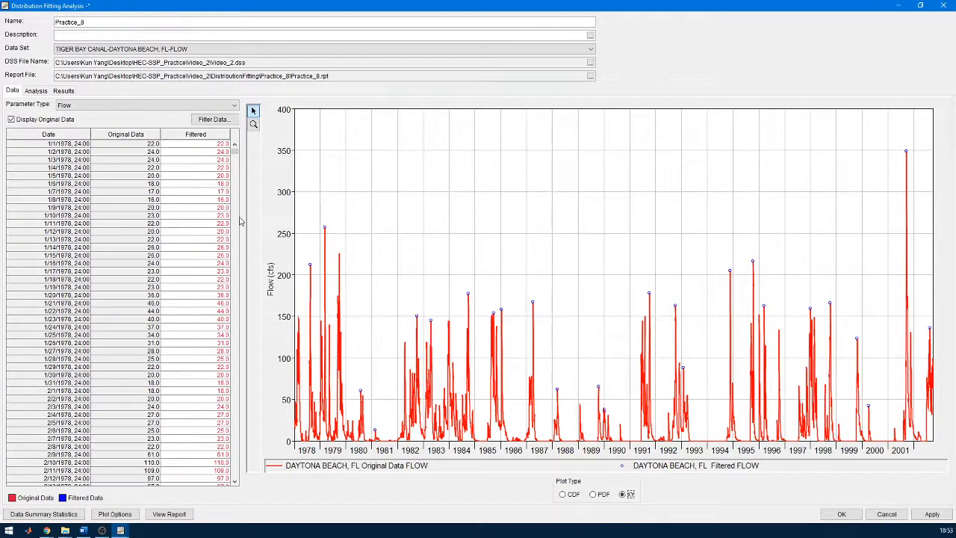
{"action": "left_click", "coordinate": [572, 495]}
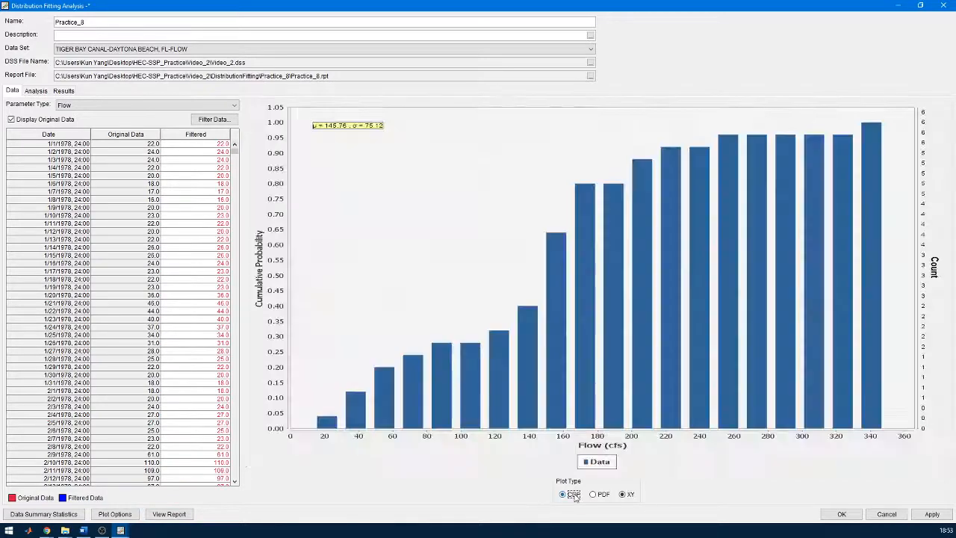
Step: Display the Normal distribution curve over the filtered flows and examine it in PDF, PP, QQ and CDF - Plotting Position plots
{"action": "left_click", "coordinate": [36, 91]}
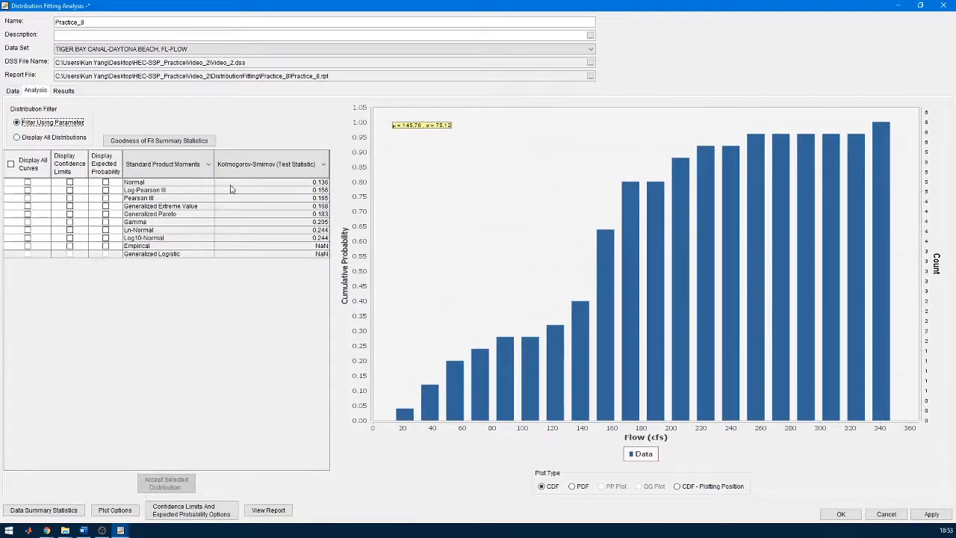
{"action": "left_click", "coordinate": [27, 182]}
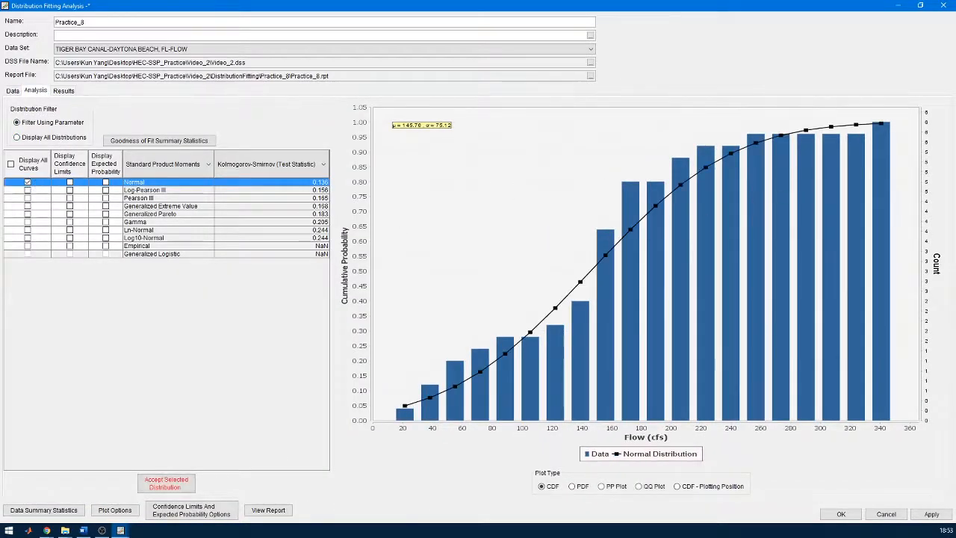
{"action": "left_click", "coordinate": [572, 486]}
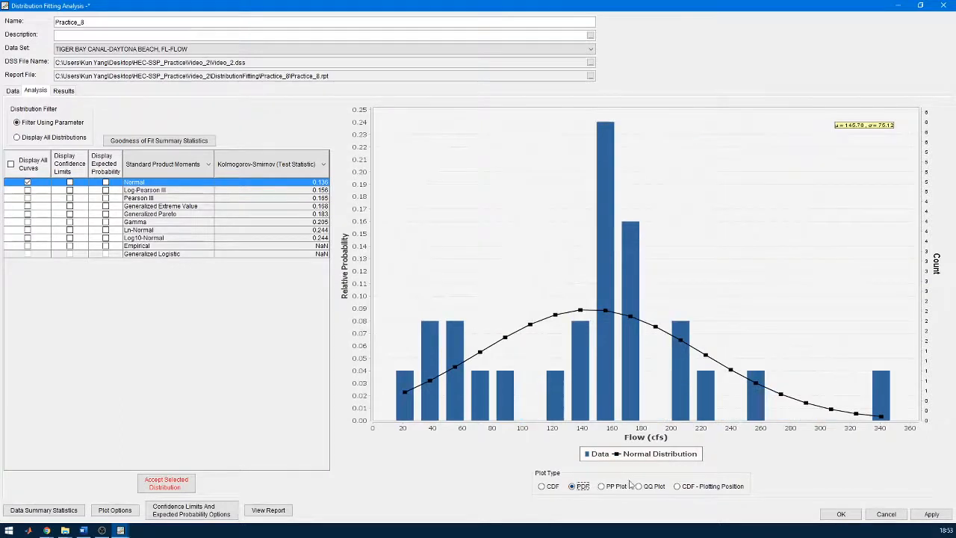
{"action": "left_click", "coordinate": [602, 487]}
{"action": "left_click", "coordinate": [654, 487]}
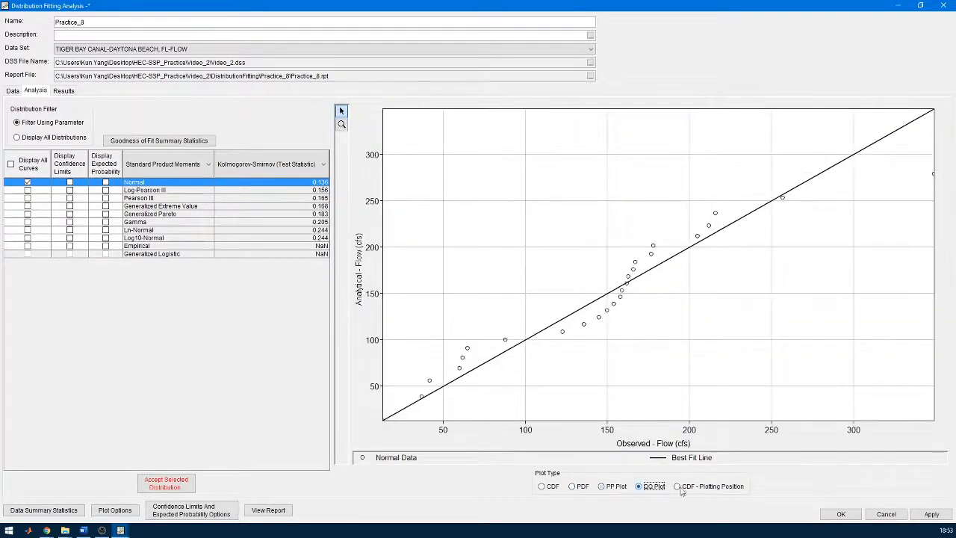
{"action": "left_click", "coordinate": [680, 486]}
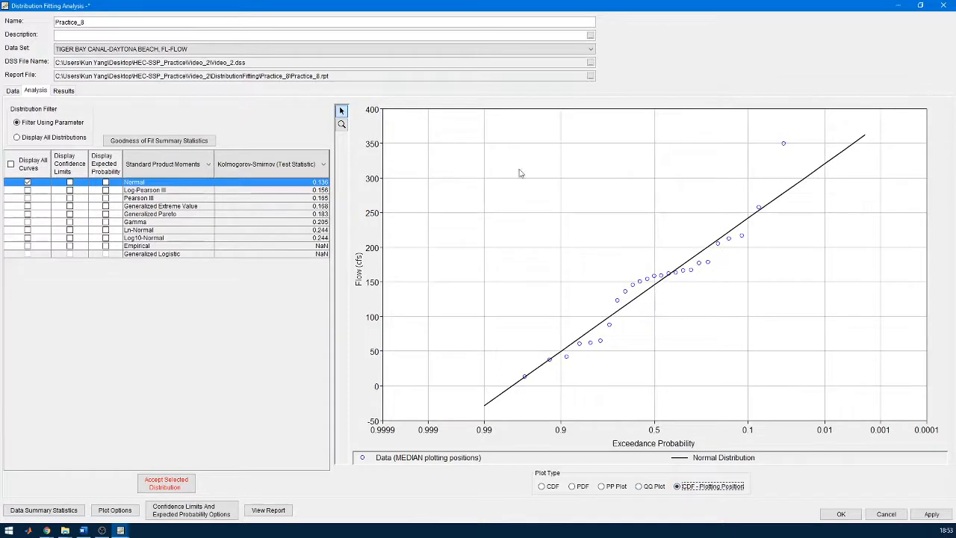
Step: Compare the Kolmogorov-Smirnov and Chi-Square values in the goodness of fit summary statistics, and close the summary
{"action": "left_click", "coordinate": [157, 140]}
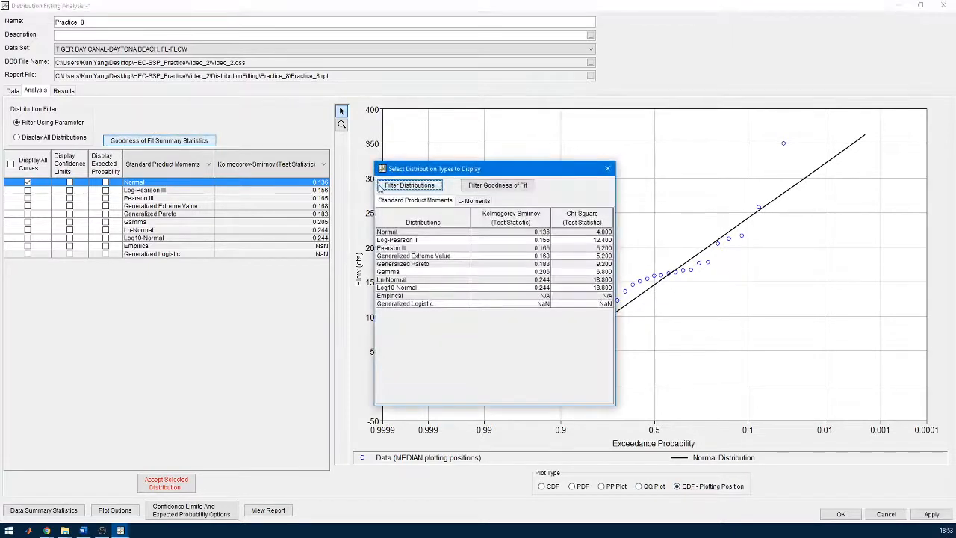
{"action": "left_click_drag", "start_coordinate": [543, 233], "coordinate": [544, 303]}
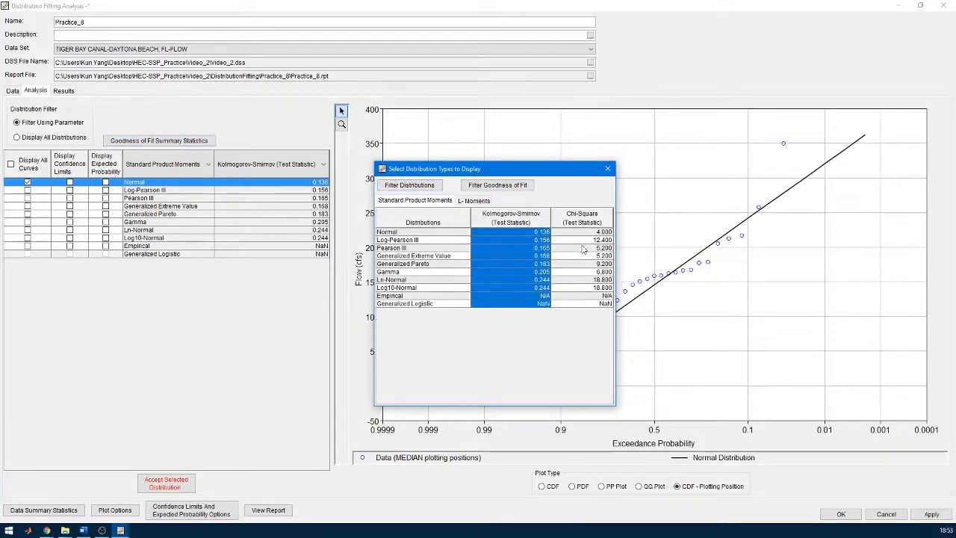
{"action": "left_click_drag", "start_coordinate": [583, 240], "coordinate": [600, 296]}
{"action": "left_click", "coordinate": [599, 259]}
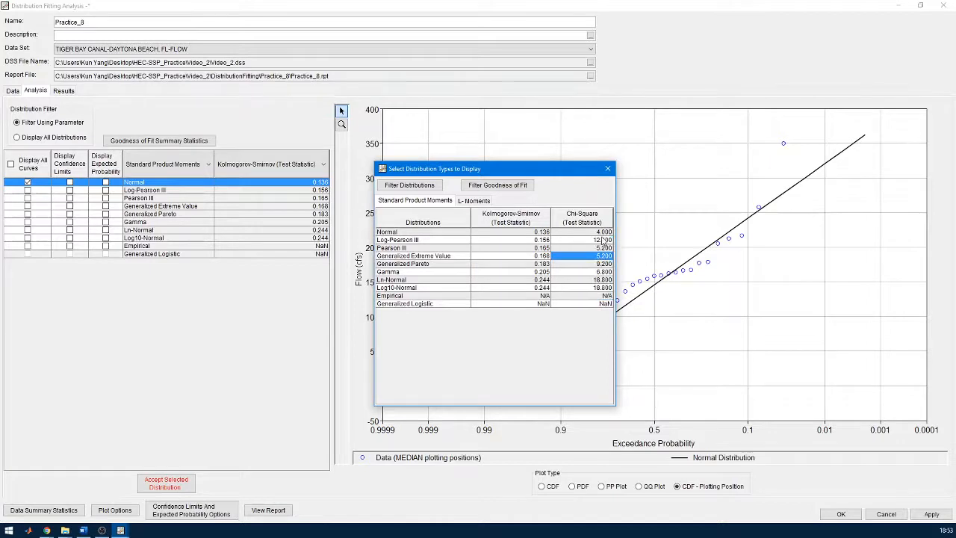
{"action": "left_click_drag", "start_coordinate": [602, 233], "coordinate": [426, 233]}
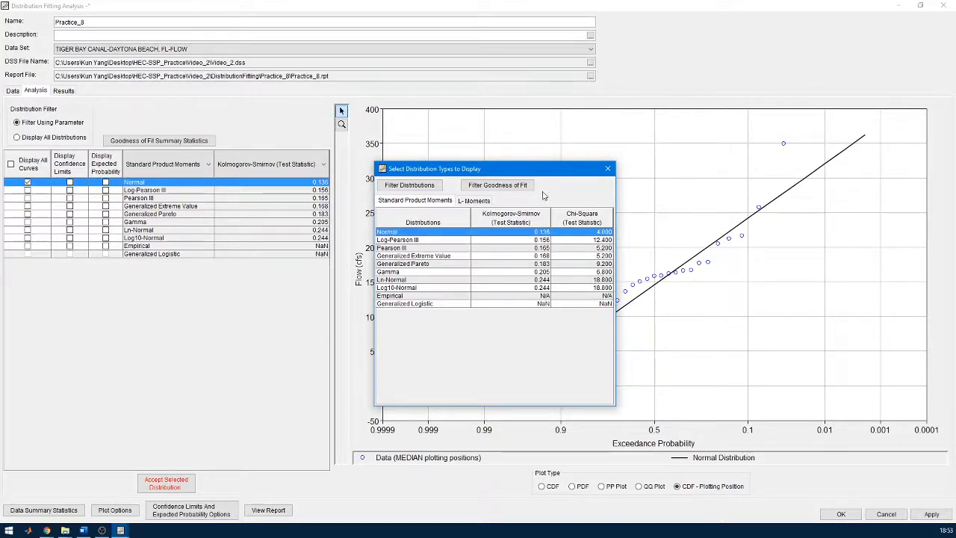
{"action": "left_click", "coordinate": [609, 169]}
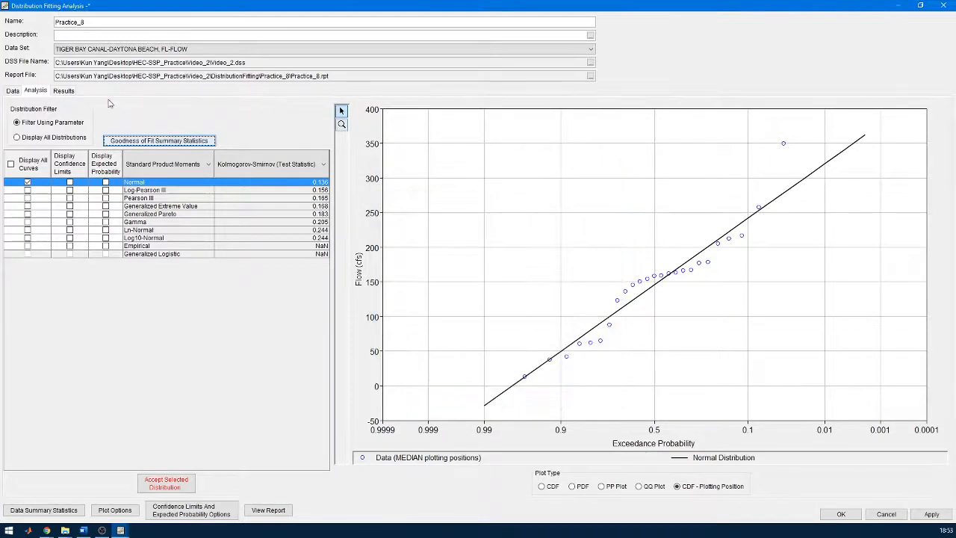
Step: Examine the statistics, product moments and L-moment ratios in the Practice_8 results, and return to the input data
{"action": "left_click", "coordinate": [65, 90]}
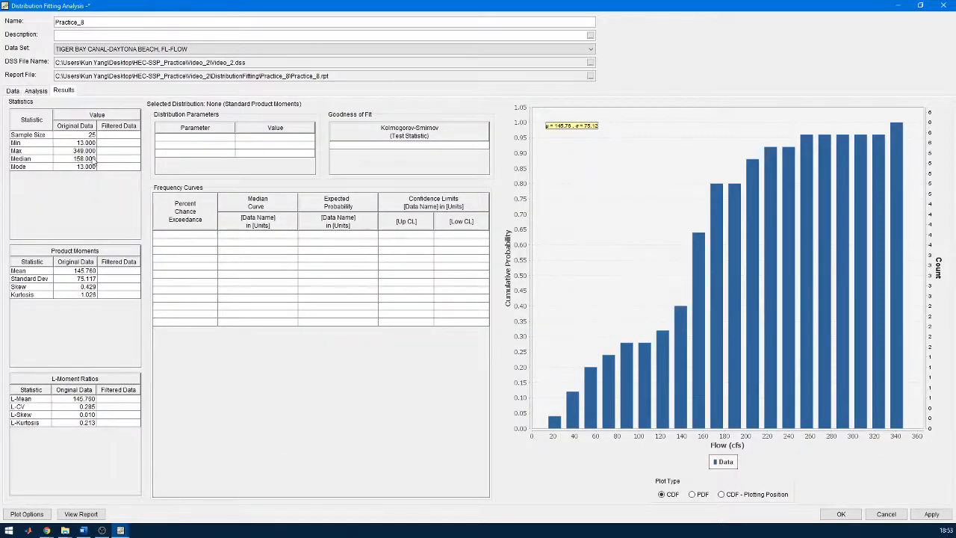
{"action": "left_click", "coordinate": [36, 90]}
{"action": "left_click", "coordinate": [12, 90]}
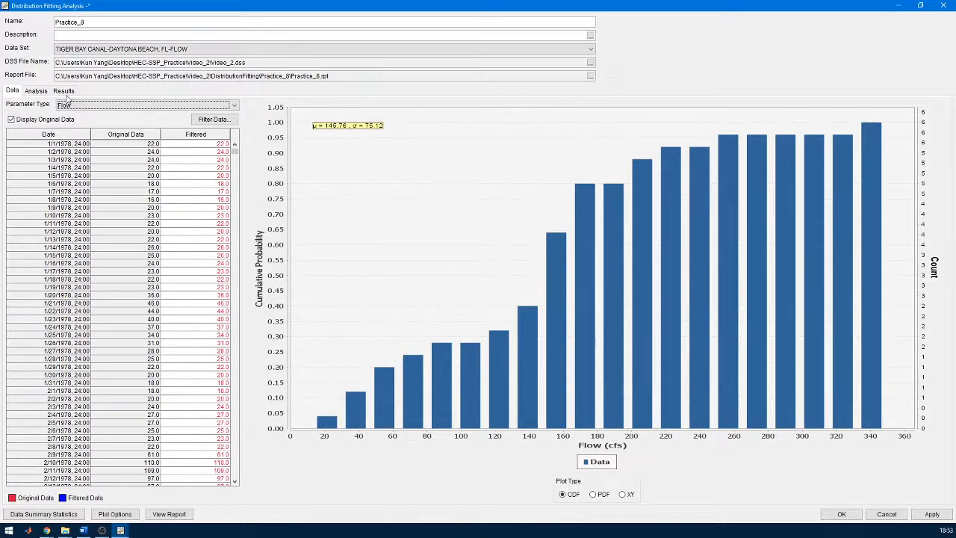
Step: Set the distribution filter of the Practice_8 analysis to display all distributions
{"action": "left_click", "coordinate": [30, 90]}
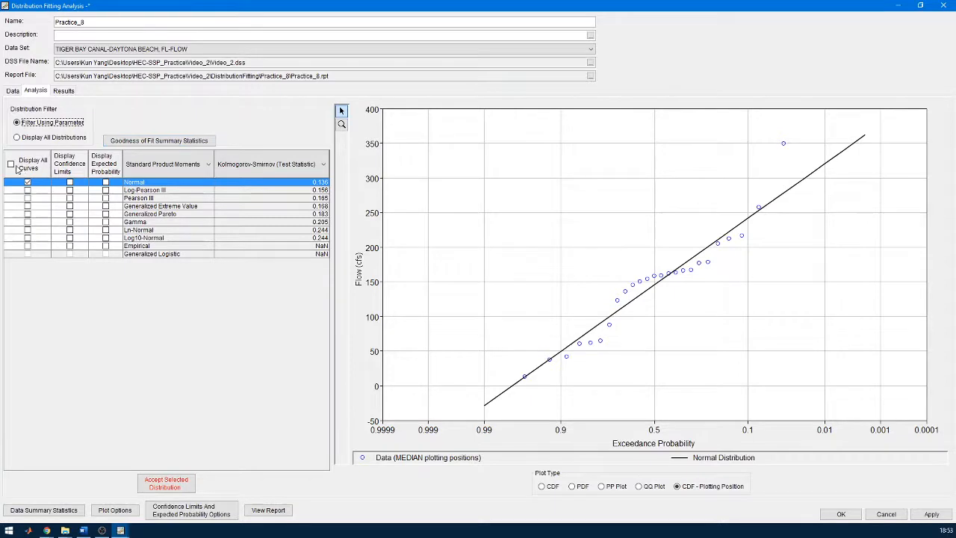
{"action": "left_click", "coordinate": [48, 137]}
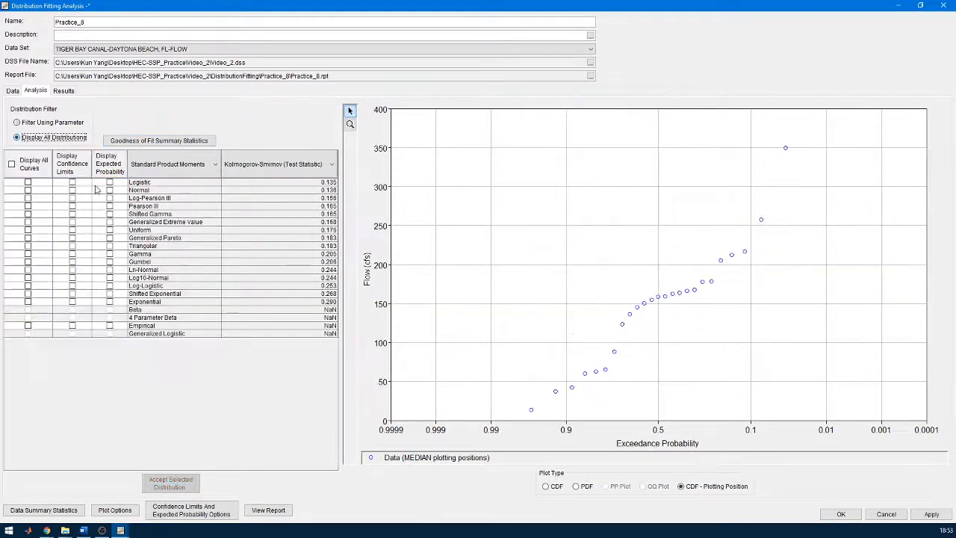
Step: Restrict the distribution list of the Practice_8 analysis to filtering by parameter
{"action": "mouse_move", "coordinate": [149, 188]}
{"action": "left_mouse_down"}
{"action": "mouse_move", "coordinate": [152, 333]}
{"action": "mouse_move", "coordinate": [160, 182]}
{"action": "left_mouse_up"}
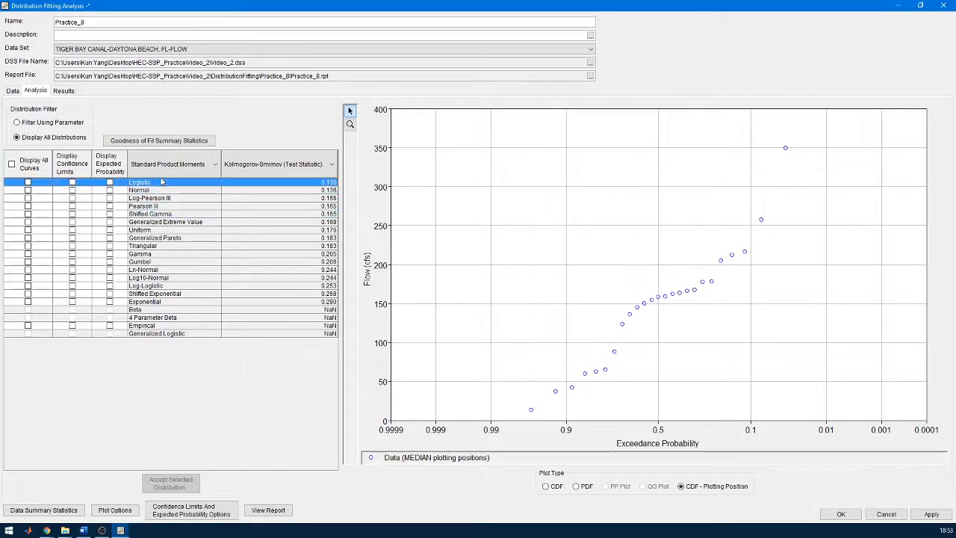
{"action": "left_click", "coordinate": [29, 126]}
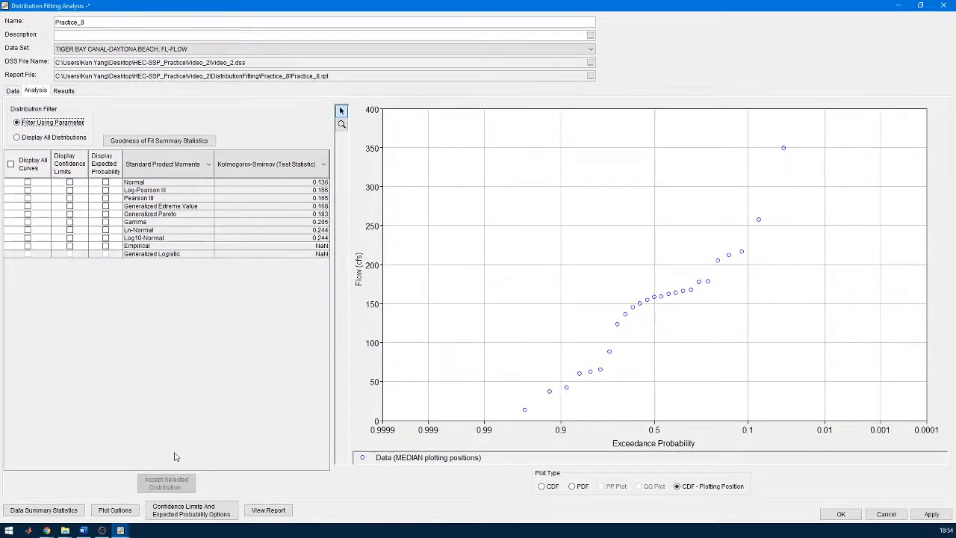
{"action": "mouse_move", "coordinate": [135, 254]}
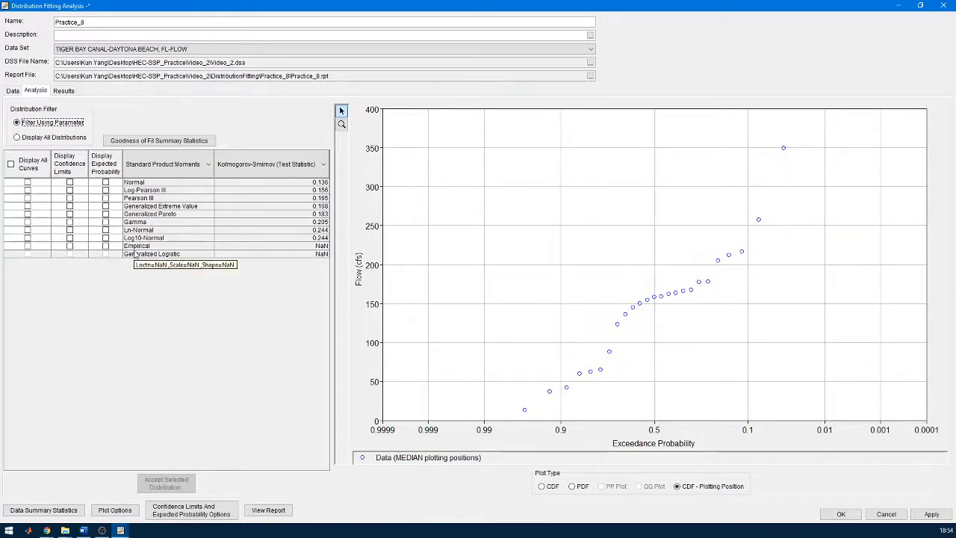
Step: Filter the Practice_8 flow data by a time window starting on 02Jan1990 and ending on 30Sep2002
{"action": "left_click", "coordinate": [10, 91]}
{"action": "left_click", "coordinate": [214, 120]}
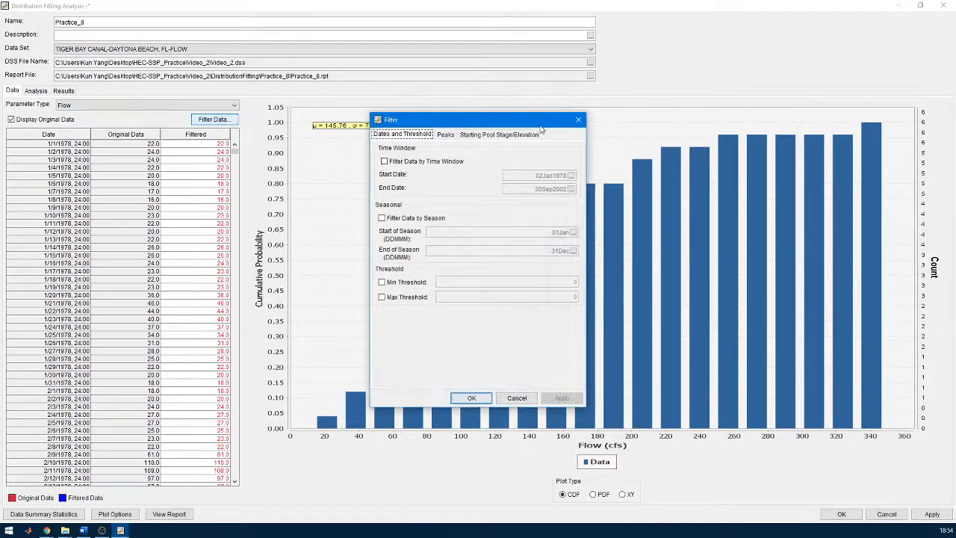
{"action": "left_click", "coordinate": [467, 134]}
{"action": "left_click", "coordinate": [402, 134]}
{"action": "left_click", "coordinate": [418, 162]}
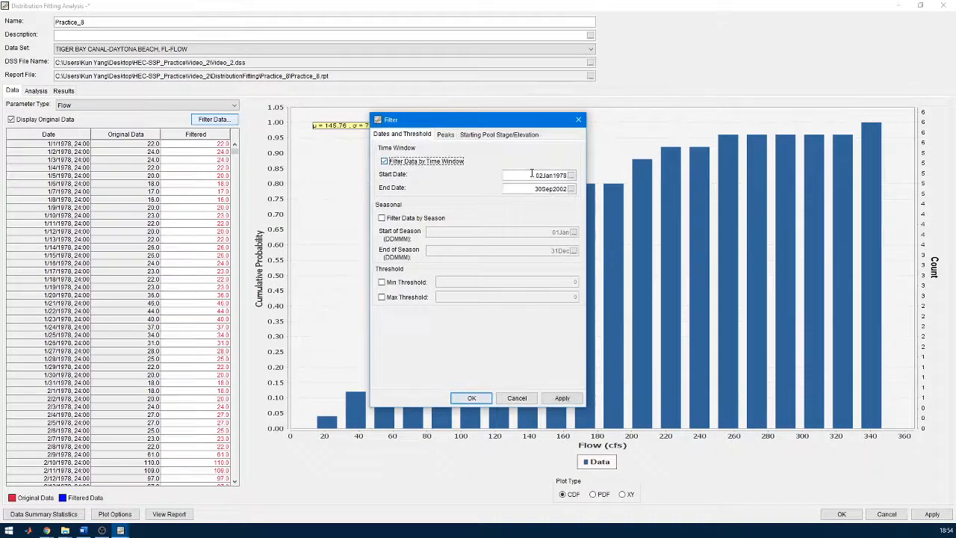
{"action": "left_click", "coordinate": [556, 175]}
{"action": "key", "text": "BackSpace"}
{"action": "key", "text": "BackSpace"}
{"action": "type", "text": "90"}
Step: Filter the data by season from 01Mar to 31Oct, apply the filter, and view the filtered flows as PDF and CDF plots
{"action": "left_click", "coordinate": [404, 218]}
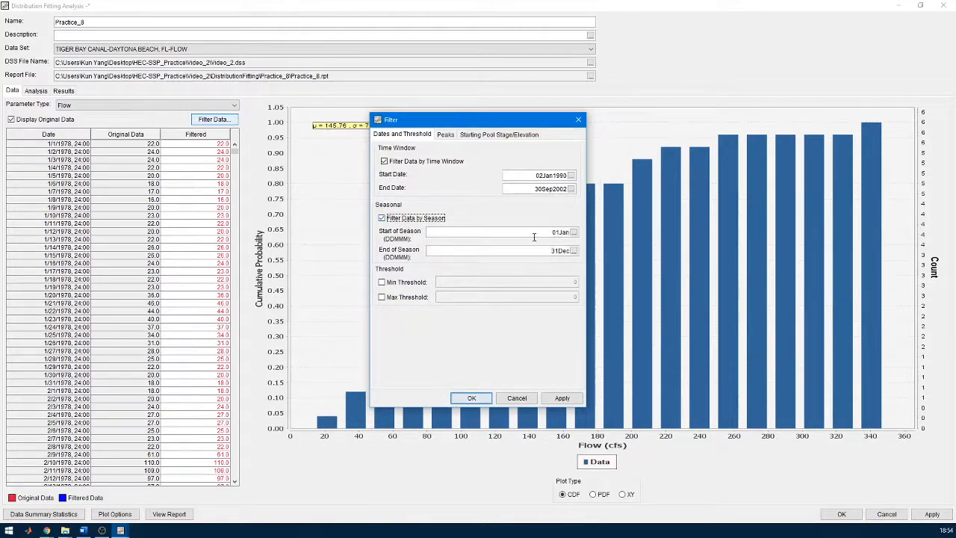
{"action": "left_click_drag", "start_coordinate": [560, 233], "coordinate": [574, 232]}
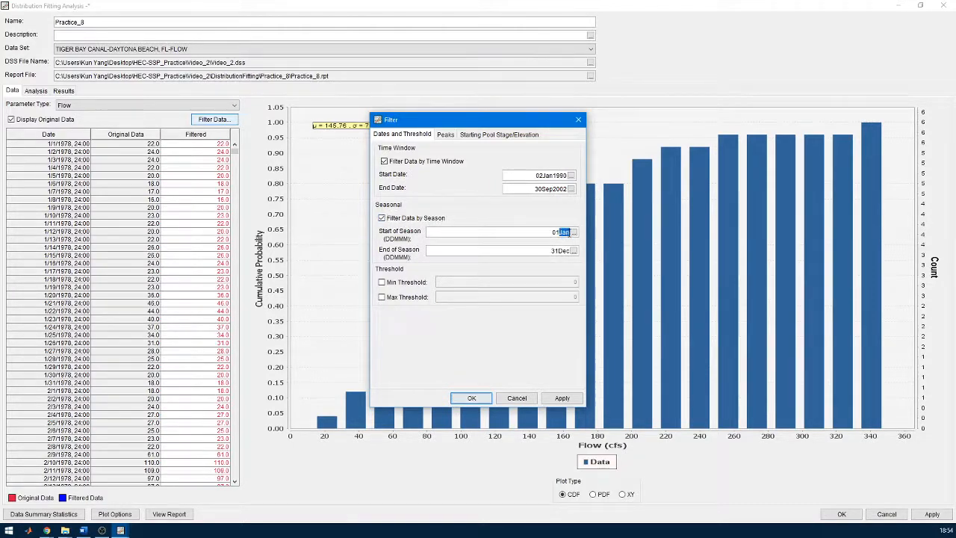
{"action": "type", "text": "Mar"}
{"action": "left_click_drag", "start_coordinate": [560, 251], "coordinate": [573, 251]}
{"action": "type", "text": "Oct"}
{"action": "left_click", "coordinate": [482, 398]}
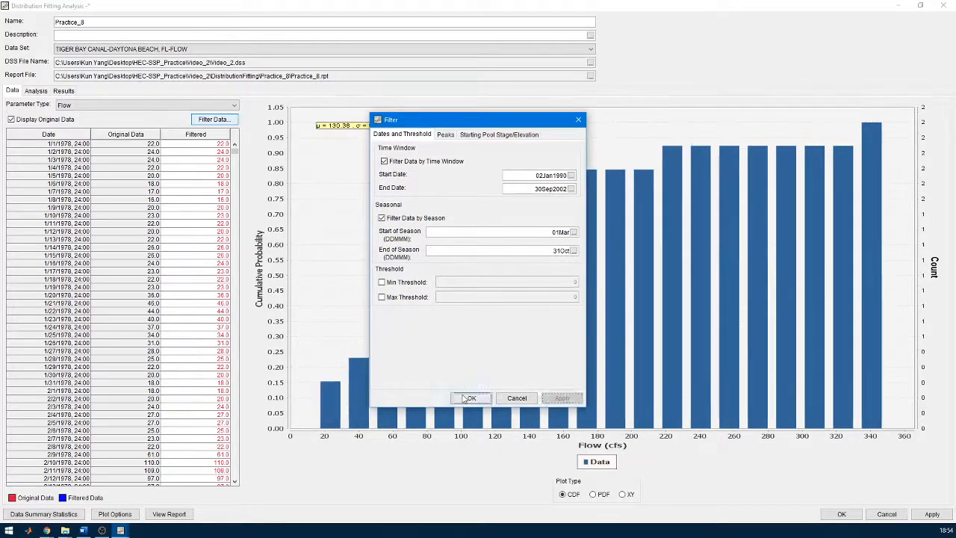
{"action": "left_click", "coordinate": [592, 495]}
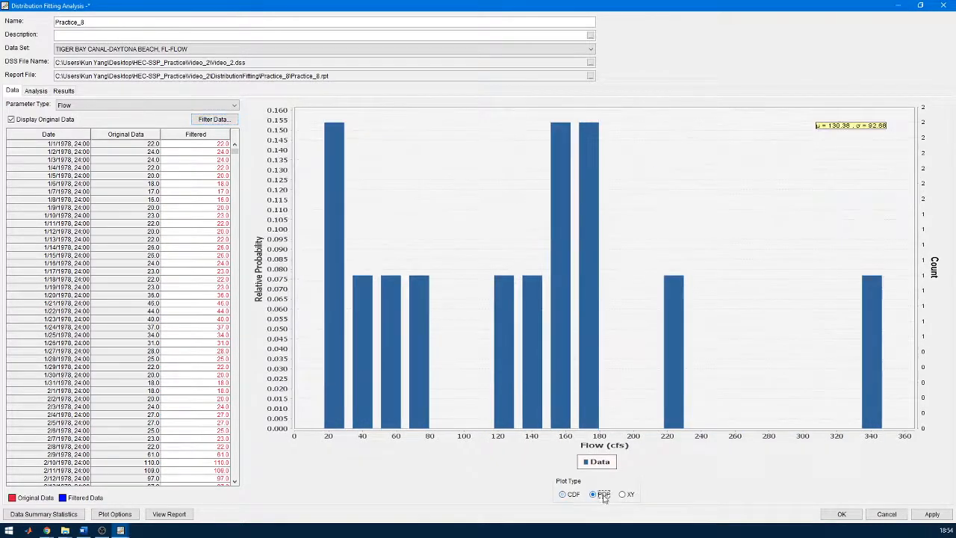
{"action": "left_click", "coordinate": [574, 496]}
Step: Display the Generalized Extreme Value curve over the filtered flows and examine it in QQ, PP, PDF and CDF plots
{"action": "left_click", "coordinate": [35, 91]}
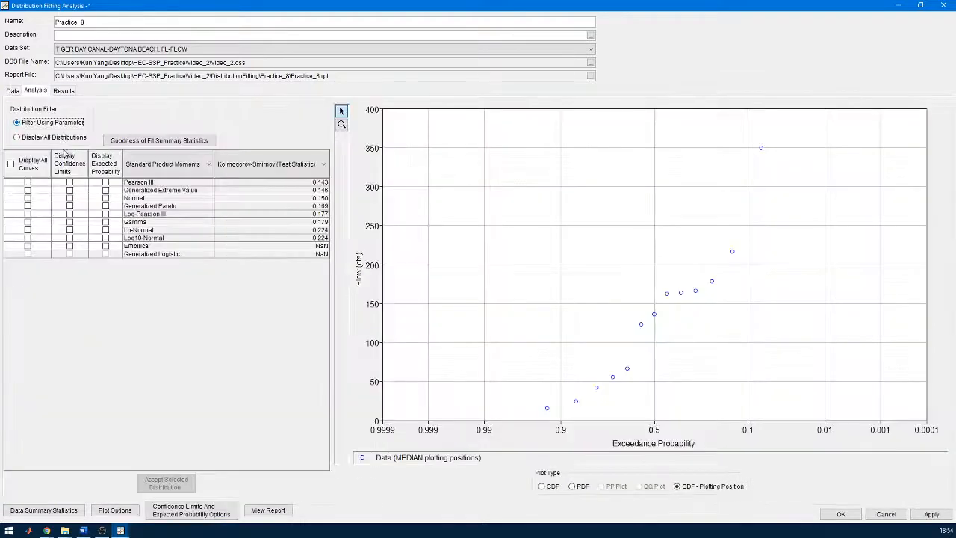
{"action": "left_click", "coordinate": [29, 190]}
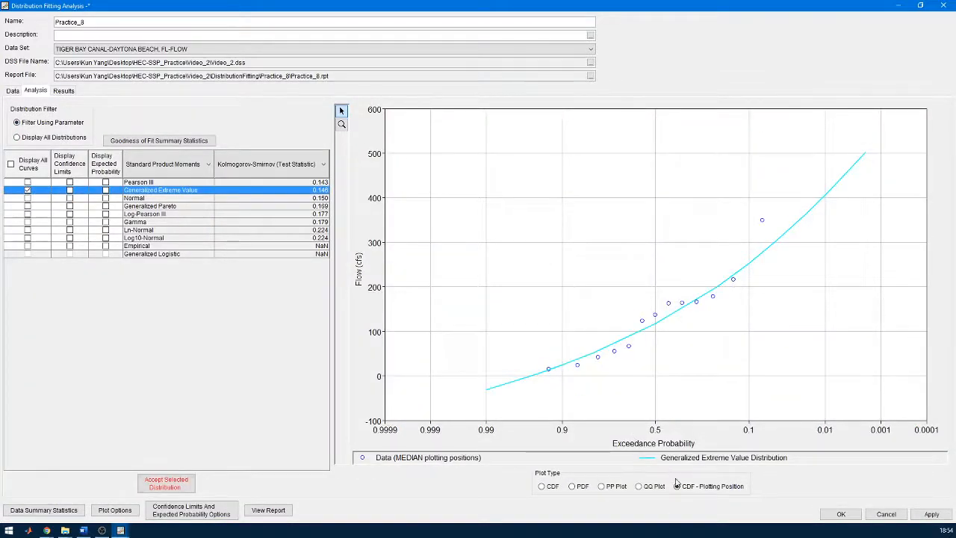
{"action": "left_click", "coordinate": [649, 487]}
{"action": "left_click", "coordinate": [602, 486]}
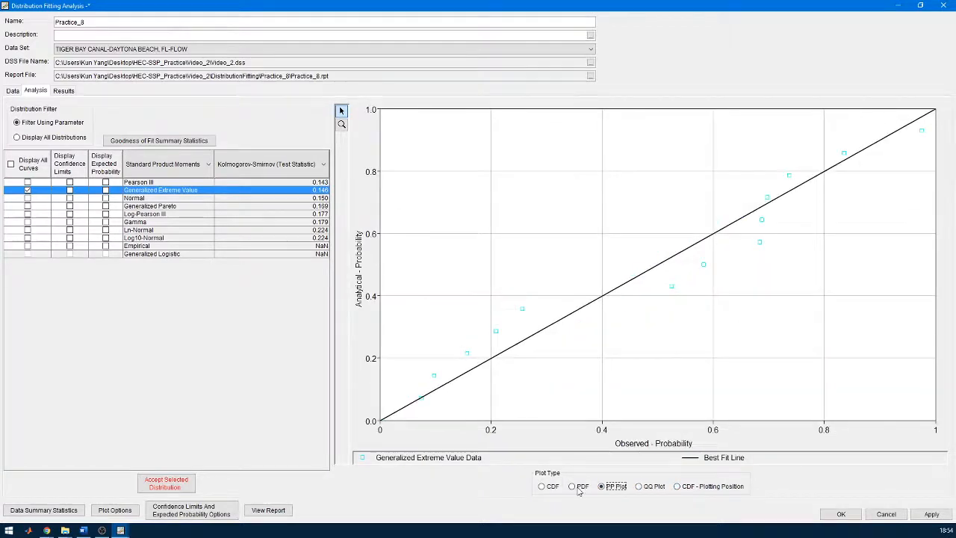
{"action": "left_click", "coordinate": [571, 487]}
{"action": "left_click", "coordinate": [547, 486]}
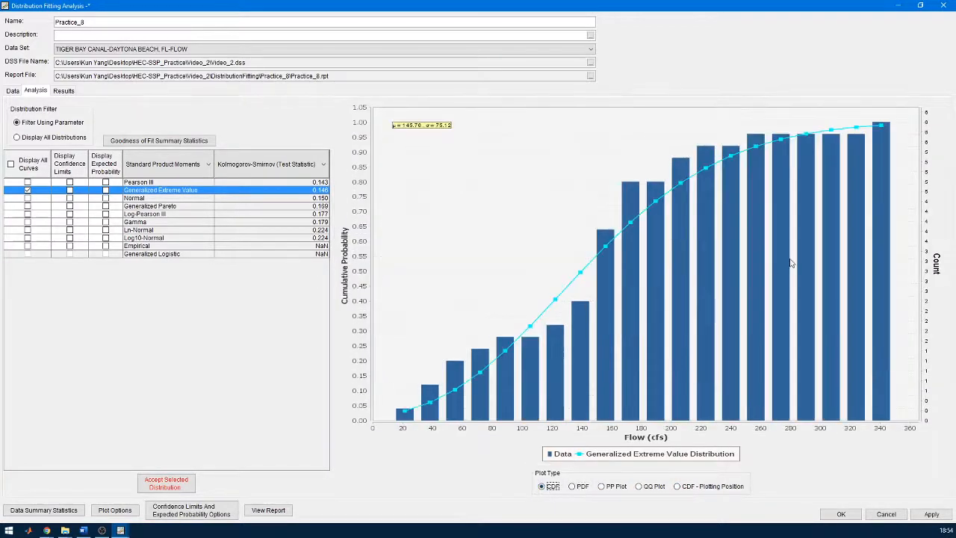
Step: Close the Practice_8 analysis keeping its changes, and save the study
{"action": "left_click", "coordinate": [12, 90]}
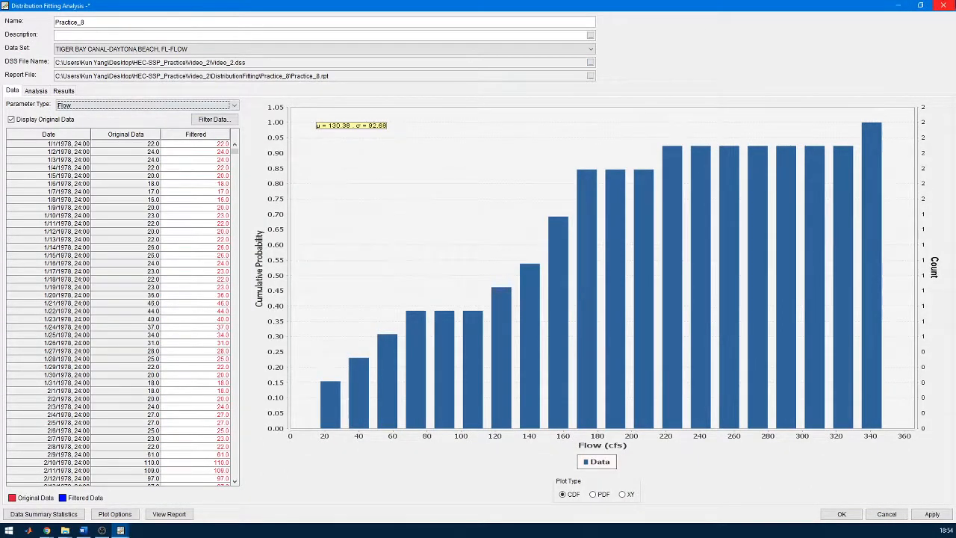
{"action": "left_click", "coordinate": [942, 5]}
{"action": "left_click", "coordinate": [433, 276]}
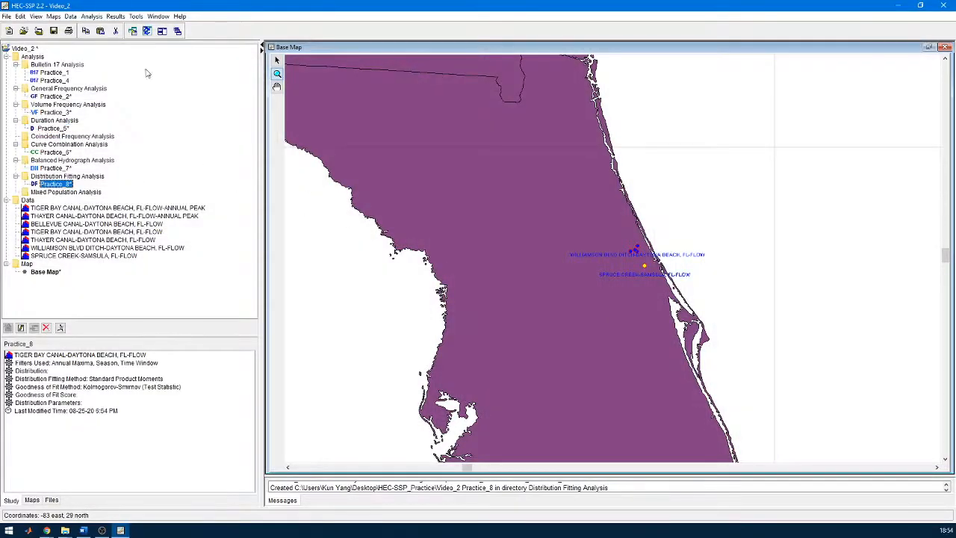
{"action": "key", "text": "ctrl+s"}
Step: Create a mixed population analysis named Practice_10 with data type Flow, using the output frequency ordinates from the table
{"action": "left_click", "coordinate": [115, 17]}
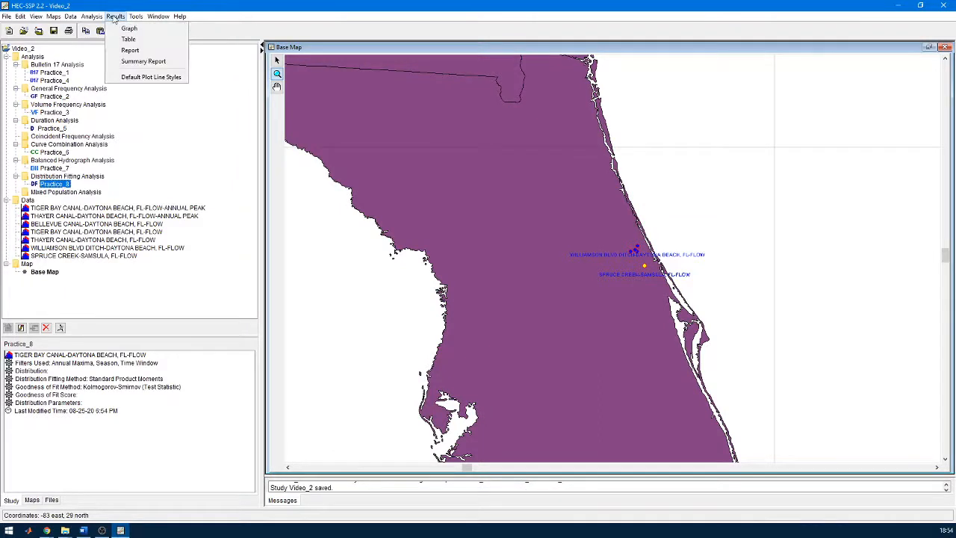
{"action": "mouse_move", "coordinate": [91, 16]}
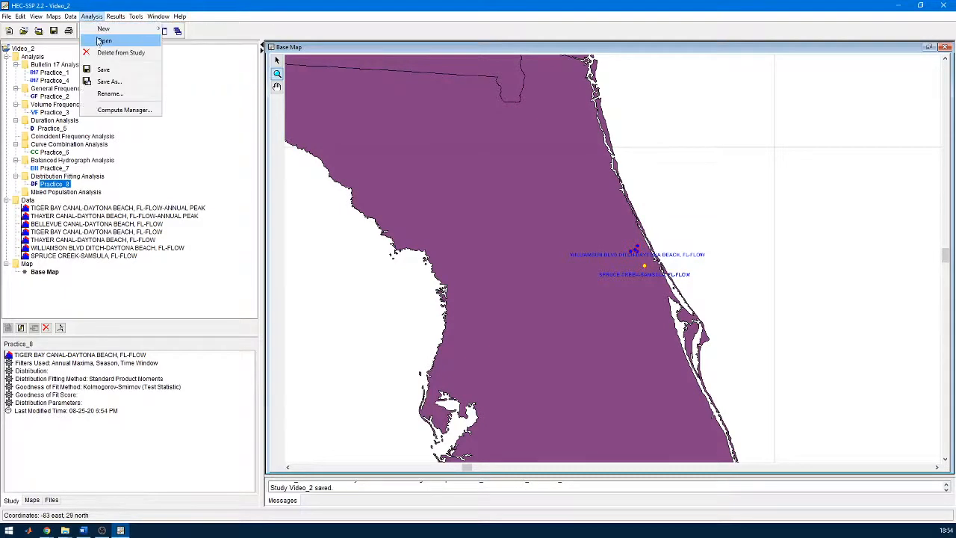
{"action": "left_click", "coordinate": [222, 115]}
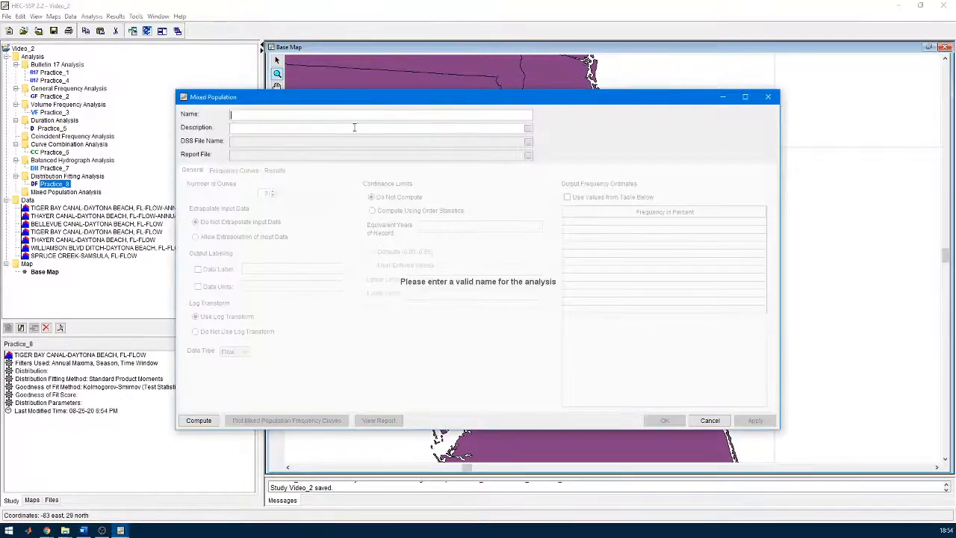
{"action": "double_click", "coordinate": [381, 98]}
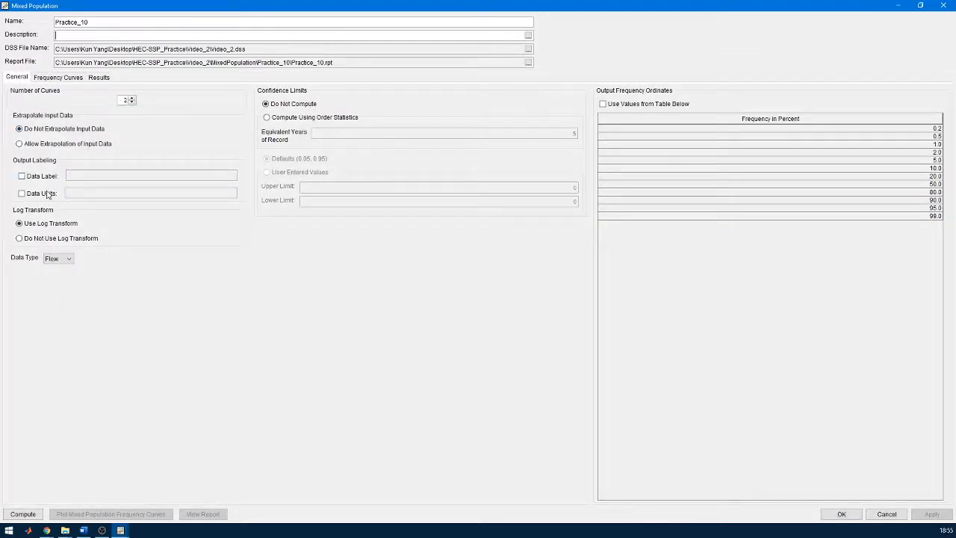
{"action": "left_click", "coordinate": [66, 259]}
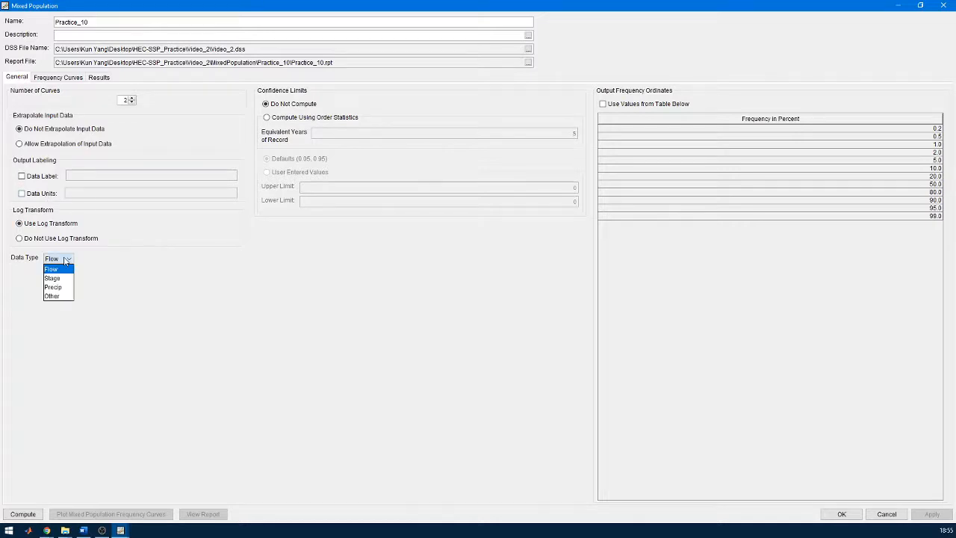
{"action": "left_click", "coordinate": [66, 259]}
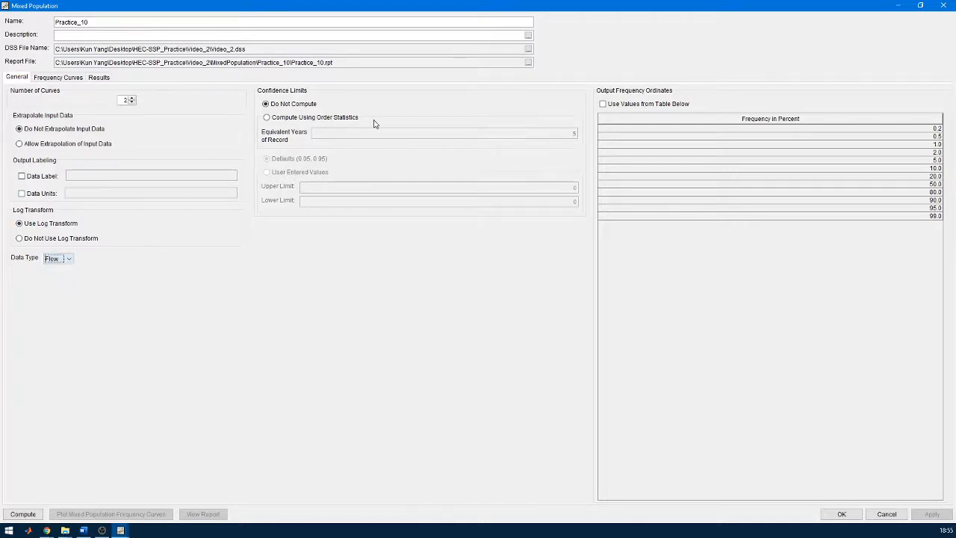
Step: Import the existing Practice_1 analysis as frequency curve 1 of Practice_10
{"action": "left_click", "coordinate": [59, 78]}
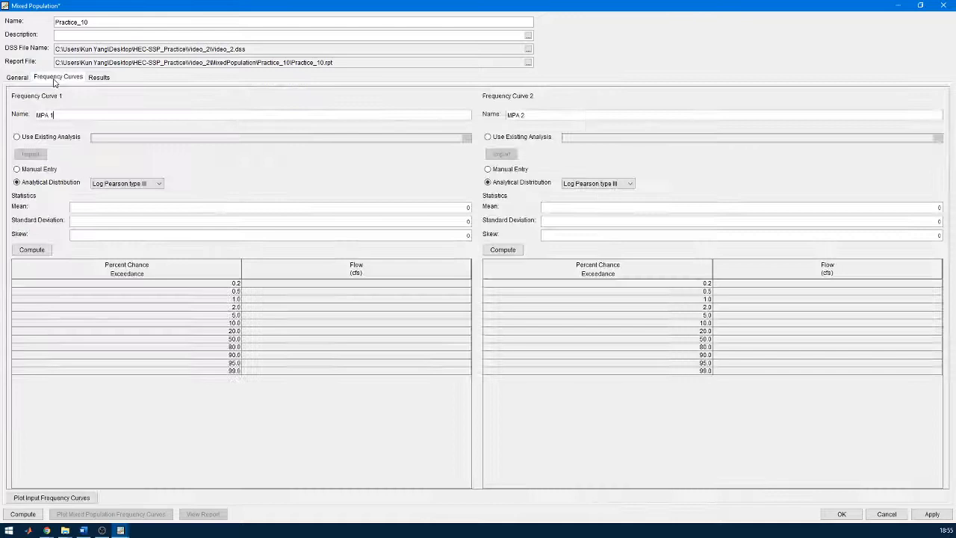
{"action": "left_click", "coordinate": [60, 137]}
{"action": "left_click", "coordinate": [98, 139]}
{"action": "left_click", "coordinate": [141, 149]}
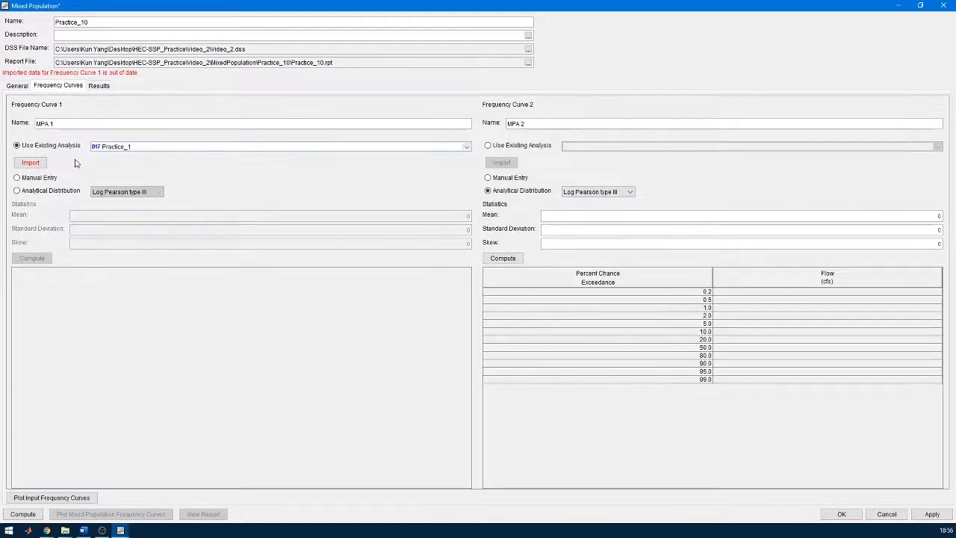
{"action": "left_click", "coordinate": [31, 162]}
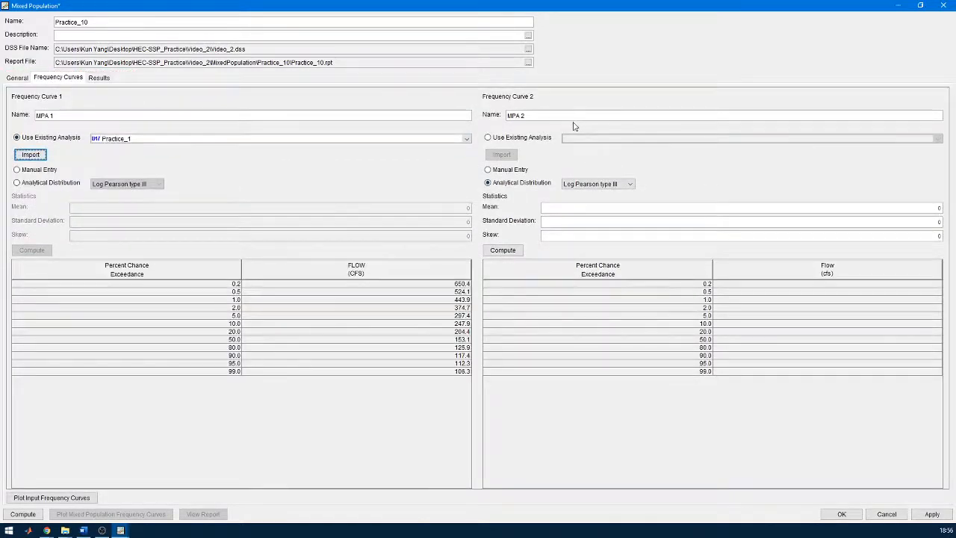
Step: Import the existing Practice_4 analysis as frequency curve 2 of Practice_10
{"action": "left_click", "coordinate": [550, 137]}
{"action": "left_click", "coordinate": [613, 139]}
{"action": "left_click", "coordinate": [607, 166]}
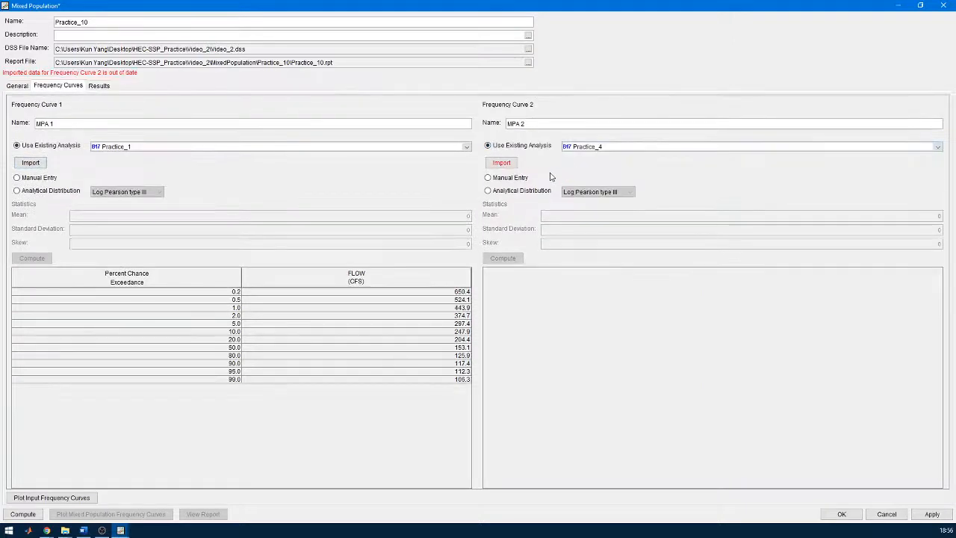
{"action": "left_click", "coordinate": [502, 162]}
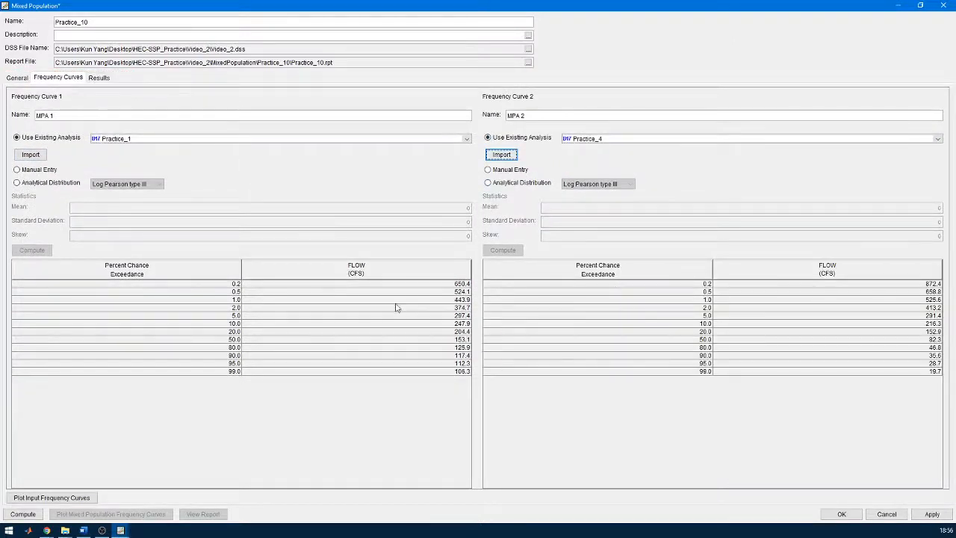
Step: Compute the Practice_10 analysis, examine the enlarged plot of its mixed population frequency curves, and close the plot
{"action": "left_click", "coordinate": [23, 514]}
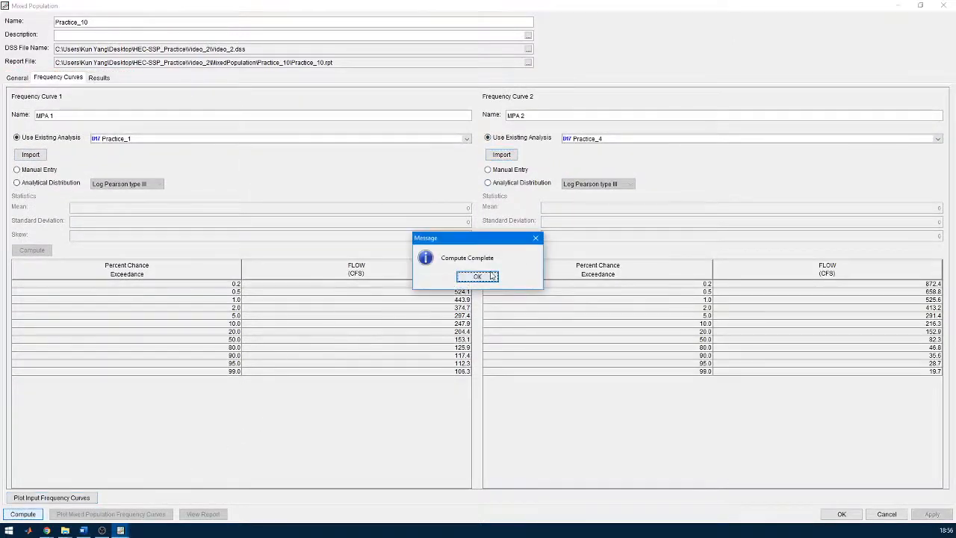
{"action": "left_click", "coordinate": [491, 277]}
{"action": "left_click", "coordinate": [104, 514]}
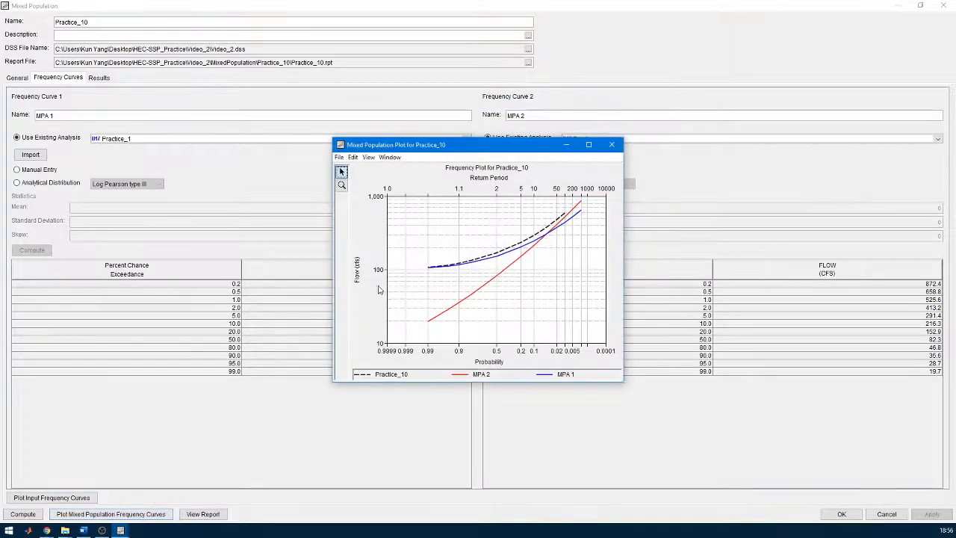
{"action": "left_click", "coordinate": [588, 144]}
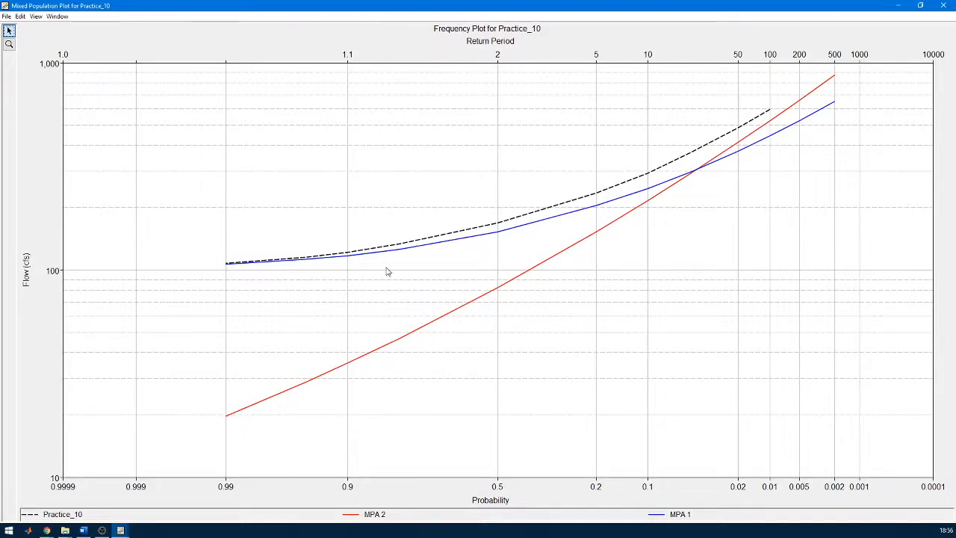
{"action": "mouse_move", "coordinate": [768, 112]}
{"action": "mouse_move", "coordinate": [673, 186]}
{"action": "left_click", "coordinate": [944, 5]}
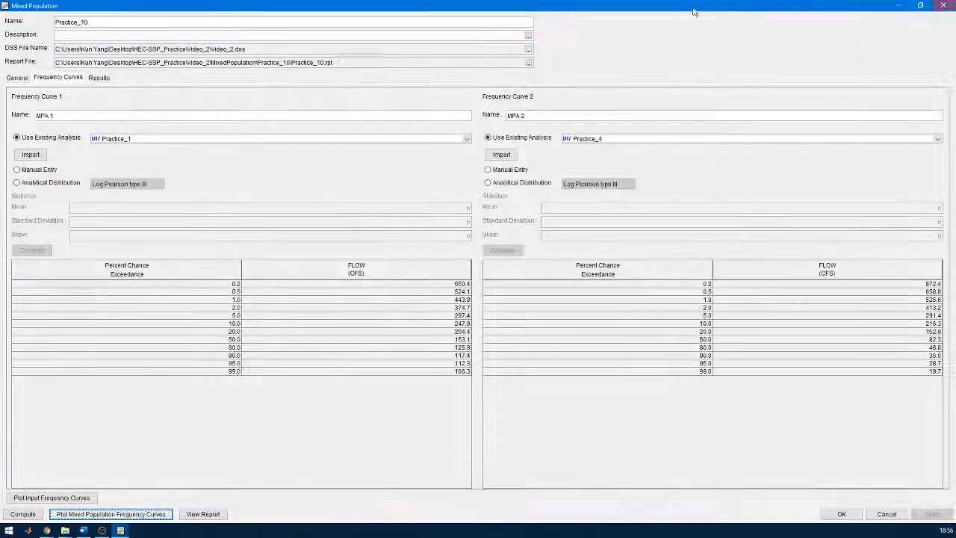
Step: Review the Practice_10 frequency ordinates, input curves and result flows at 0.2 and 0.5 percent exceedance, and recompute the analysis
{"action": "left_click", "coordinate": [17, 77]}
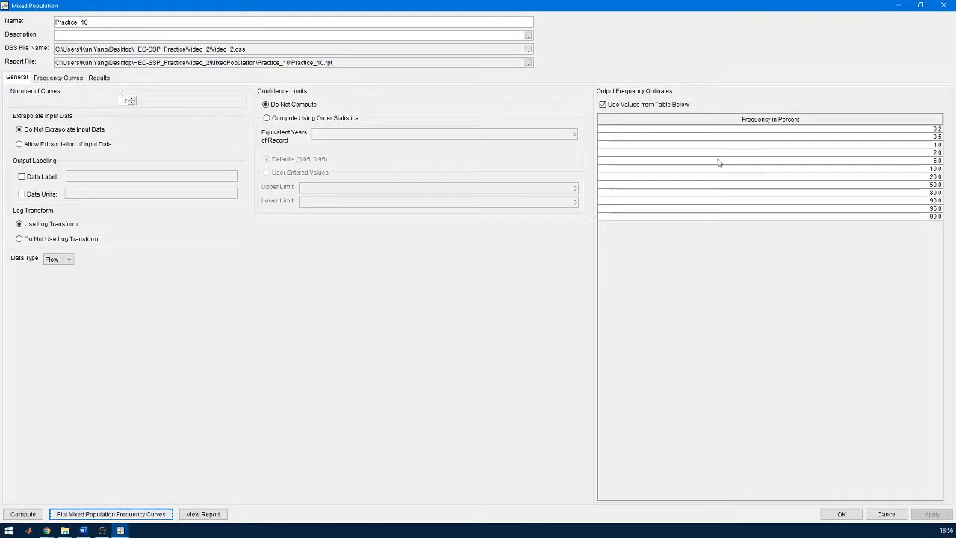
{"action": "left_click", "coordinate": [58, 78]}
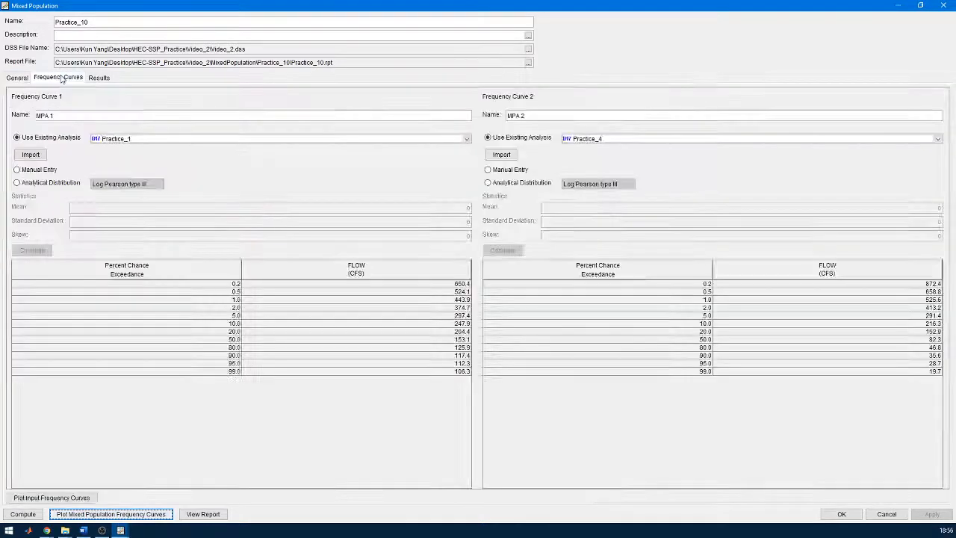
{"action": "left_click", "coordinate": [99, 78]}
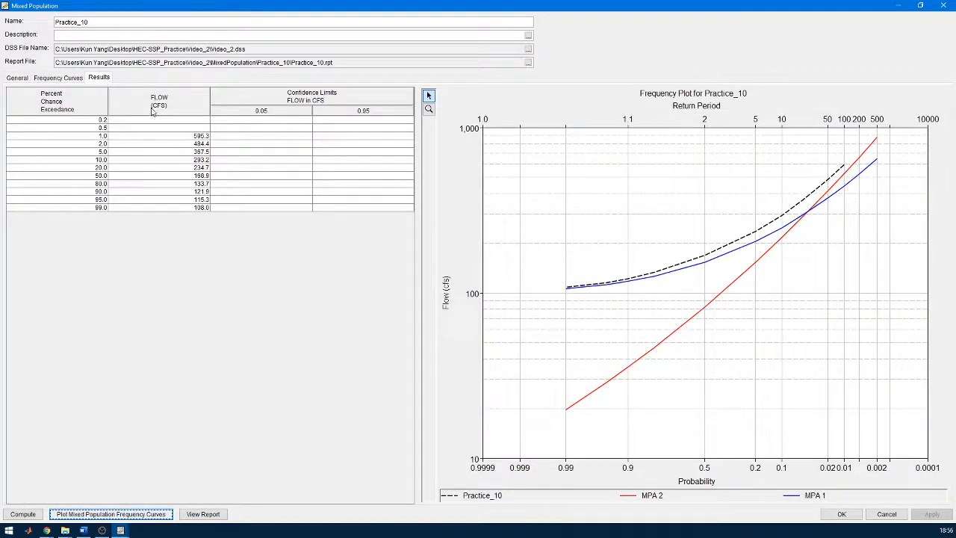
{"action": "left_click", "coordinate": [173, 128]}
{"action": "left_click", "coordinate": [152, 120]}
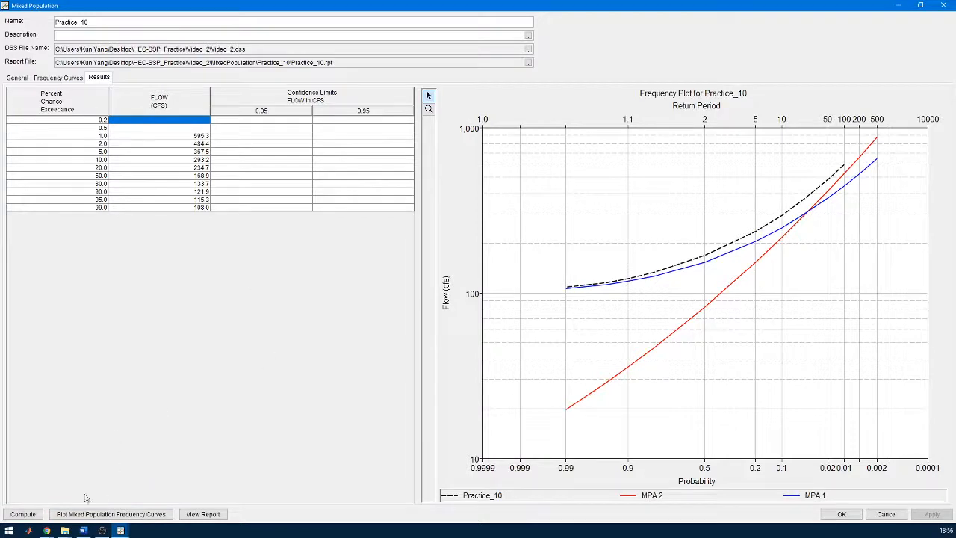
{"action": "left_click", "coordinate": [22, 514]}
{"action": "left_click", "coordinate": [486, 278]}
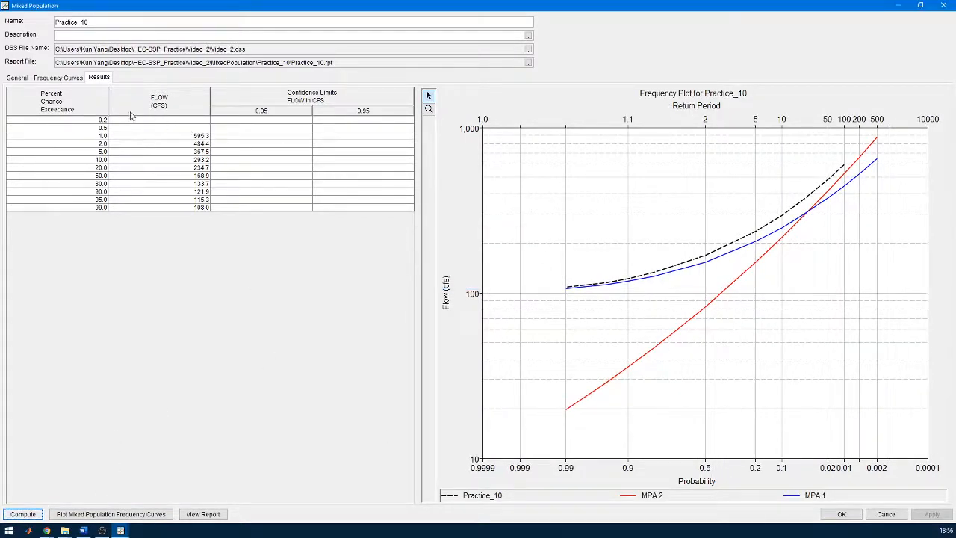
Step: Enable custom output labeling for Practice_10 with data label "Label" and data units "Units", and recompute the analysis
{"action": "left_click", "coordinate": [64, 81]}
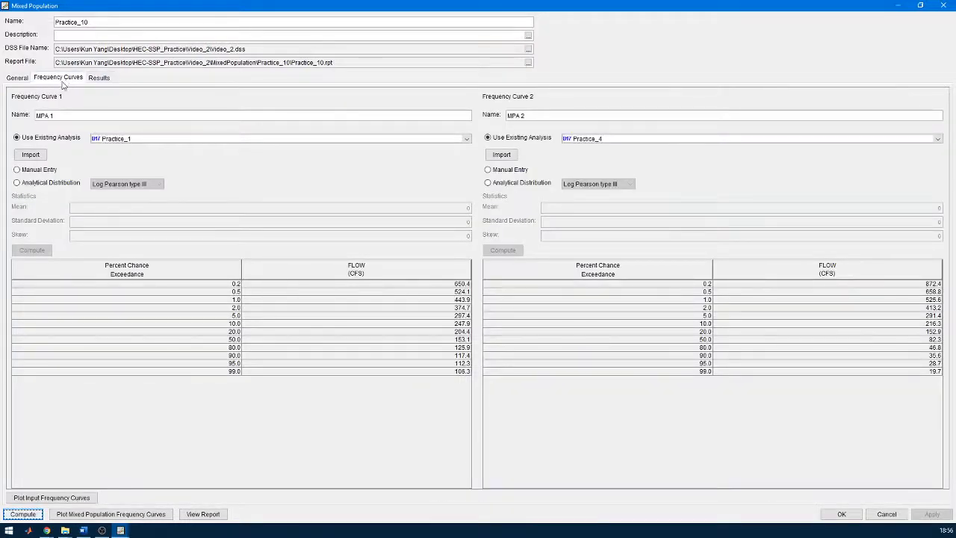
{"action": "left_click", "coordinate": [18, 78]}
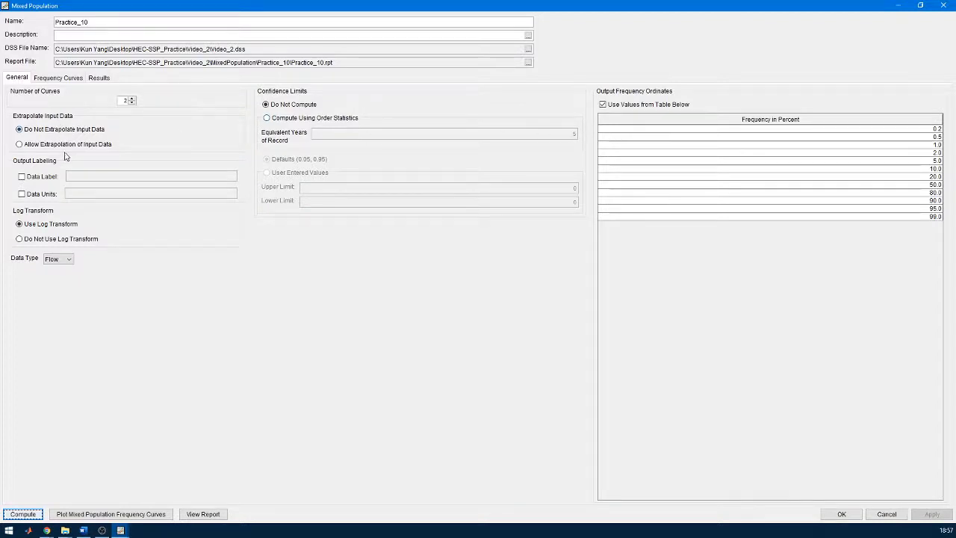
{"action": "left_click", "coordinate": [48, 177]}
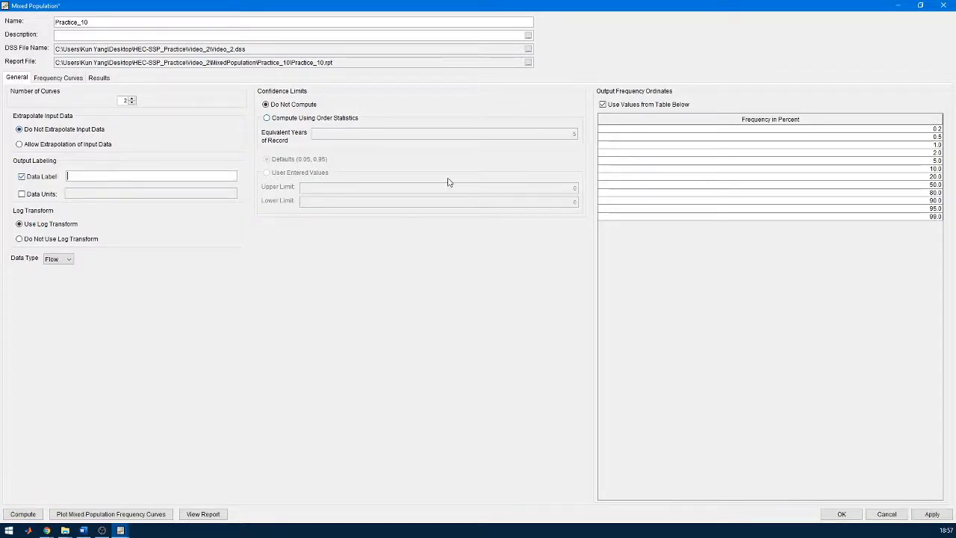
{"action": "type", "text": "Lanbel"}
{"action": "left_click", "coordinate": [51, 195]}
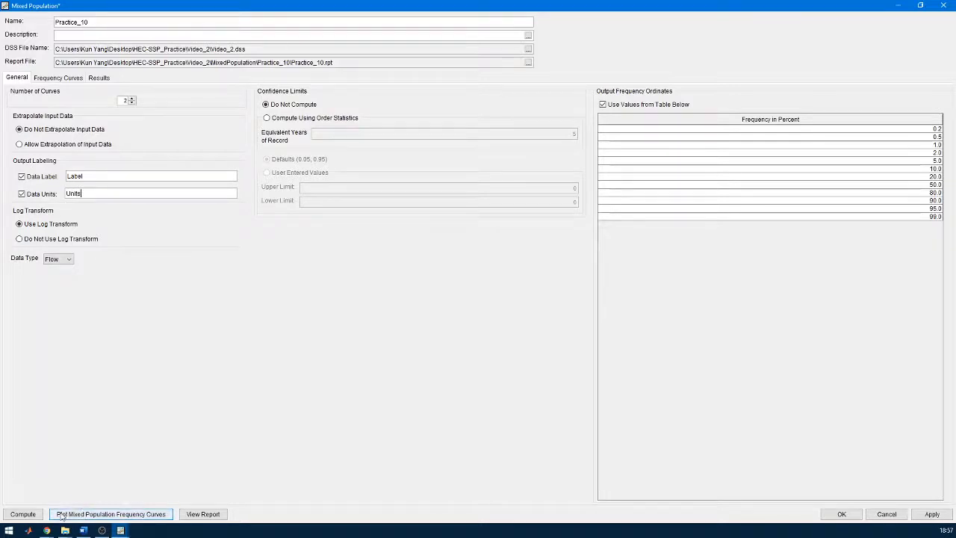
{"action": "left_click", "coordinate": [22, 514]}
{"action": "left_click", "coordinate": [476, 280]}
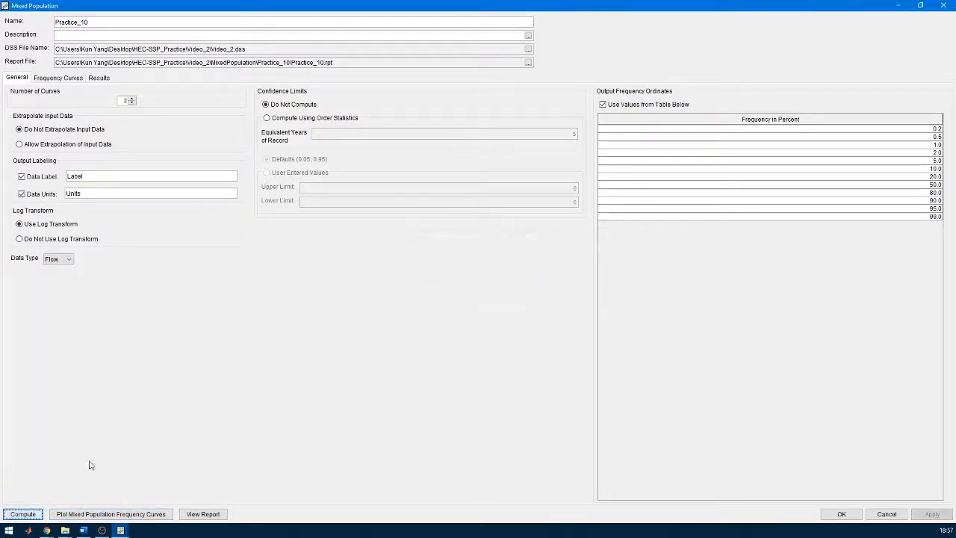
Step: Plot the mixed population frequency curves, examine where MPA 1 and MPA 2 cross, and close the plot and the Practice_10 editor
{"action": "left_click", "coordinate": [124, 511]}
{"action": "left_click", "coordinate": [589, 144]}
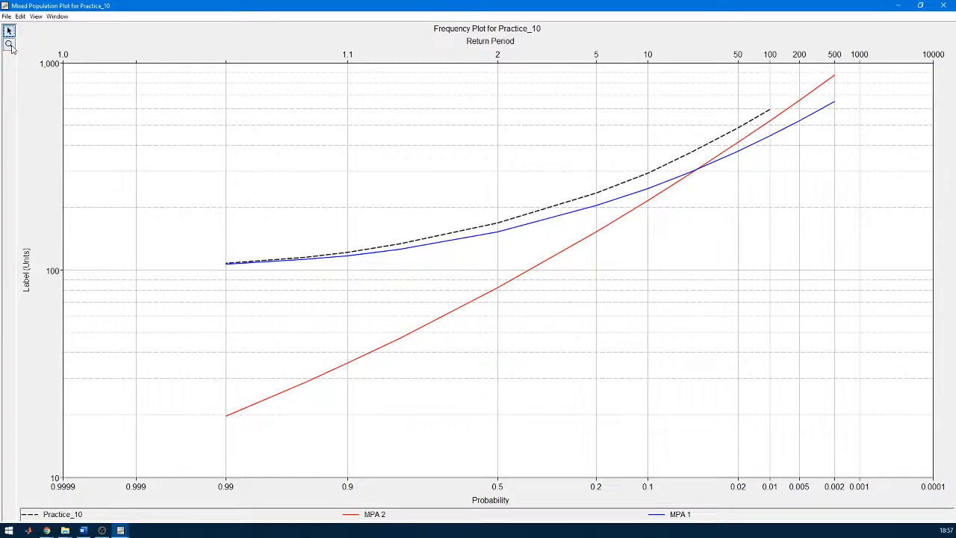
{"action": "left_click", "coordinate": [9, 44]}
{"action": "left_click_drag", "start_coordinate": [668, 92], "coordinate": [740, 333]}
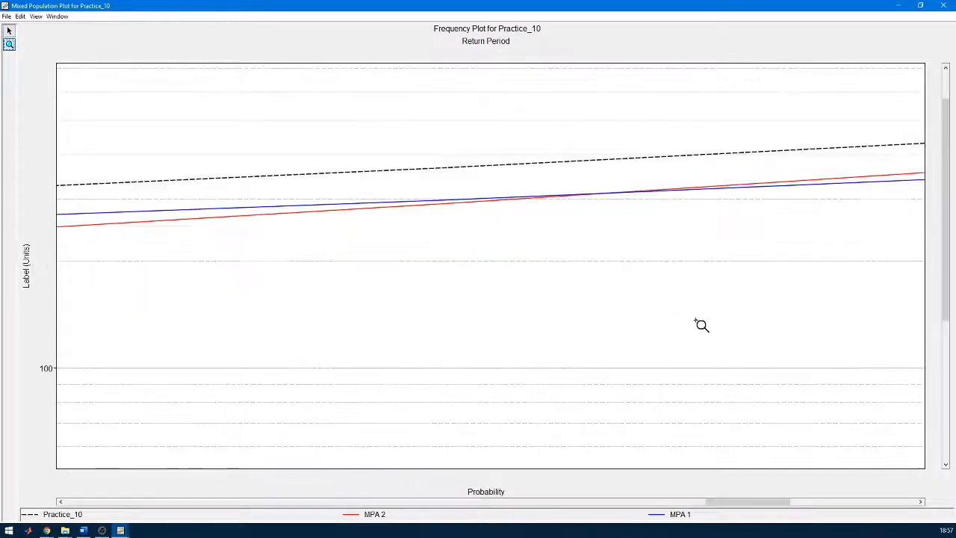
{"action": "left_click", "coordinate": [662, 229]}
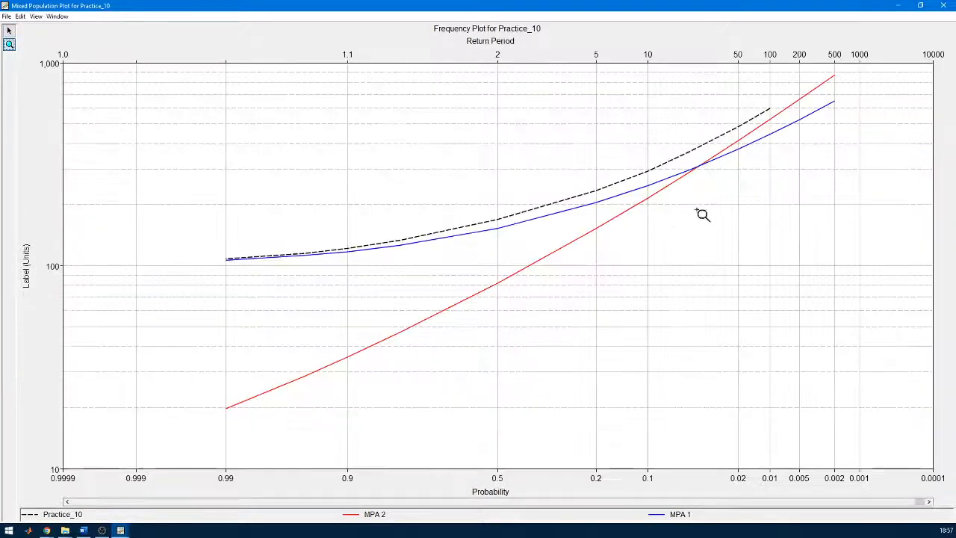
{"action": "left_click", "coordinate": [945, 5]}
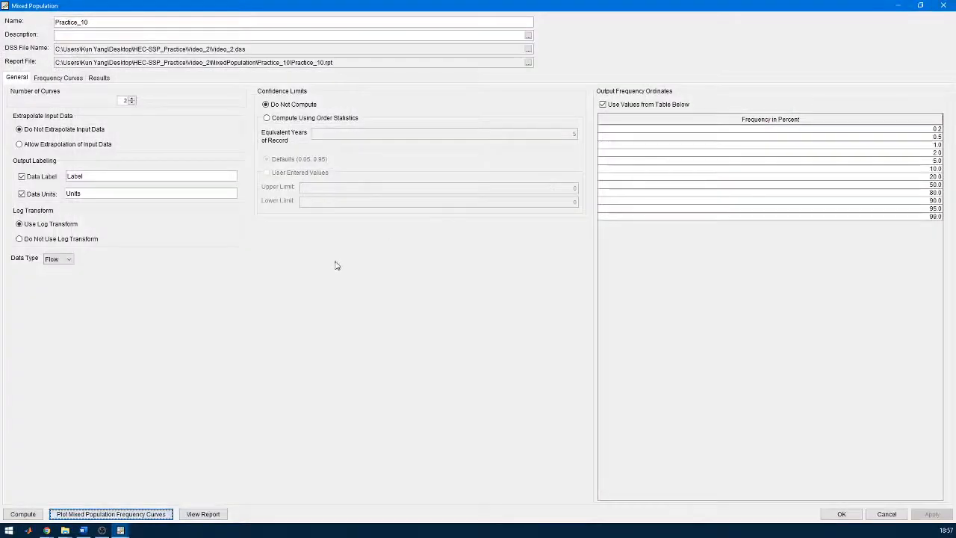
{"action": "left_click", "coordinate": [945, 5]}
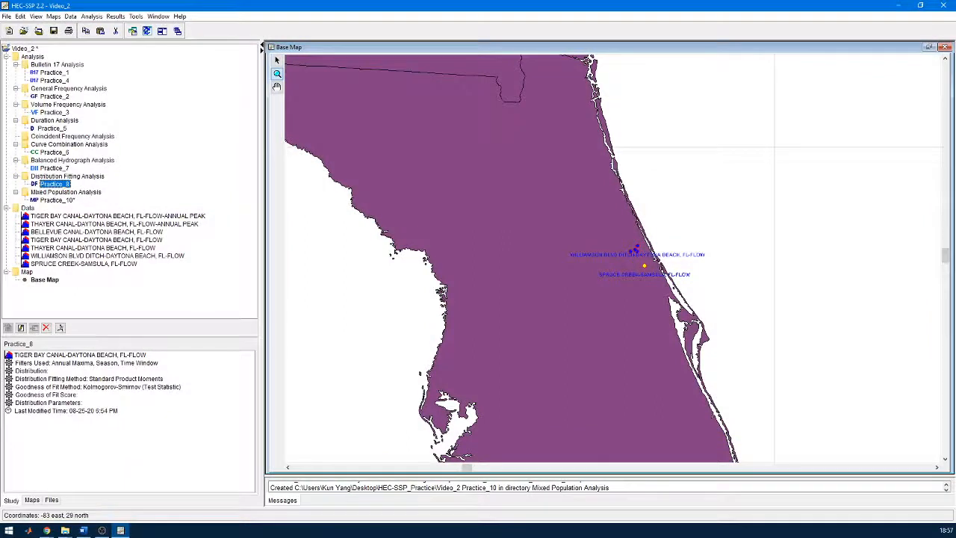